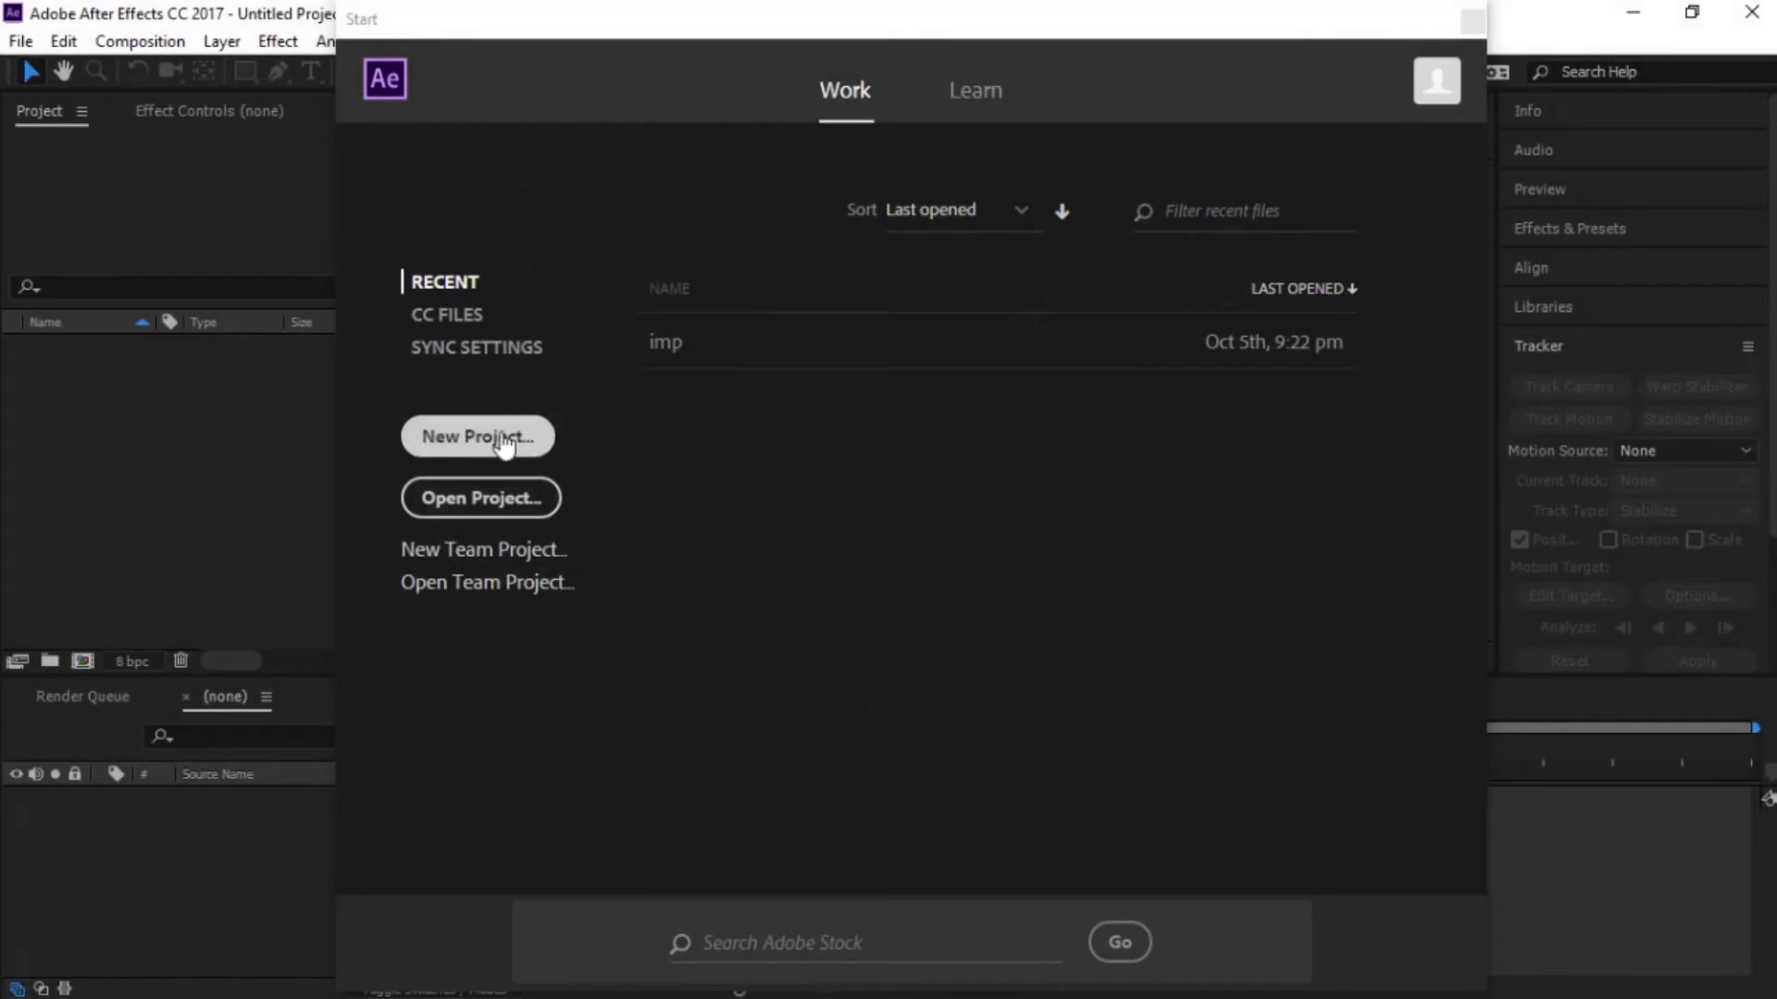
# - Start a new project with an HDTV 1080 29.97 composition and set its preview resolution to Half
pyautogui.click(476, 439)
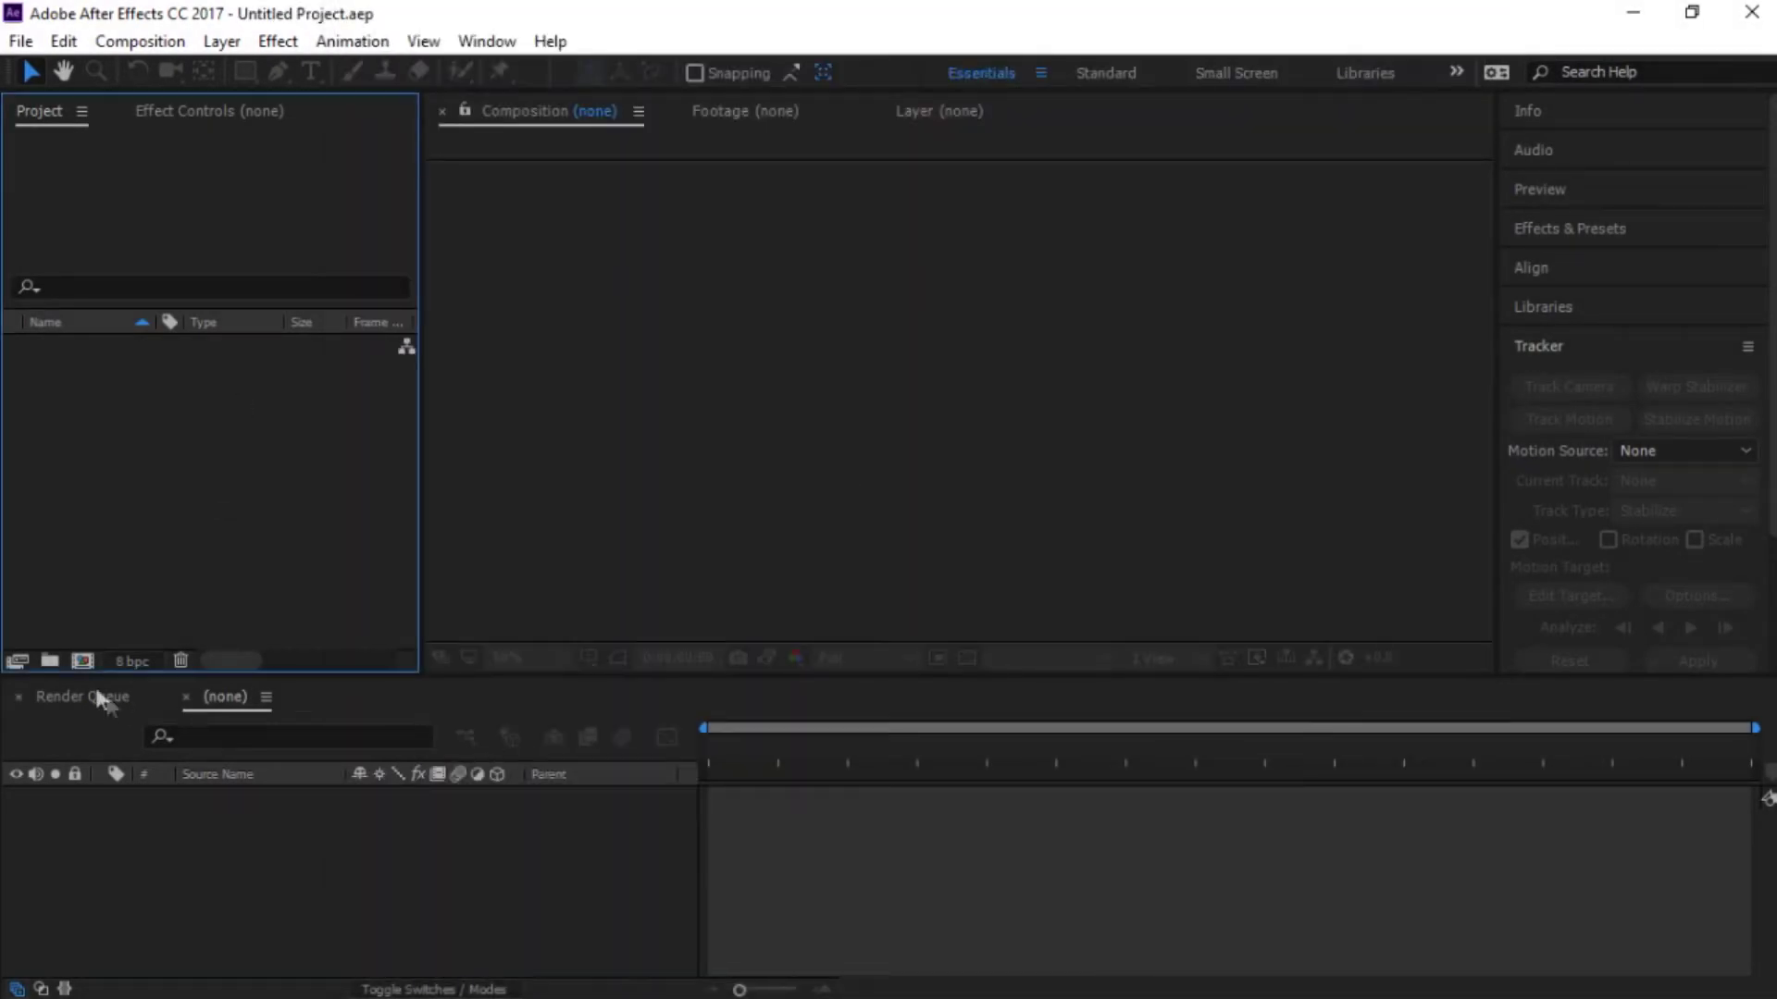
pyautogui.click(82, 661)
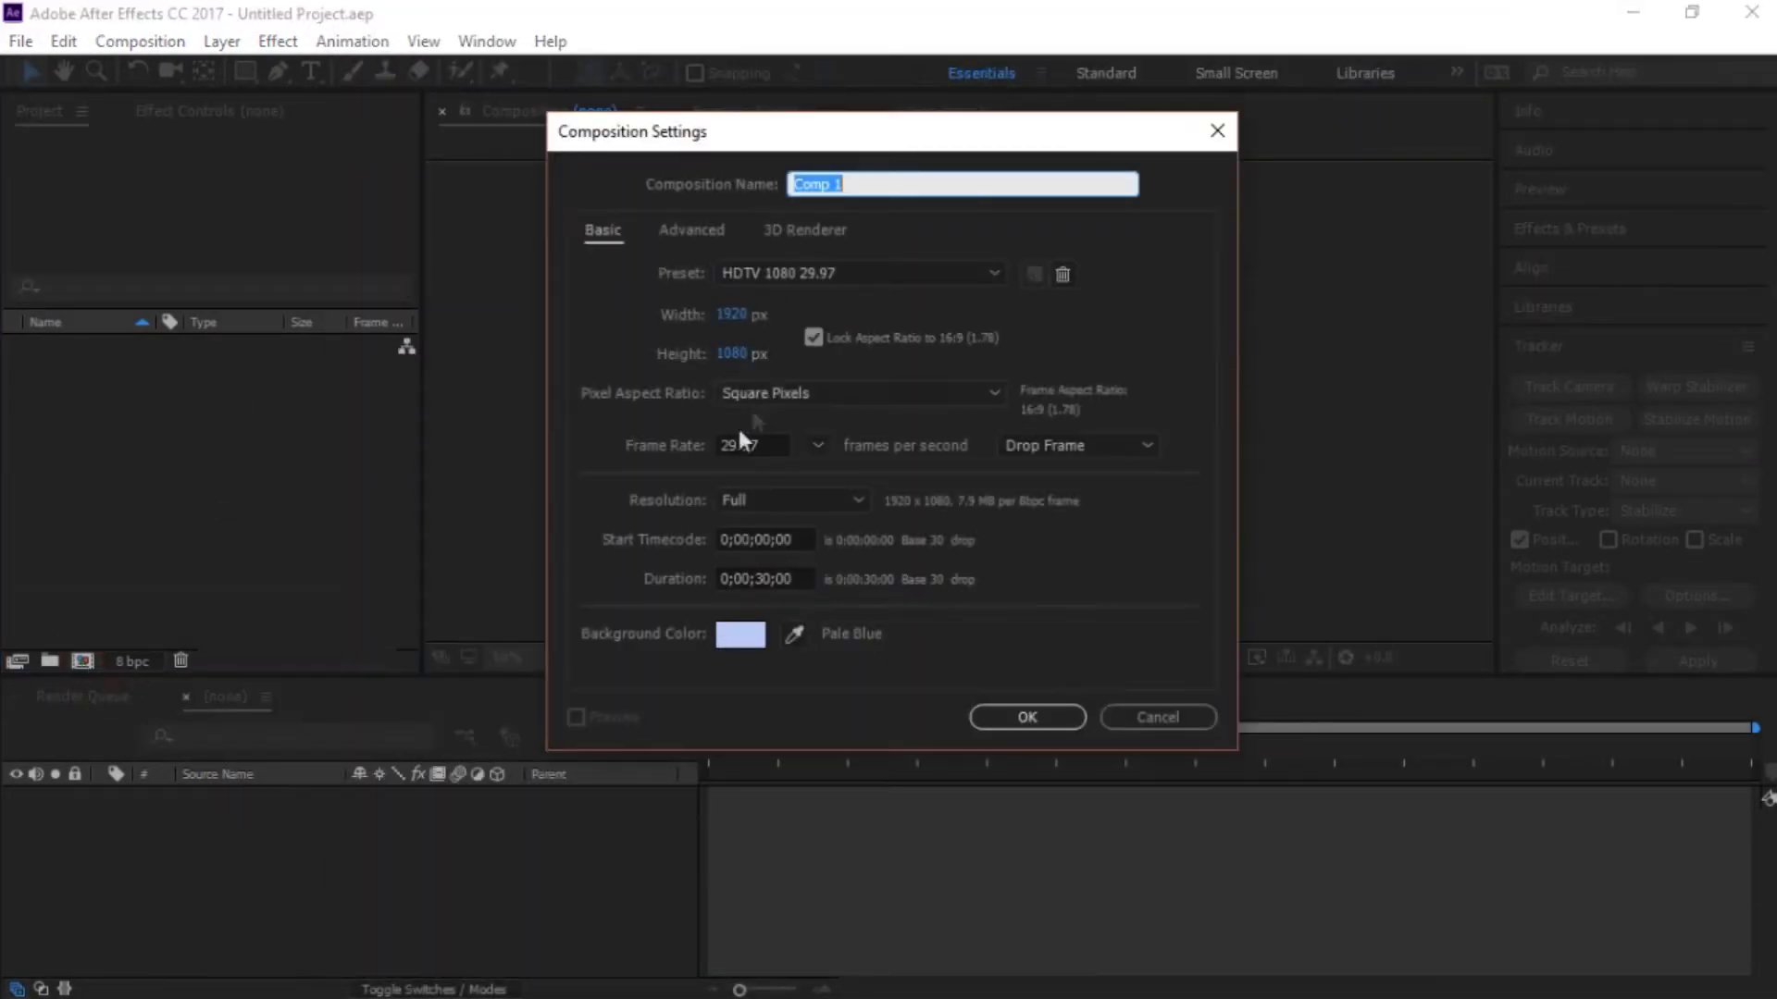
pyautogui.click(1044, 719)
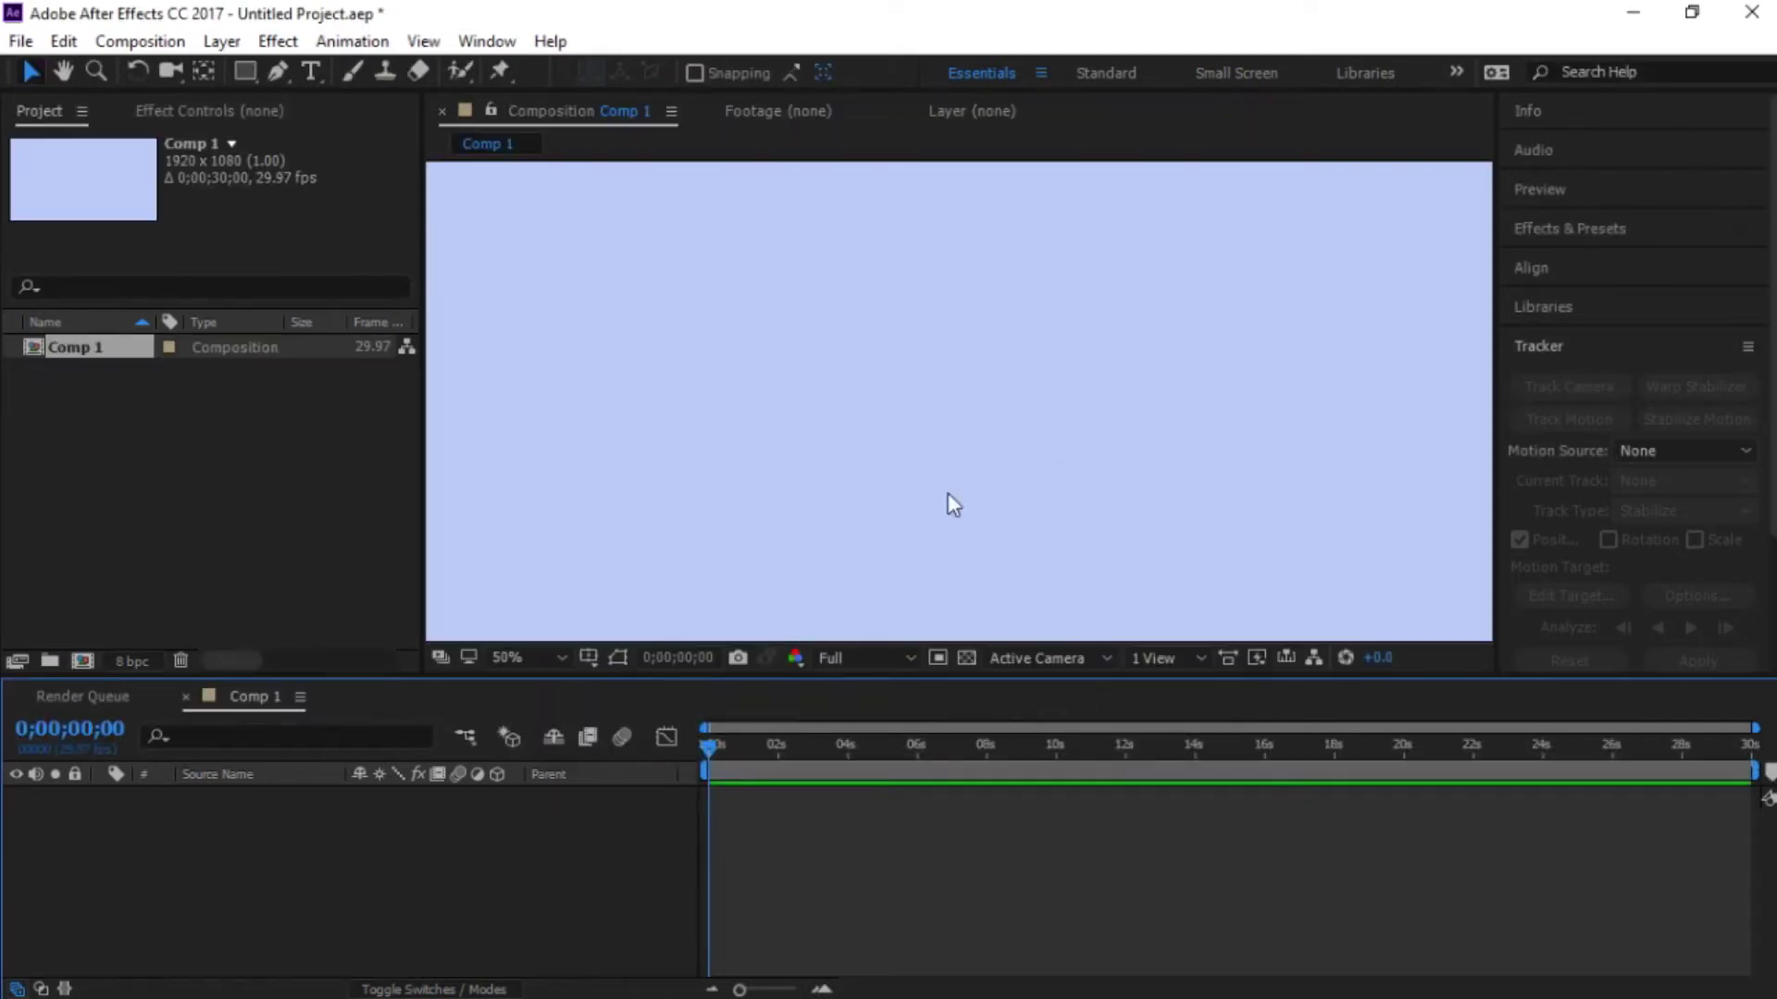
pyautogui.click(865, 658)
pyautogui.click(884, 746)
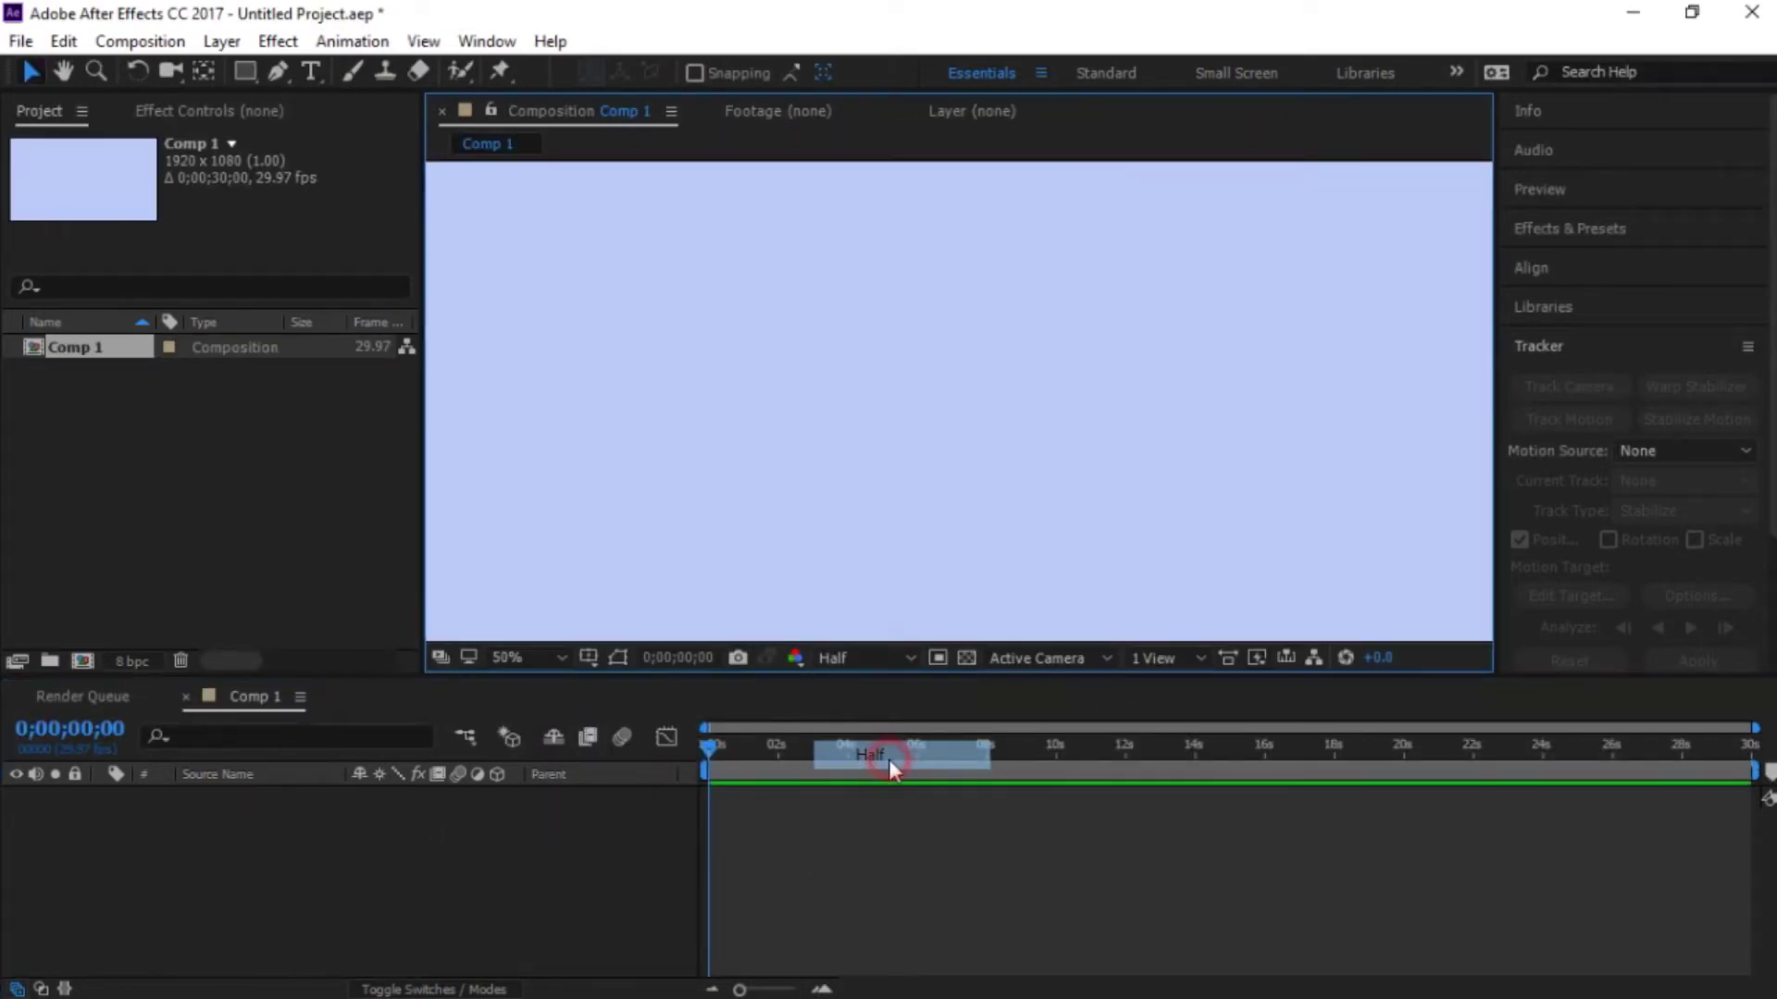
# - Add a text layer reading "sample" to the composition
pyautogui.rightClick(477, 859)
pyautogui.moveTo(682, 614)
pyautogui.click(923, 645)
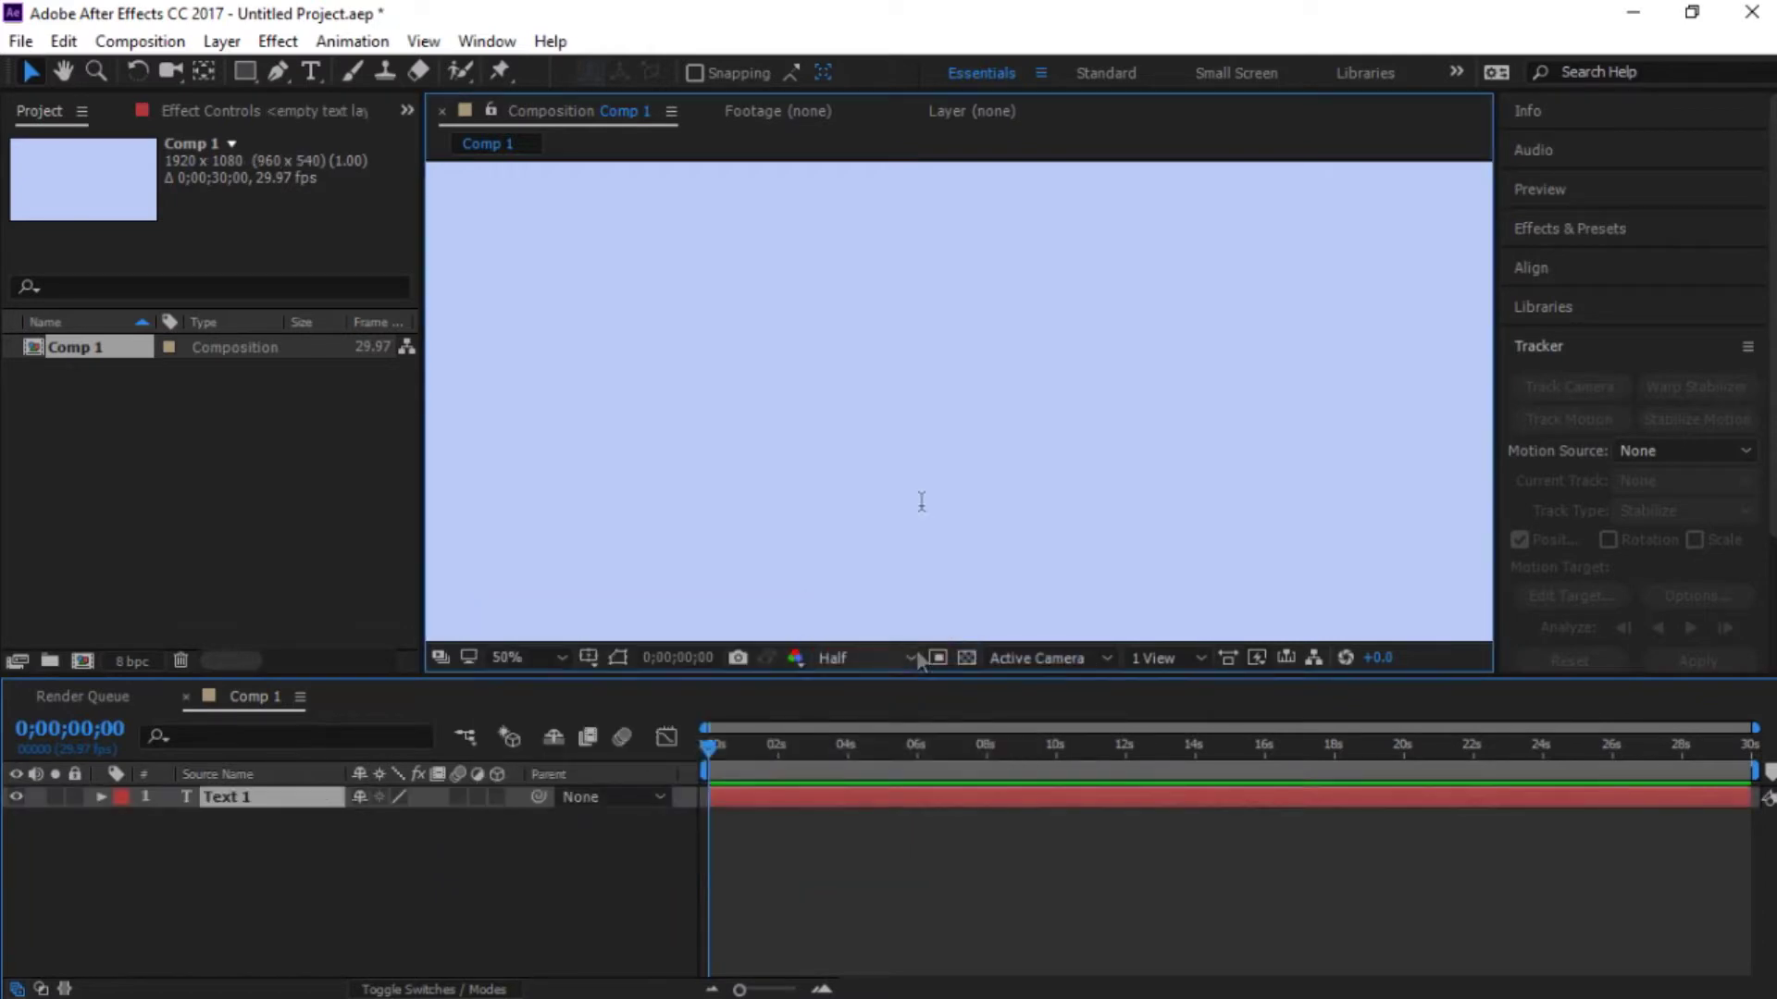
pyautogui.write('sample')
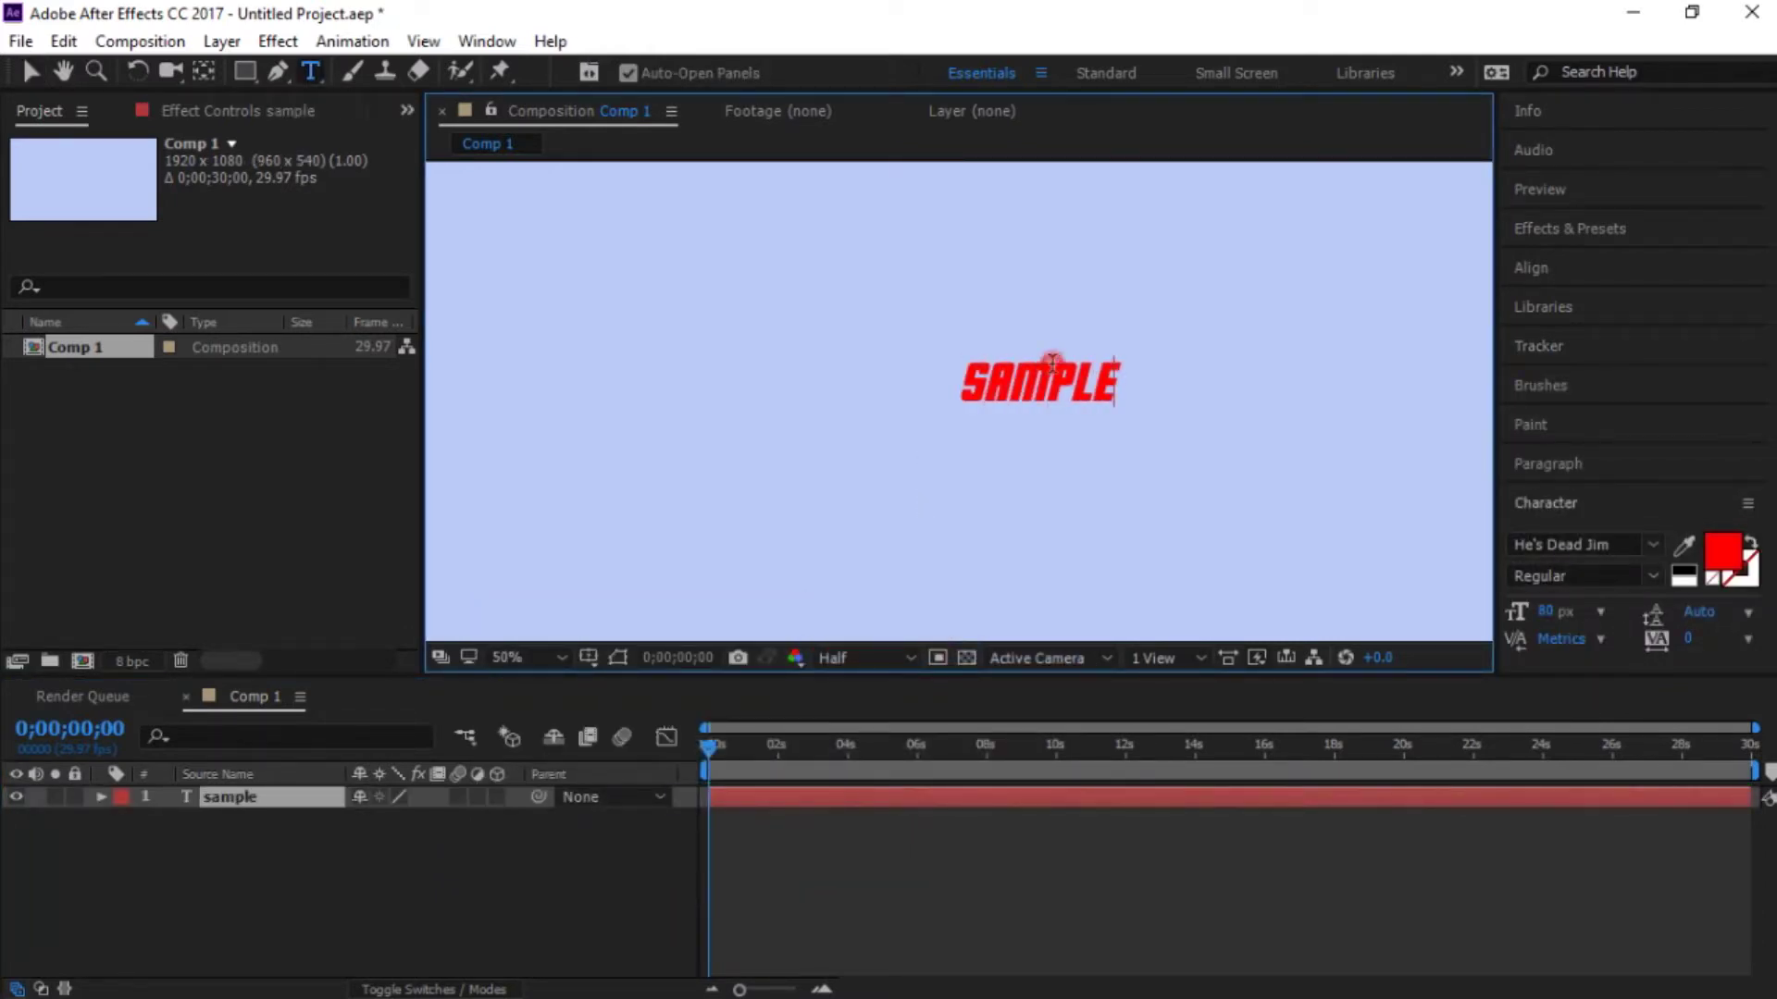
# - Change the fill colour of the whole word "sample" to white
pyautogui.doubleClick(1052, 363)
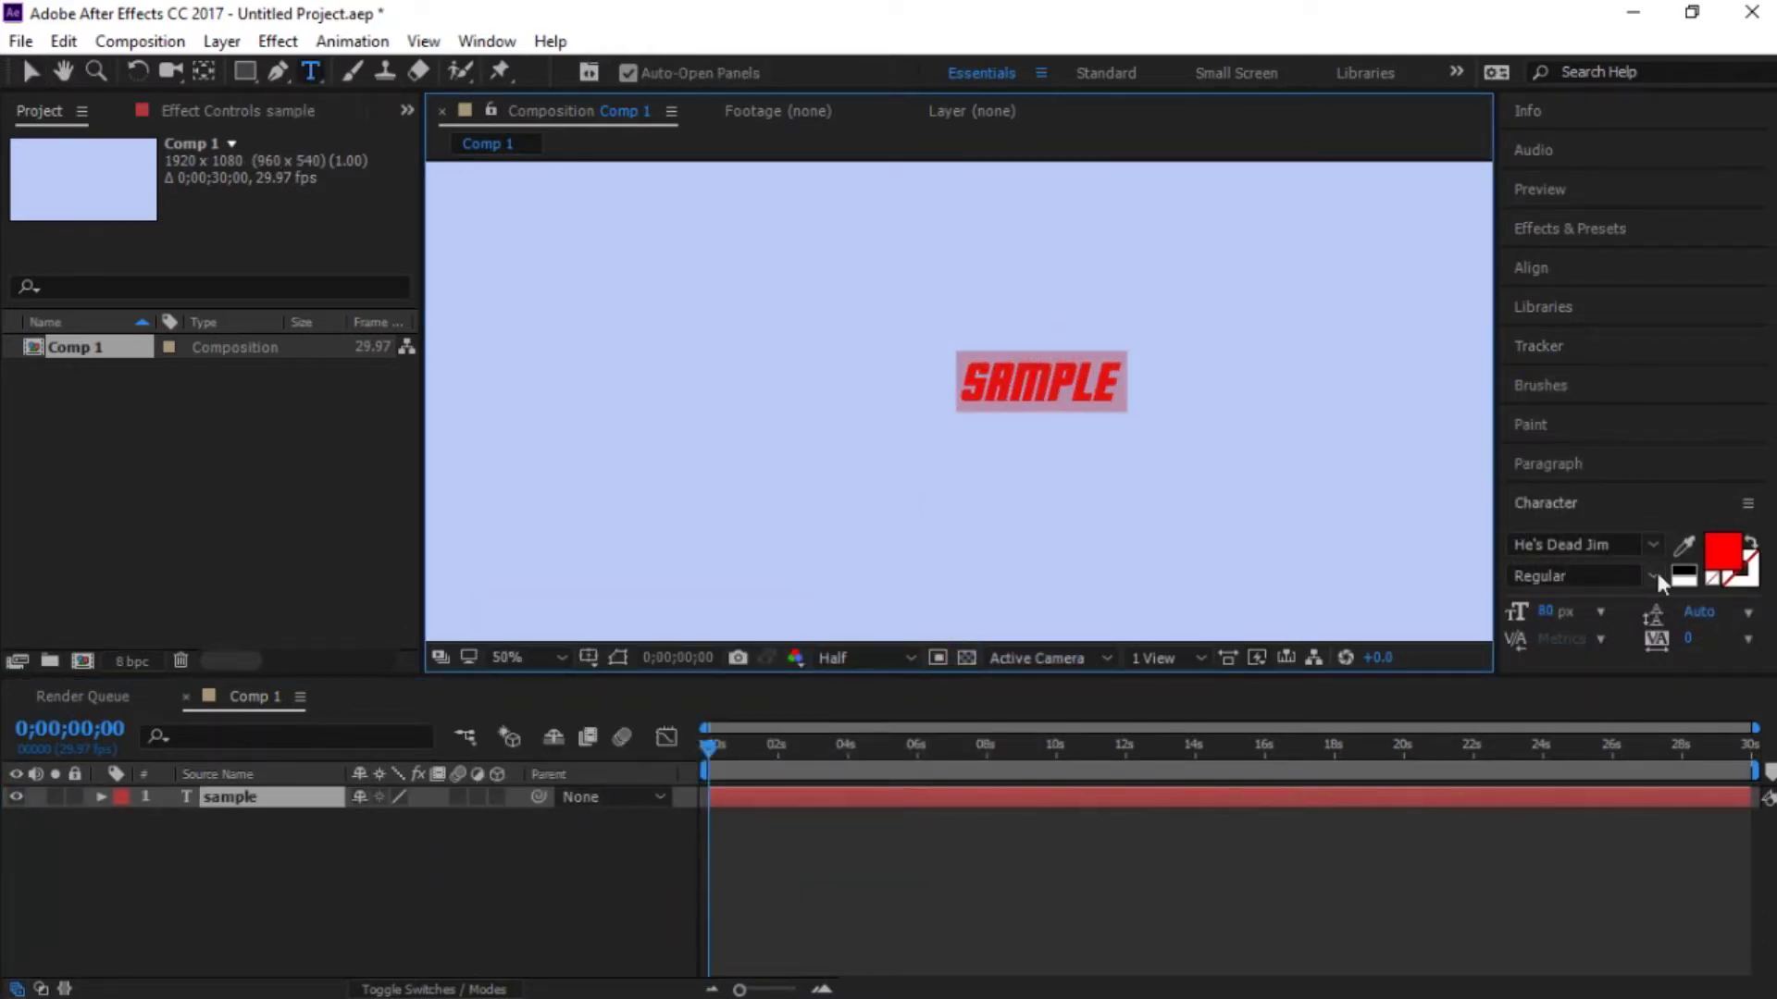
pyautogui.click(1721, 553)
pyautogui.moveTo(708, 460); pyautogui.dragTo(338, 435)
pyautogui.click(1224, 450)
pyautogui.click(1223, 454)
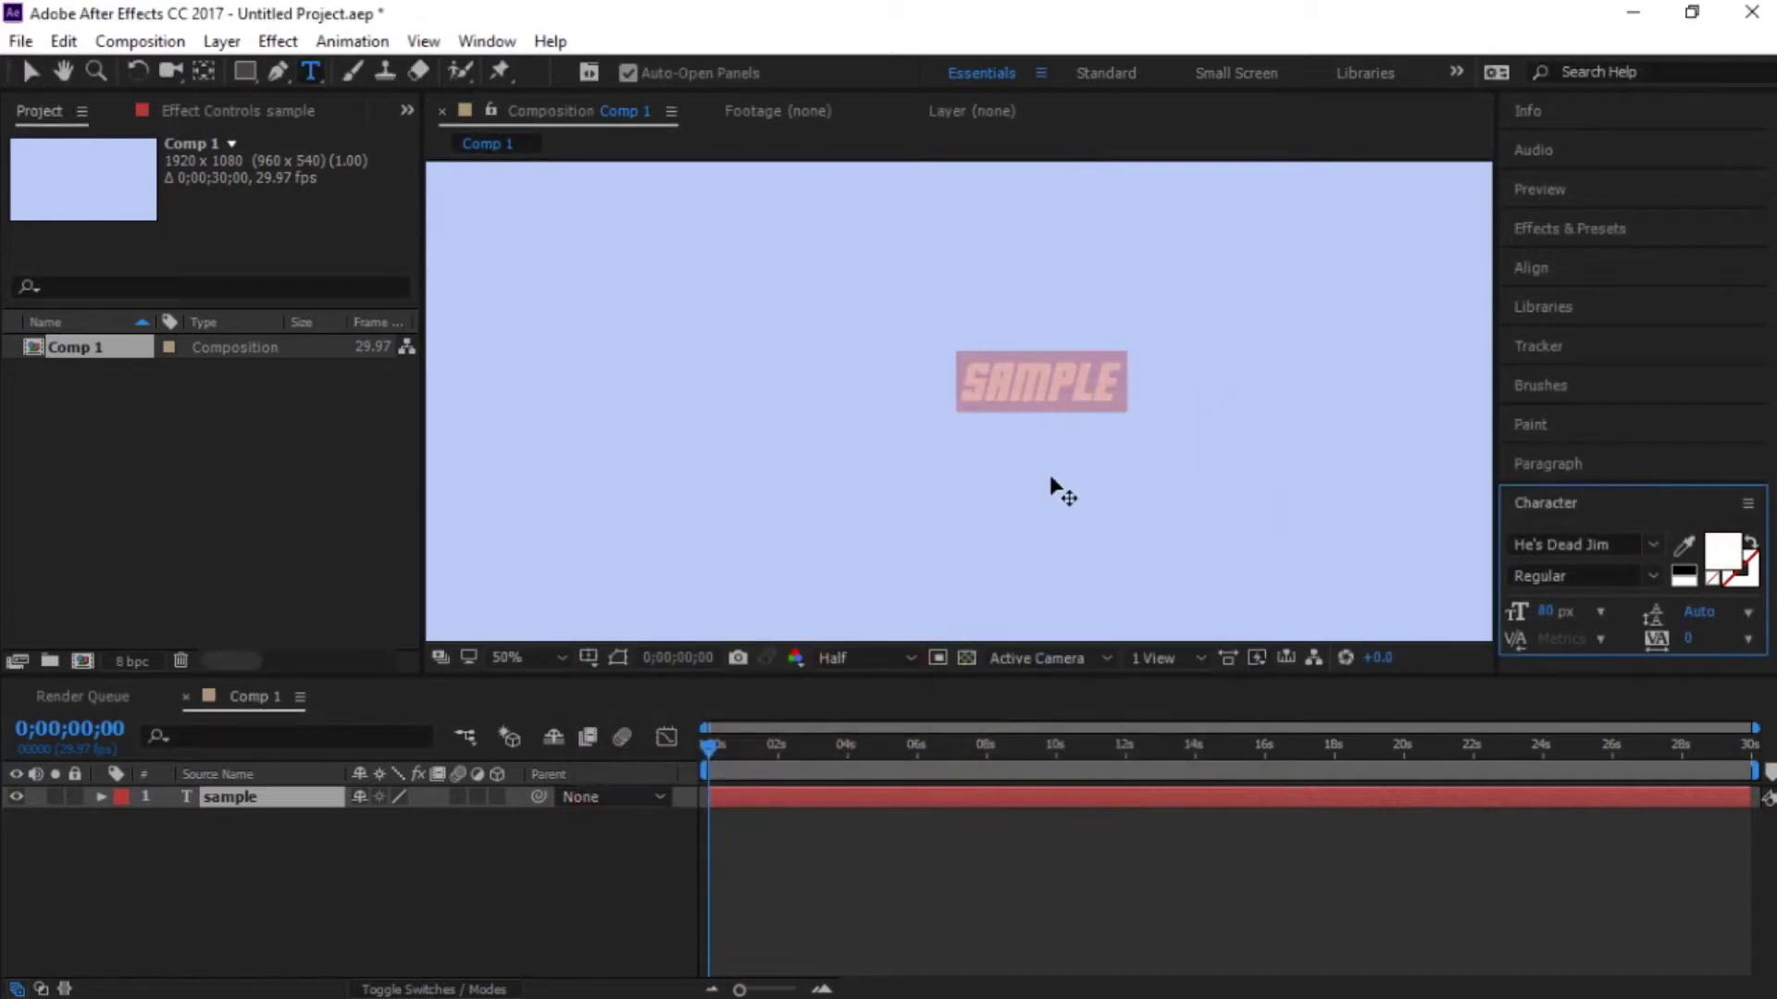
# - Enlarge the text to 166 px and move it near the centre of the composition
pyautogui.moveTo(1551, 613); pyautogui.dragTo(1662, 613)
pyautogui.moveTo(1023, 520); pyautogui.dragTo(961, 528)
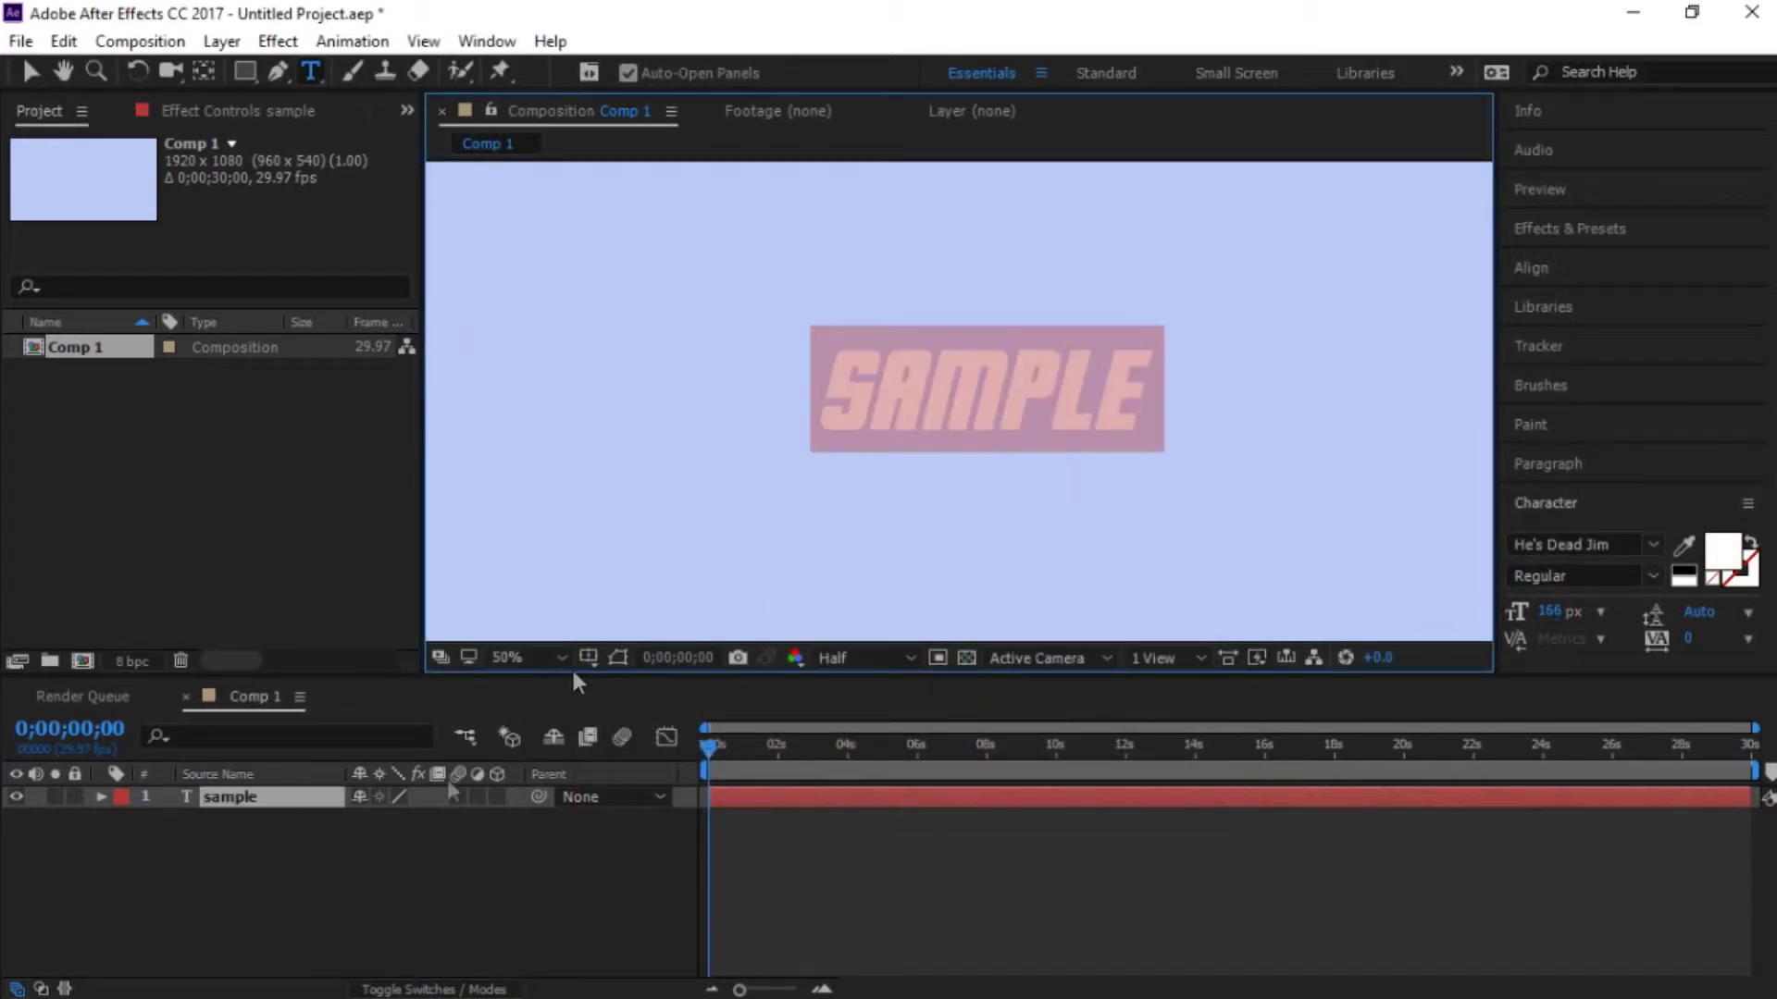
# - Pre-compose the text layer into a new composition named "precompose", moving all attributes into it
pyautogui.click(266, 796)
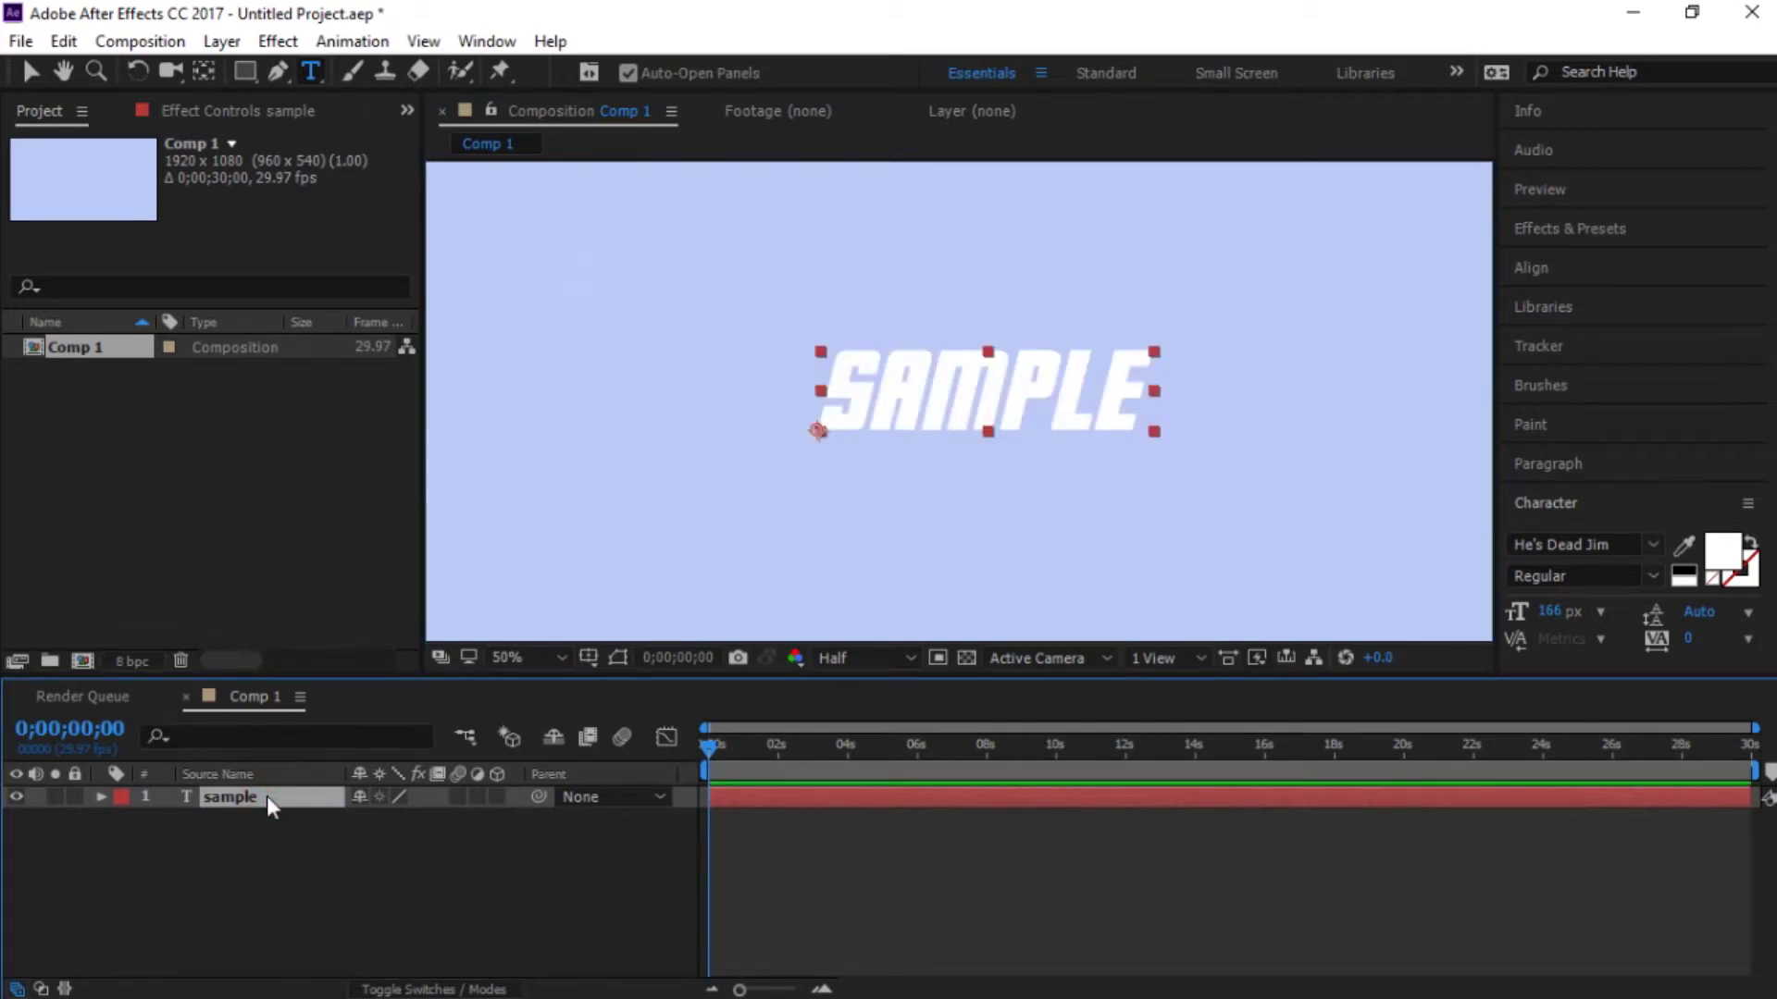
pyautogui.rightClick(267, 797)
pyautogui.press('Escape')
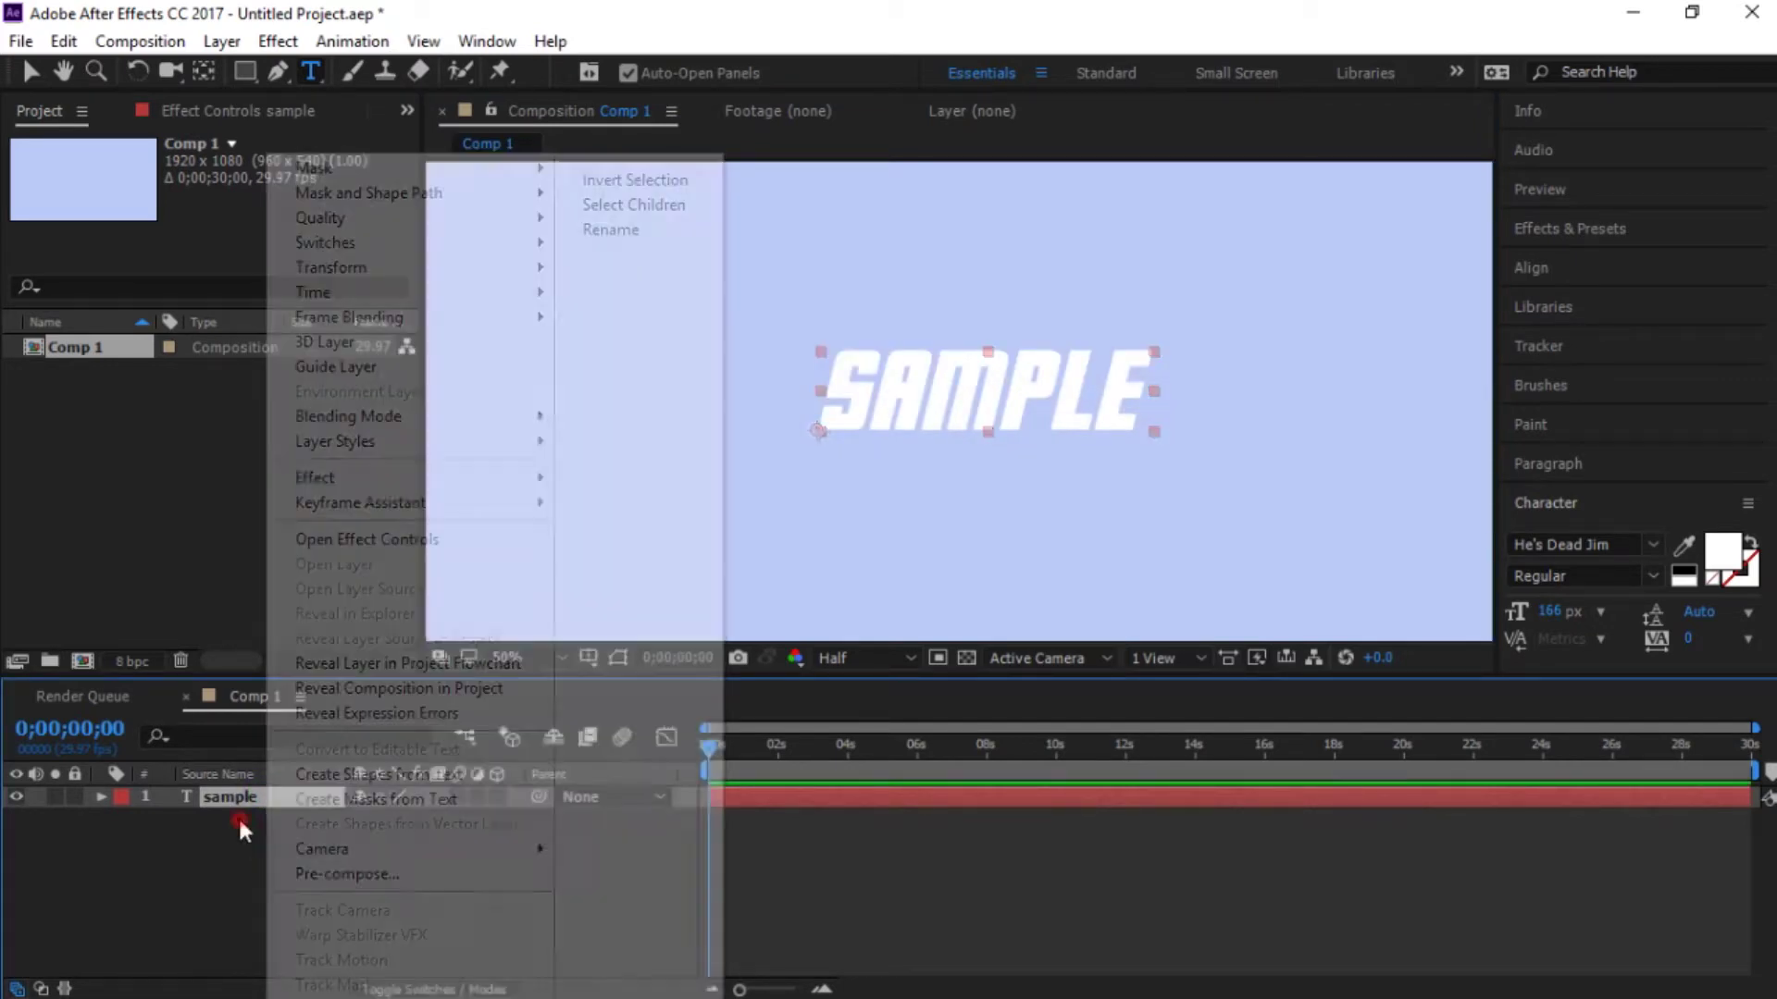
pyautogui.click(223, 40)
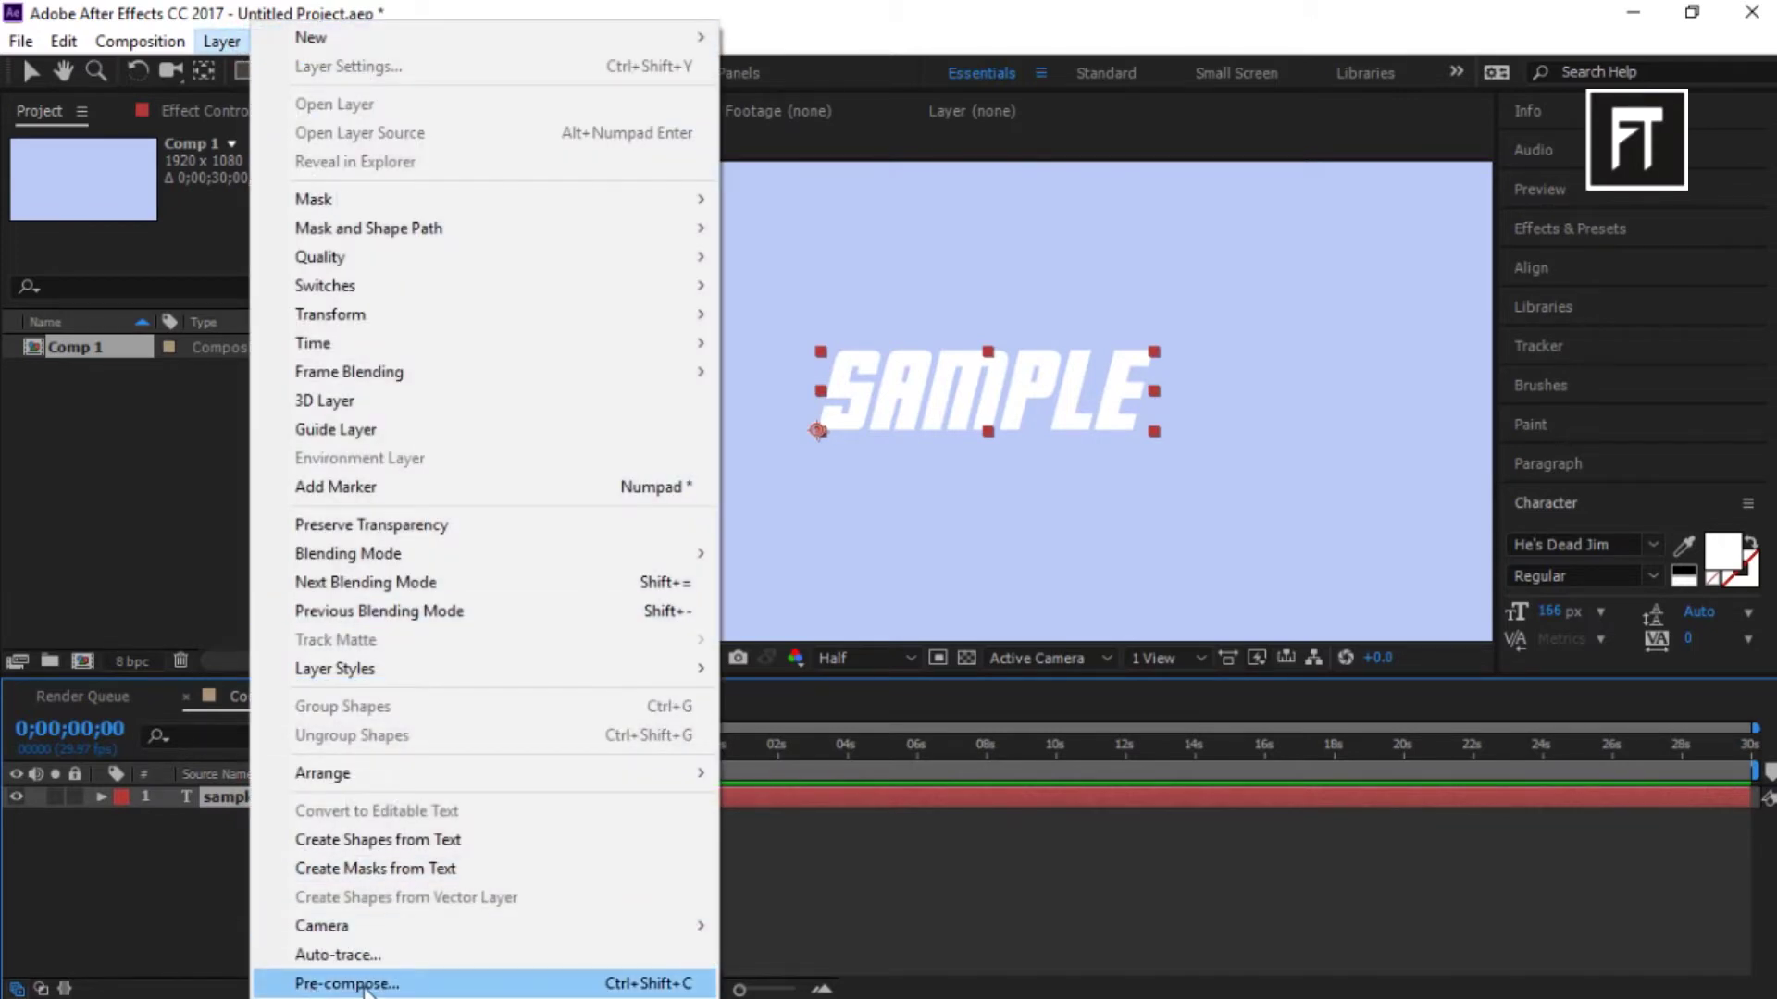
pyautogui.click(366, 984)
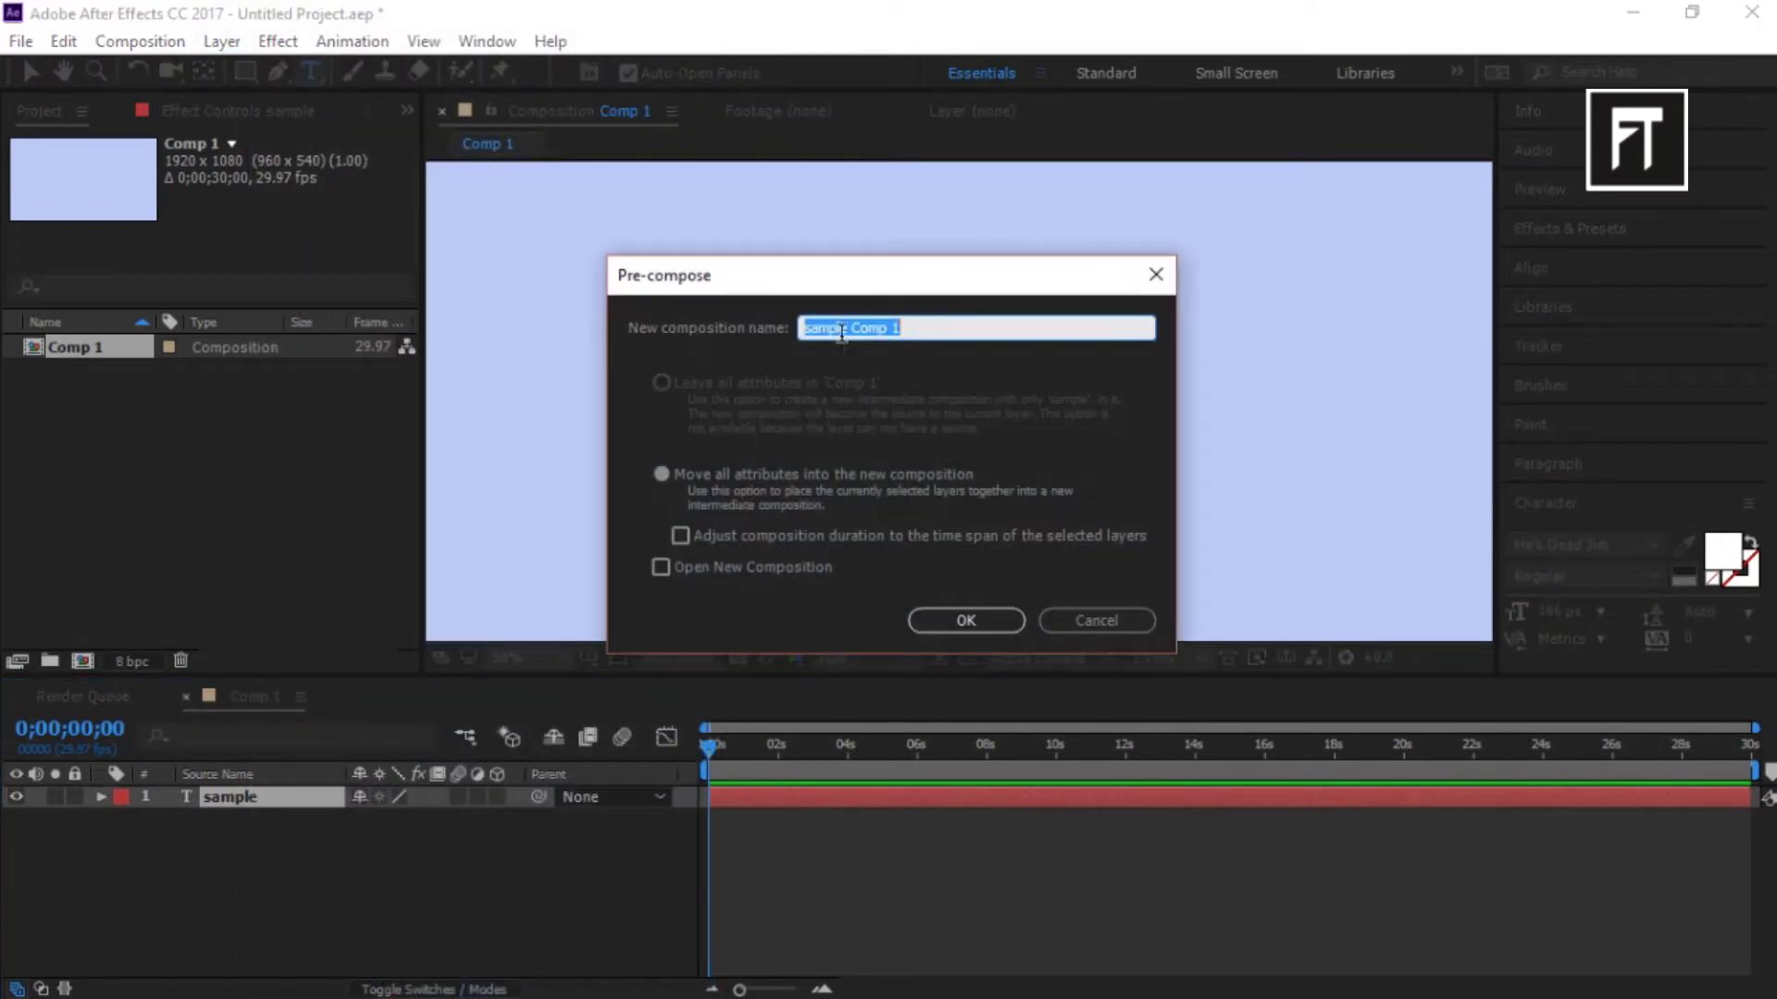
pyautogui.write('pre')
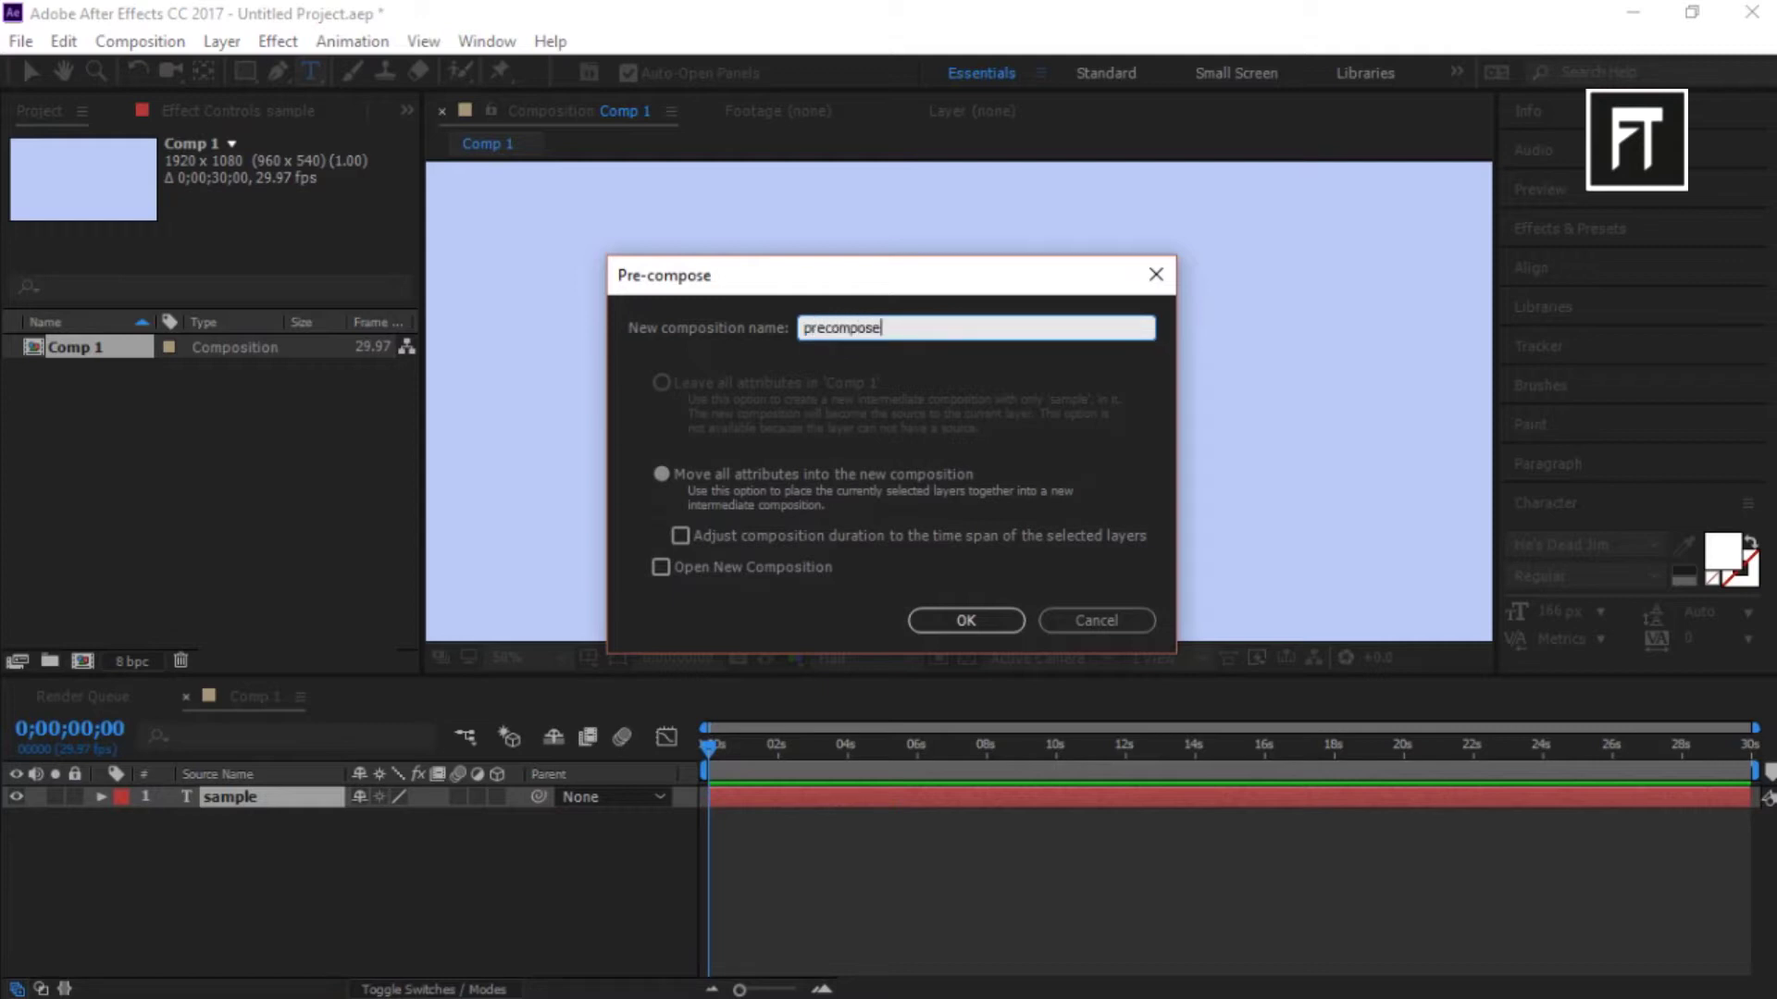
pyautogui.write('compose')
pyautogui.click(965, 620)
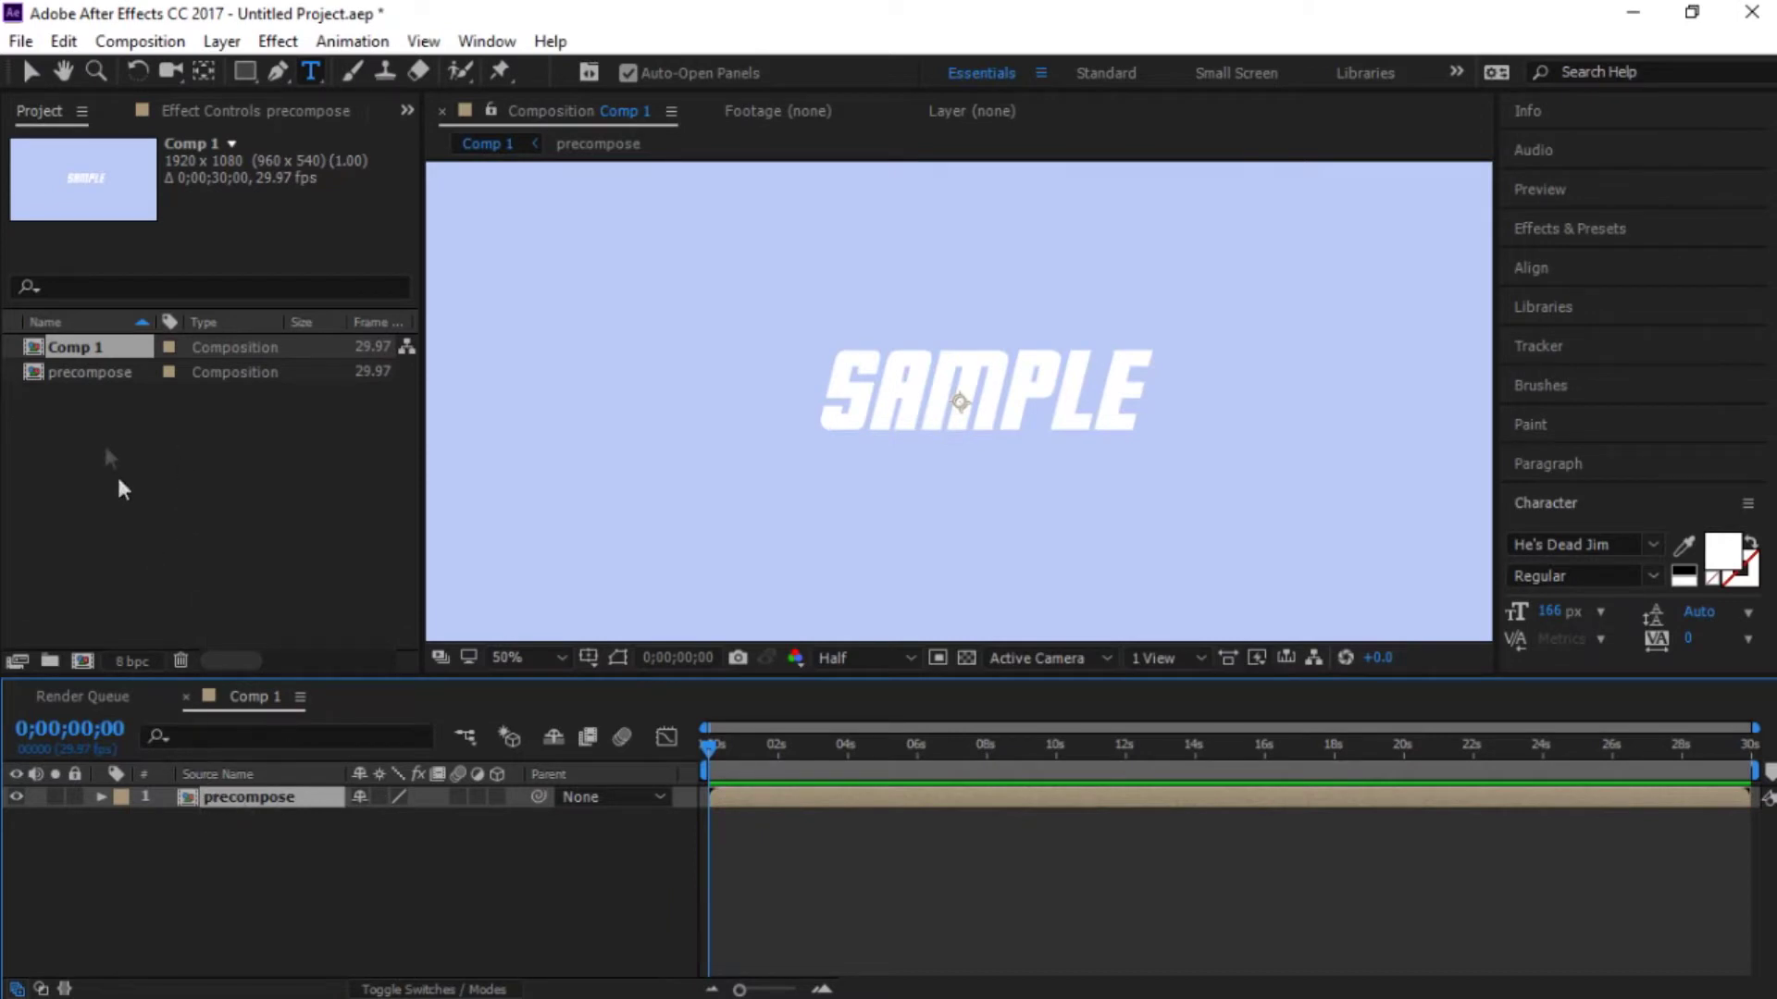
# - Open the precompose composition to view its text layer, and return to Comp 1
pyautogui.doubleClick(257, 797)
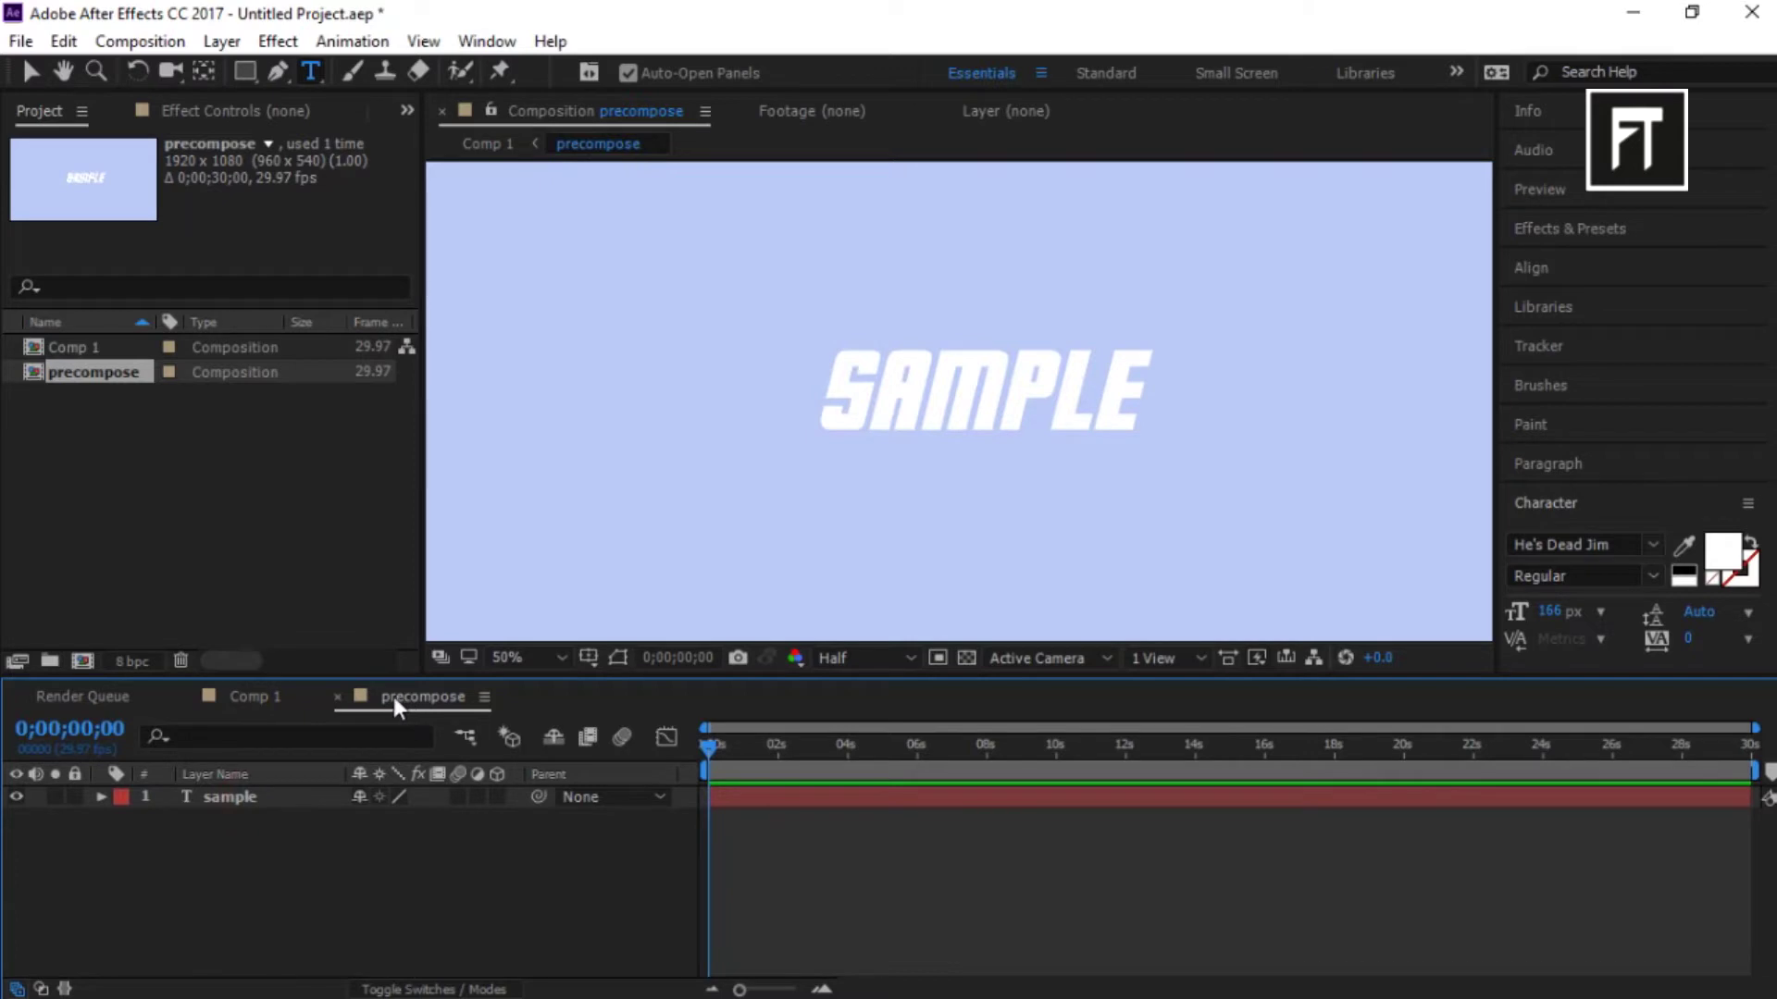
pyautogui.click(242, 696)
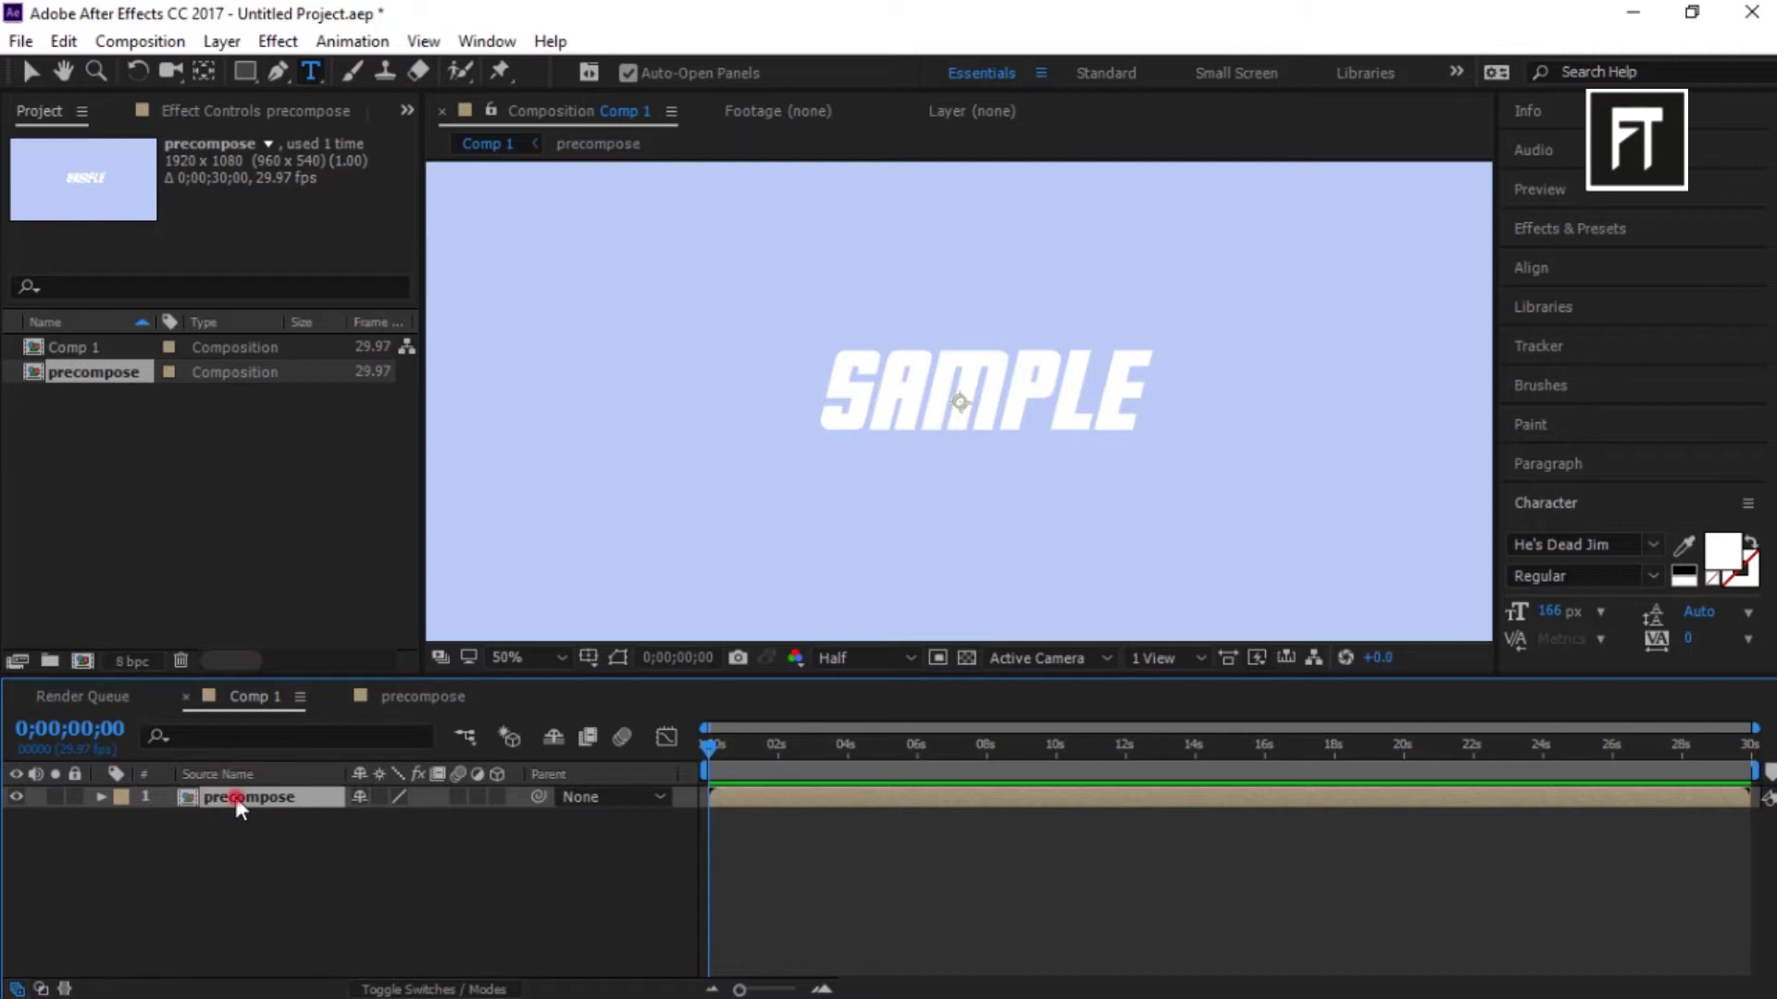
# - Duplicate the precompose layer in Comp 1 repeatedly until there are 18 layers
pyautogui.click(76, 42)
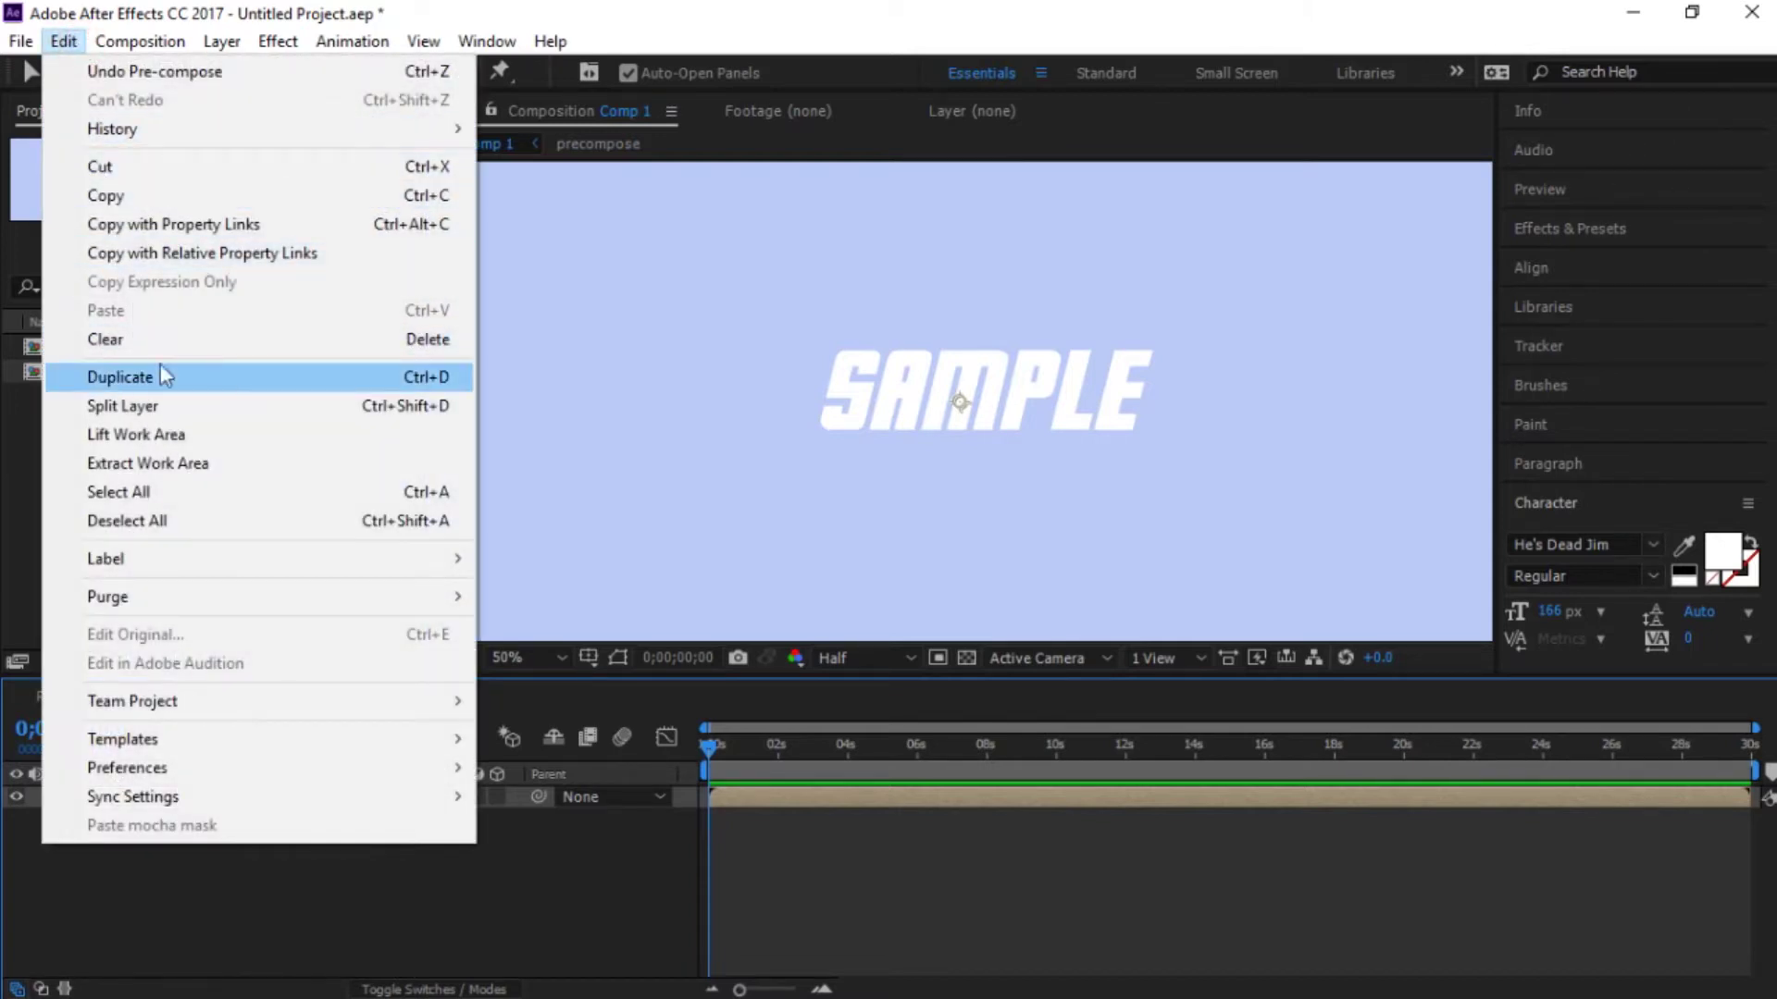
pyautogui.click(72, 43)
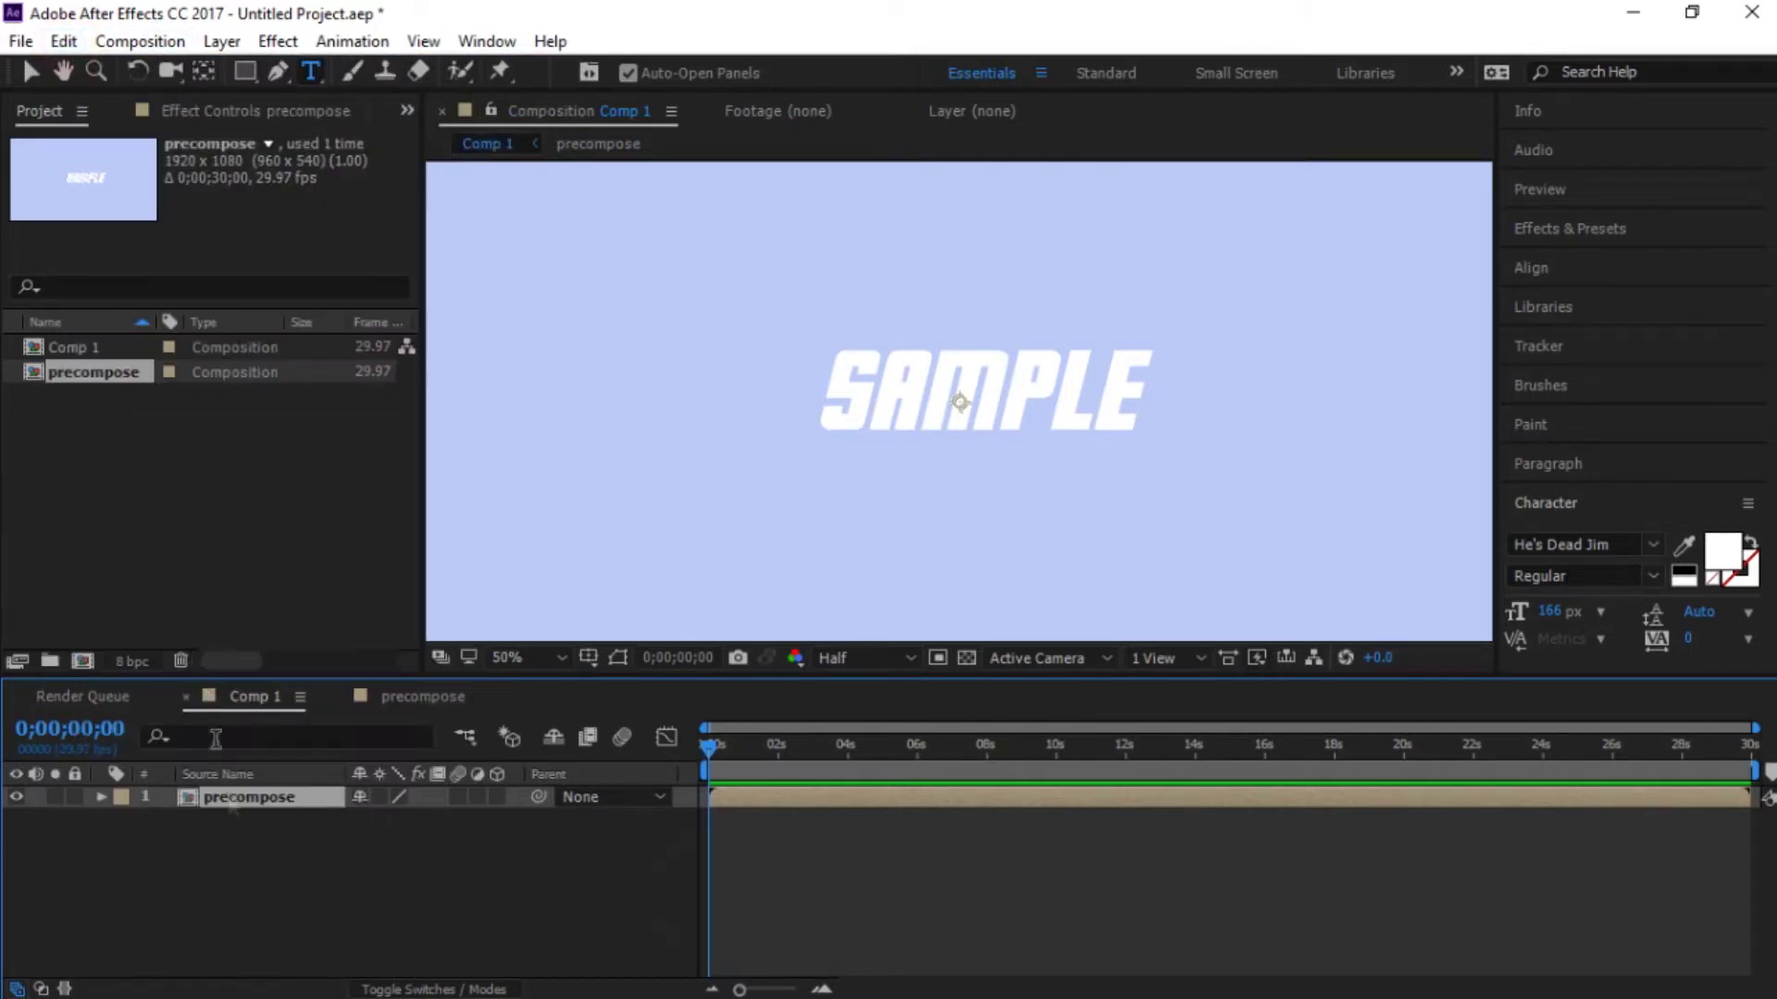
pyautogui.hotkey('ctrl', 'd')
pyautogui.hotkey('ctrl', 'd')
pyautogui.hotkey('ctrl', 'd')
pyautogui.hotkey('ctrl', 'd')
pyautogui.hotkey('ctrl', 'd')
pyautogui.hotkey('ctrl', 'd')
pyautogui.hotkey('ctrl', 'd')
pyautogui.hotkey('ctrl', 'd')
pyautogui.hotkey('ctrl', 'd')
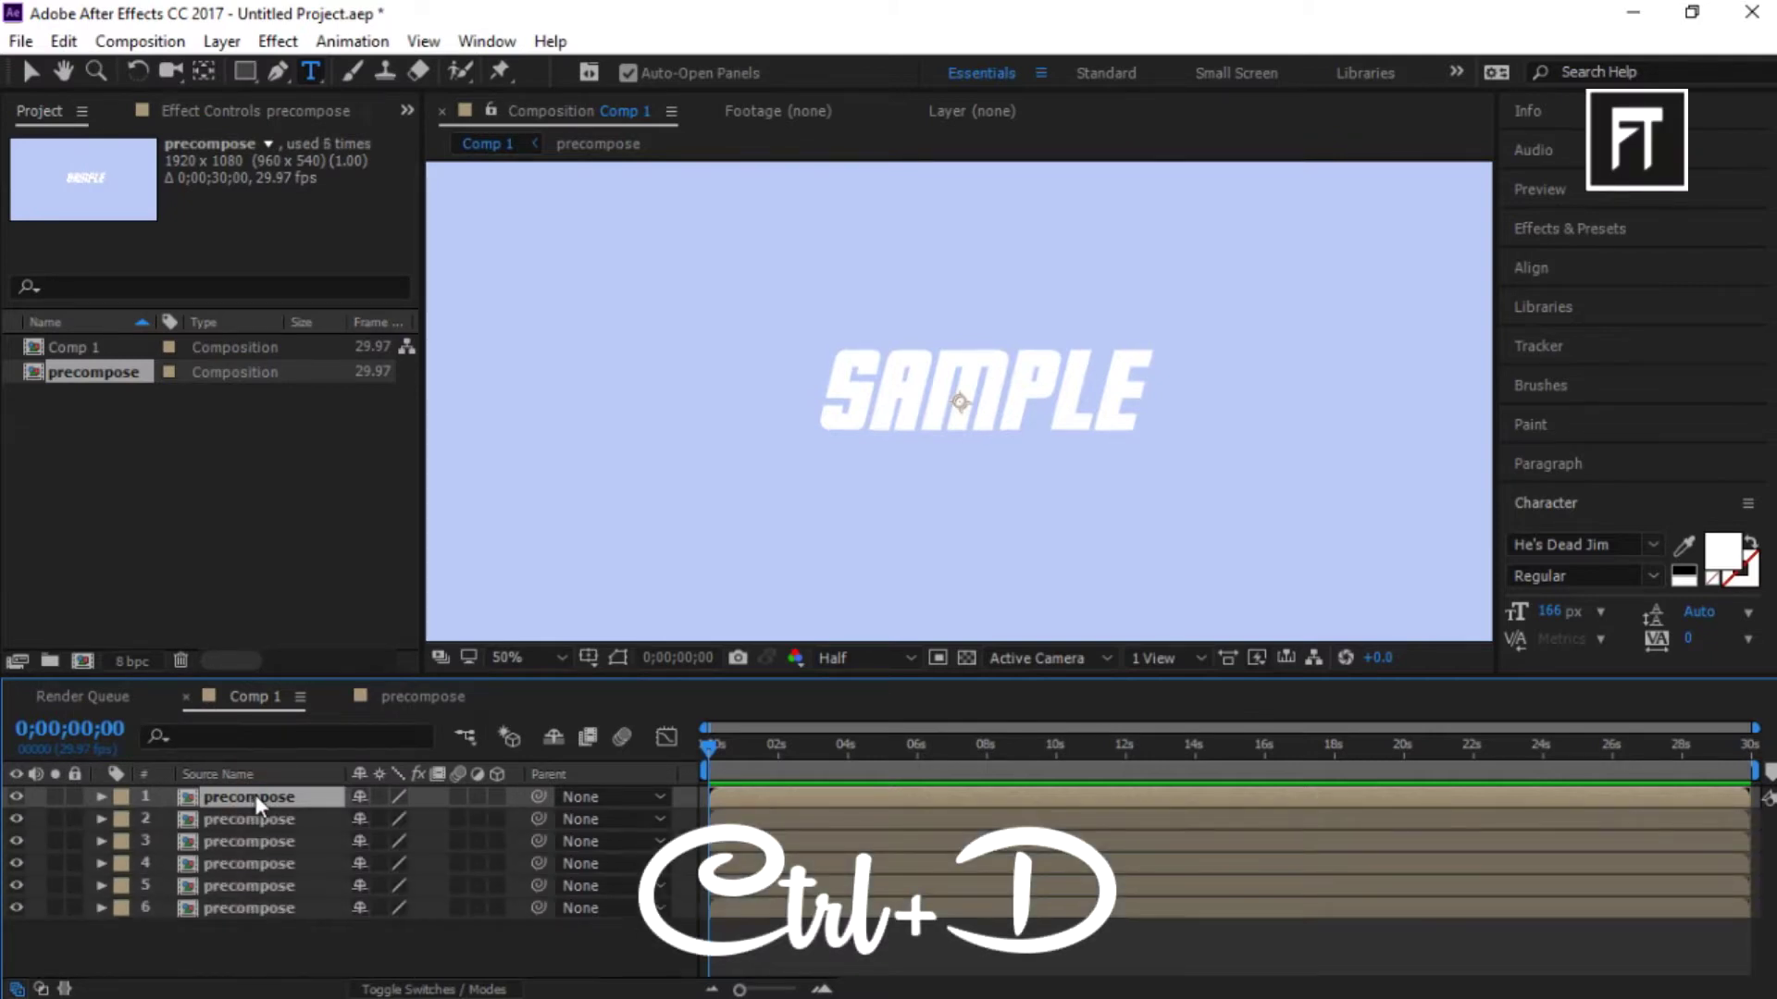
pyautogui.hotkey('ctrl', 'd')
pyautogui.hotkey('ctrl', 'd')
pyautogui.hotkey('ctrl', 'd')
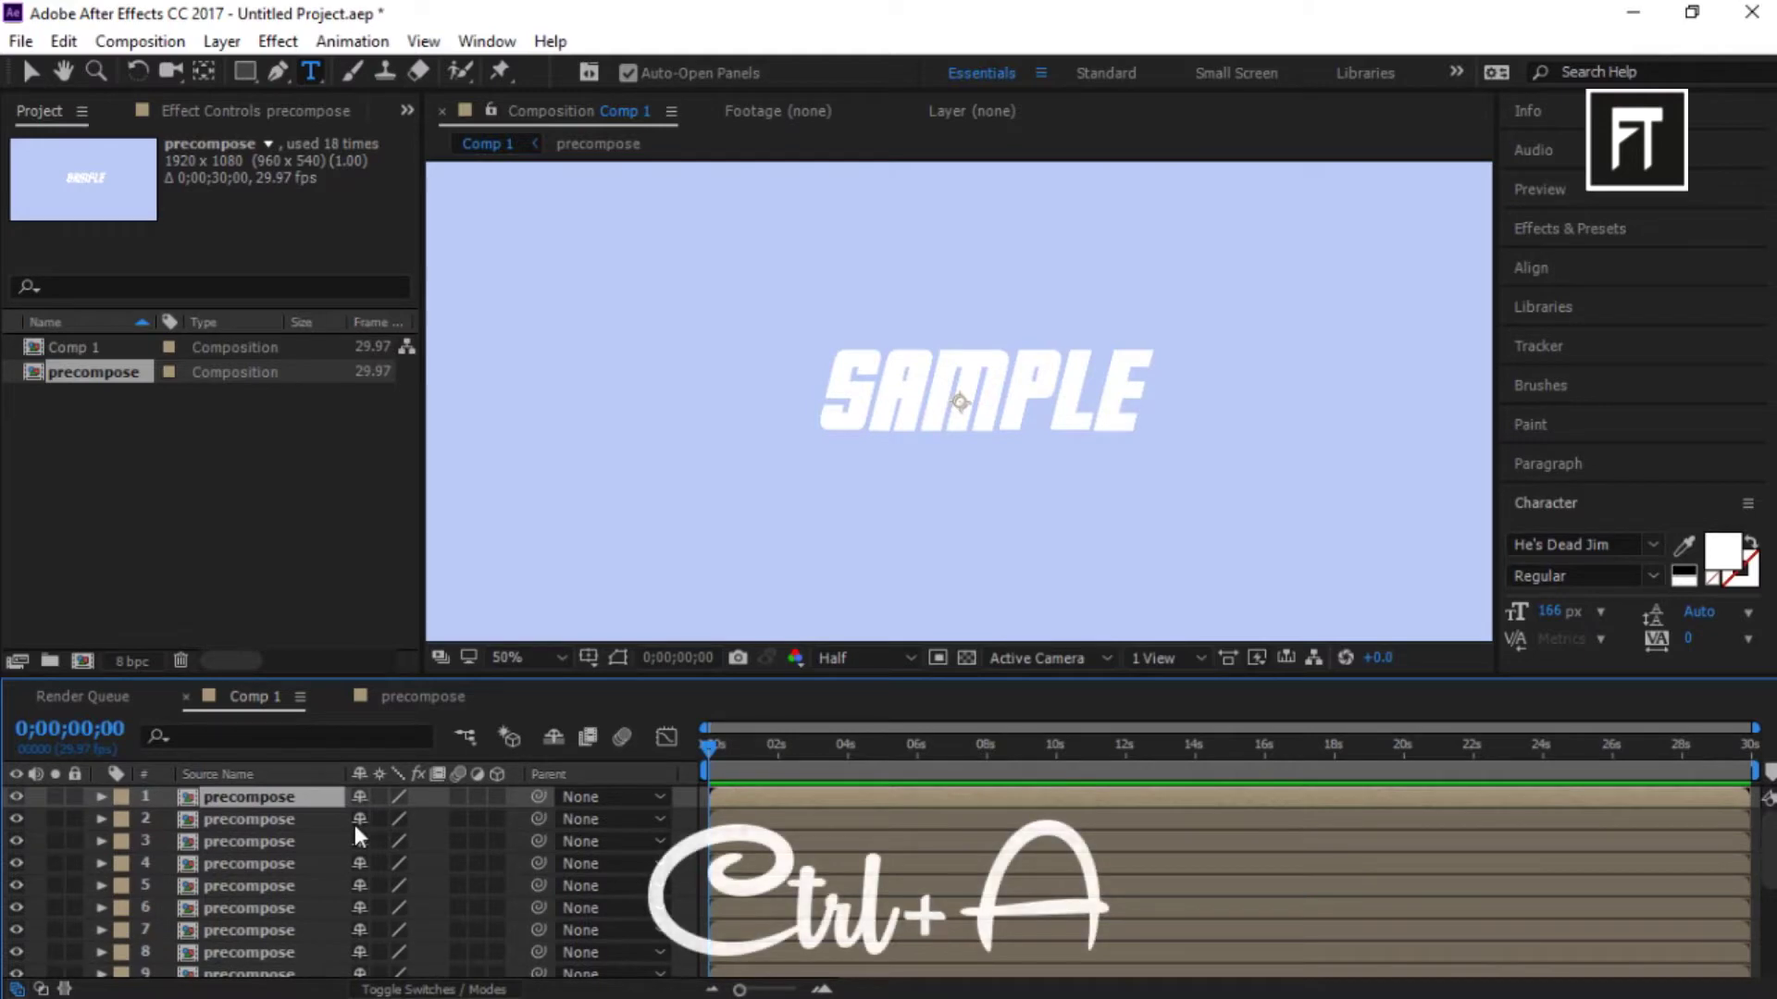
pyautogui.hotkey('ctrl', 'a')
pyautogui.scroll(-3, 394, 918)
pyautogui.press('Delete')
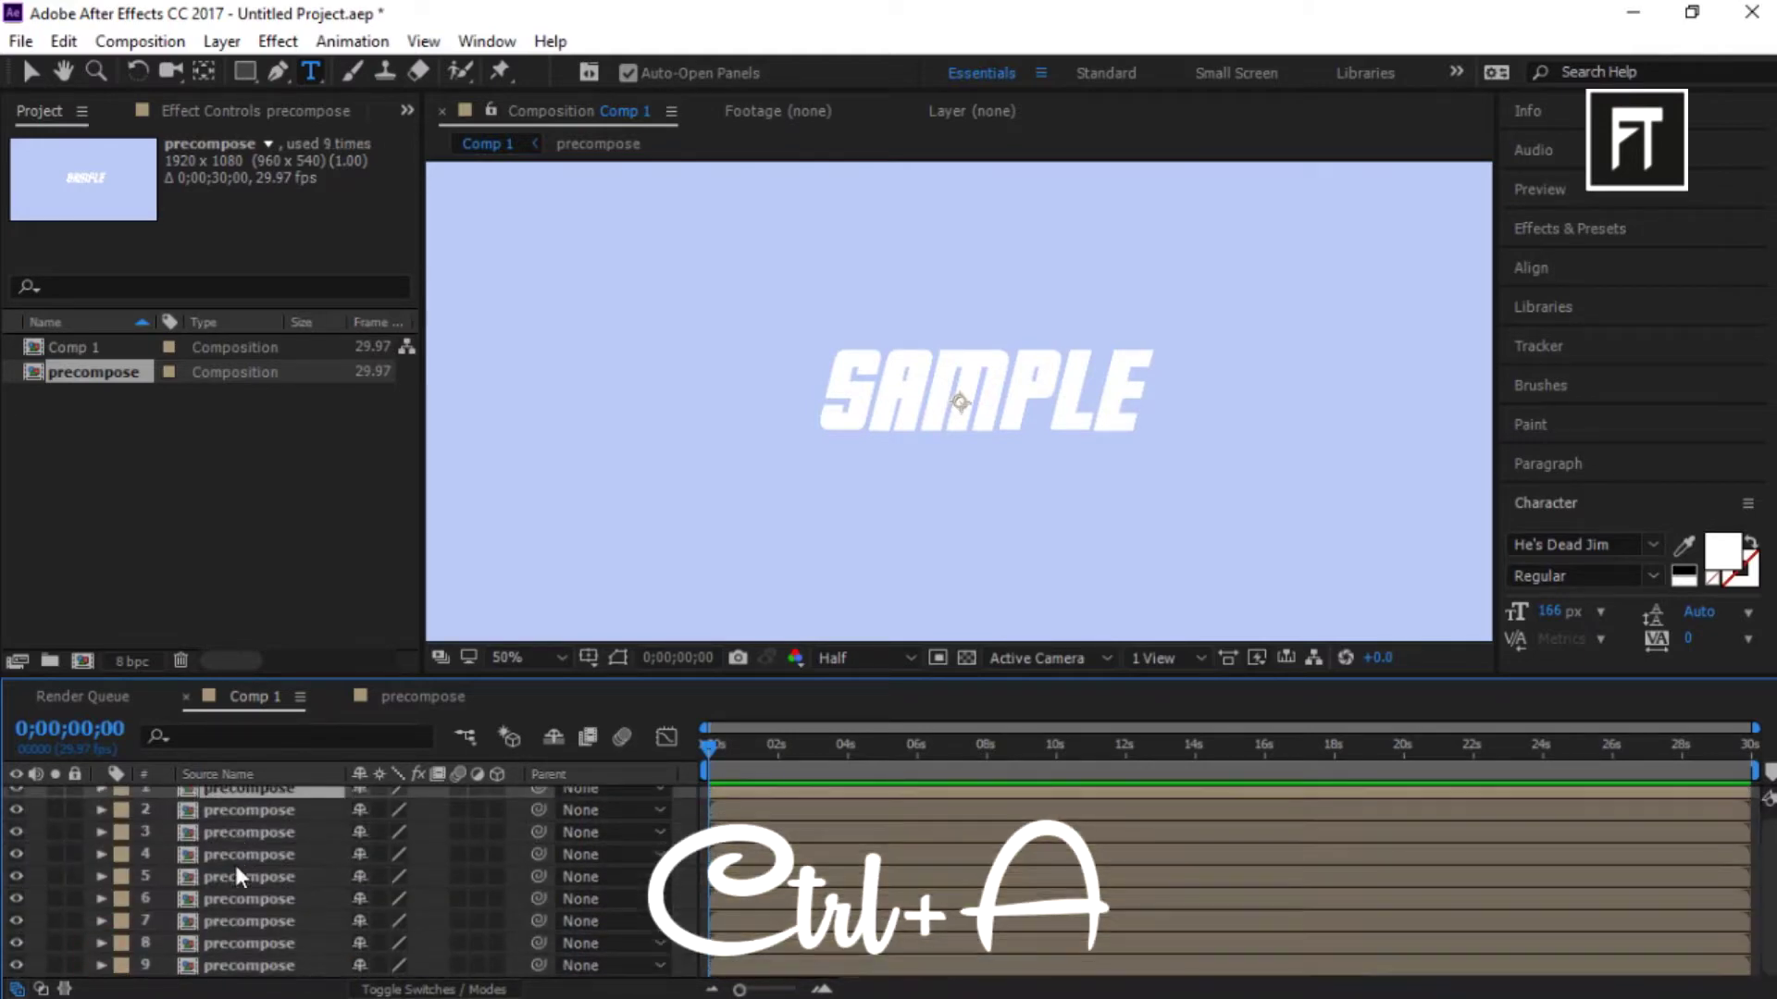
pyautogui.hotkey('ctrl', 'shift', 'z')
pyautogui.hotkey('ctrl', 'shift', 'z')
pyautogui.hotkey('ctrl', 'shift', 'z')
pyautogui.hotkey('ctrl', 'shift', 'z')
pyautogui.hotkey('ctrl', 'shift', 'z')
pyautogui.hotkey('ctrl', 'shift', 'z')
pyautogui.hotkey('ctrl', 'shift', 'z')
pyautogui.hotkey('ctrl', 'shift', 'z')
pyautogui.scroll(2, 231, 890)
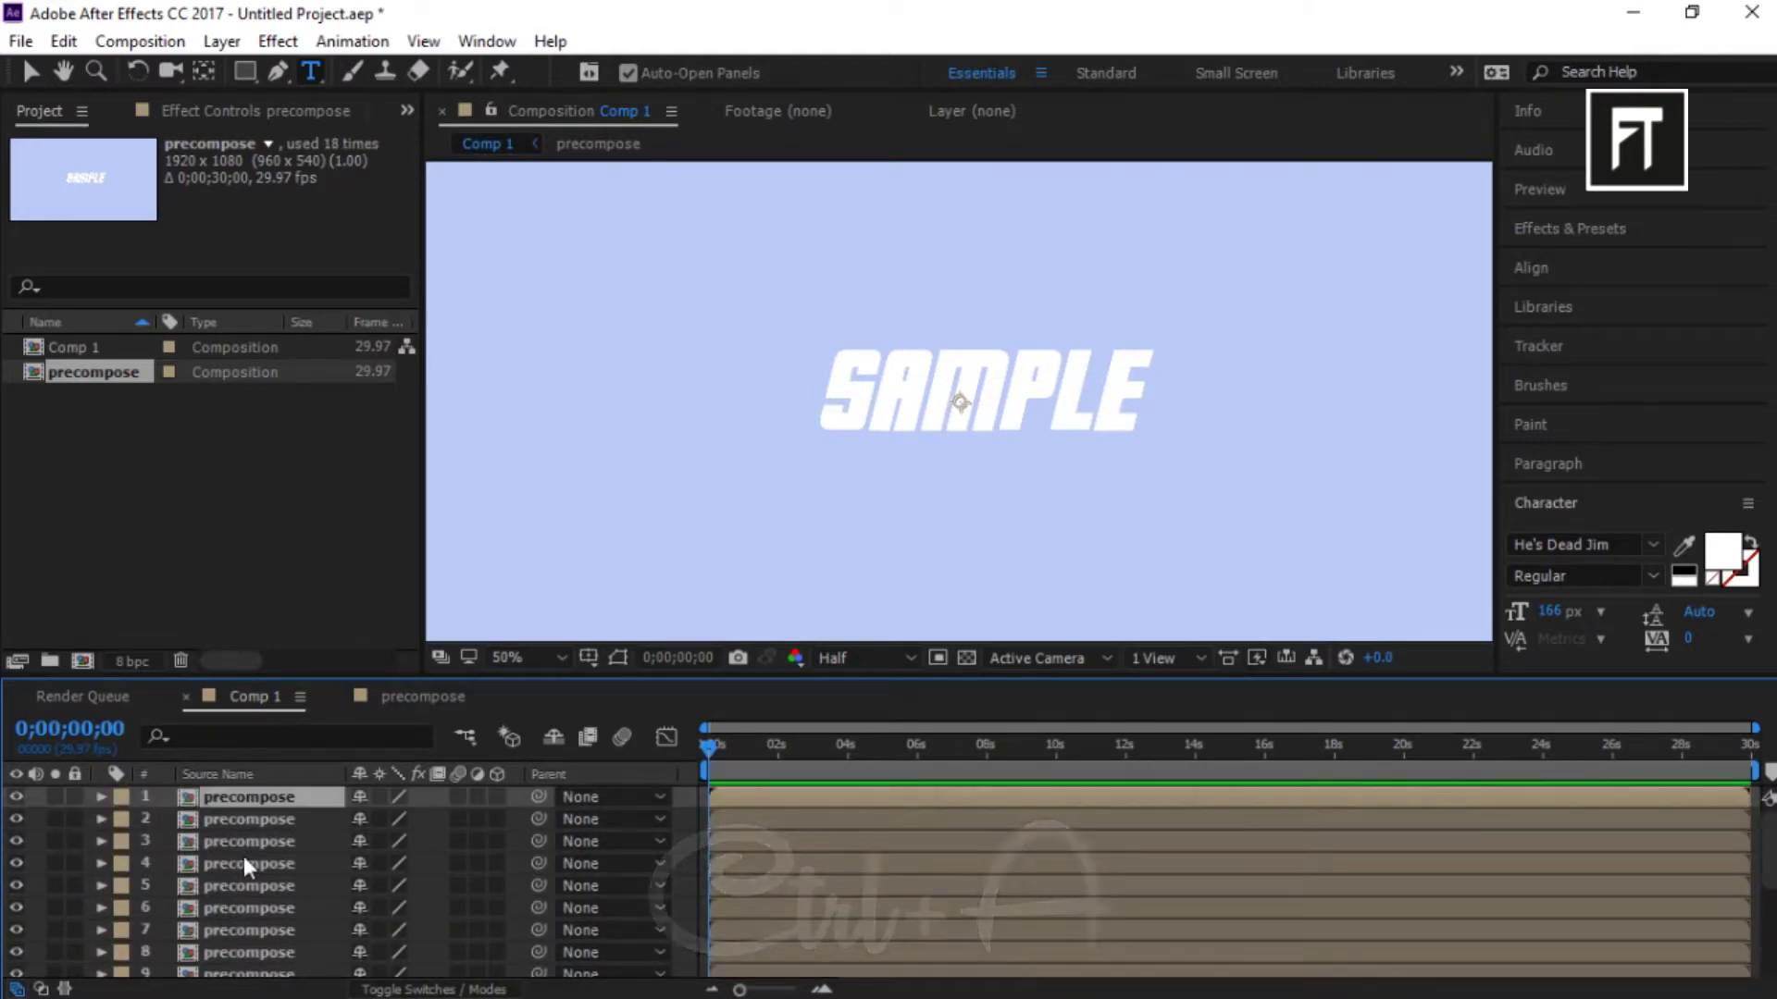
# - Make all the precompose layers in Comp 1 3D and reveal their Position properties
pyautogui.hotkey('ctrl', 'a')
pyautogui.click(497, 794)
pyautogui.press('p')
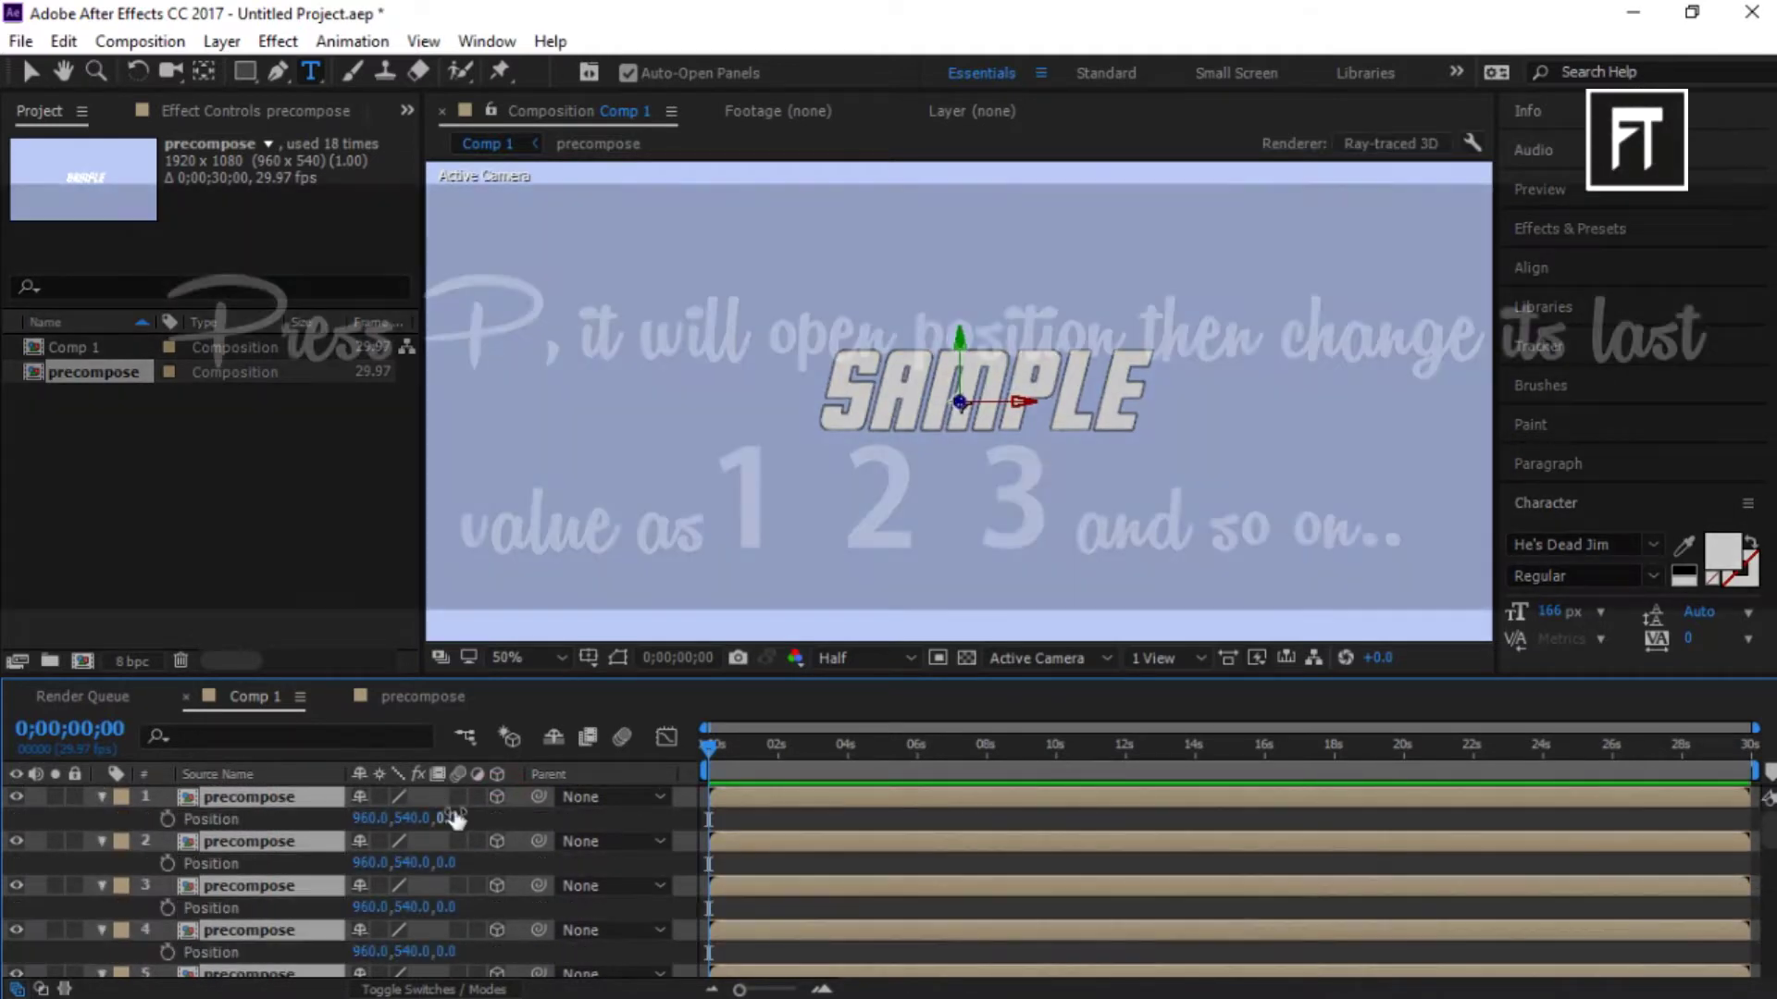
# - Set the Z position of precompose layers 1 to 4 to 1, 2, 3 and 4 respectively
pyautogui.click(449, 818)
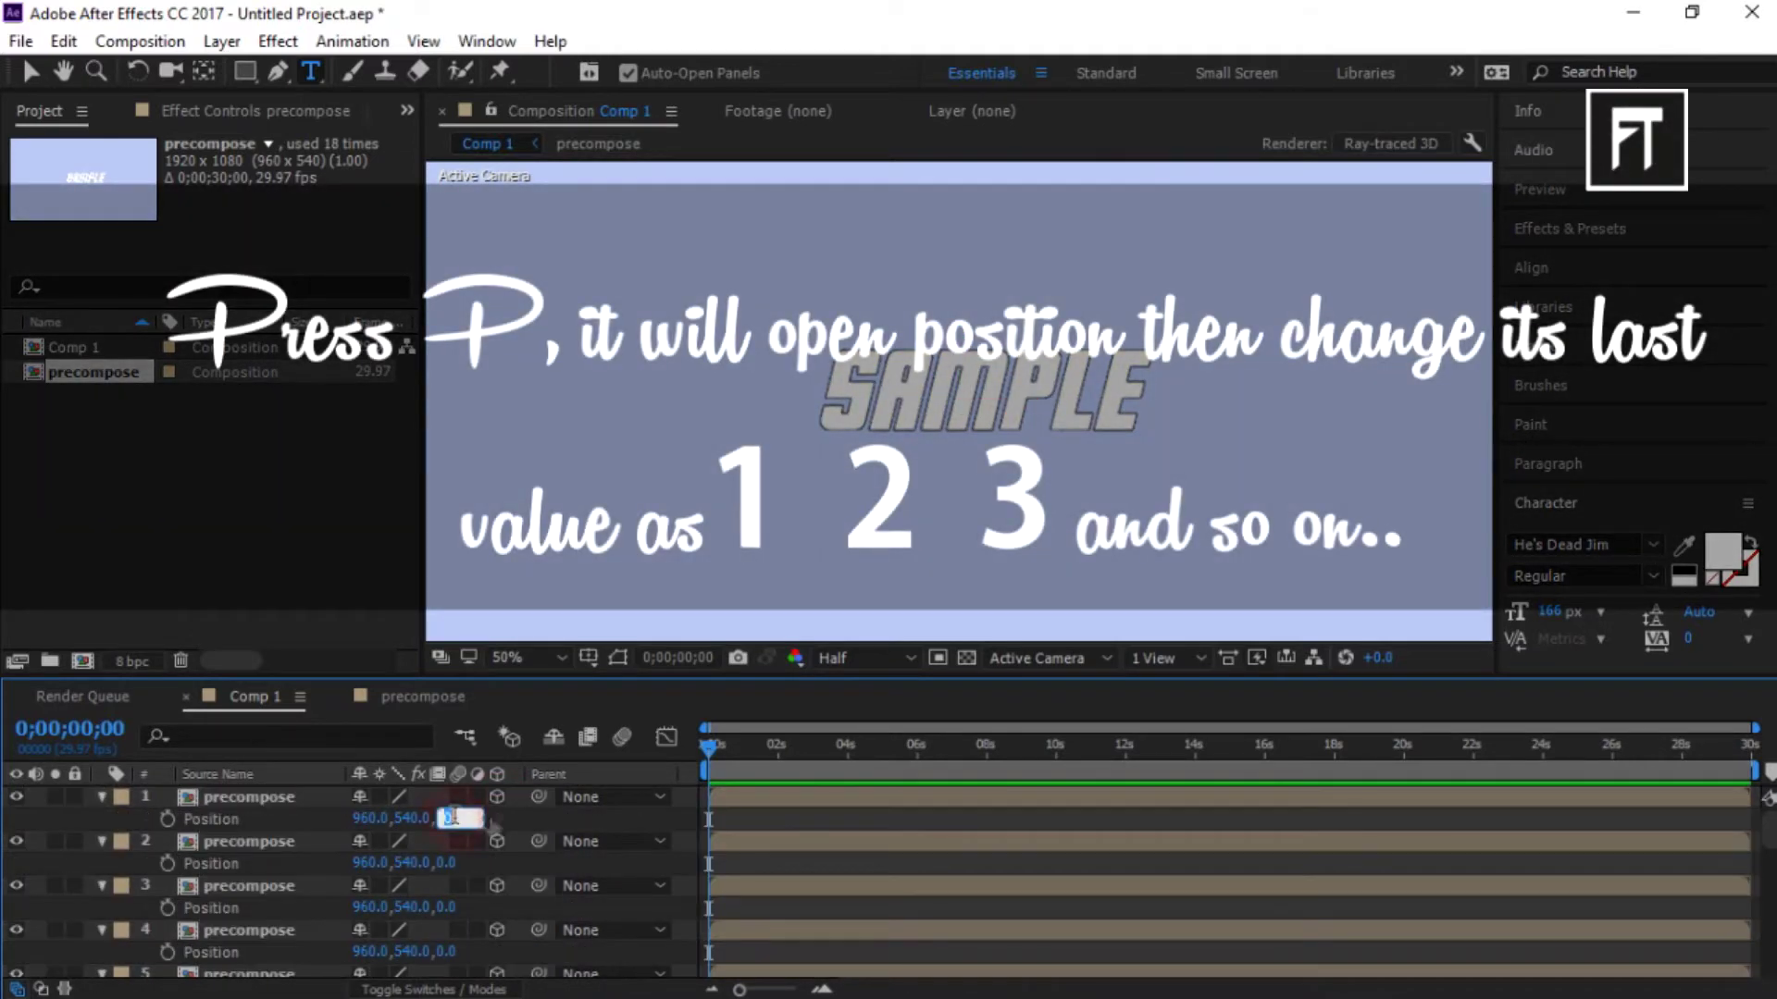
pyautogui.write('1')
pyautogui.press('Return')
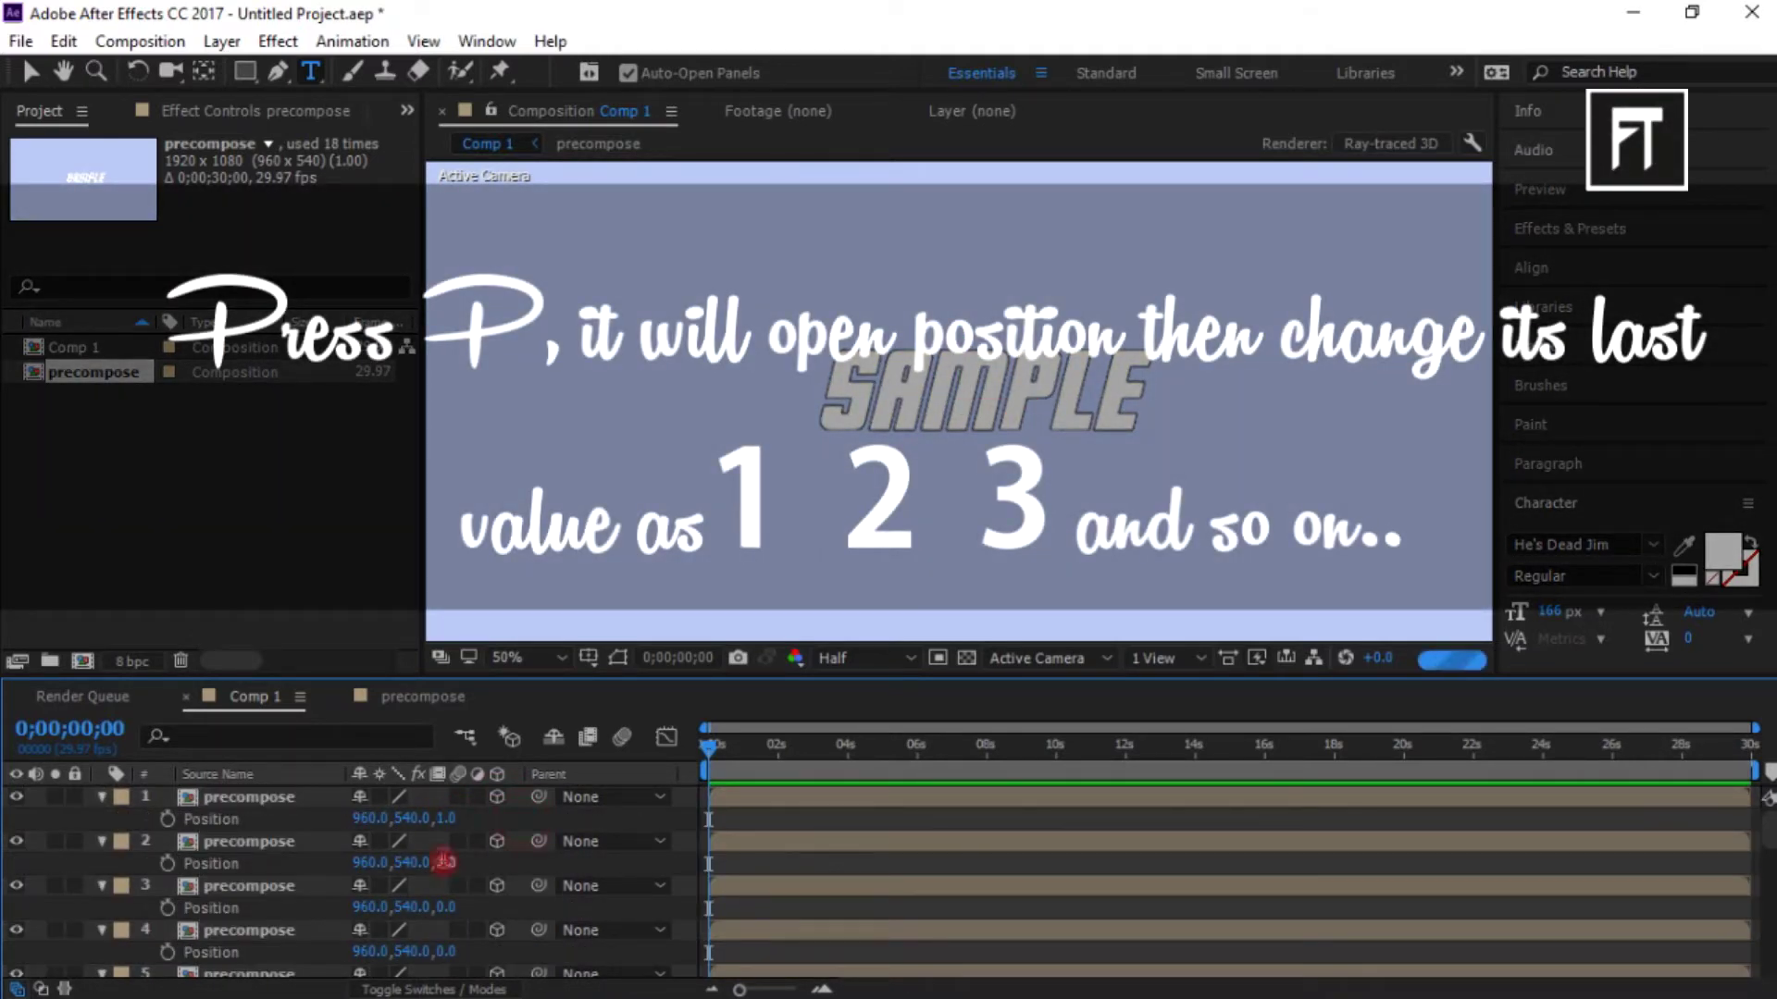
pyautogui.click(446, 862)
pyautogui.write('2')
pyautogui.click(446, 907)
pyautogui.write('3')
pyautogui.click(446, 951)
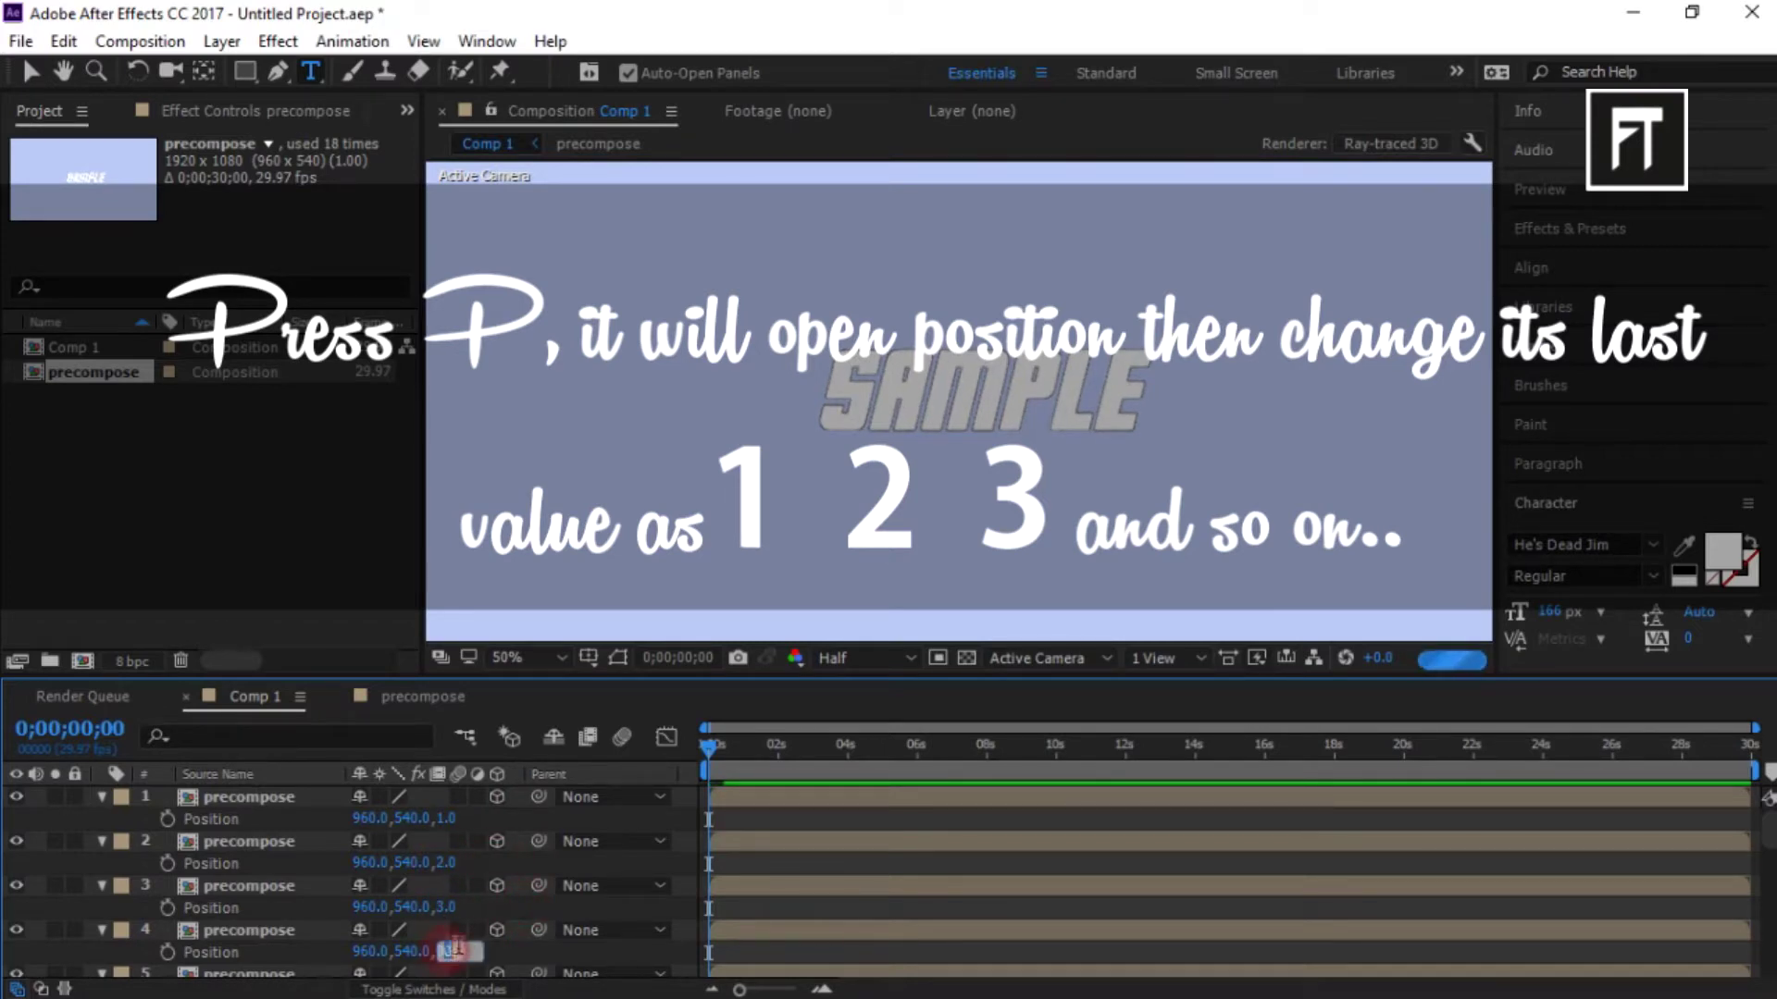
pyautogui.write('4')
# - Set the Z position of precompose layers 5 to 10 to 5, 6, 7, 8, 9 and 10 respectively
pyautogui.scroll(-3, 501, 879)
pyautogui.click(450, 863)
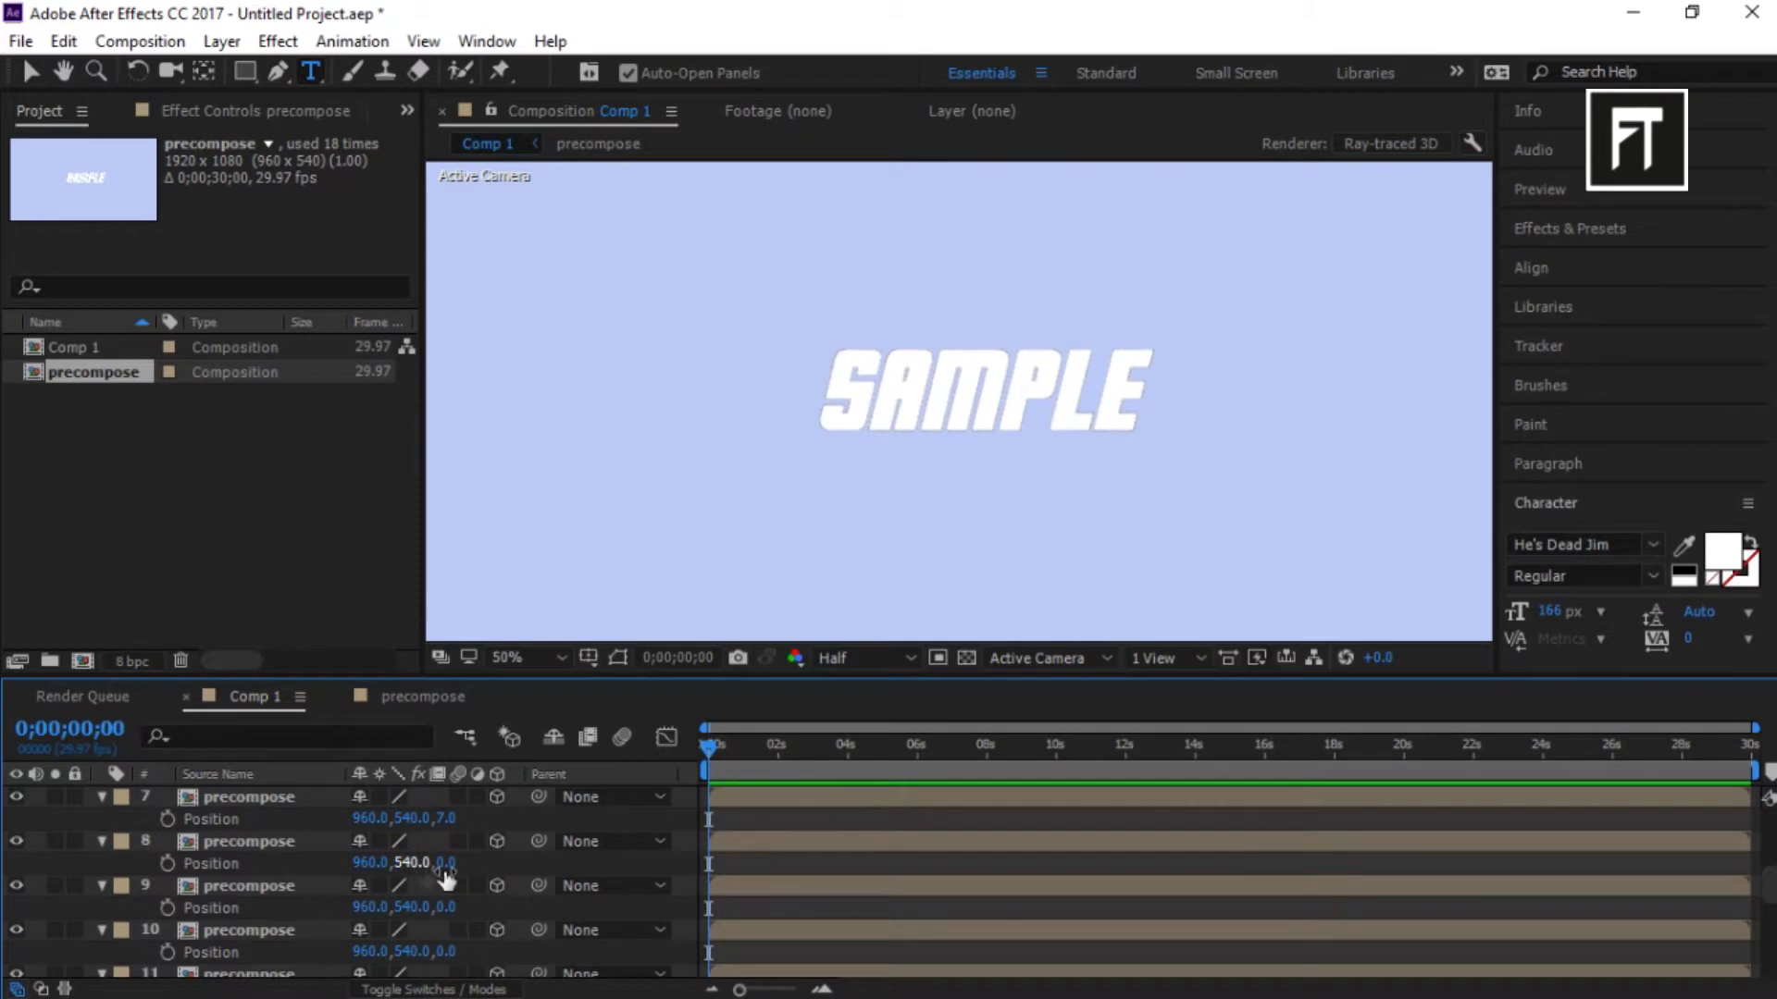
pyautogui.write('8')
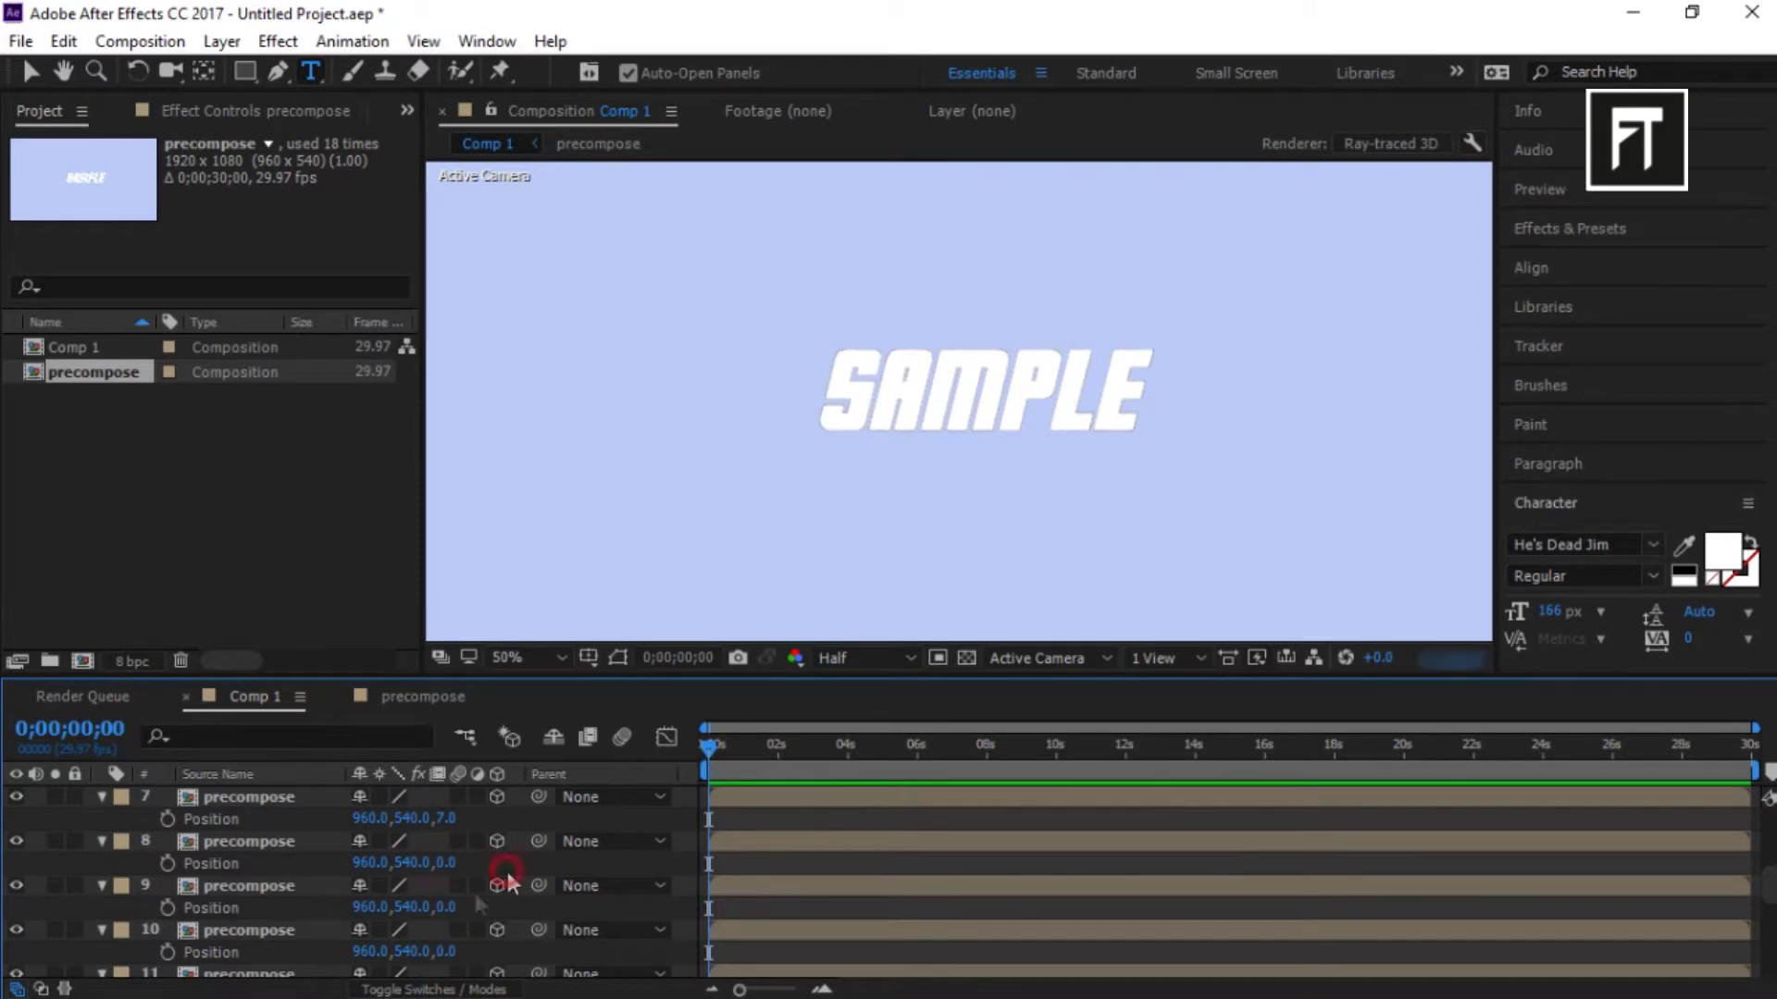
pyautogui.click(446, 907)
pyautogui.write('9')
pyautogui.click(449, 951)
pyautogui.write('10')
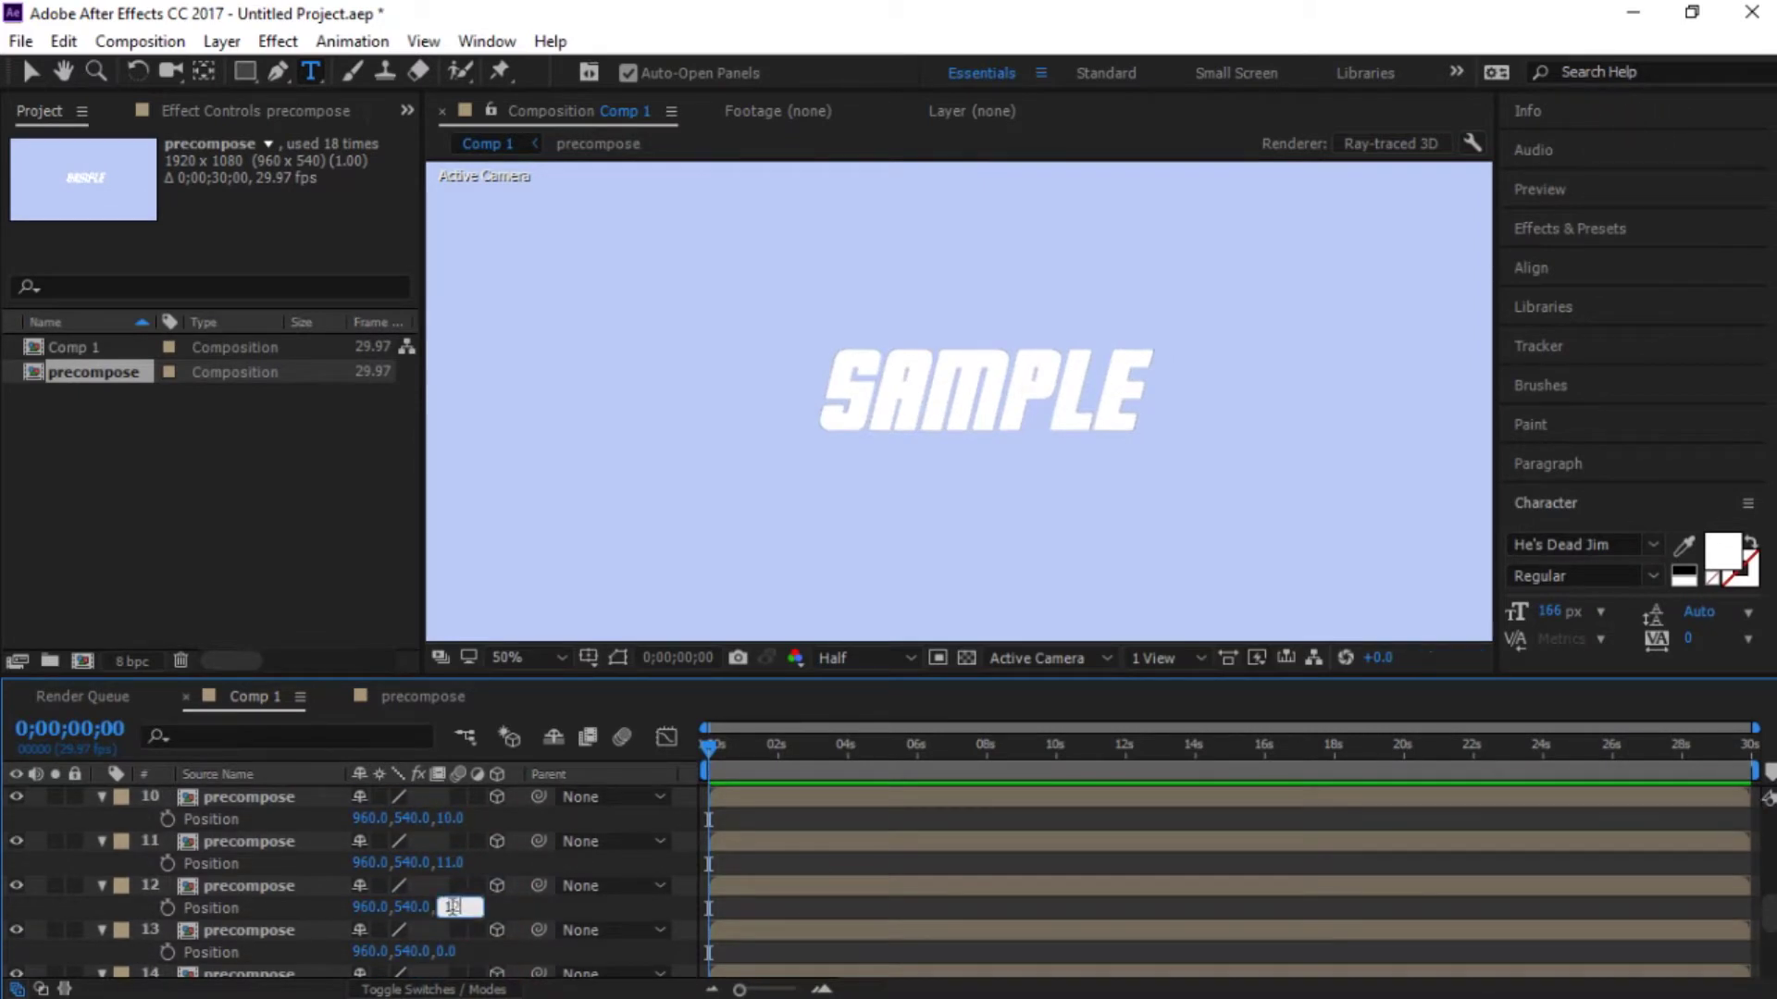
# - Set the Z position of precompose layers 11 to 14 to 11, 12, 13 and 14 respectively
pyautogui.write('12')
pyautogui.click(446, 951)
pyautogui.write('13')
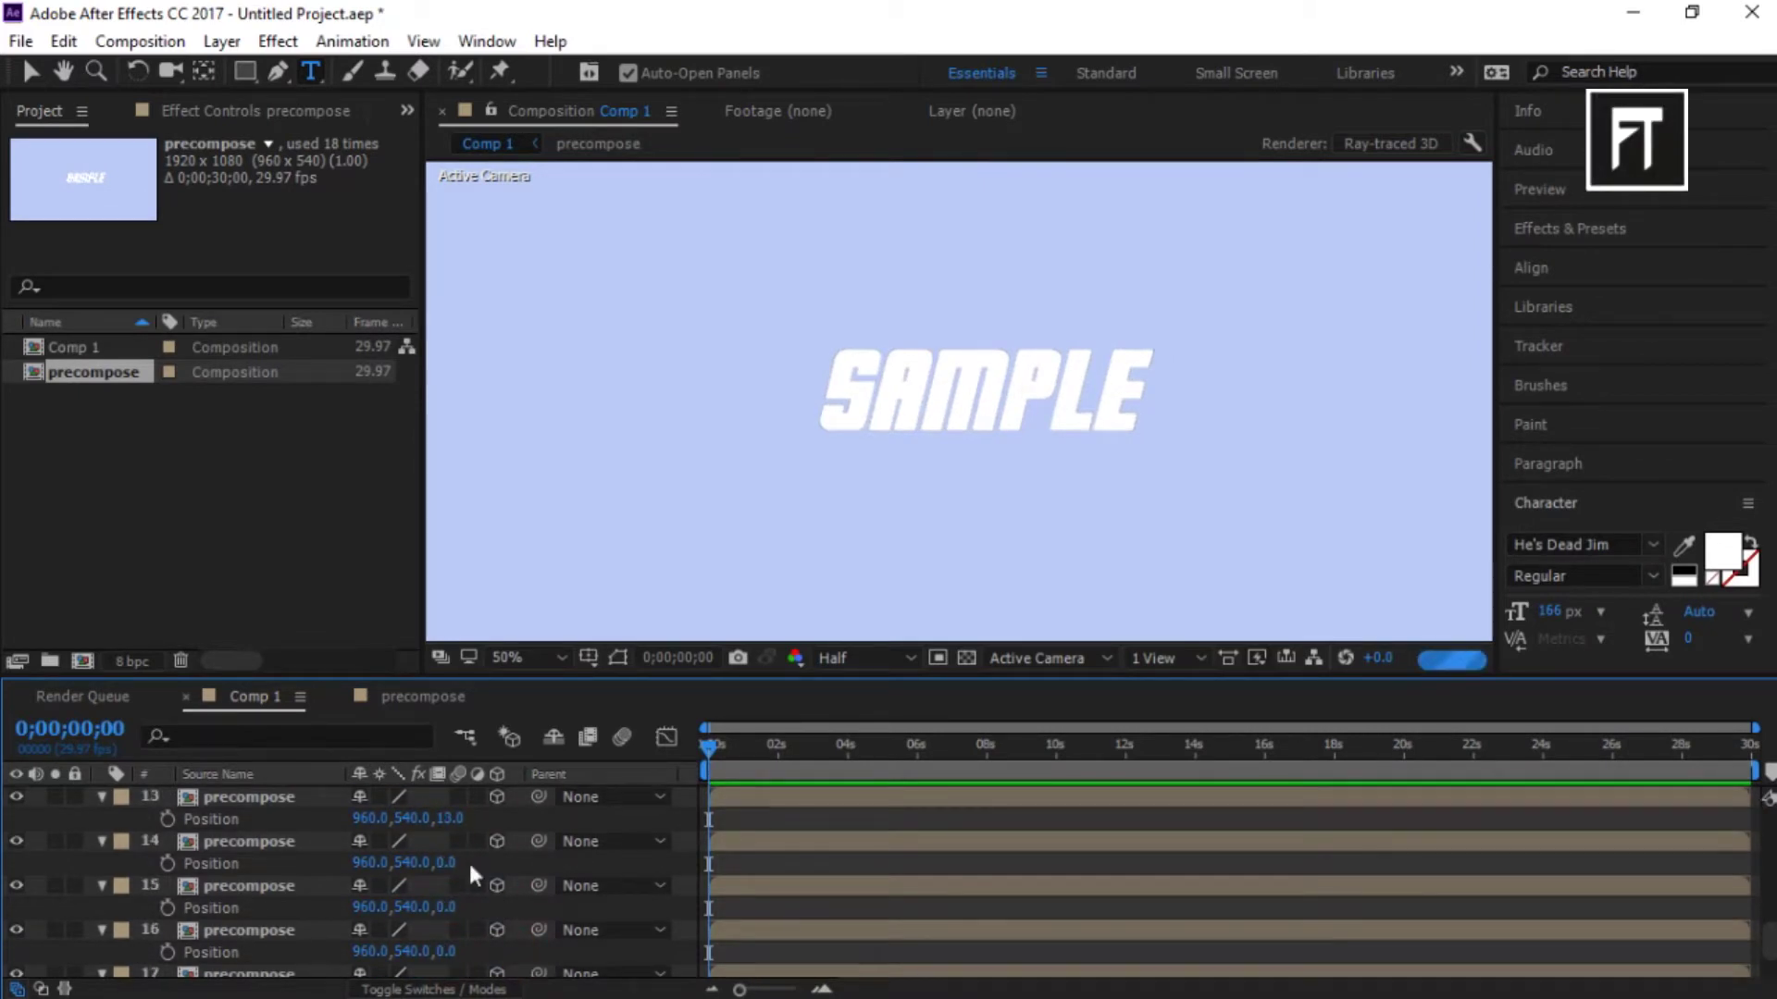
pyautogui.click(449, 862)
pyautogui.write('14')
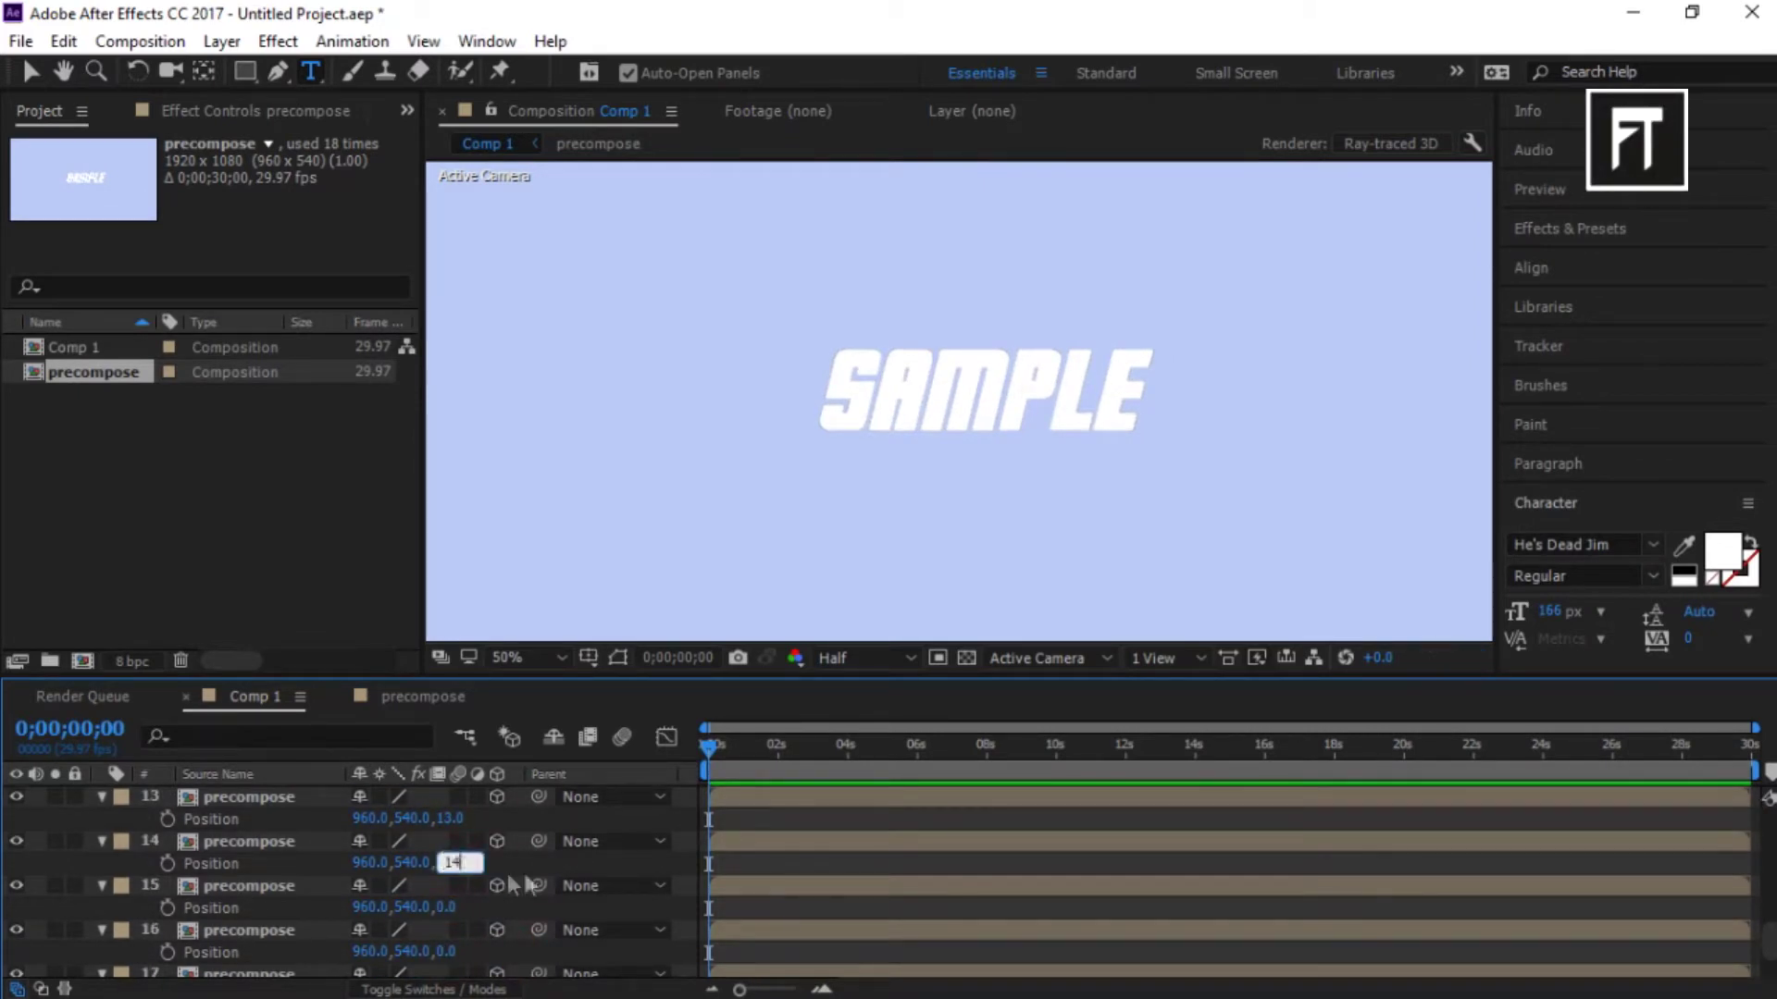
# - Set the Z position of precompose layers 15 to 18 to 15, 16, 17 and 18 respectively
pyautogui.click(449, 907)
pyautogui.write('15')
pyautogui.click(449, 951)
pyautogui.write('16')
pyautogui.scroll(-2, 453, 934)
pyautogui.click(449, 930)
pyautogui.write('17')
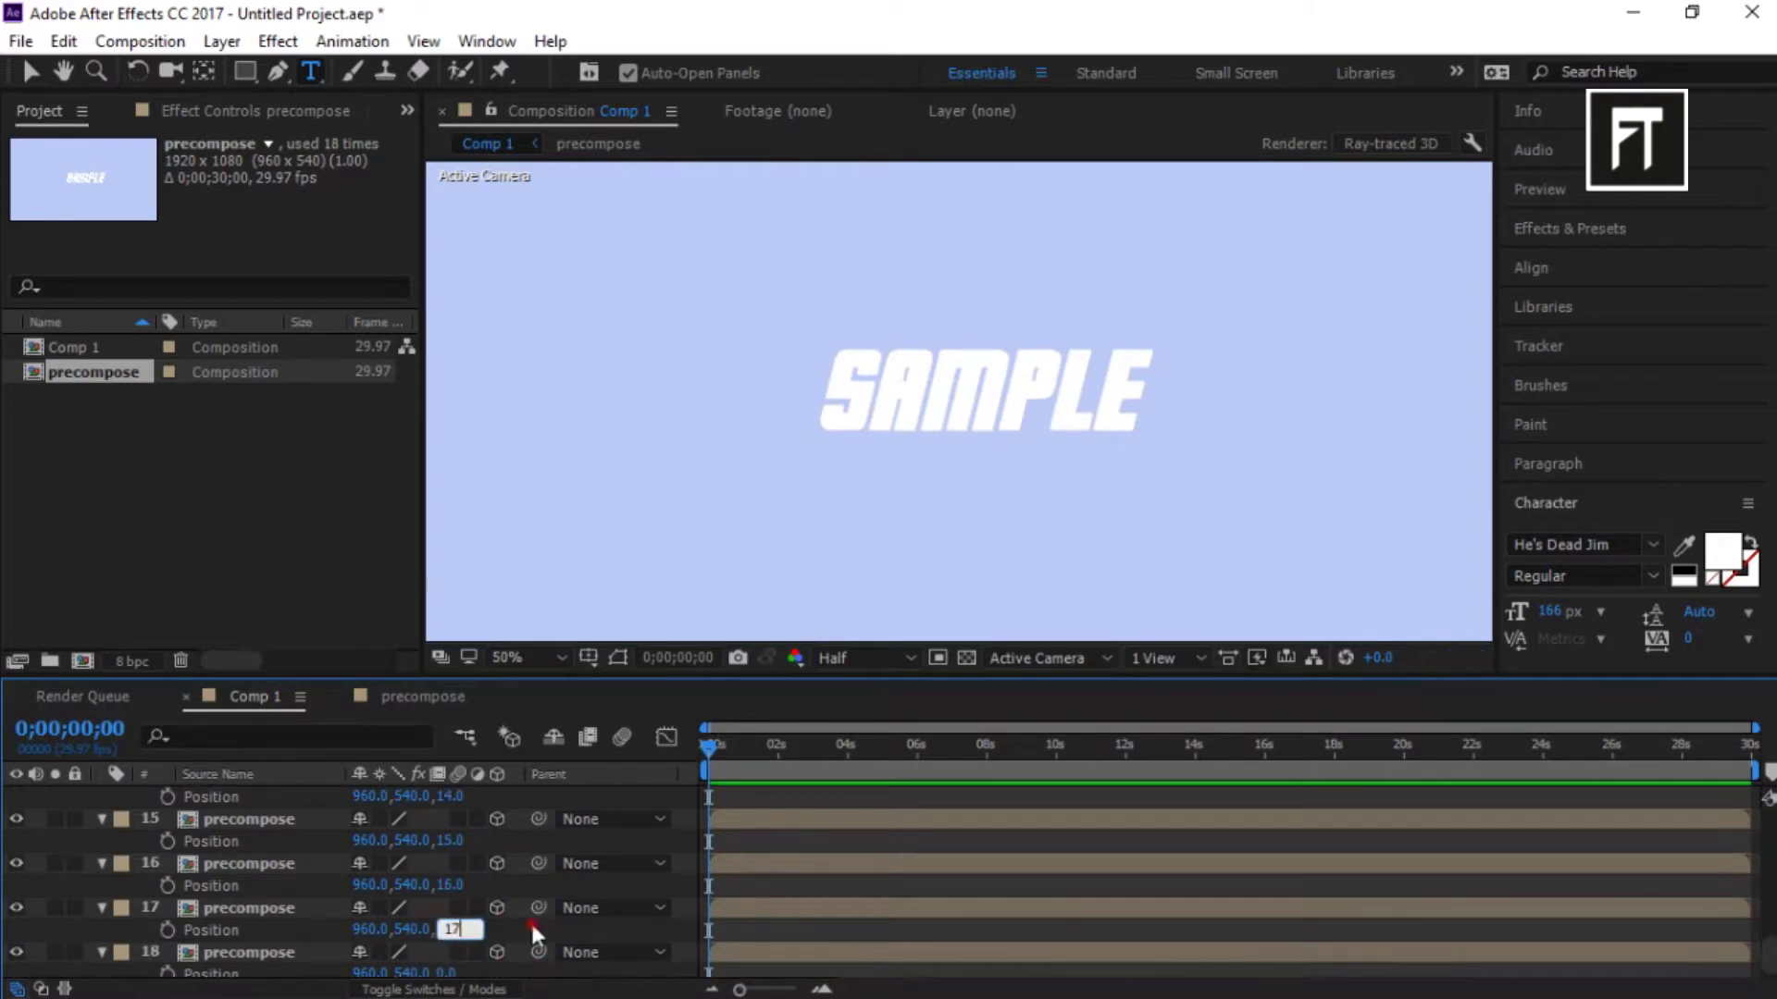
pyautogui.click(532, 932)
pyautogui.scroll(-1, 520, 939)
pyautogui.click(451, 964)
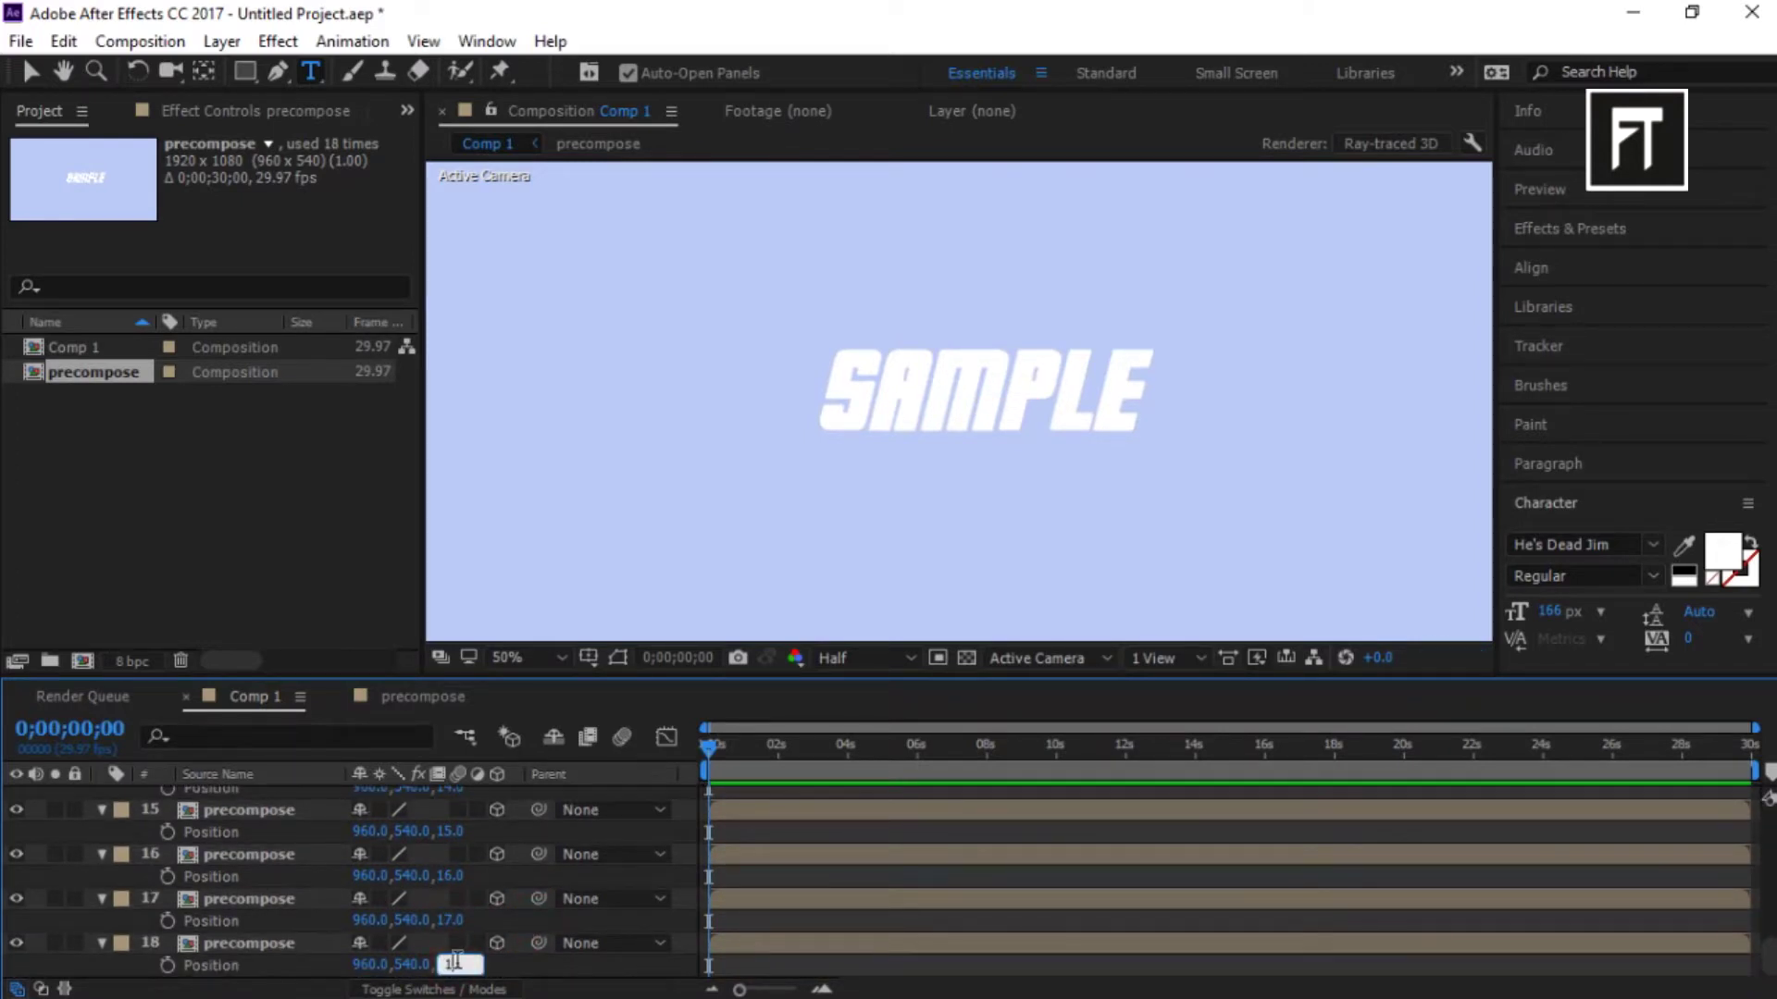
pyautogui.click(525, 957)
pyautogui.scroll(10, 511, 902)
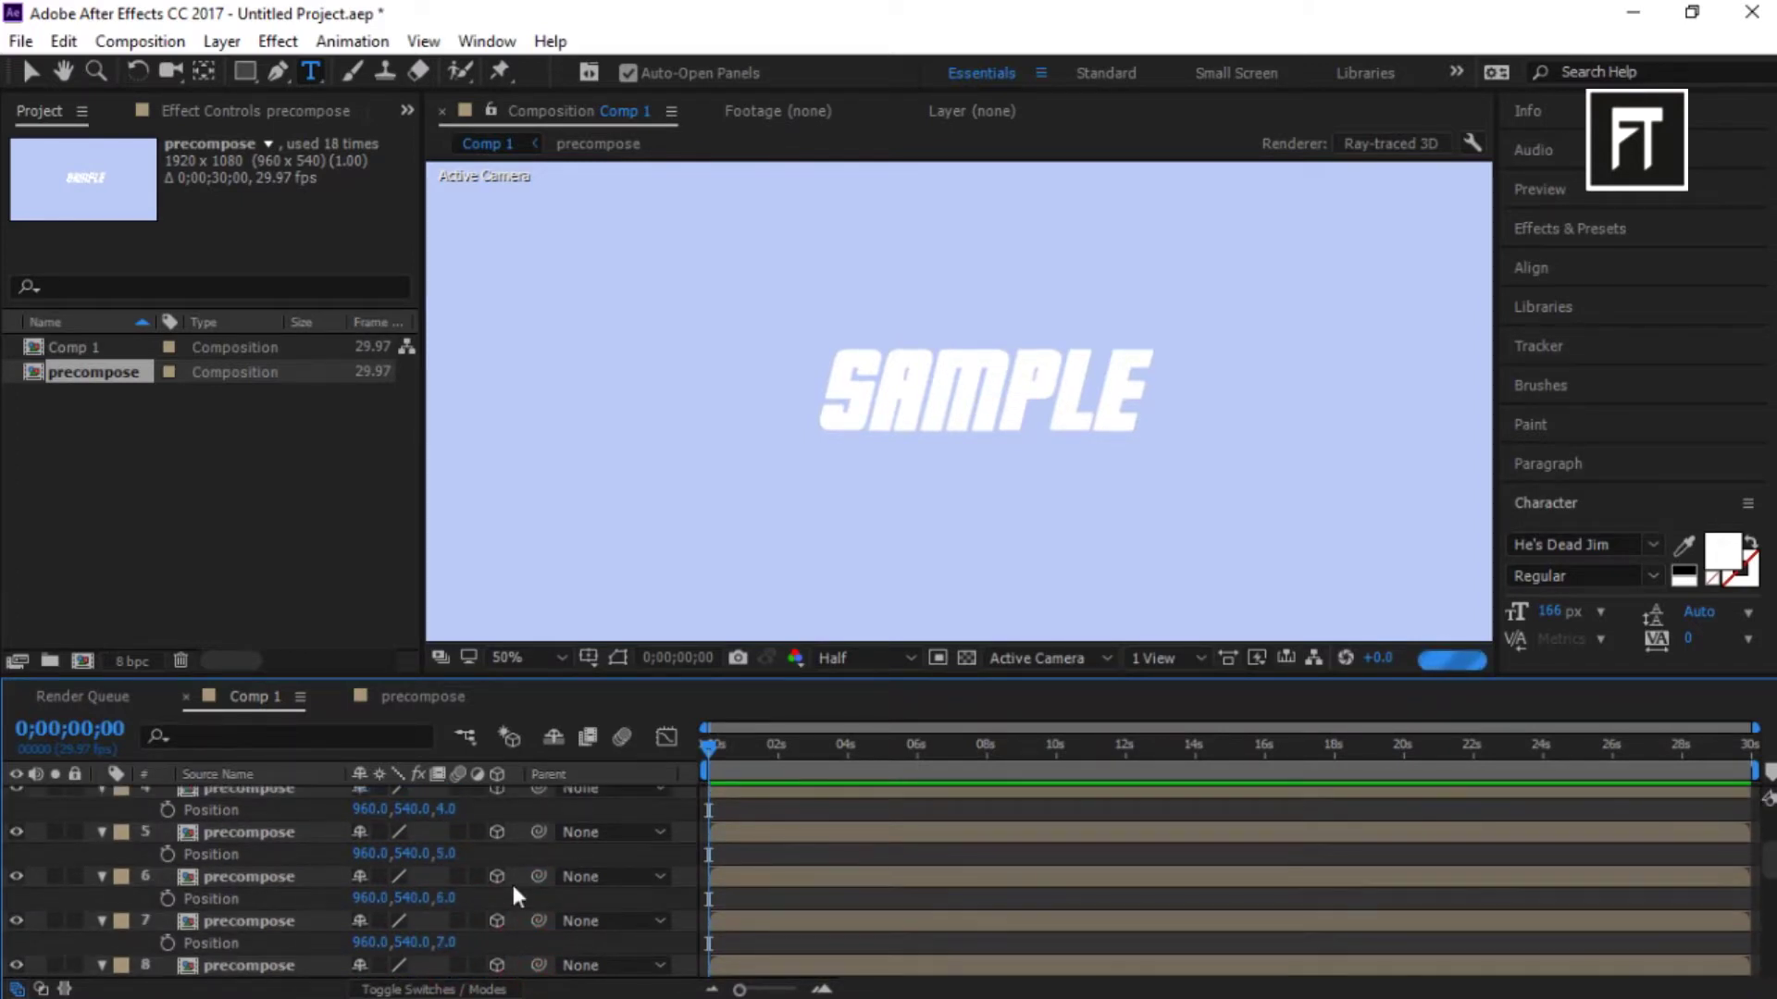
pyautogui.scroll(-10, 499, 877)
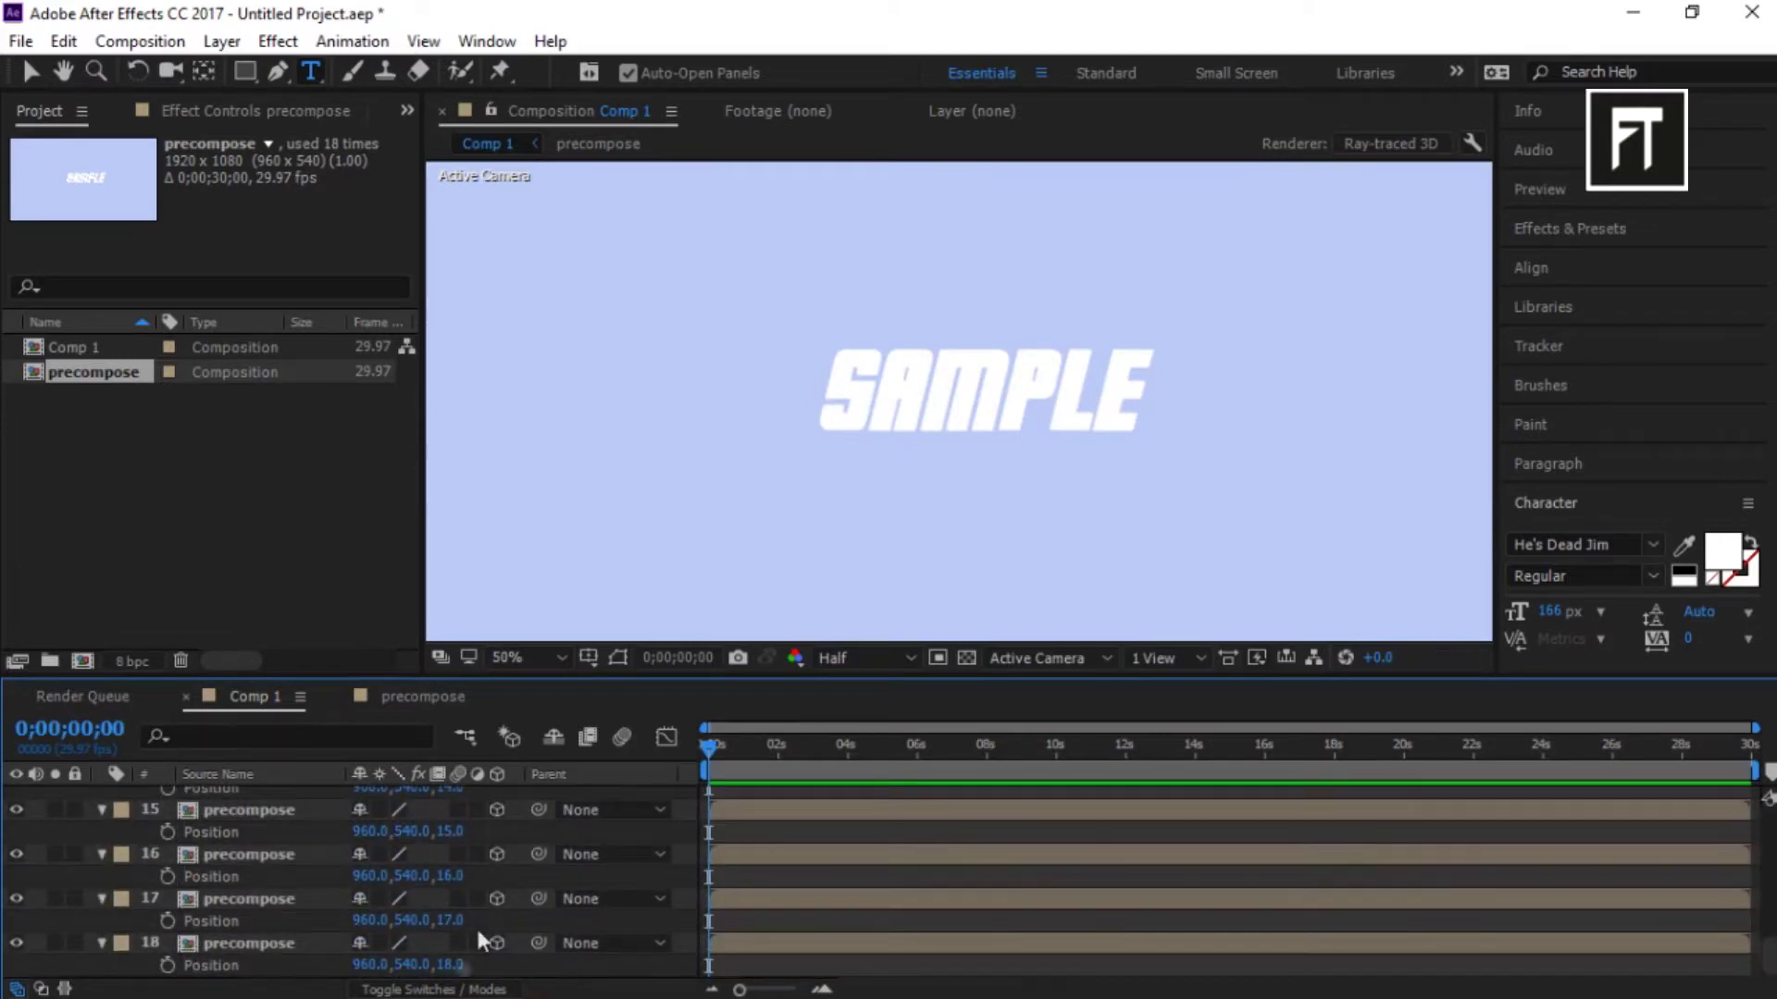
# - Add a two-node camera layer with the 24mm preset to Comp 1
pyautogui.scroll(10, 473, 919)
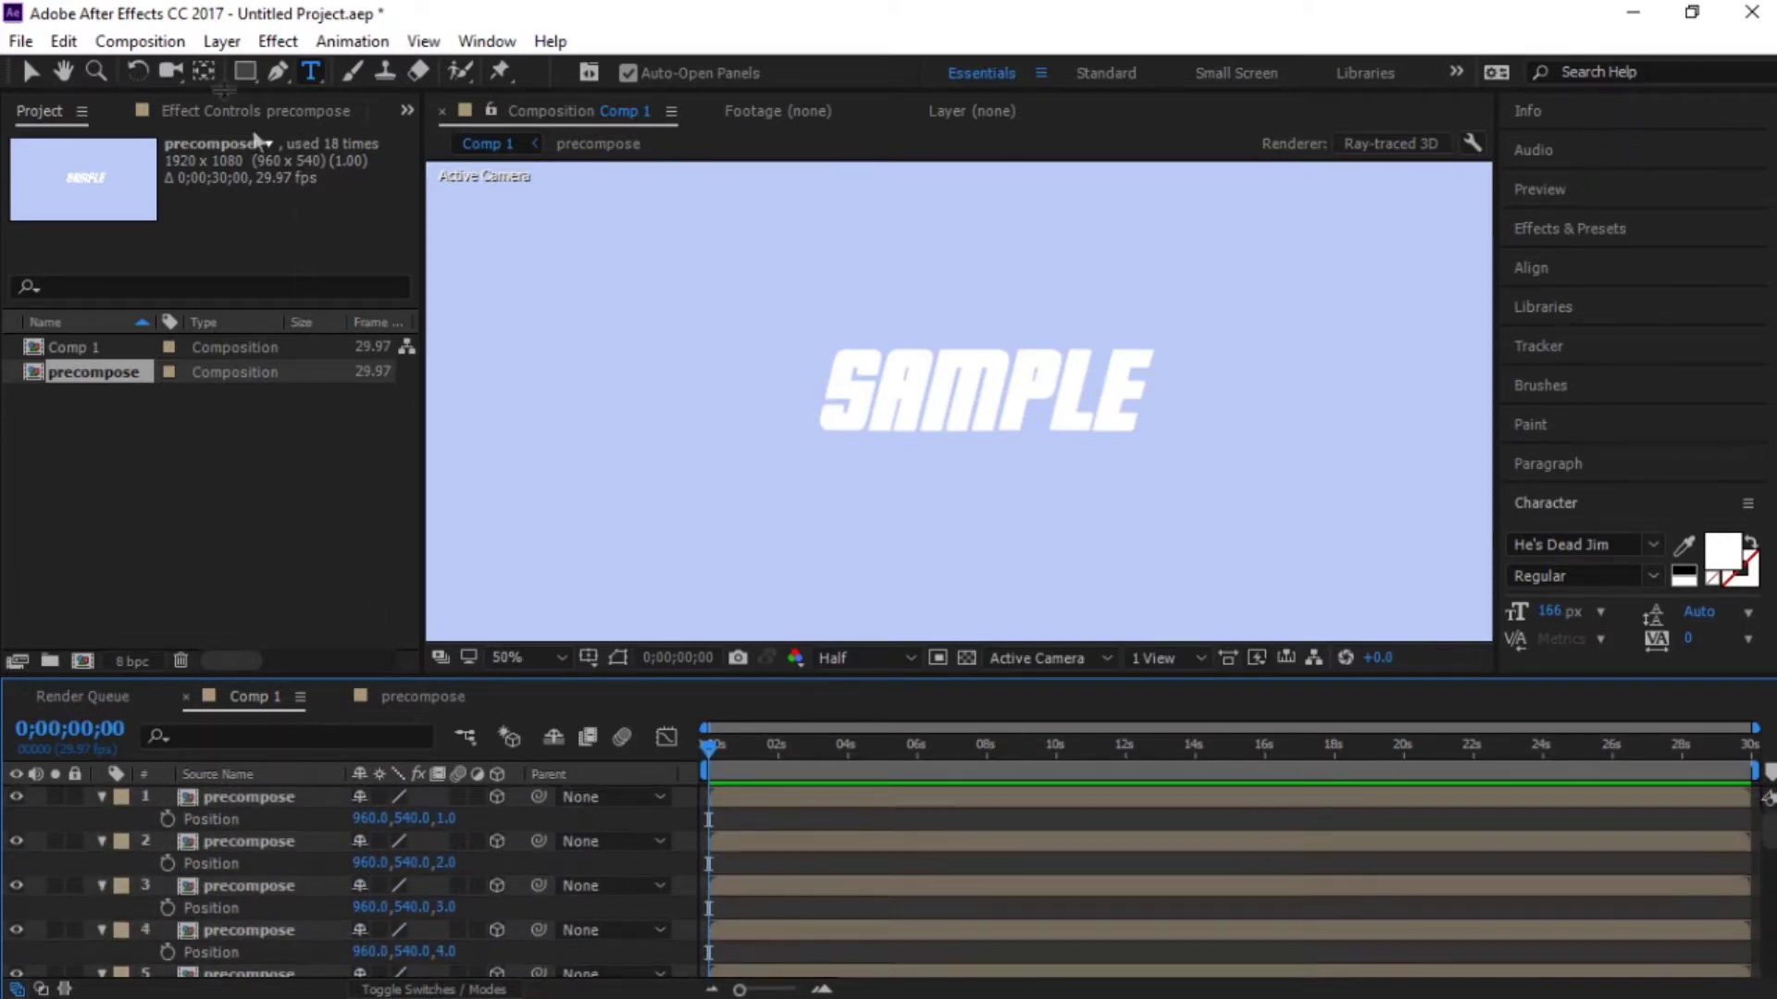
pyautogui.click(220, 42)
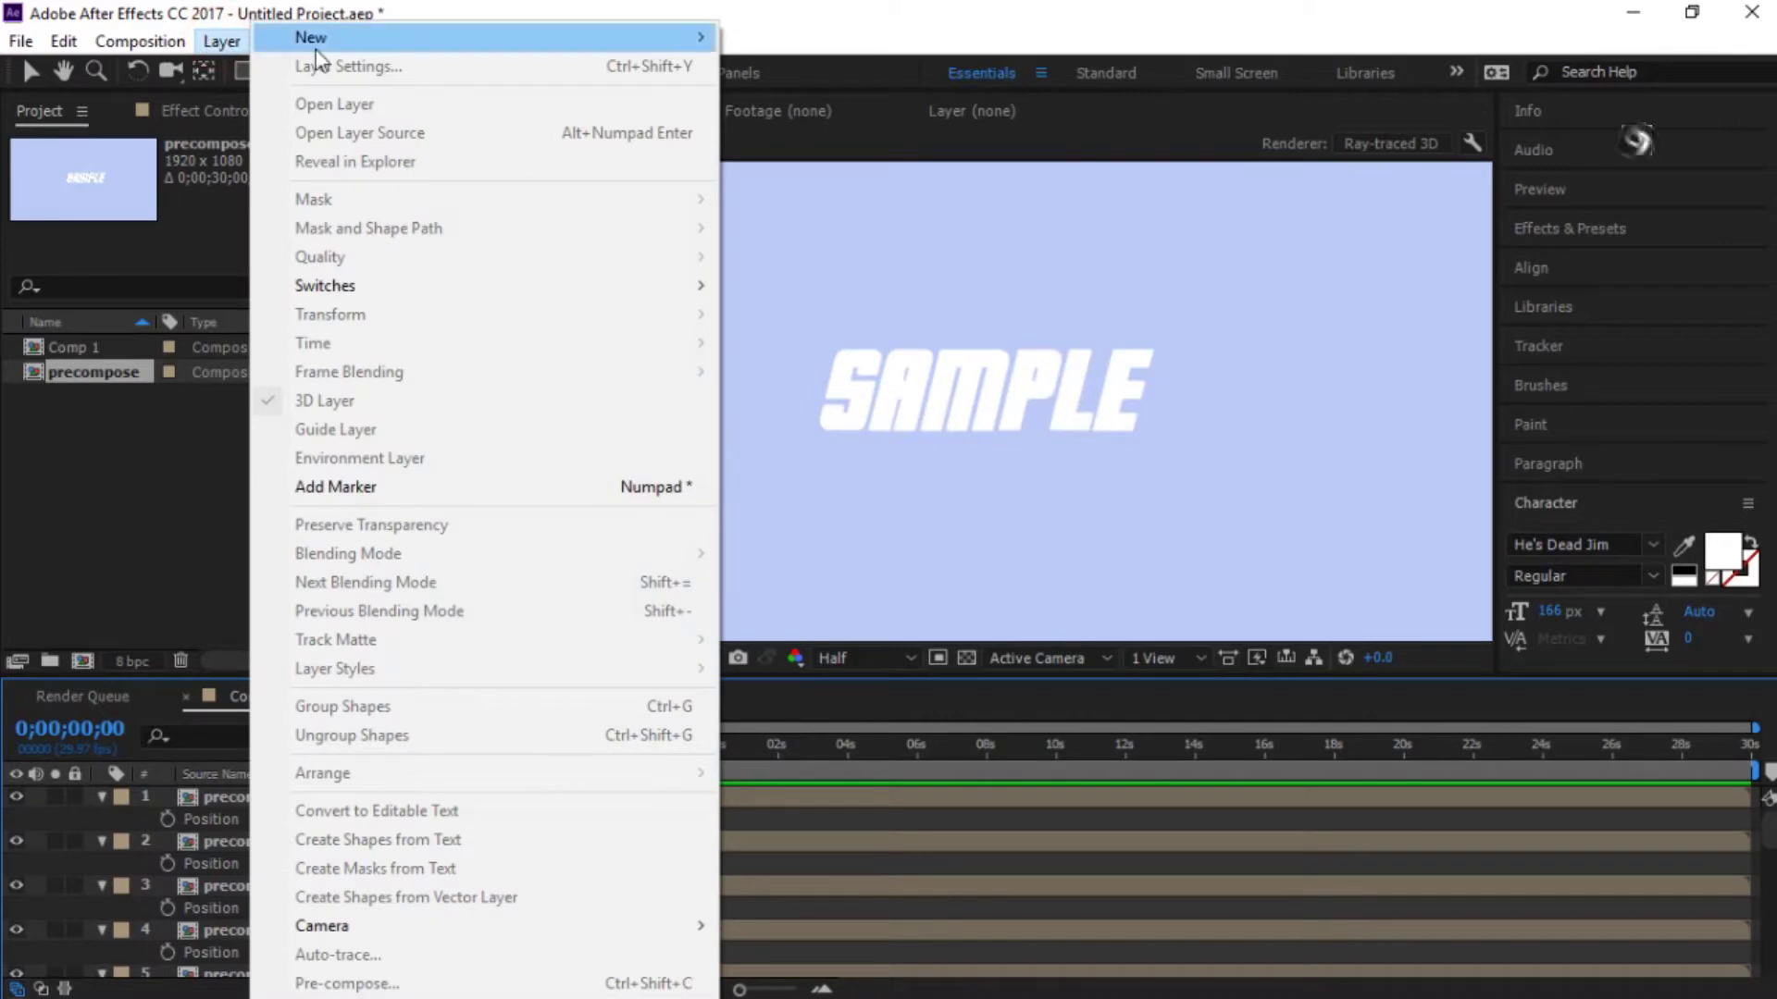
pyautogui.moveTo(315, 43)
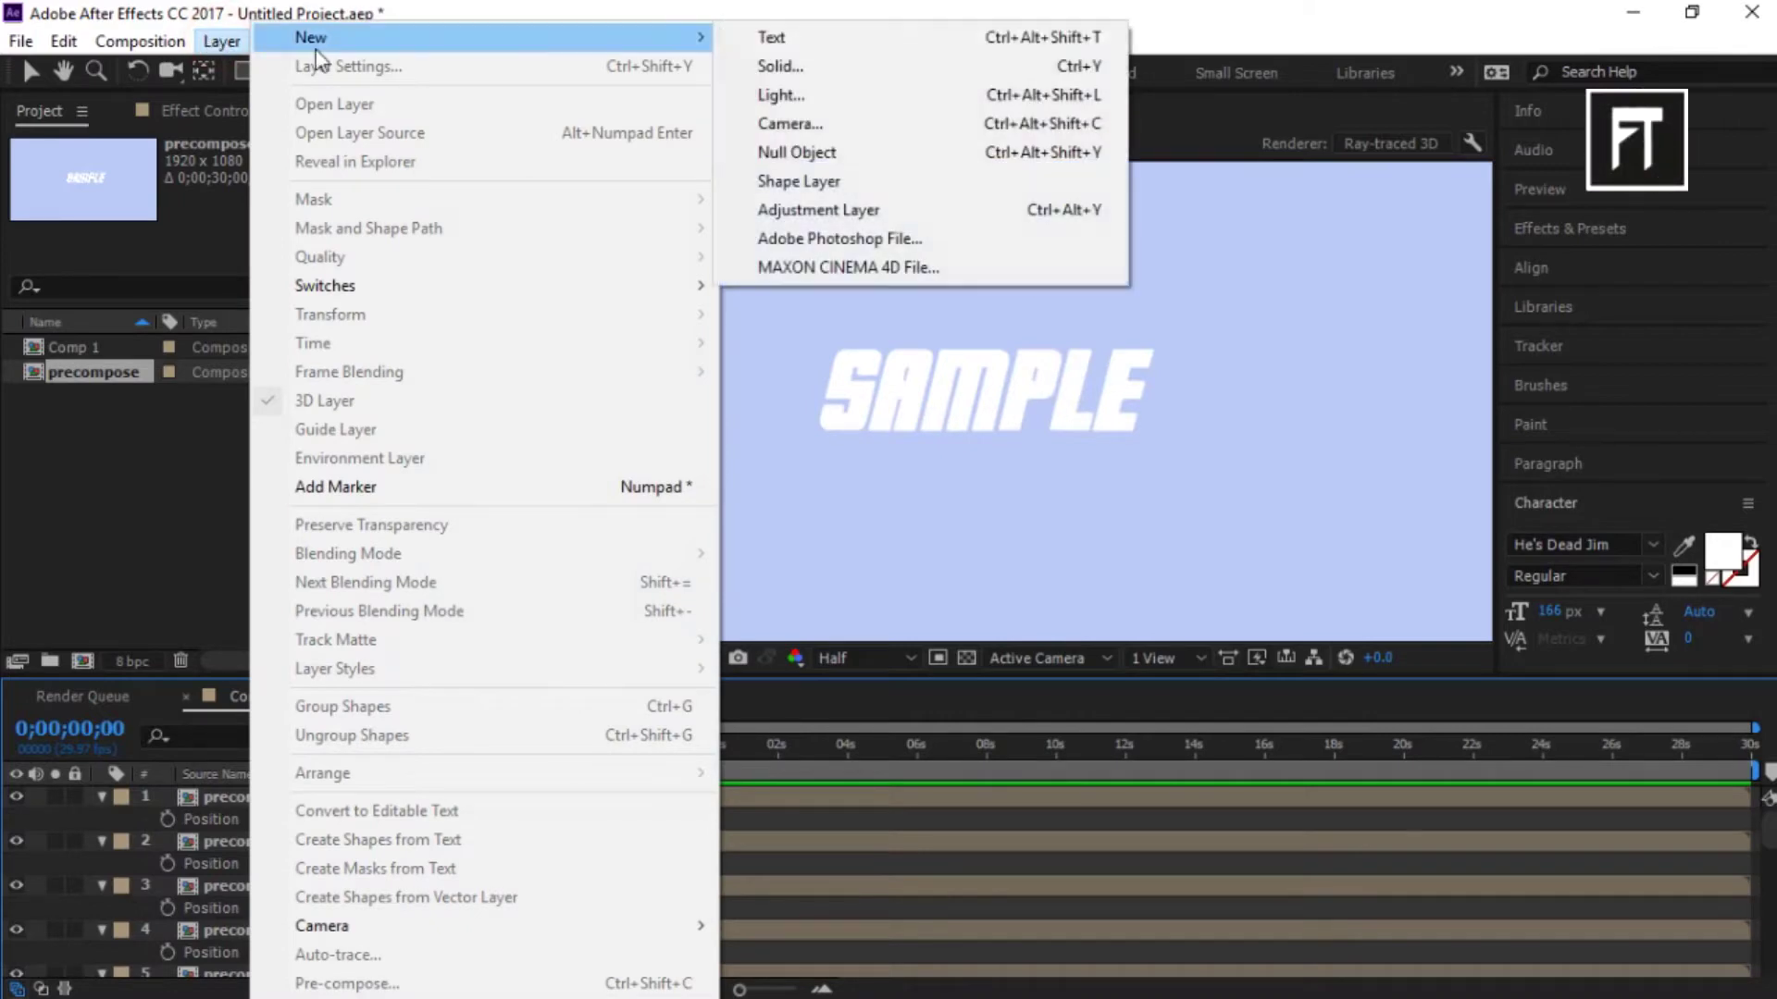
pyautogui.click(809, 126)
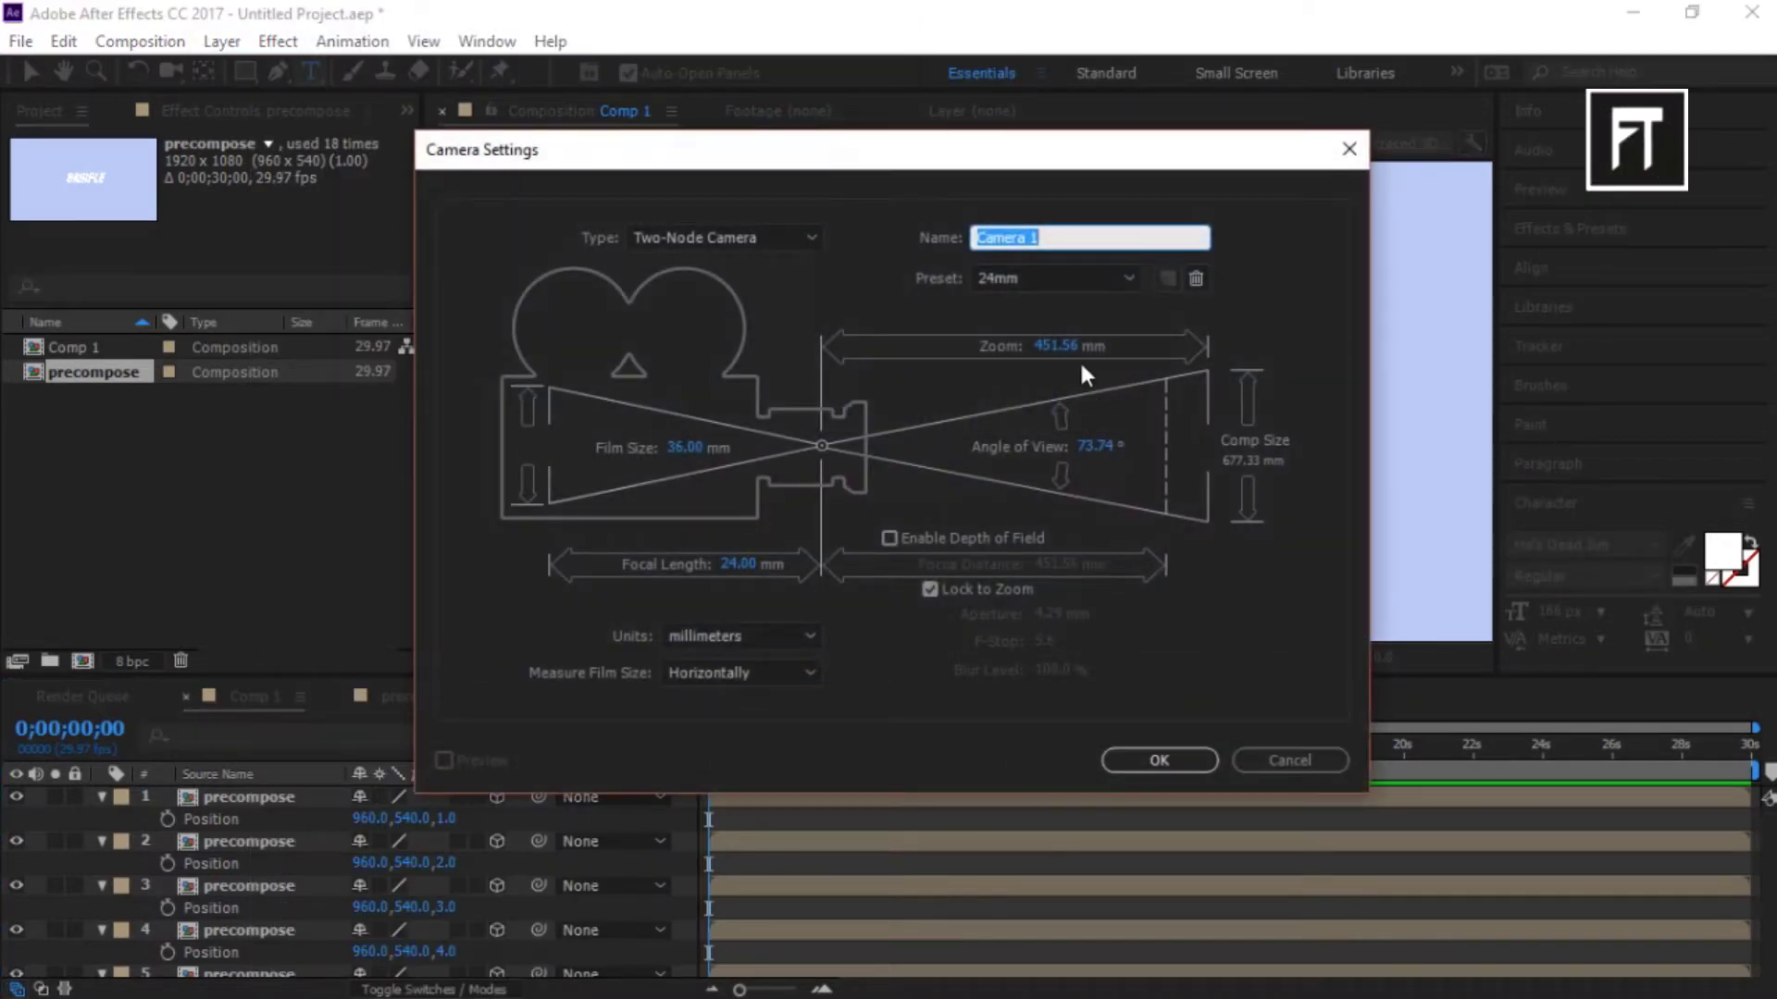
pyautogui.click(708, 238)
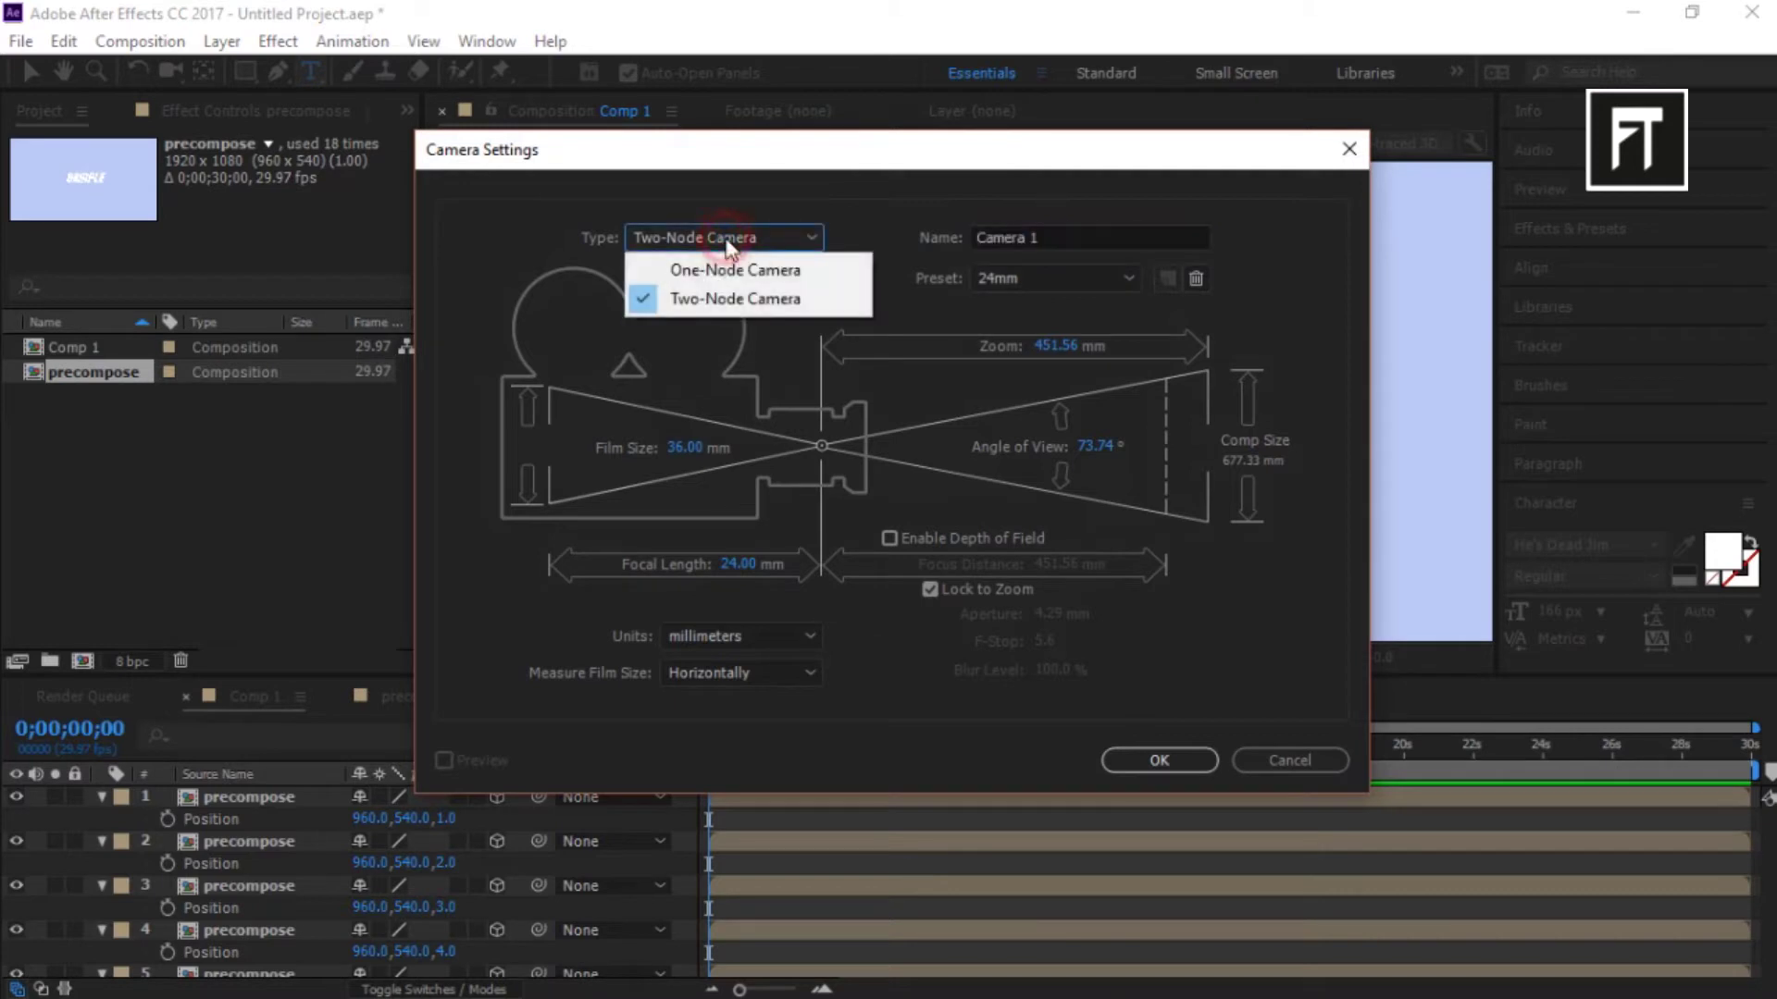
pyautogui.click(734, 299)
pyautogui.click(1036, 278)
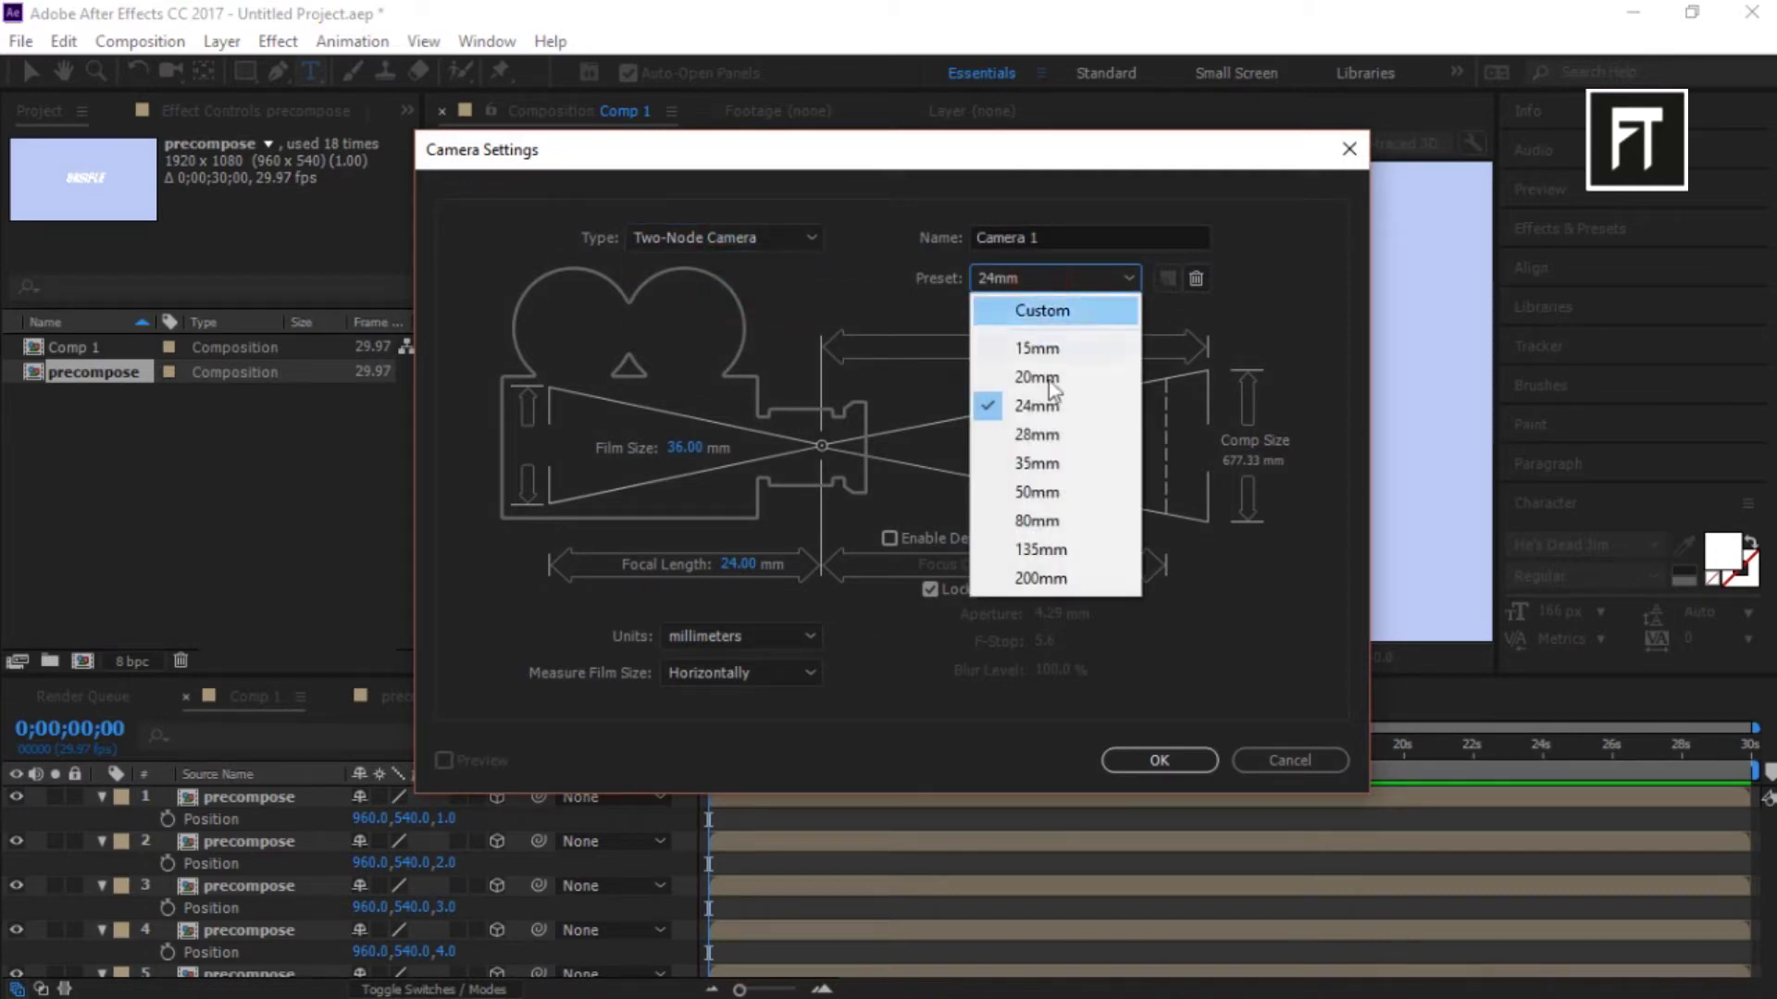
pyautogui.click(1035, 405)
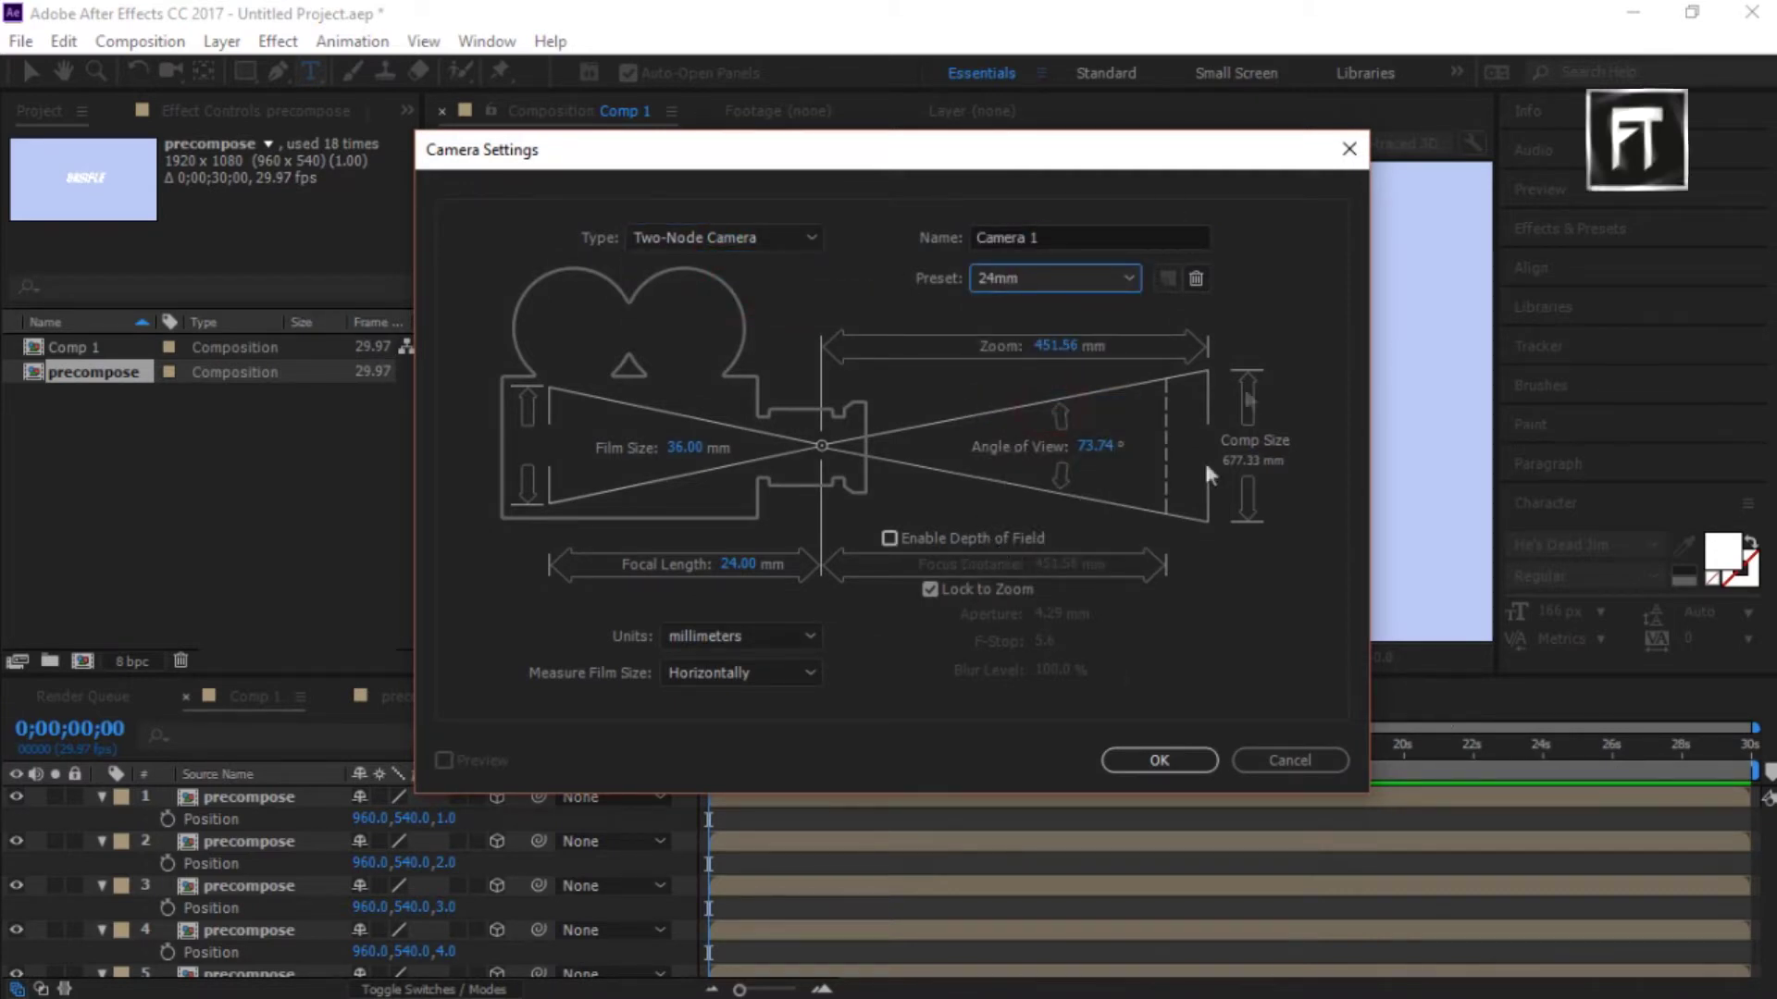
pyautogui.click(1153, 760)
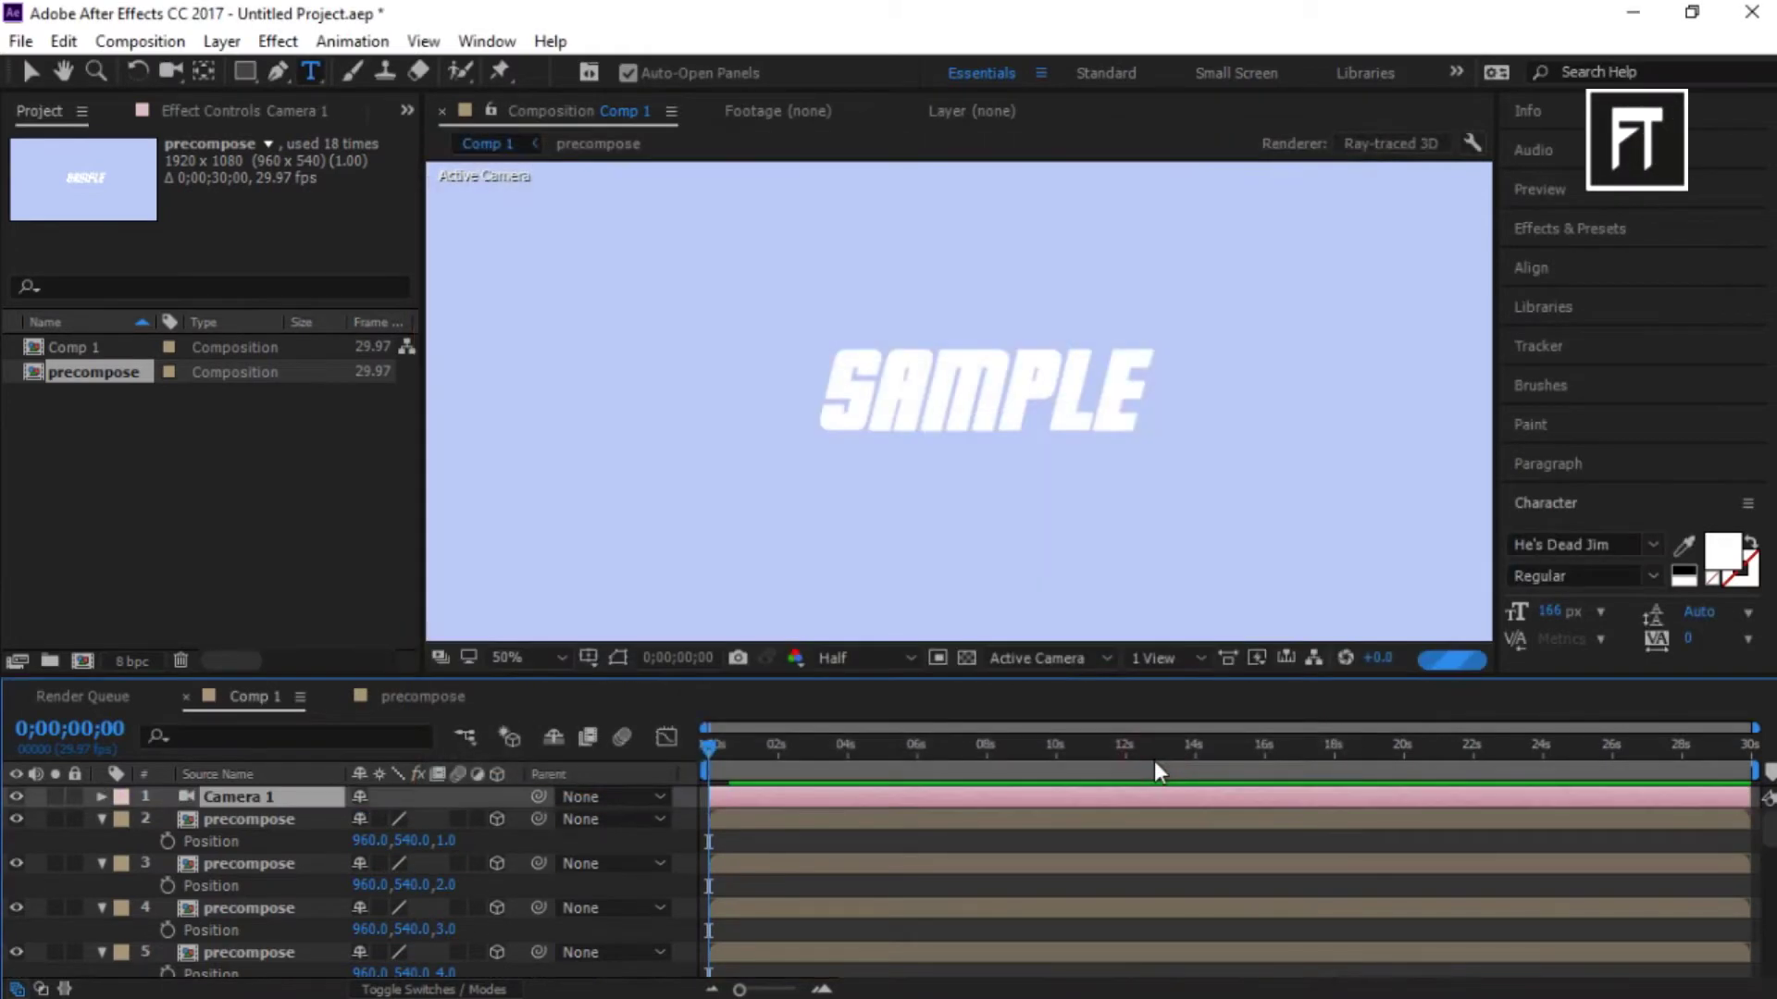
# - Orbit the camera around the "sample" text with the Orbit Camera tool to show it at an angle
pyautogui.click(172, 71)
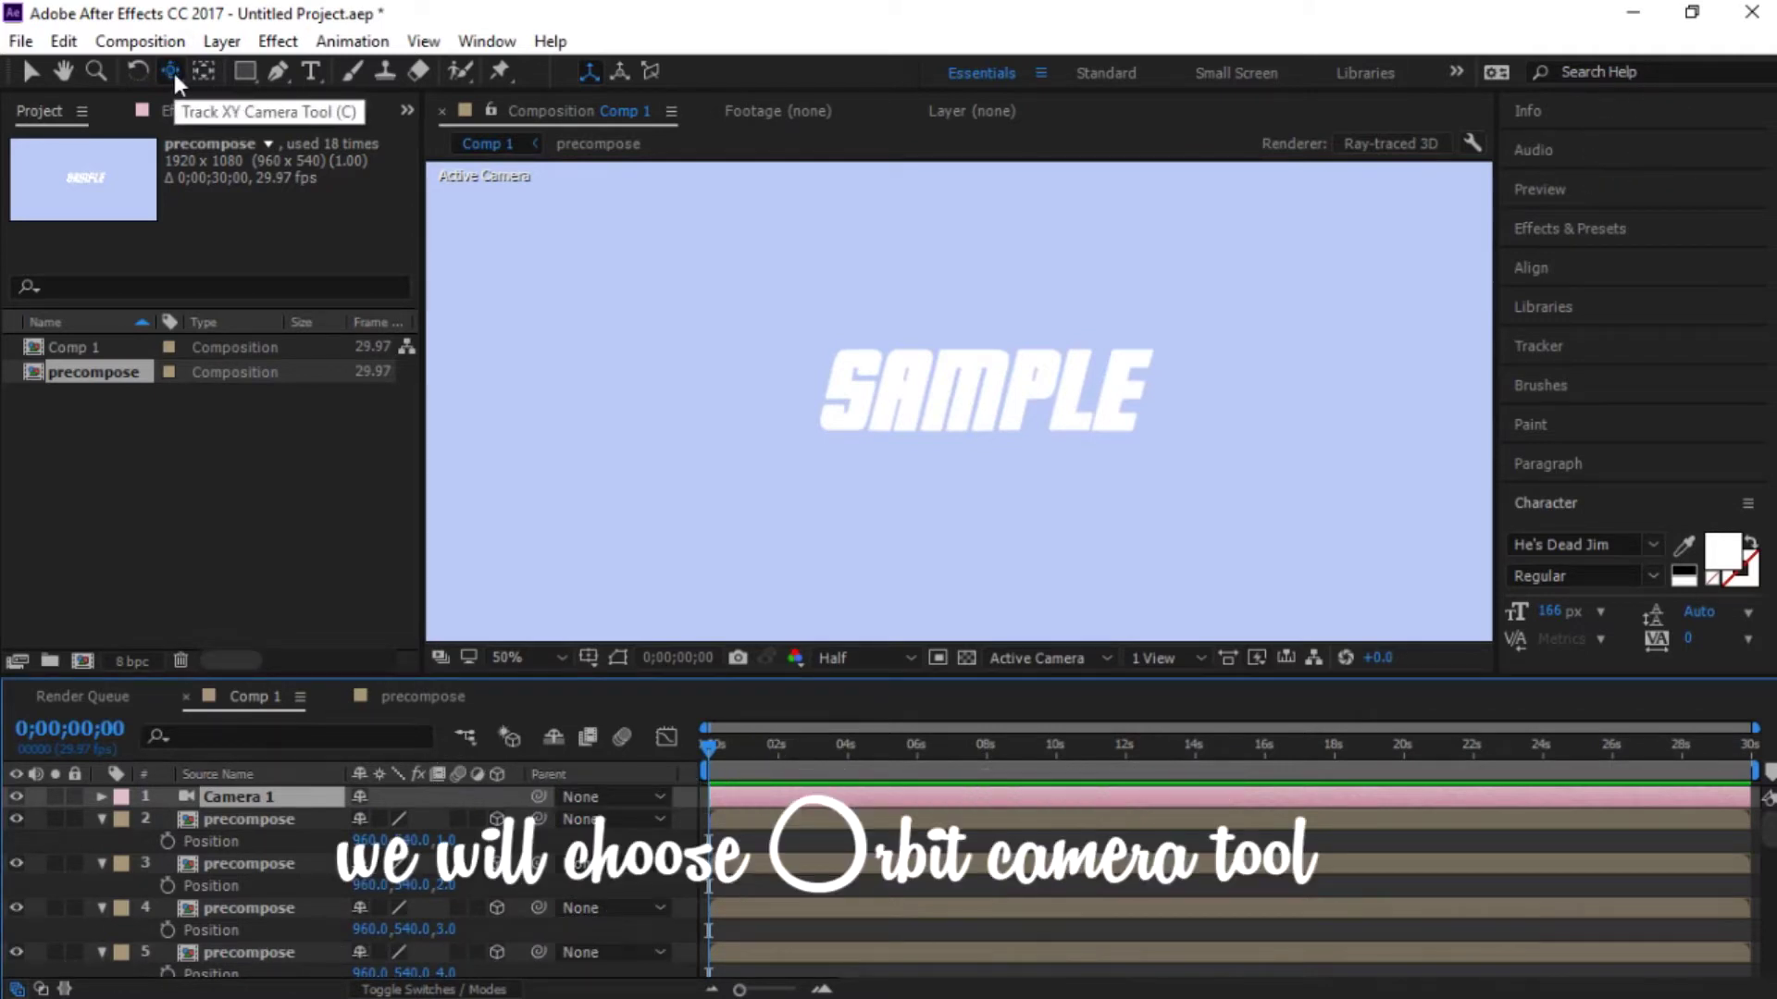
pyautogui.press('c')
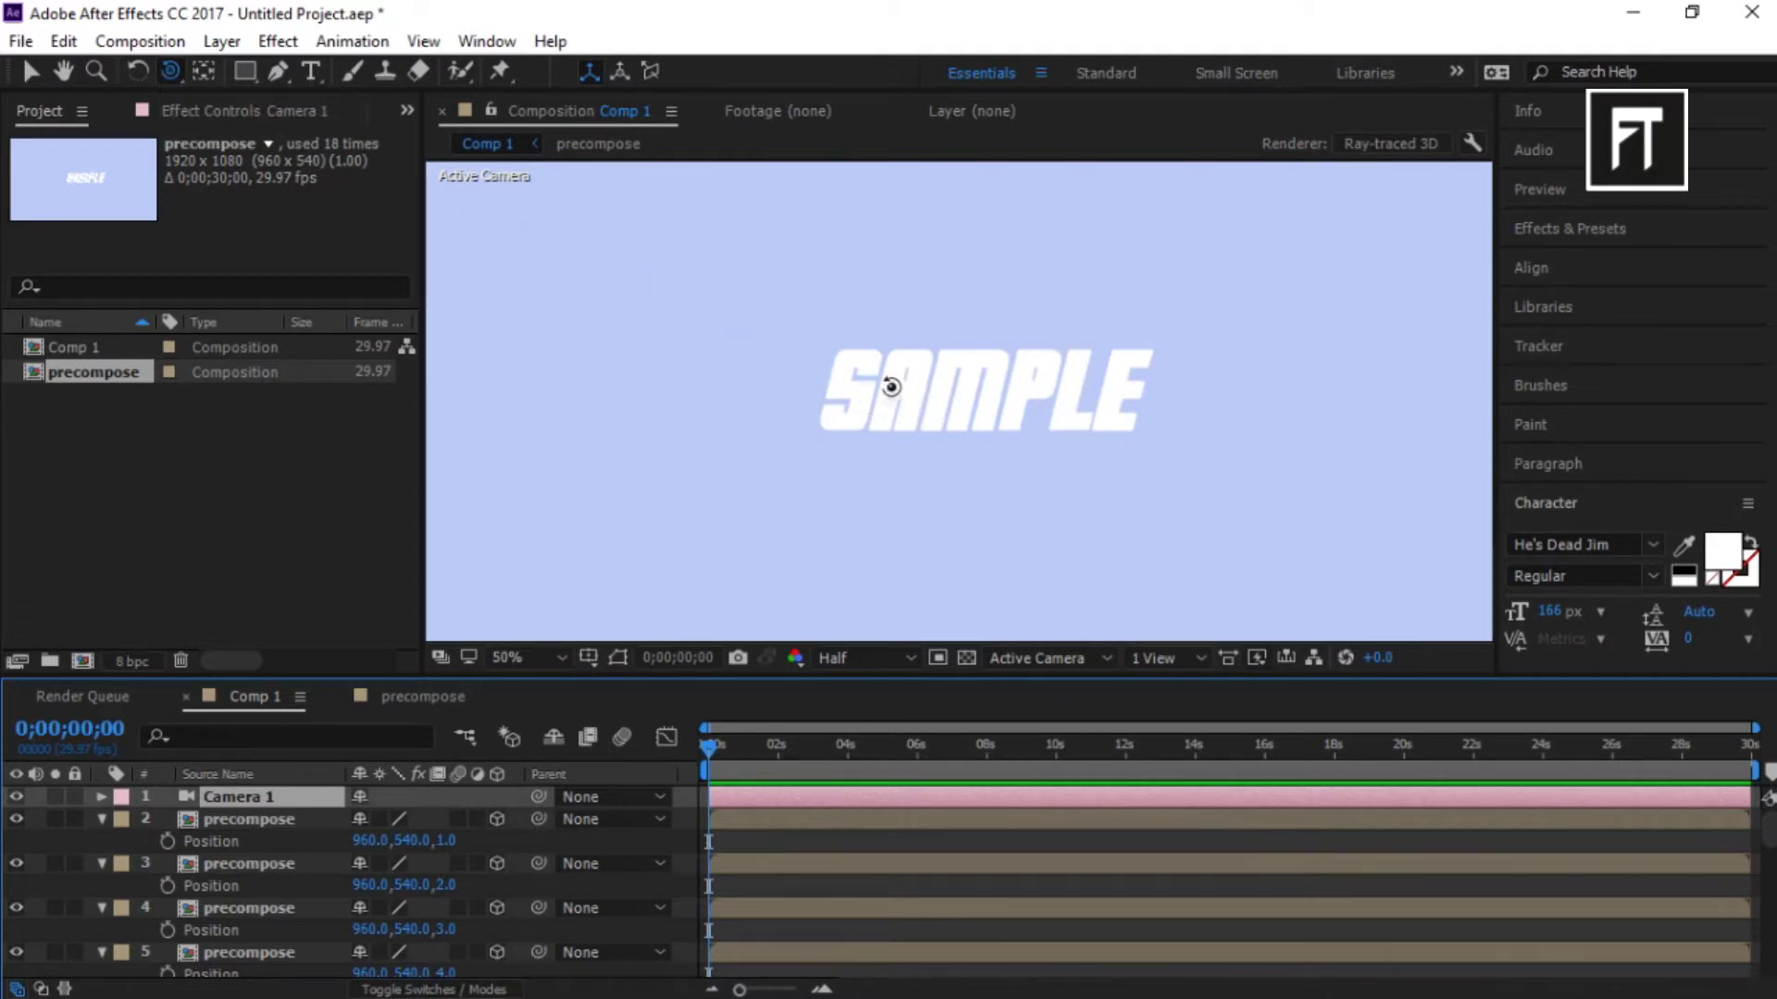
pyautogui.moveTo(916, 391); pyautogui.dragTo(845, 500)
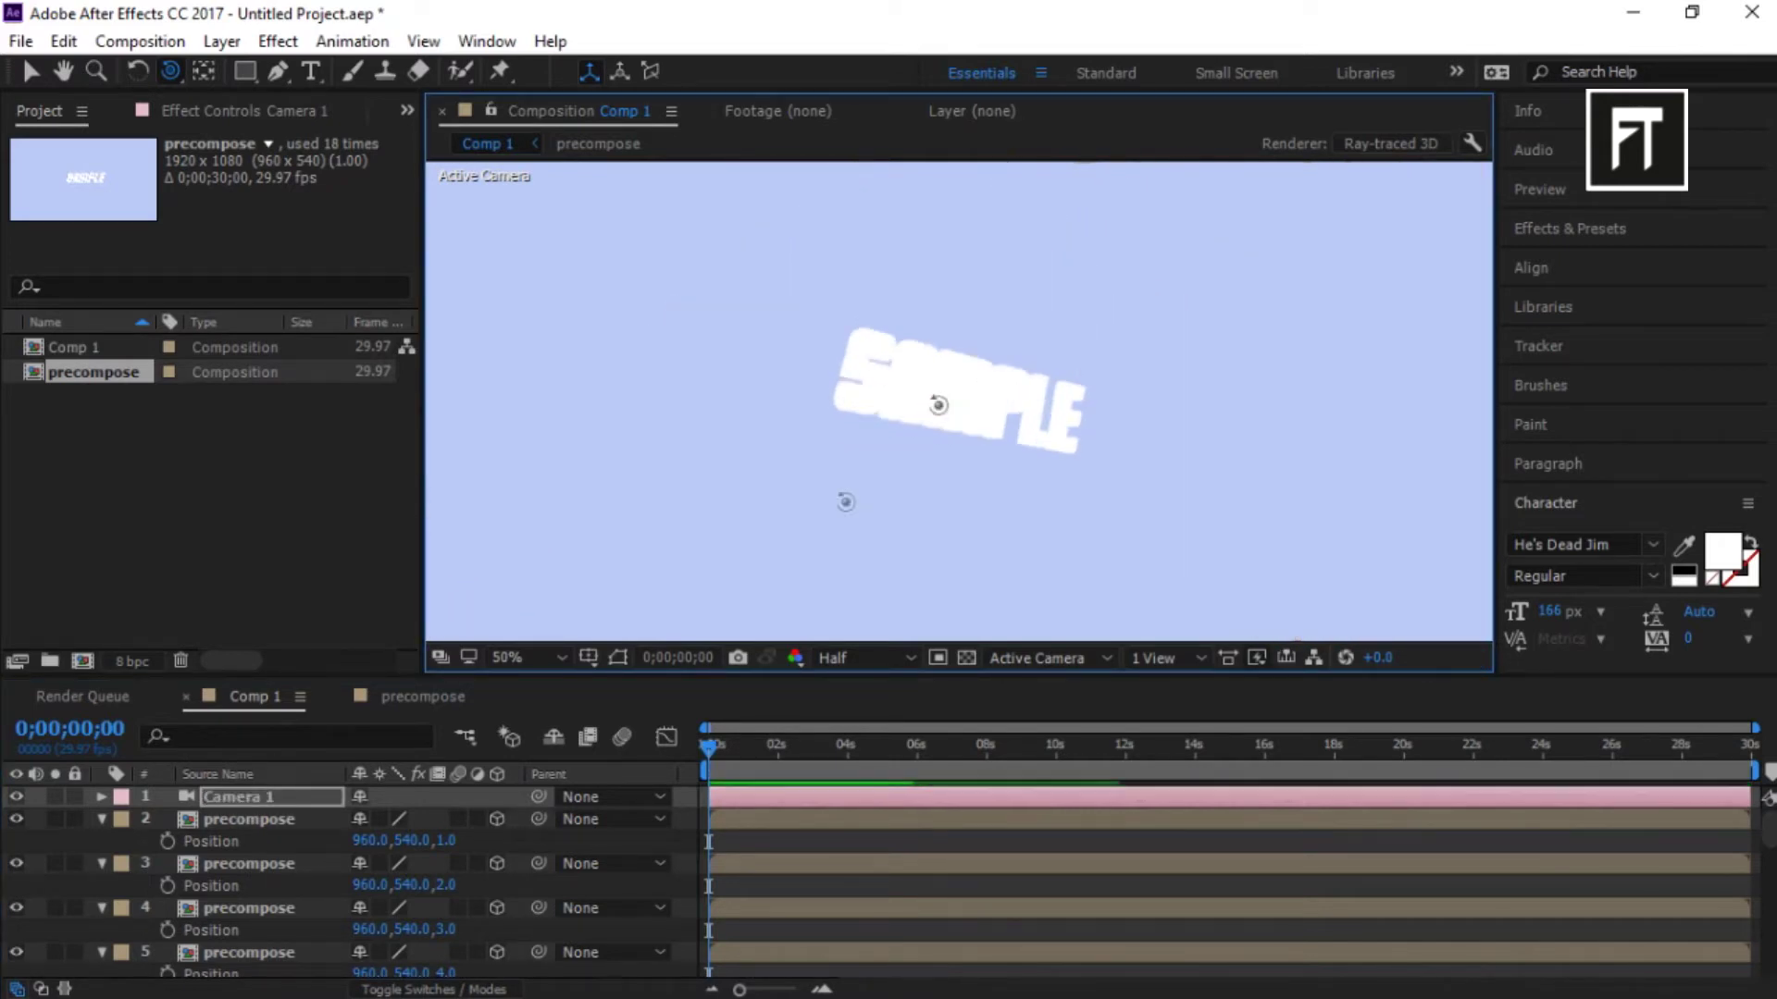
# - Set the preview resolution to Full and orbit the camera further around the stacked text
pyautogui.scroll(1, 847, 505)
pyautogui.click(866, 657)
pyautogui.click(869, 726)
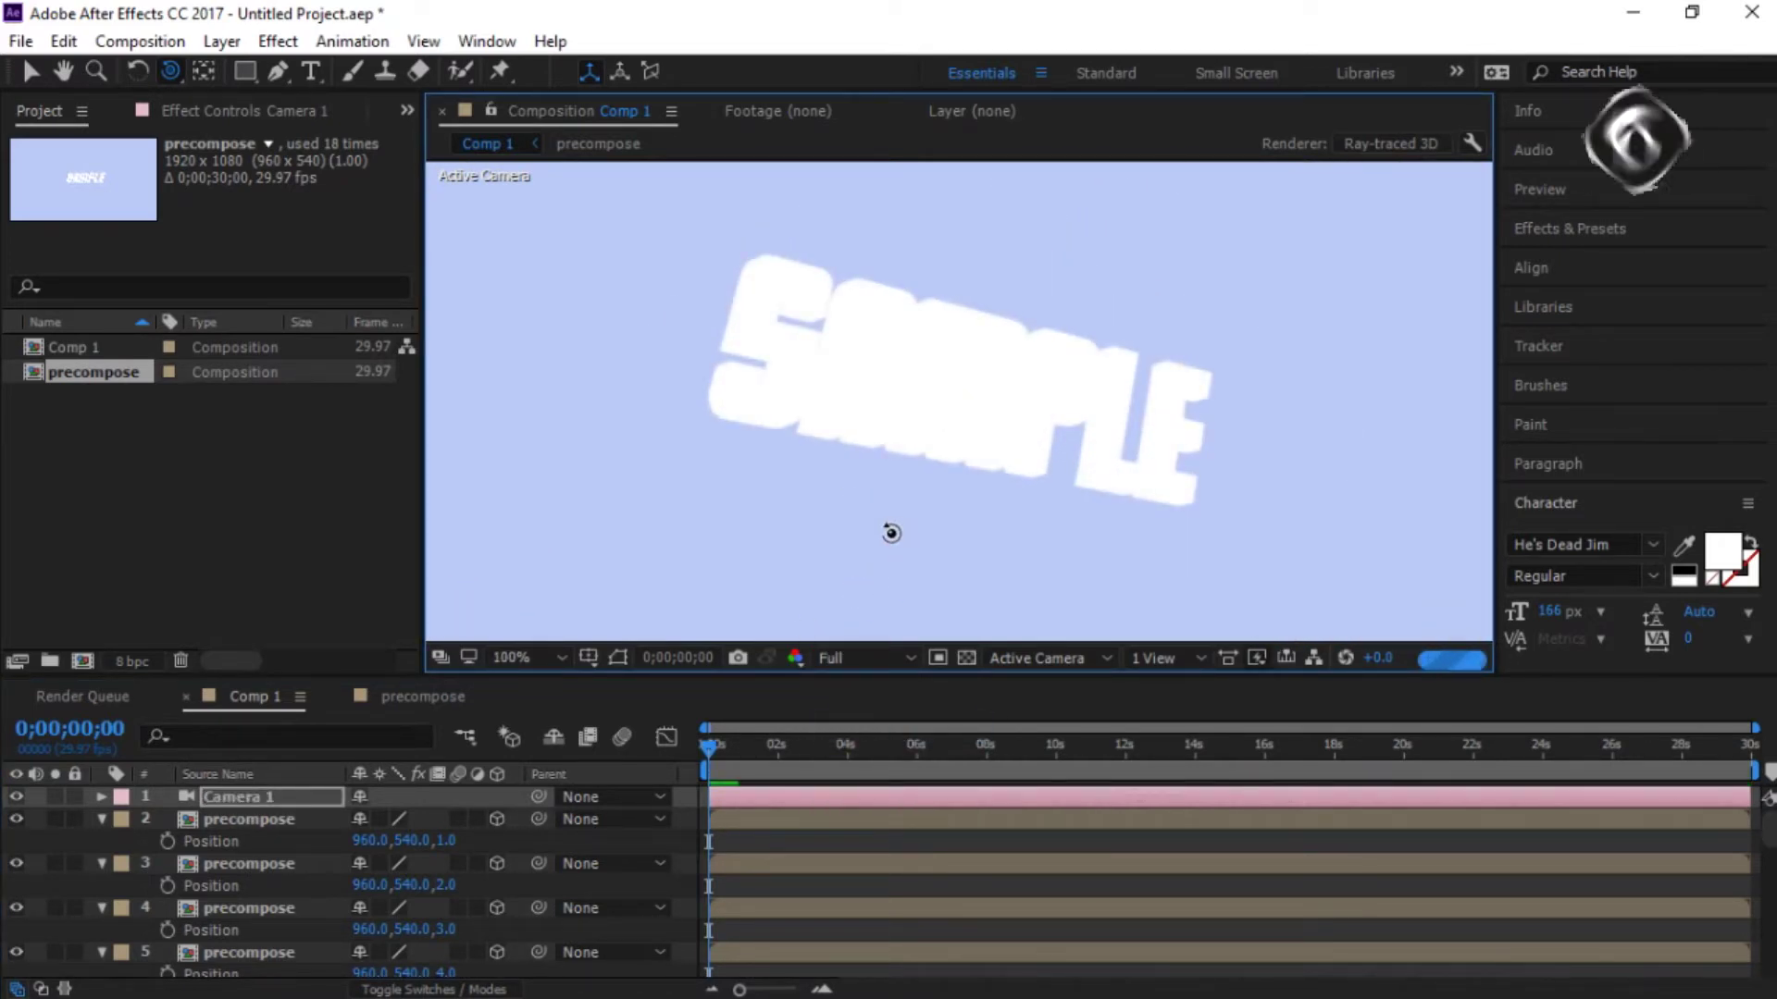
pyautogui.moveTo(814, 462); pyautogui.dragTo(904, 516)
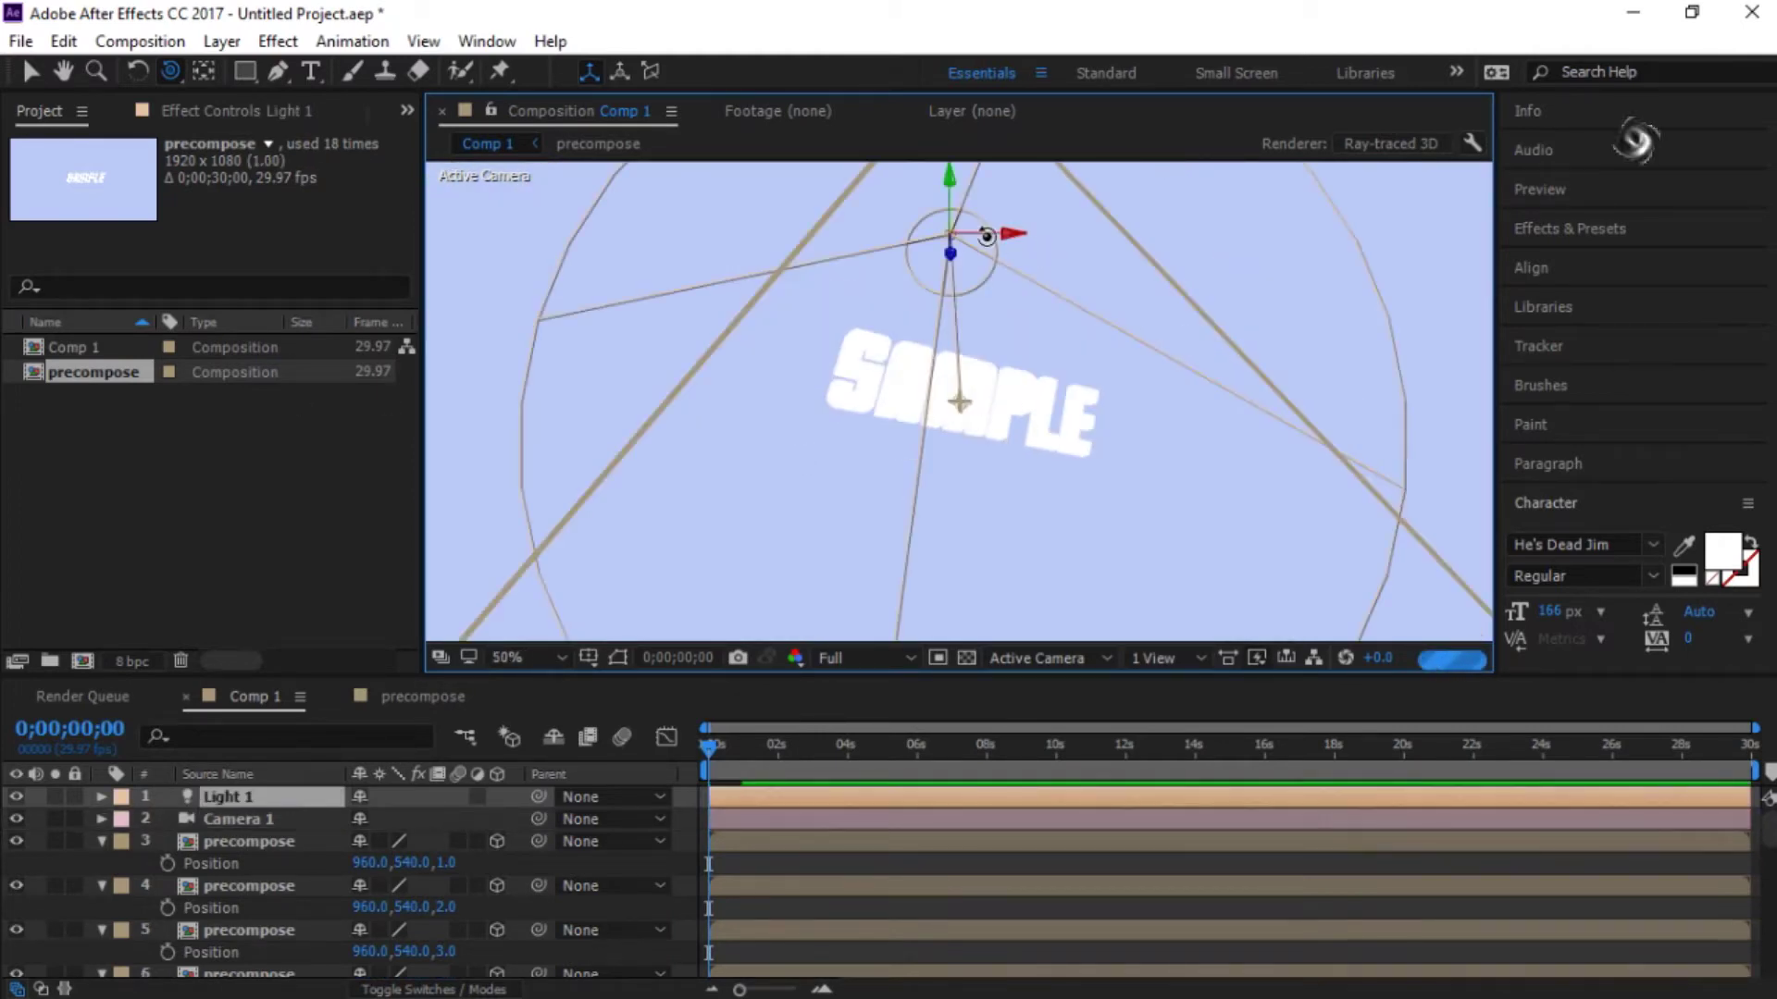
pyautogui.moveTo(990, 237); pyautogui.dragTo(987, 236)
pyautogui.press('Delete')
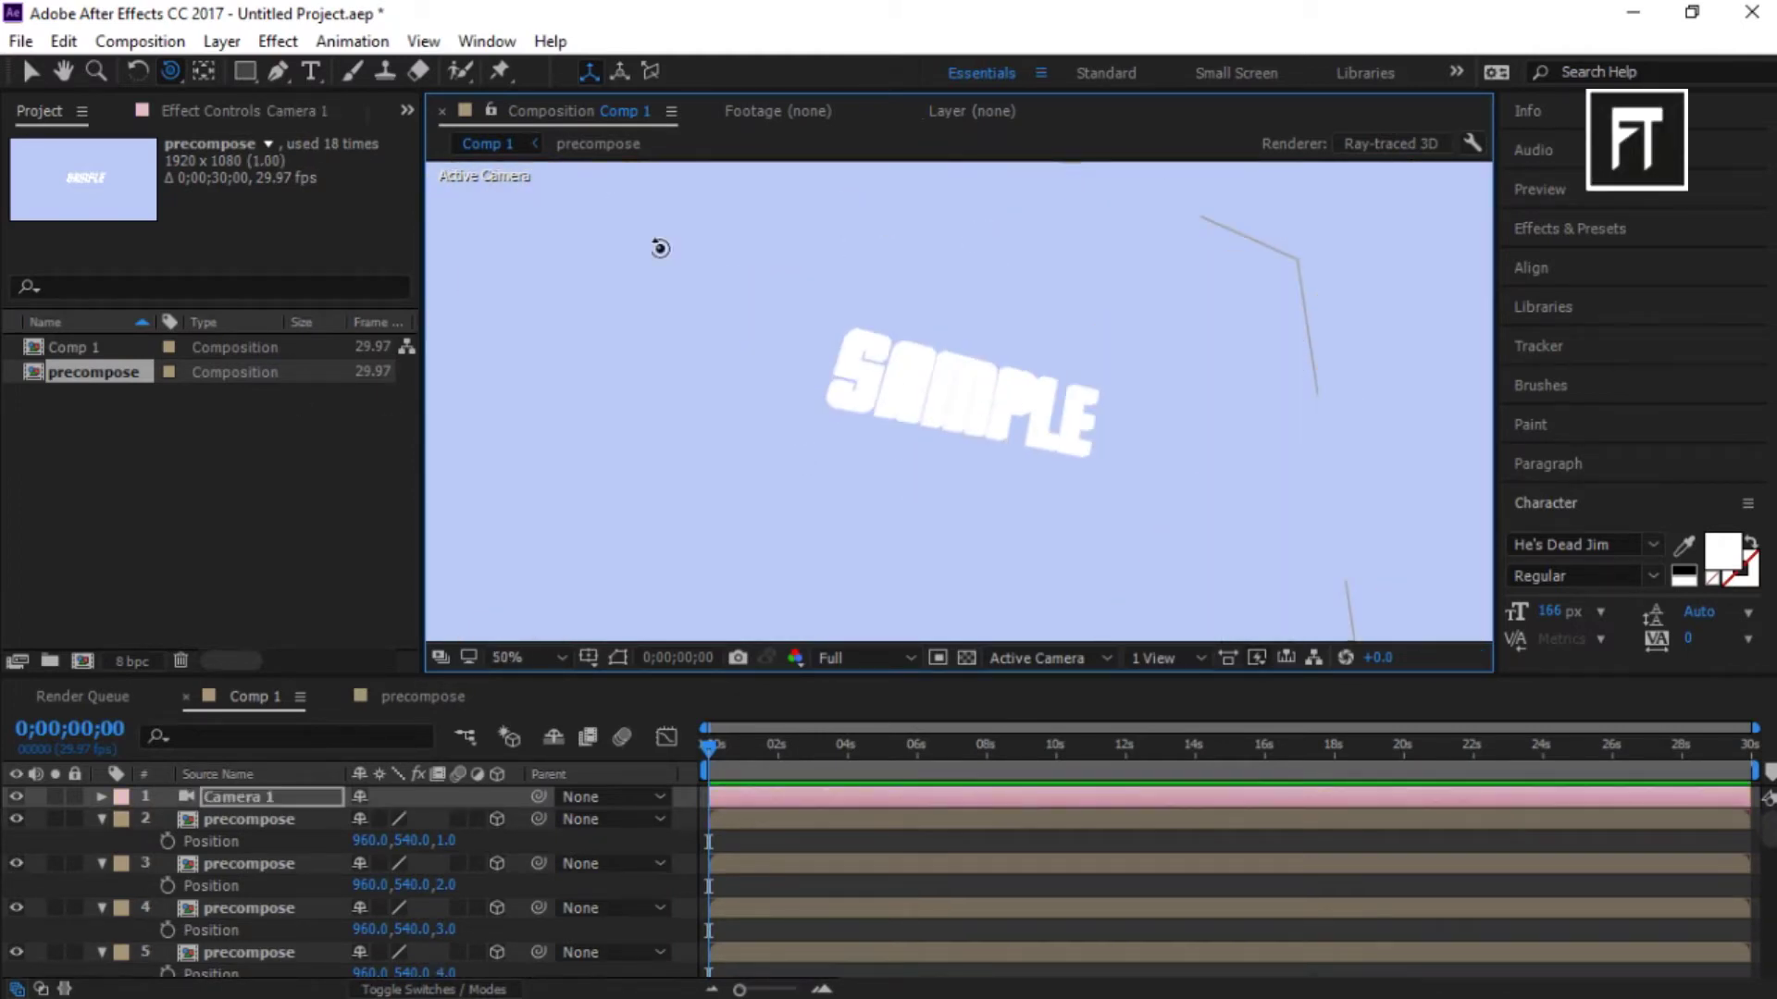
# - Add a spot light layer with the light color set to white (FFFFFF)
pyautogui.click(222, 41)
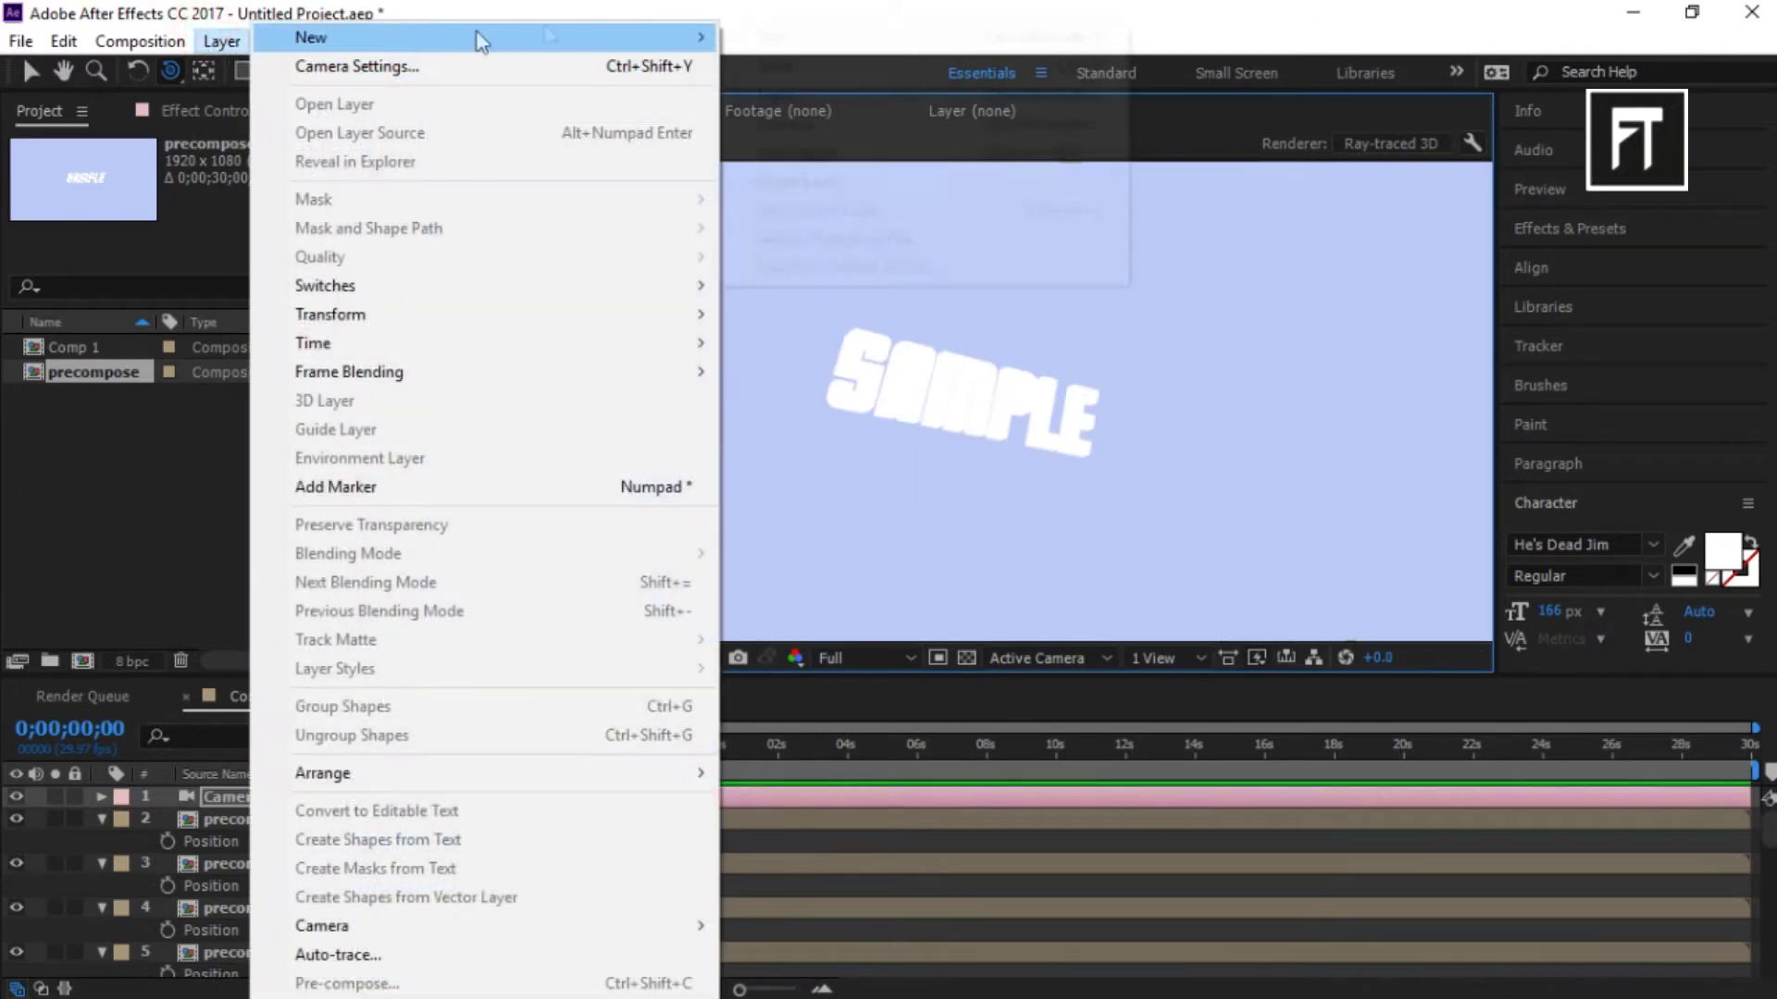
pyautogui.moveTo(587, 37)
pyautogui.click(778, 96)
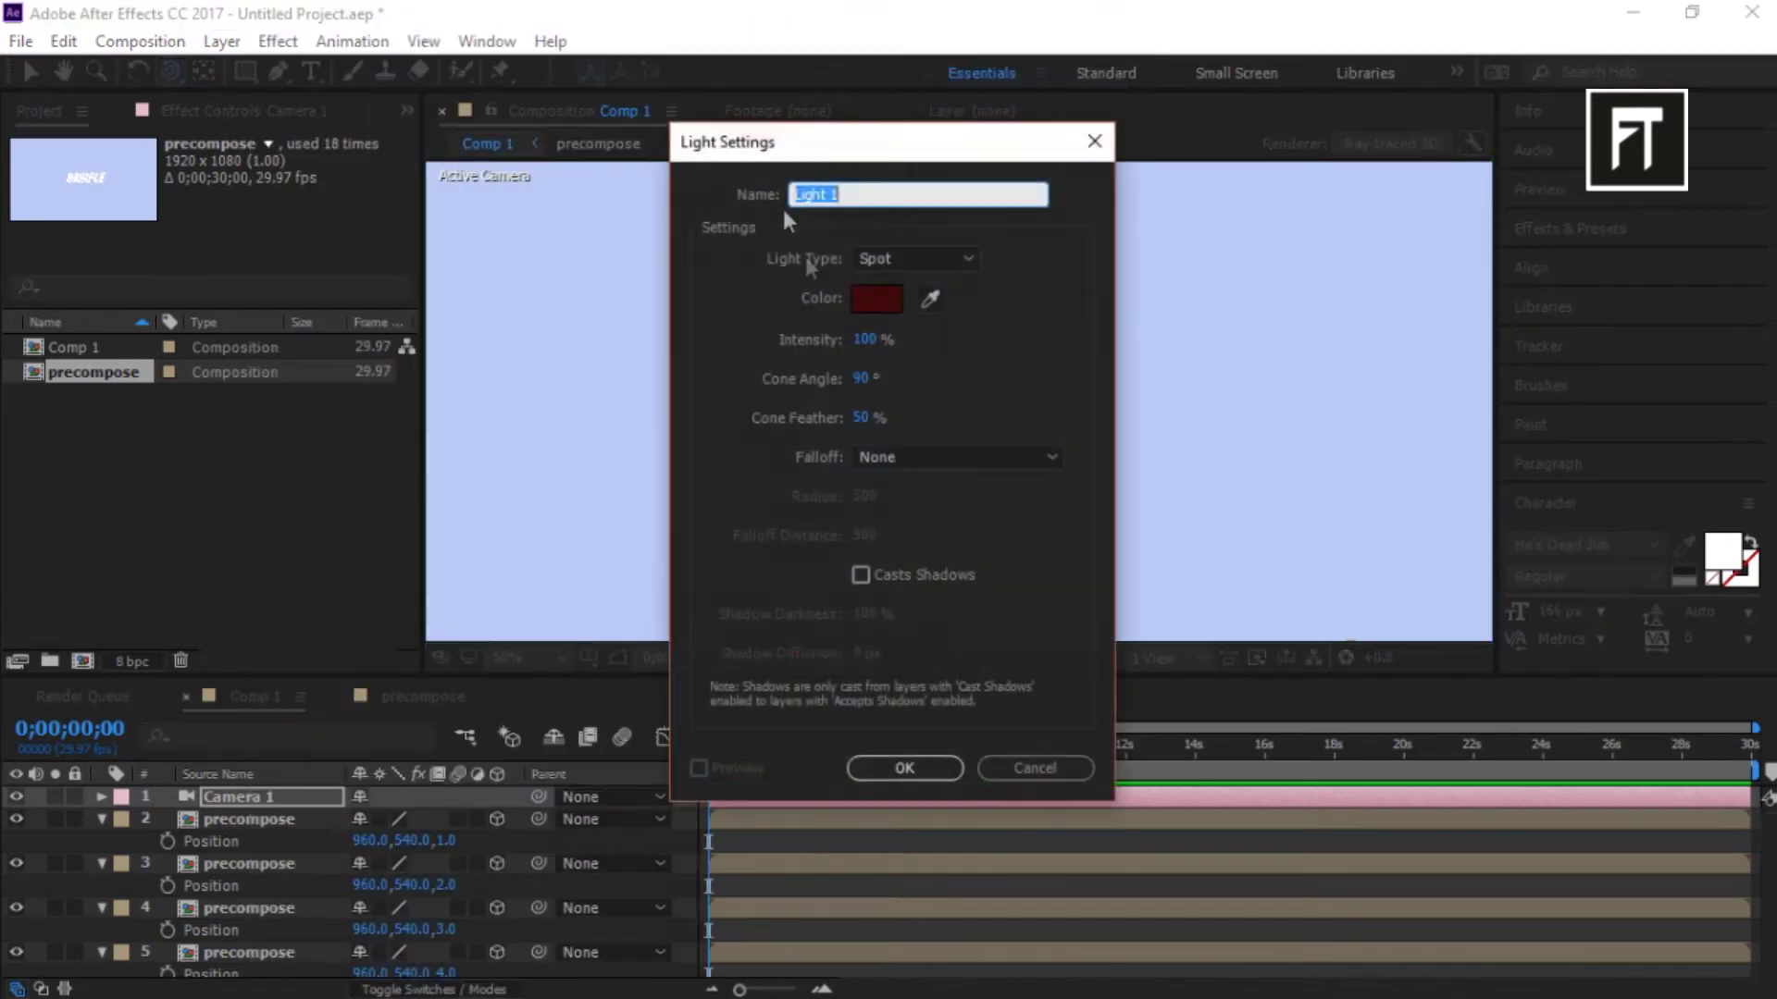
pyautogui.click(875, 297)
pyautogui.click(604, 454)
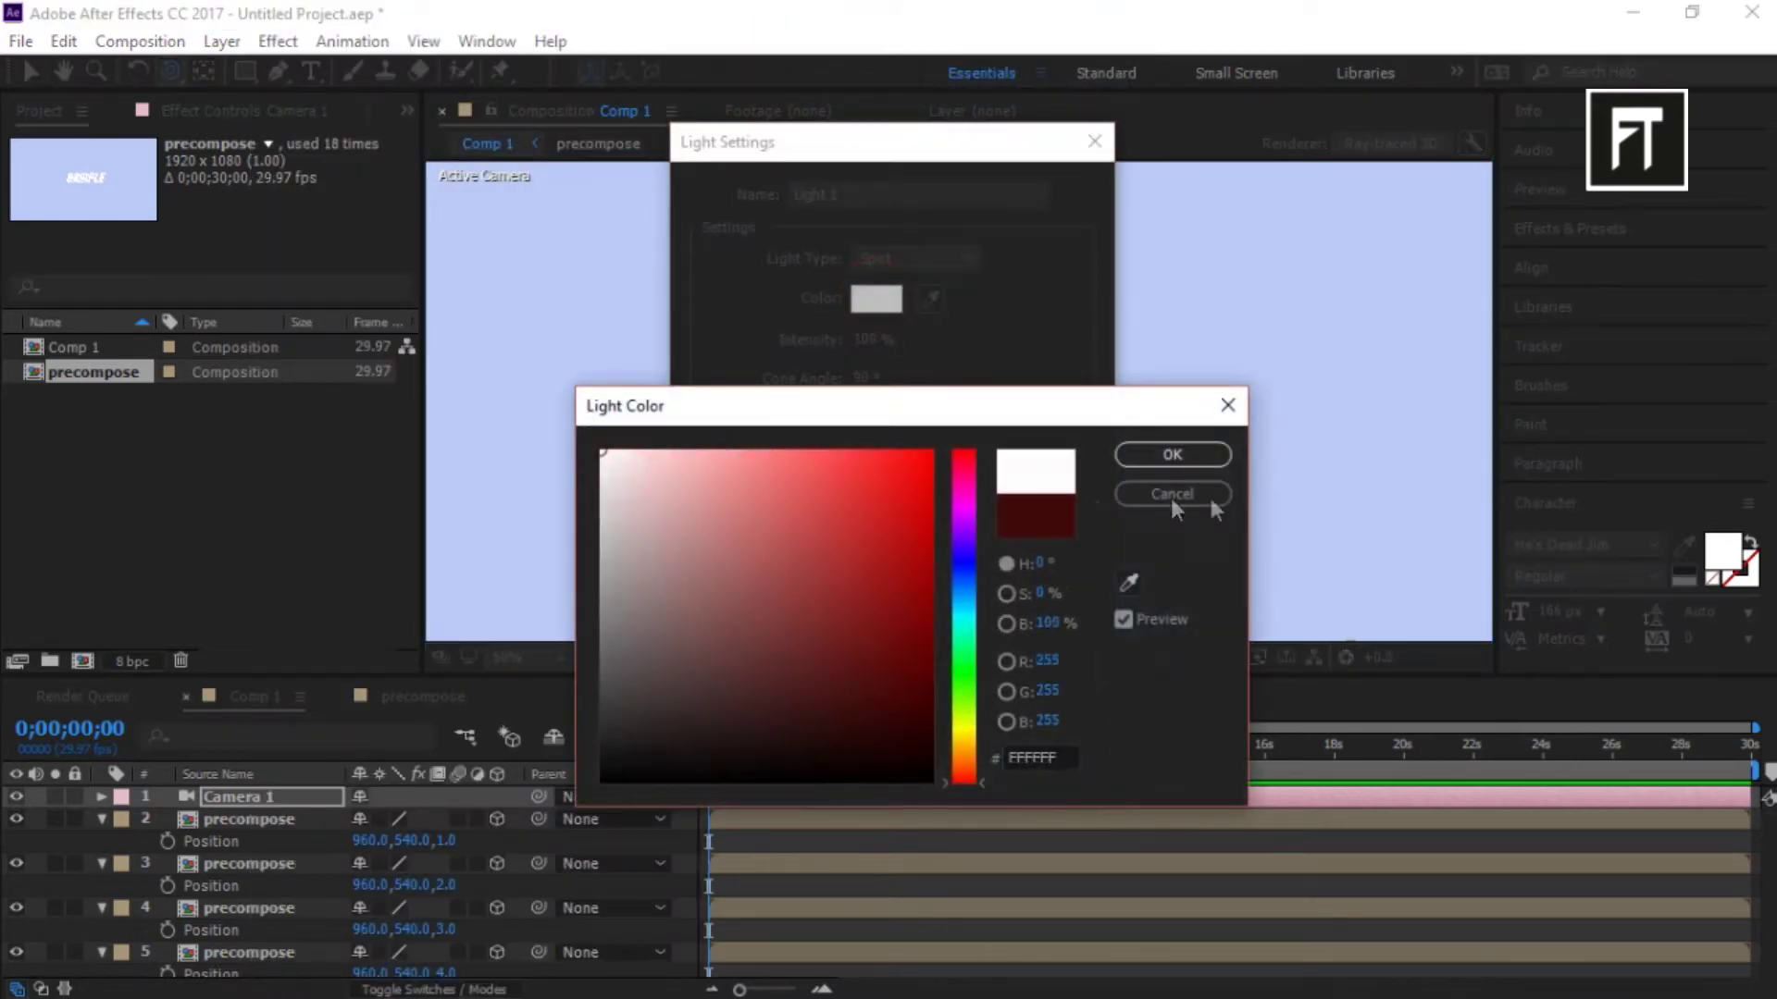
pyautogui.click(1173, 454)
pyautogui.click(905, 768)
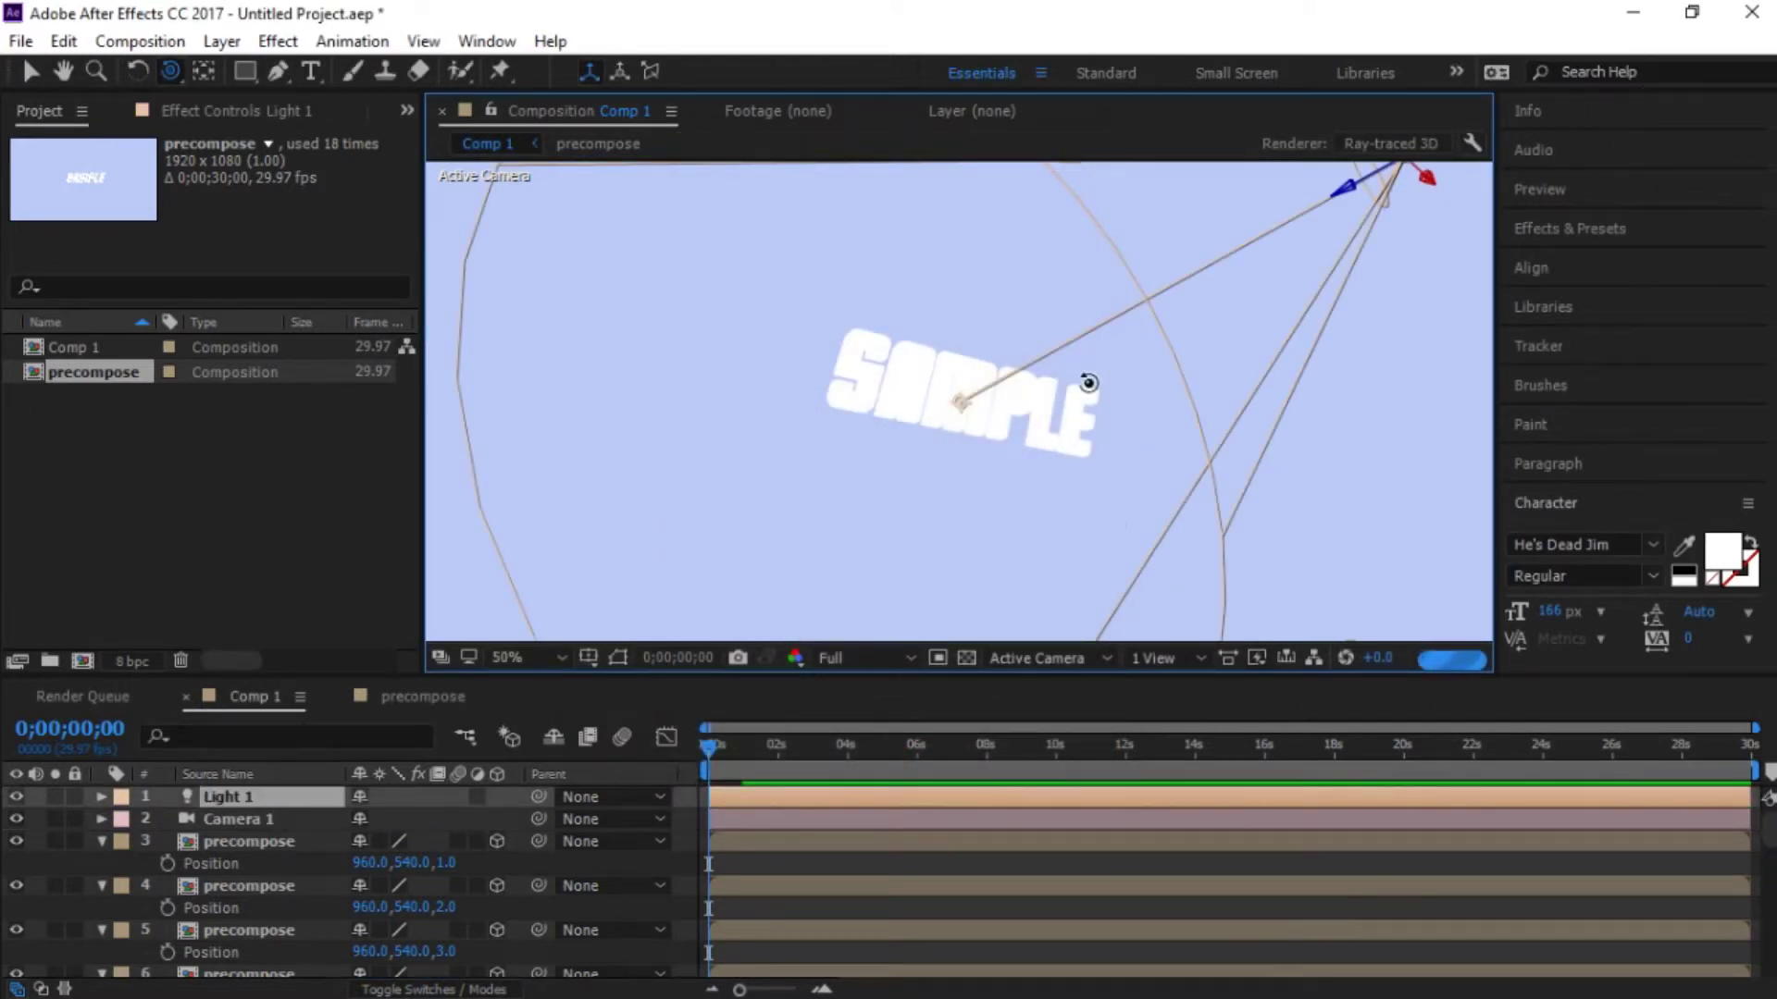
# - Orbit the camera around the lit text to level its tilt and show its shaded depth
pyautogui.scroll(-1, 1088, 382)
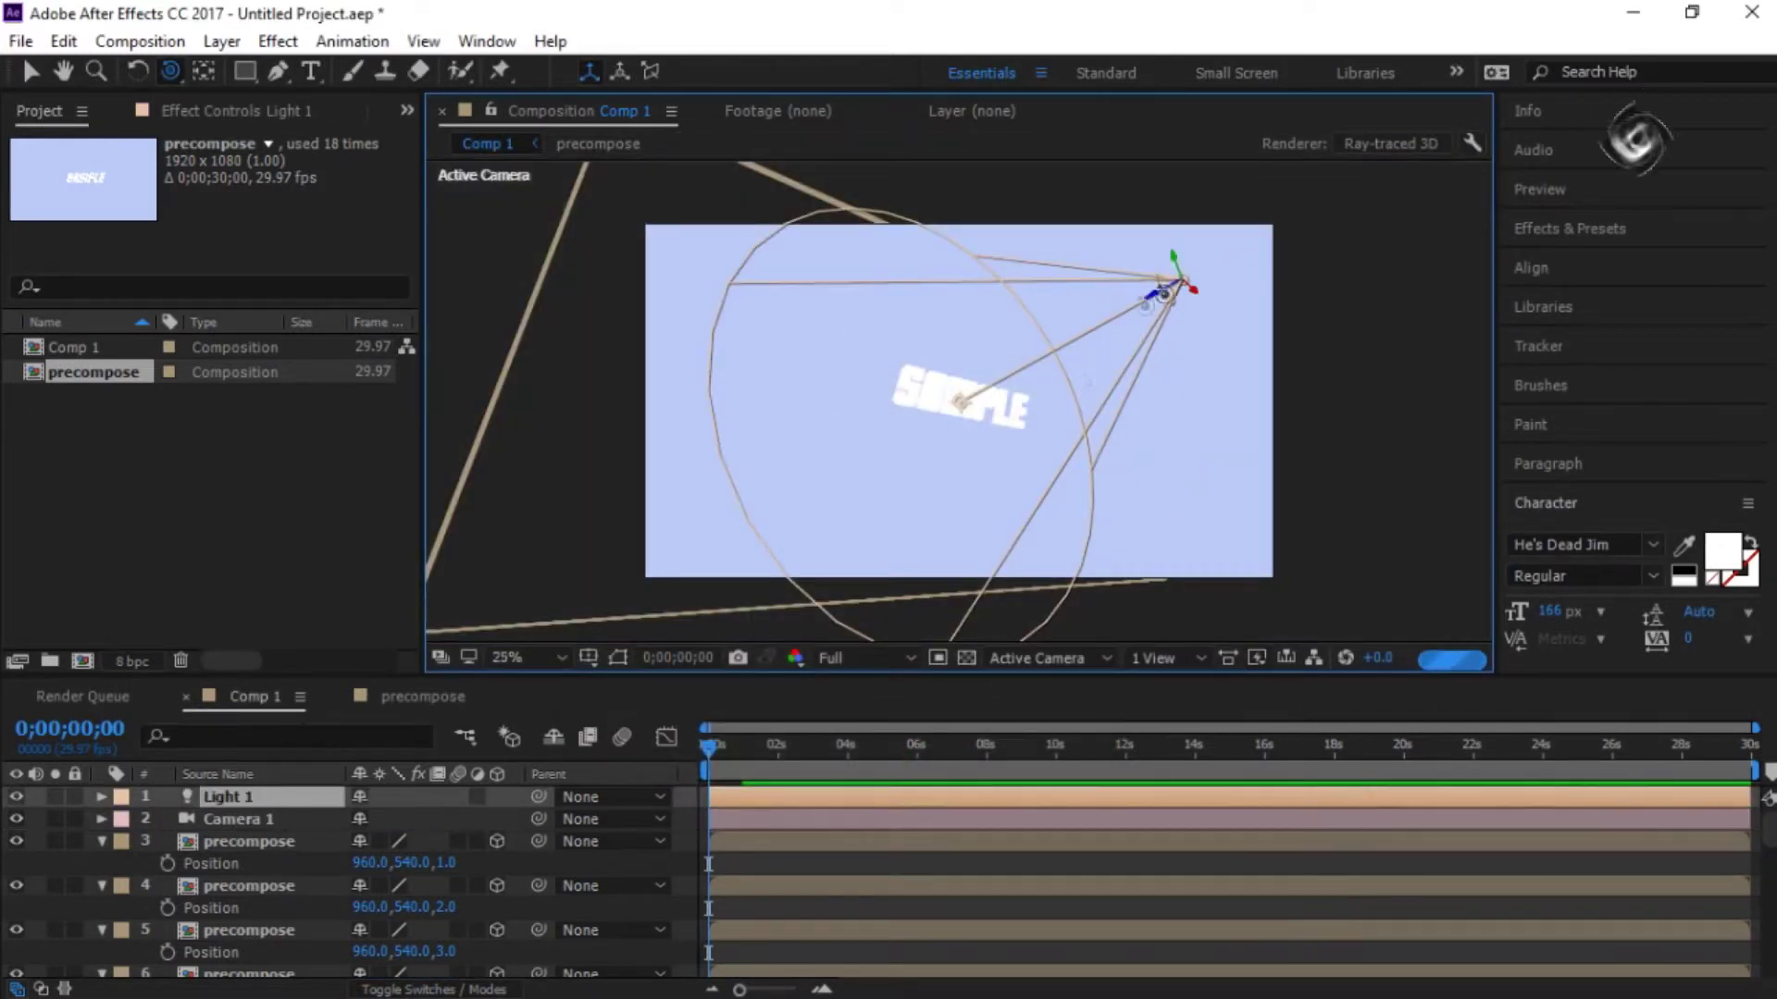
pyautogui.scroll(1, 1083, 387)
pyautogui.click(1327, 206)
pyautogui.moveTo(1327, 206)
pyautogui.mouseDown()
pyautogui.moveTo(1338, 260)
pyautogui.moveTo(1253, 361)
pyautogui.moveTo(1187, 333)
pyautogui.mouseUp()
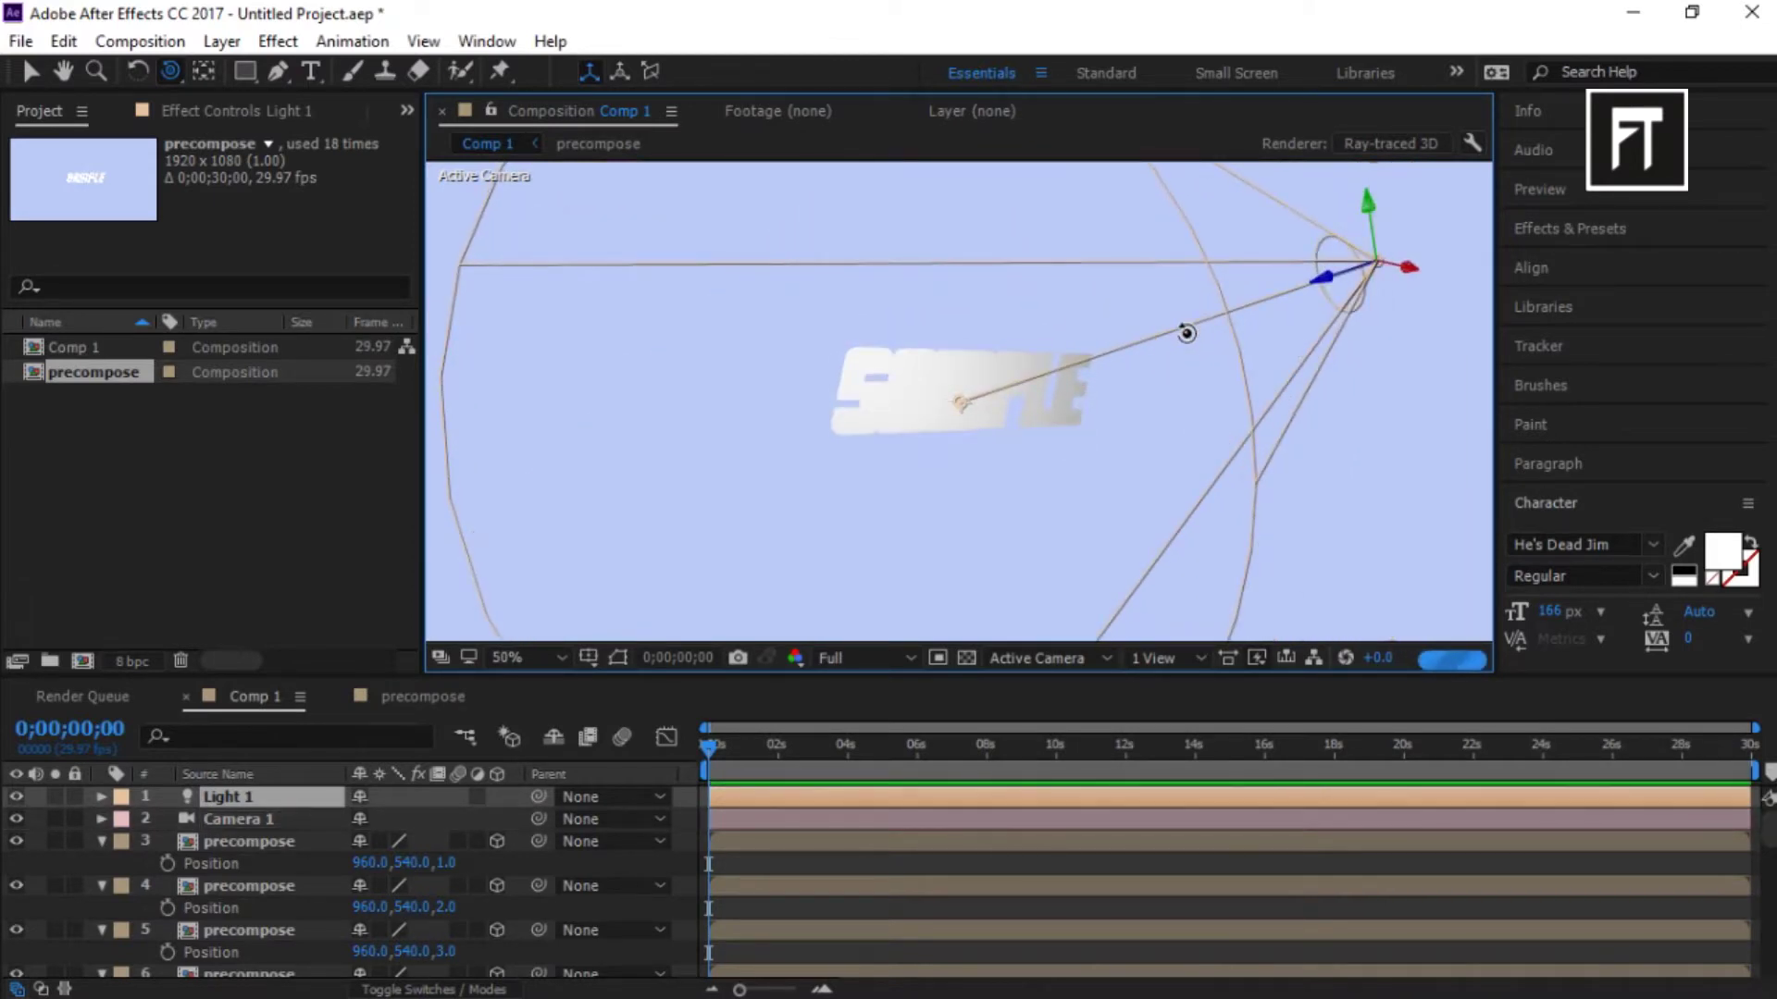
pyautogui.moveTo(1106, 380); pyautogui.dragTo(1067, 345)
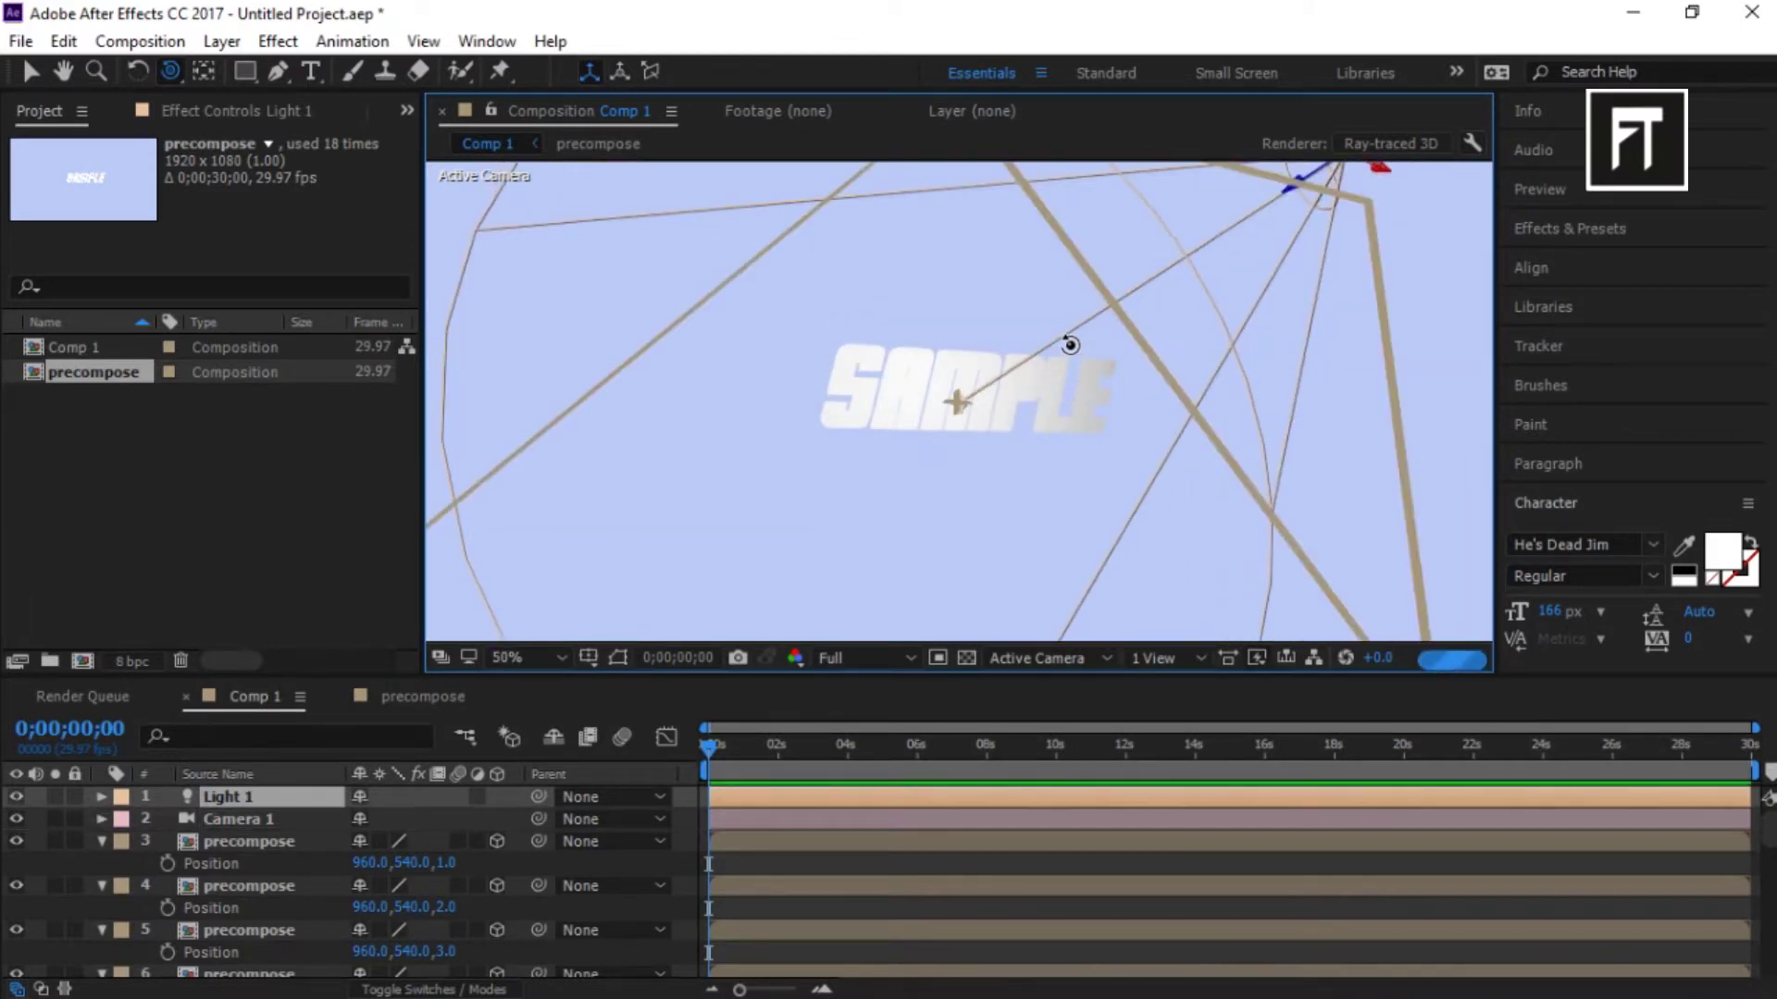
pyautogui.moveTo(786, 435); pyautogui.dragTo(1423, 201)
pyautogui.scroll(1, 1063, 393)
pyautogui.scroll(-3, 1296, 240)
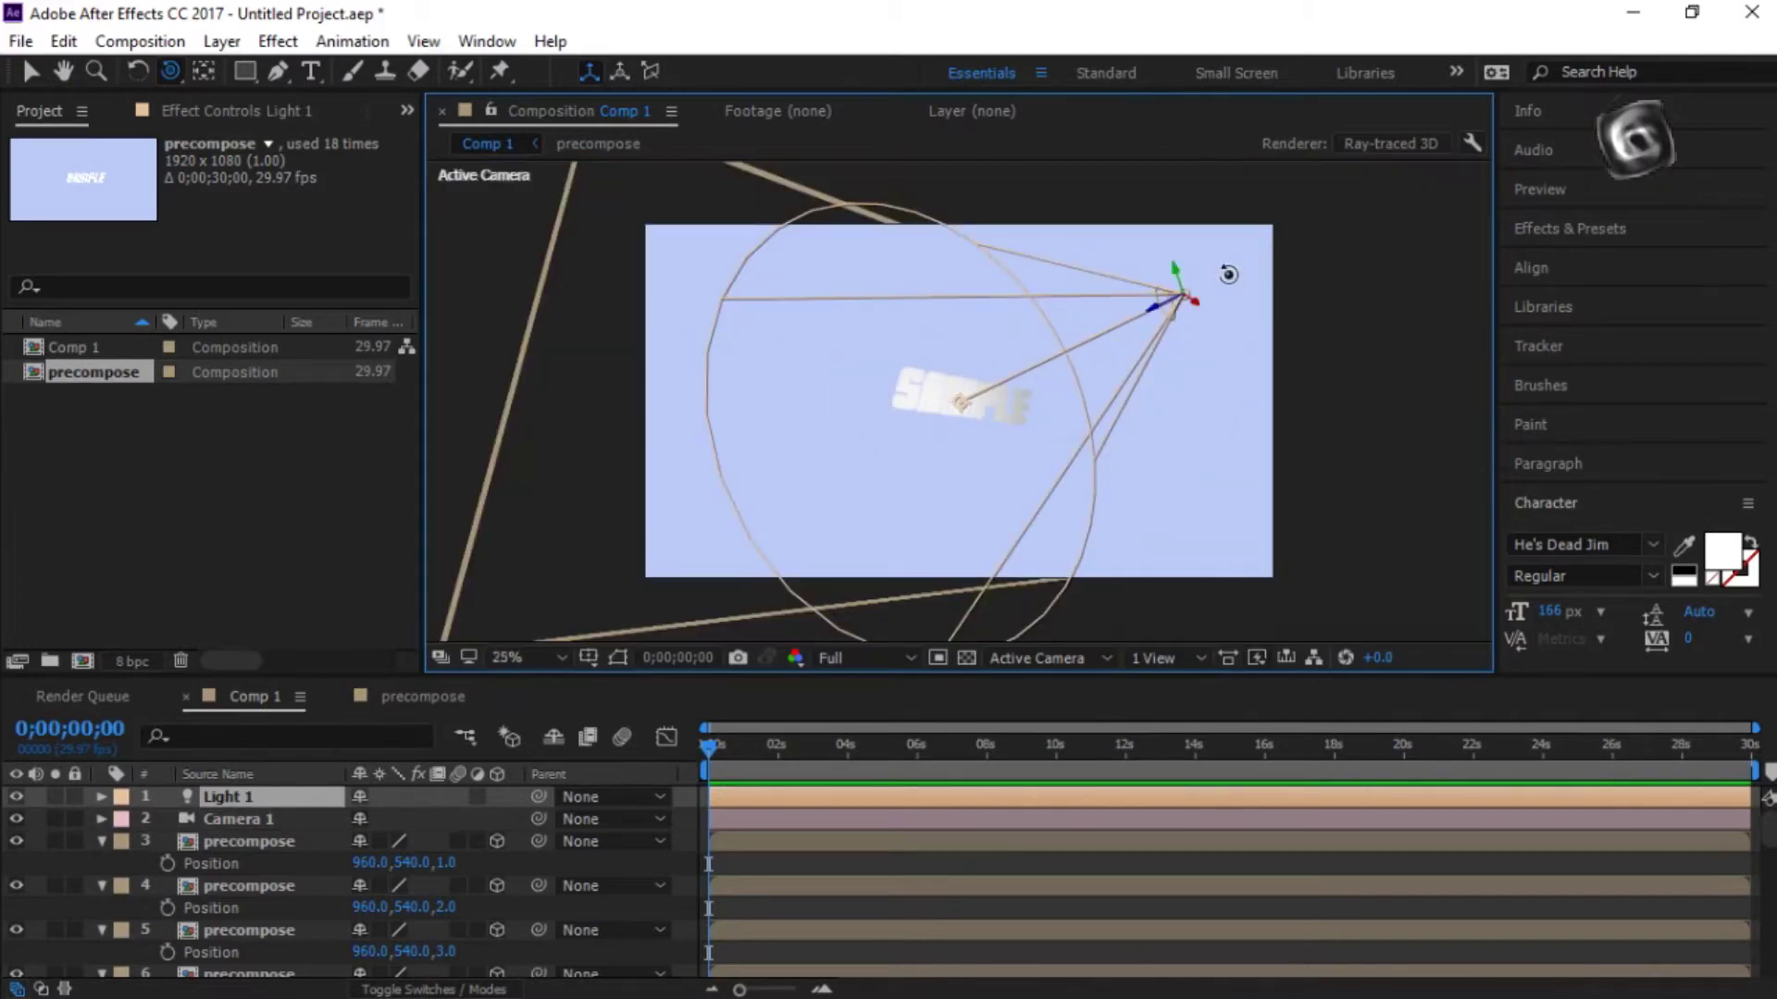
pyautogui.moveTo(1230, 274); pyautogui.dragTo(1181, 317)
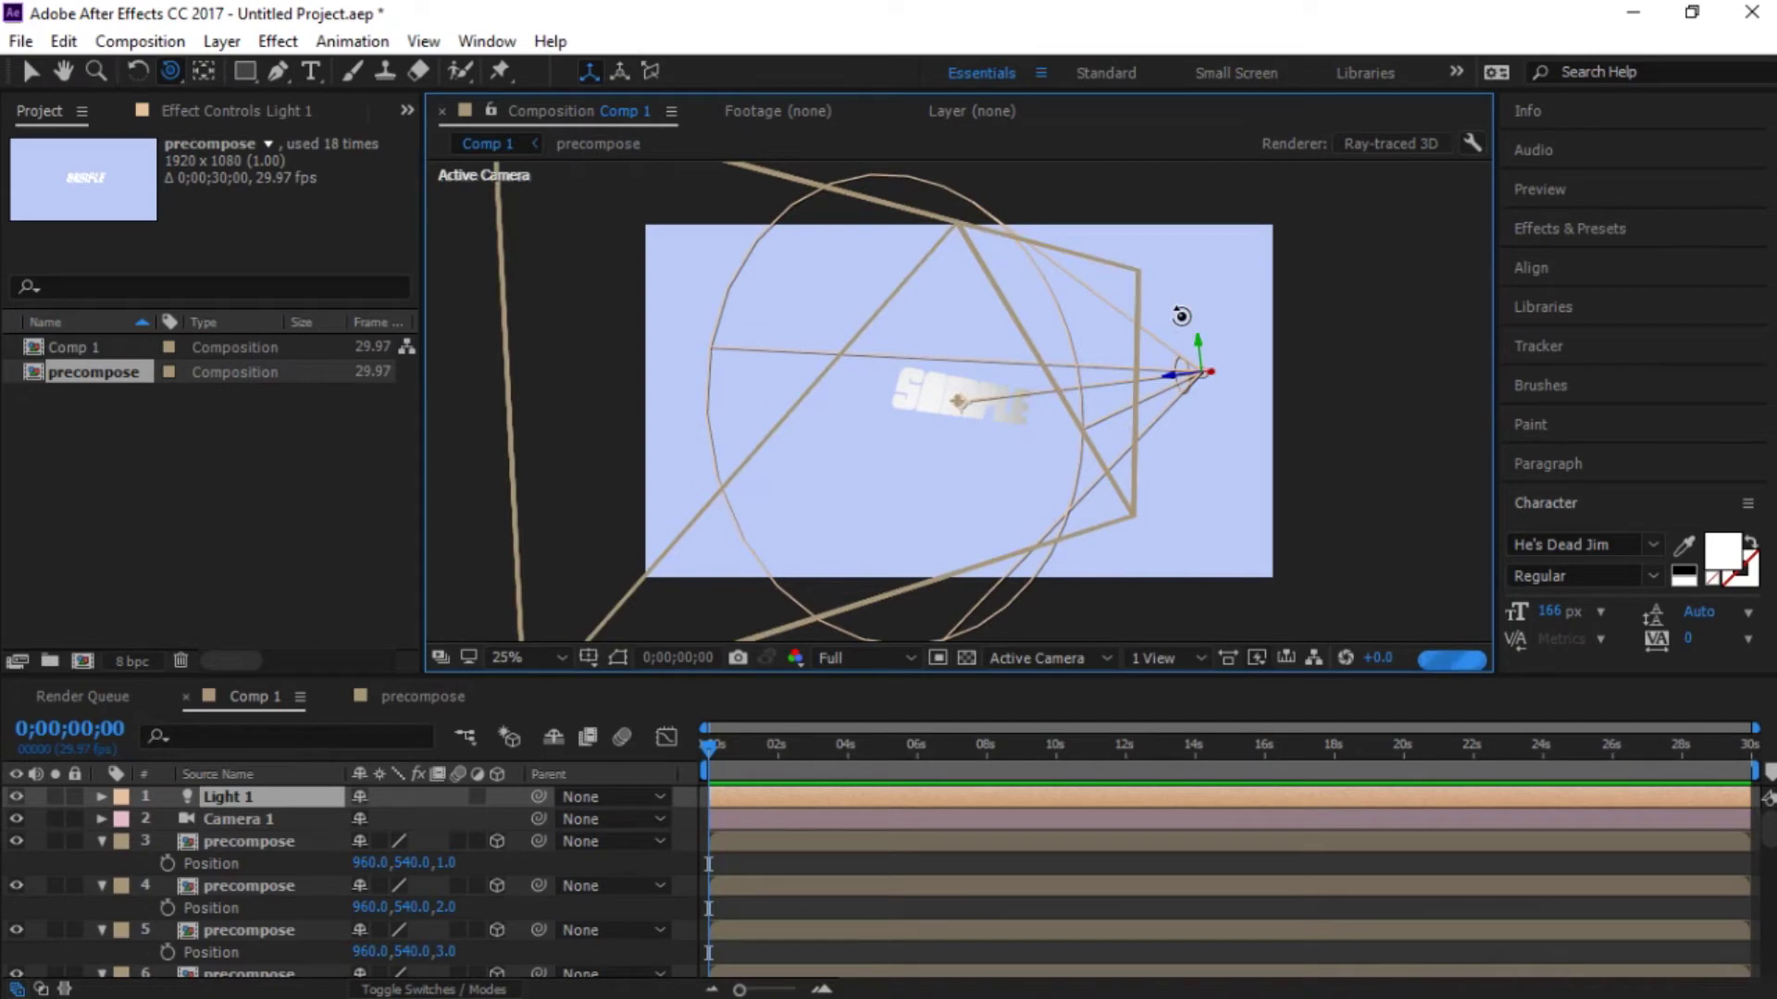
pyautogui.scroll(2, 1181, 315)
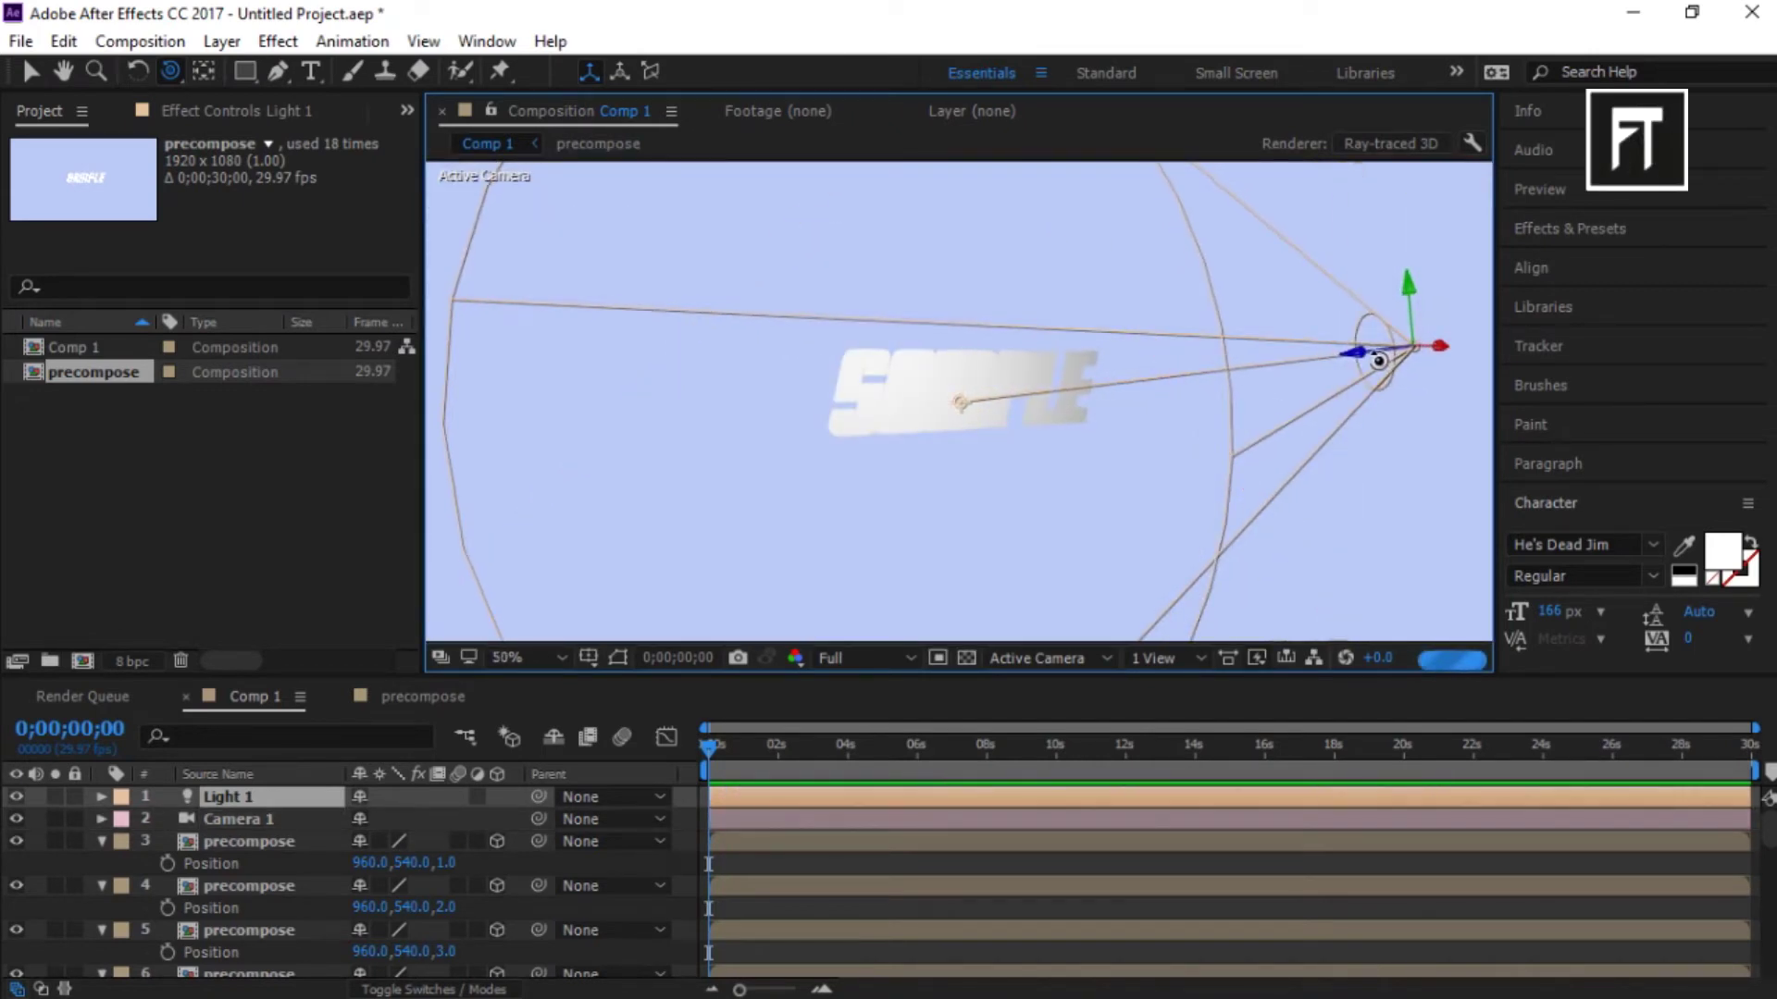
# - Replace the text in the precompose composition with "effect" and return to Comp 1
pyautogui.hotkey('ctrl', 't')
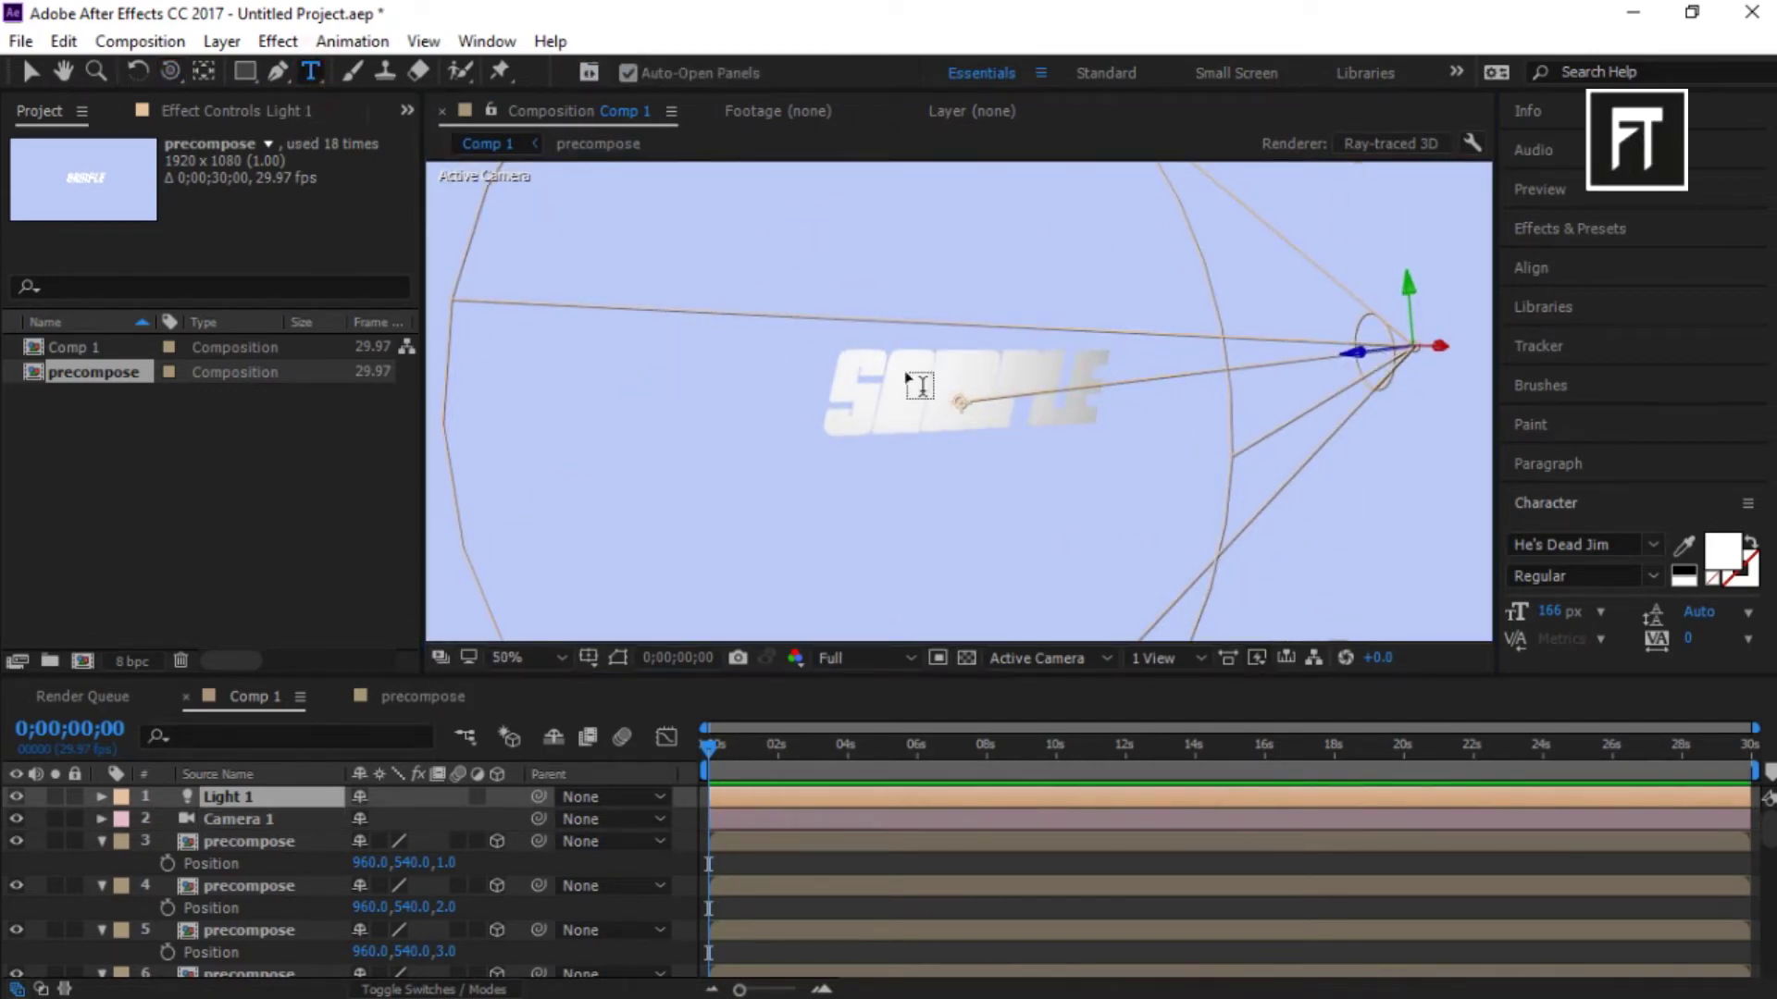
pyautogui.scroll(-5, 266, 888)
pyautogui.scroll(5, 271, 937)
pyautogui.click(400, 696)
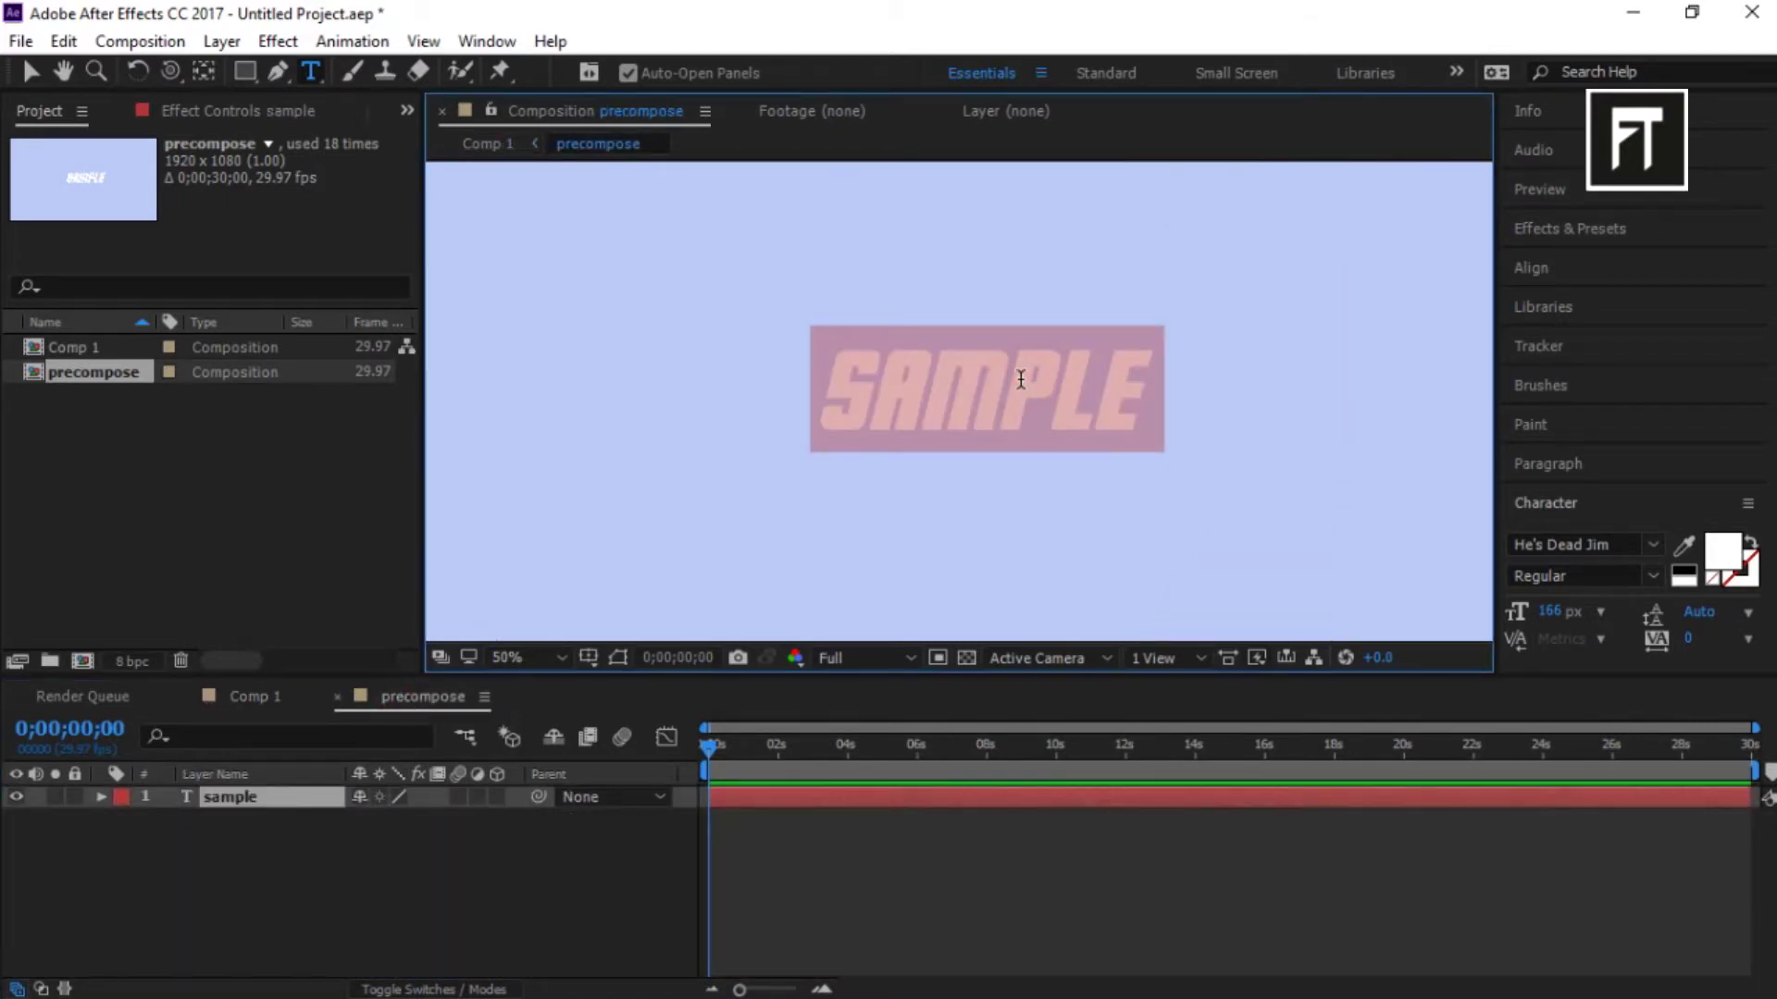
pyautogui.write('effect')
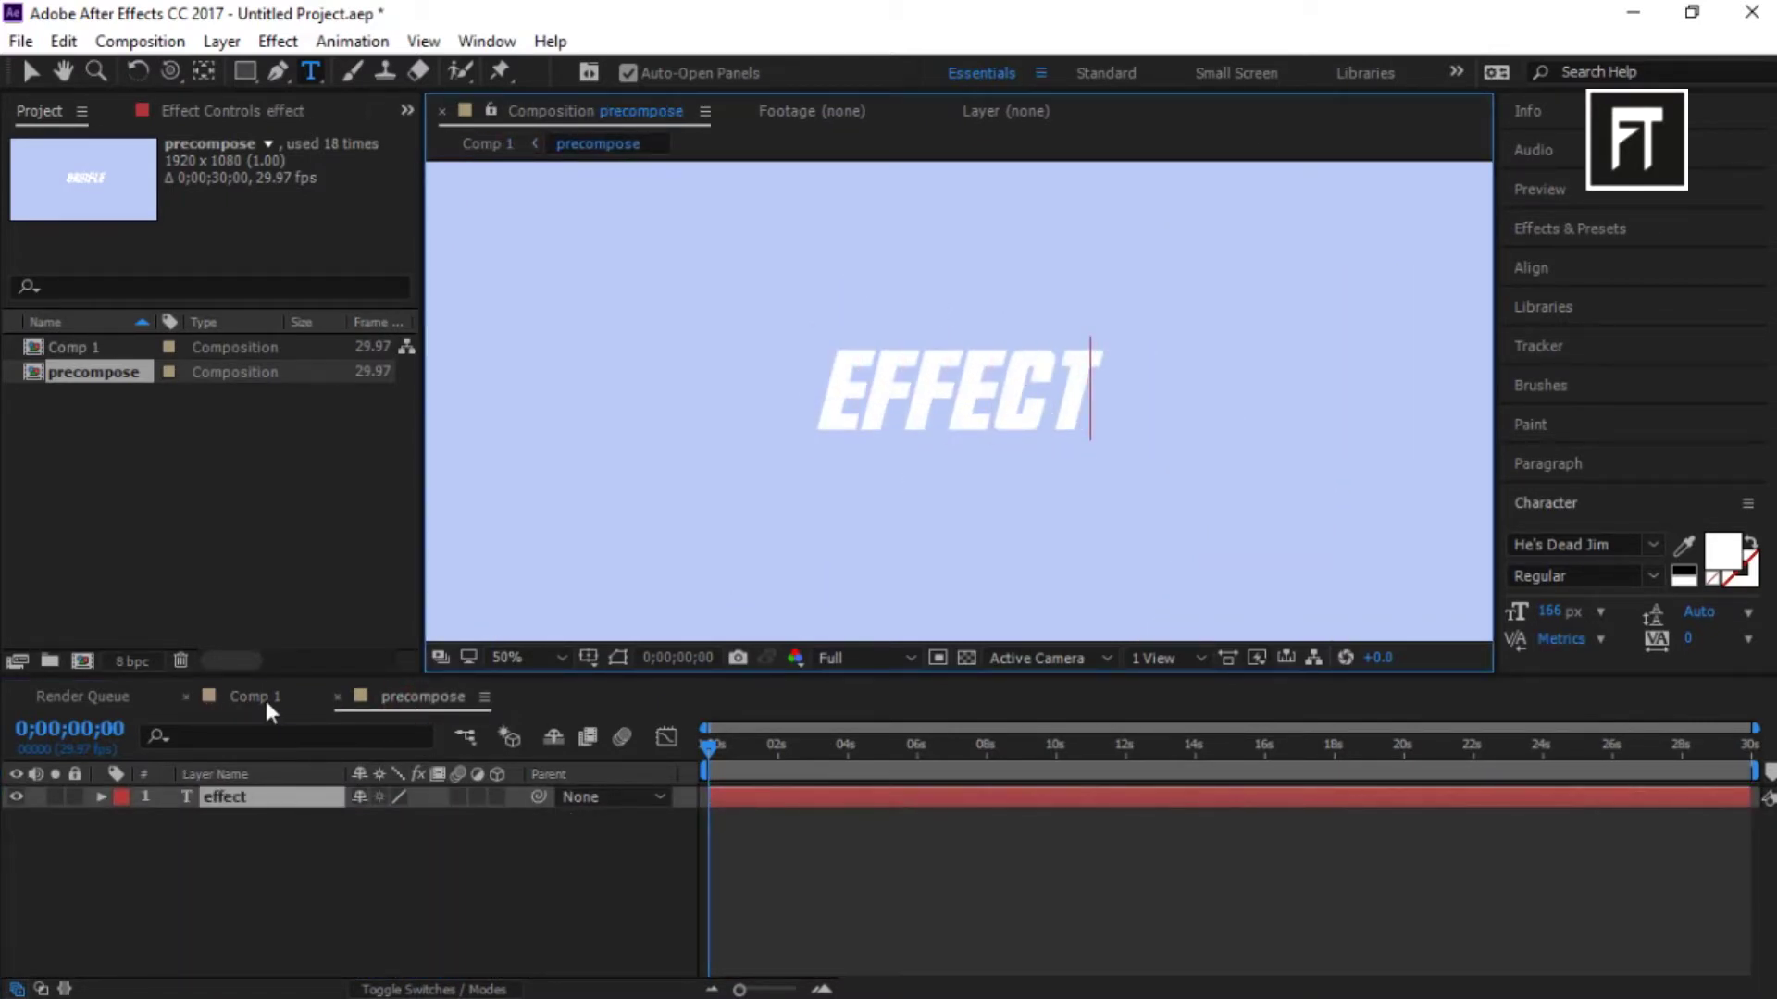
pyautogui.click(264, 699)
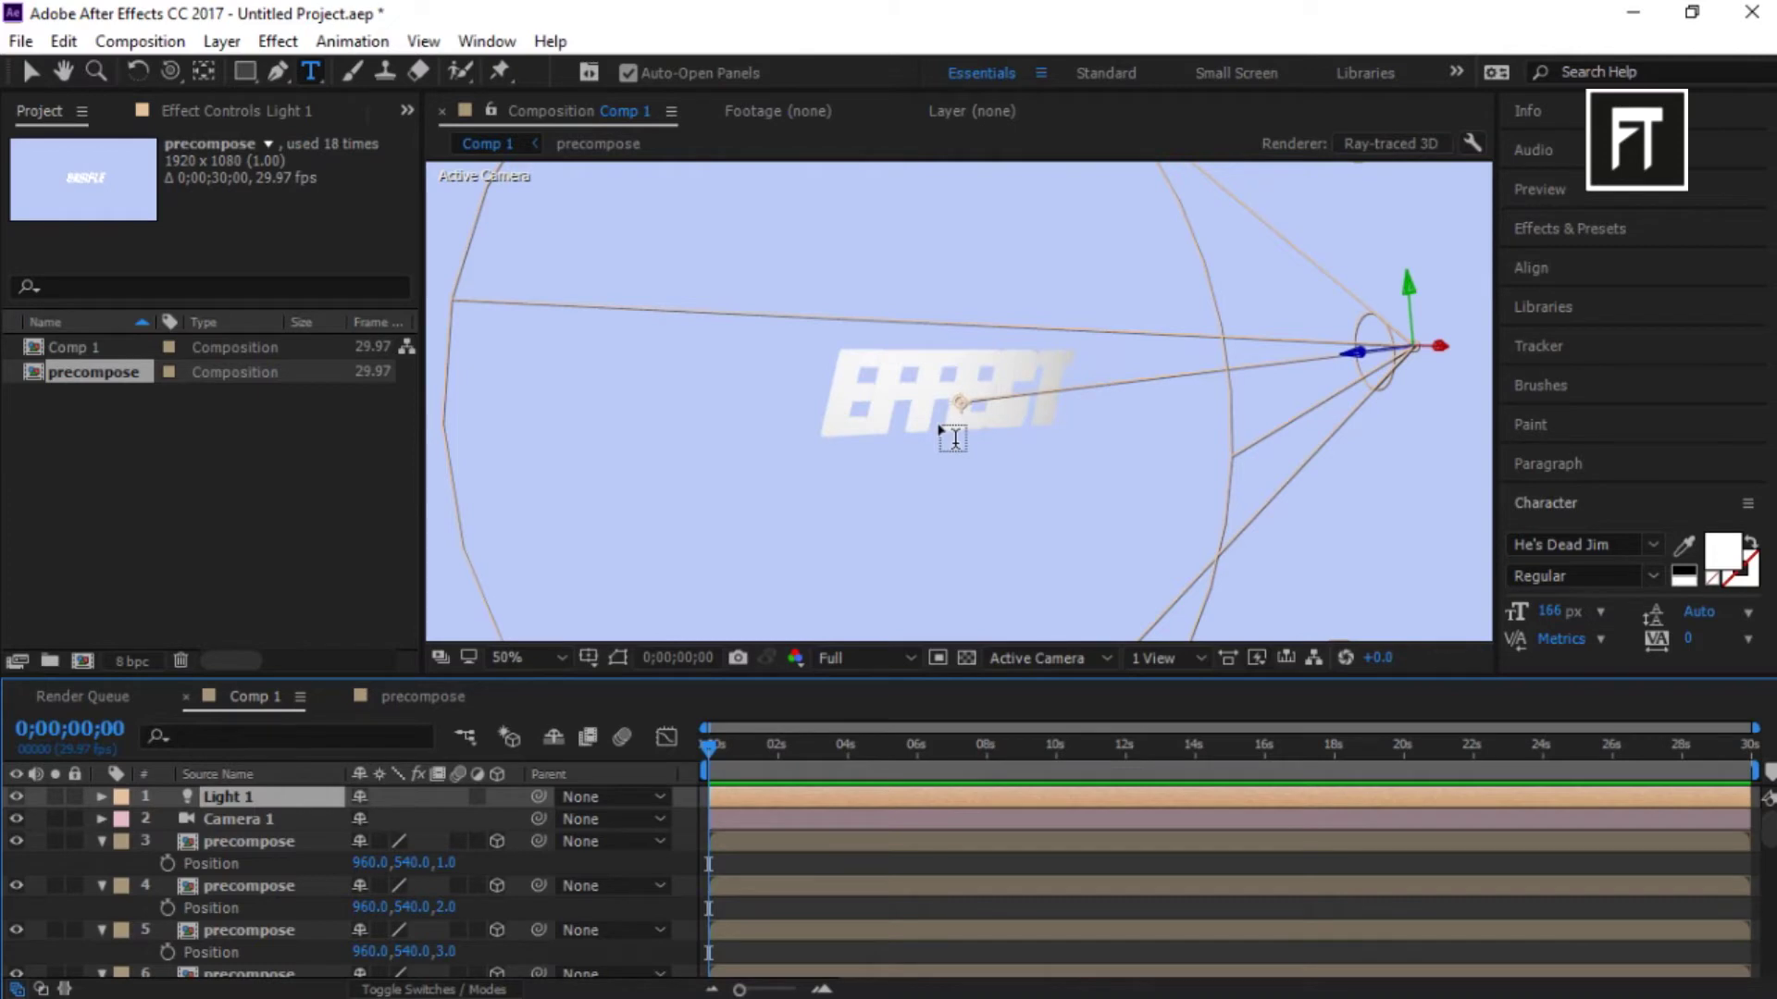
# - Select Camera 1, leave its settings as they are, and orbit it slightly around the "effect" text
pyautogui.click(256, 821)
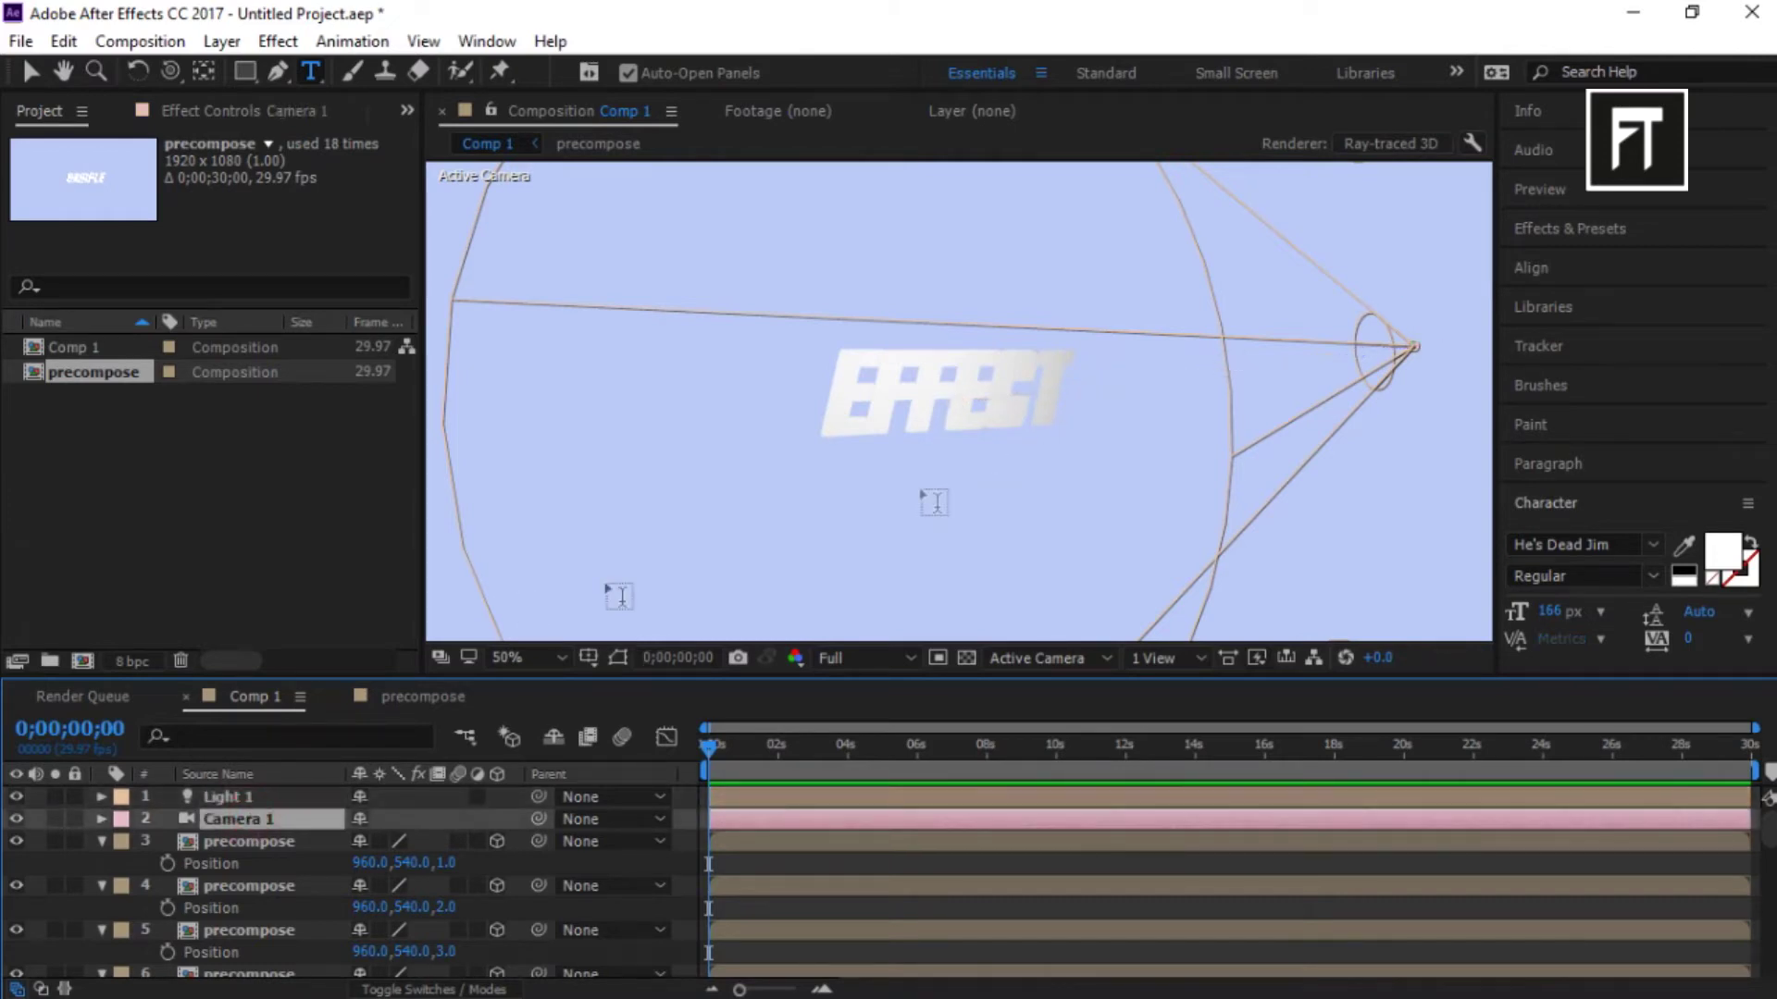
pyautogui.doubleClick(248, 819)
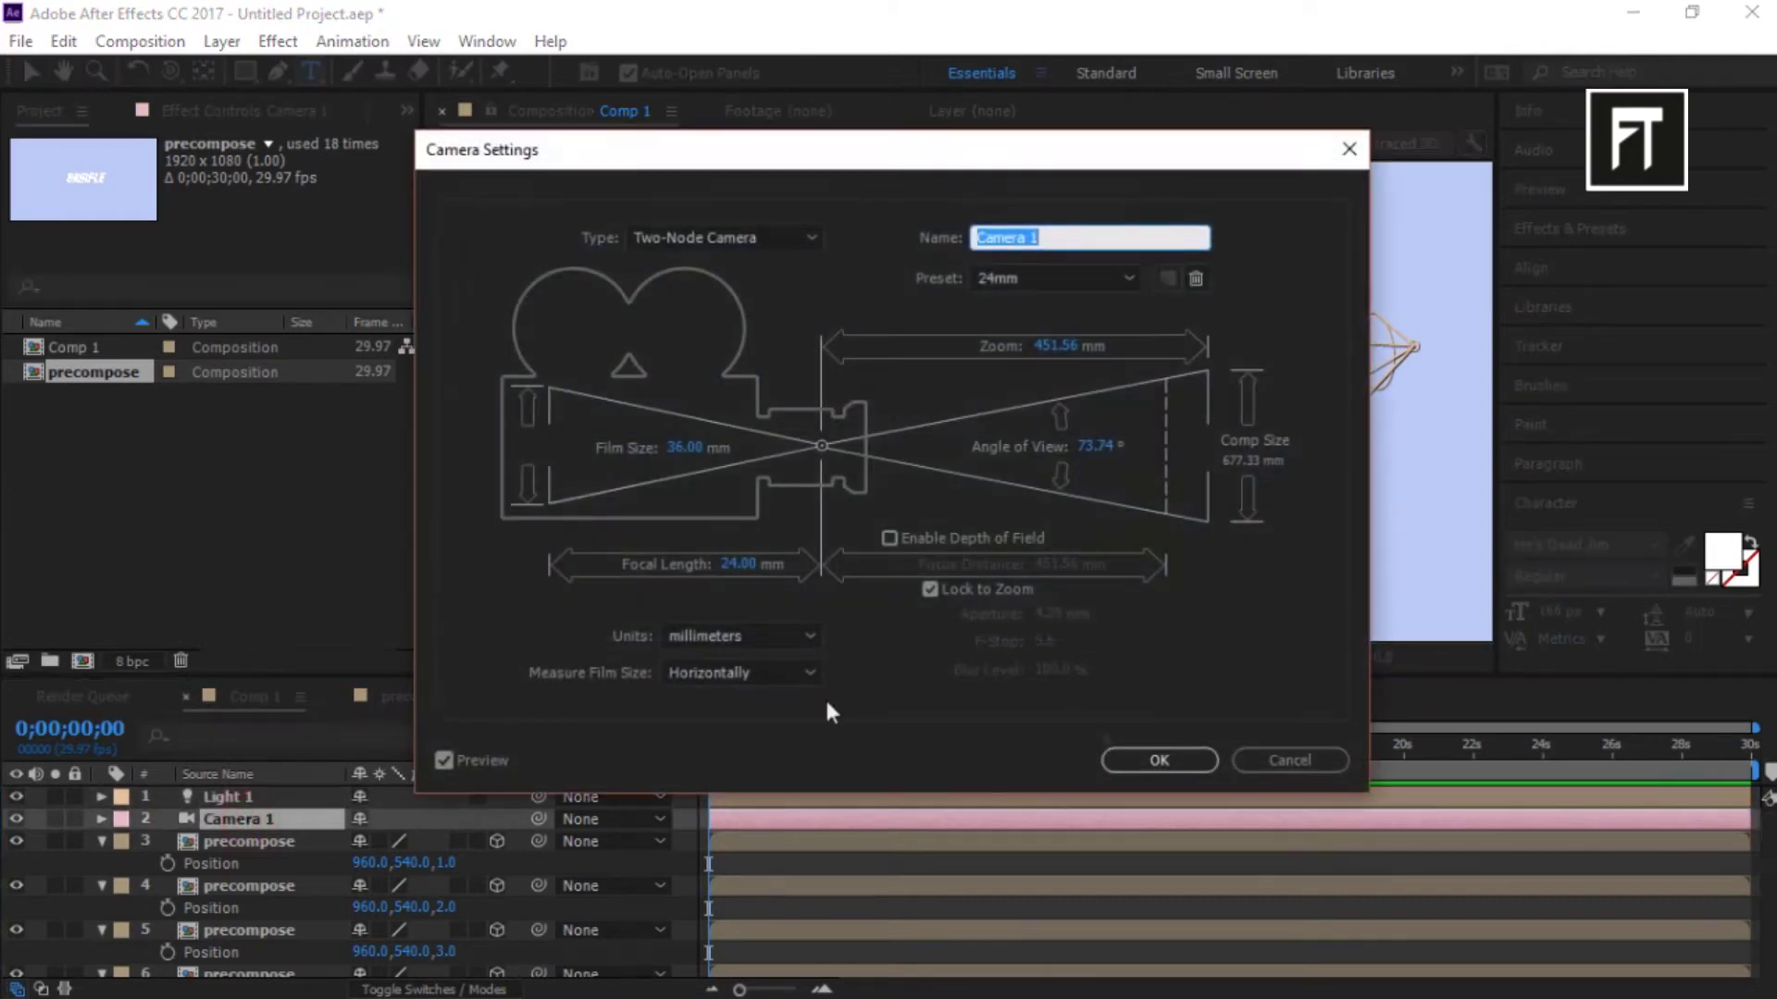
pyautogui.click(1290, 761)
pyautogui.click(170, 72)
pyautogui.moveTo(1194, 365); pyautogui.dragTo(1188, 365)
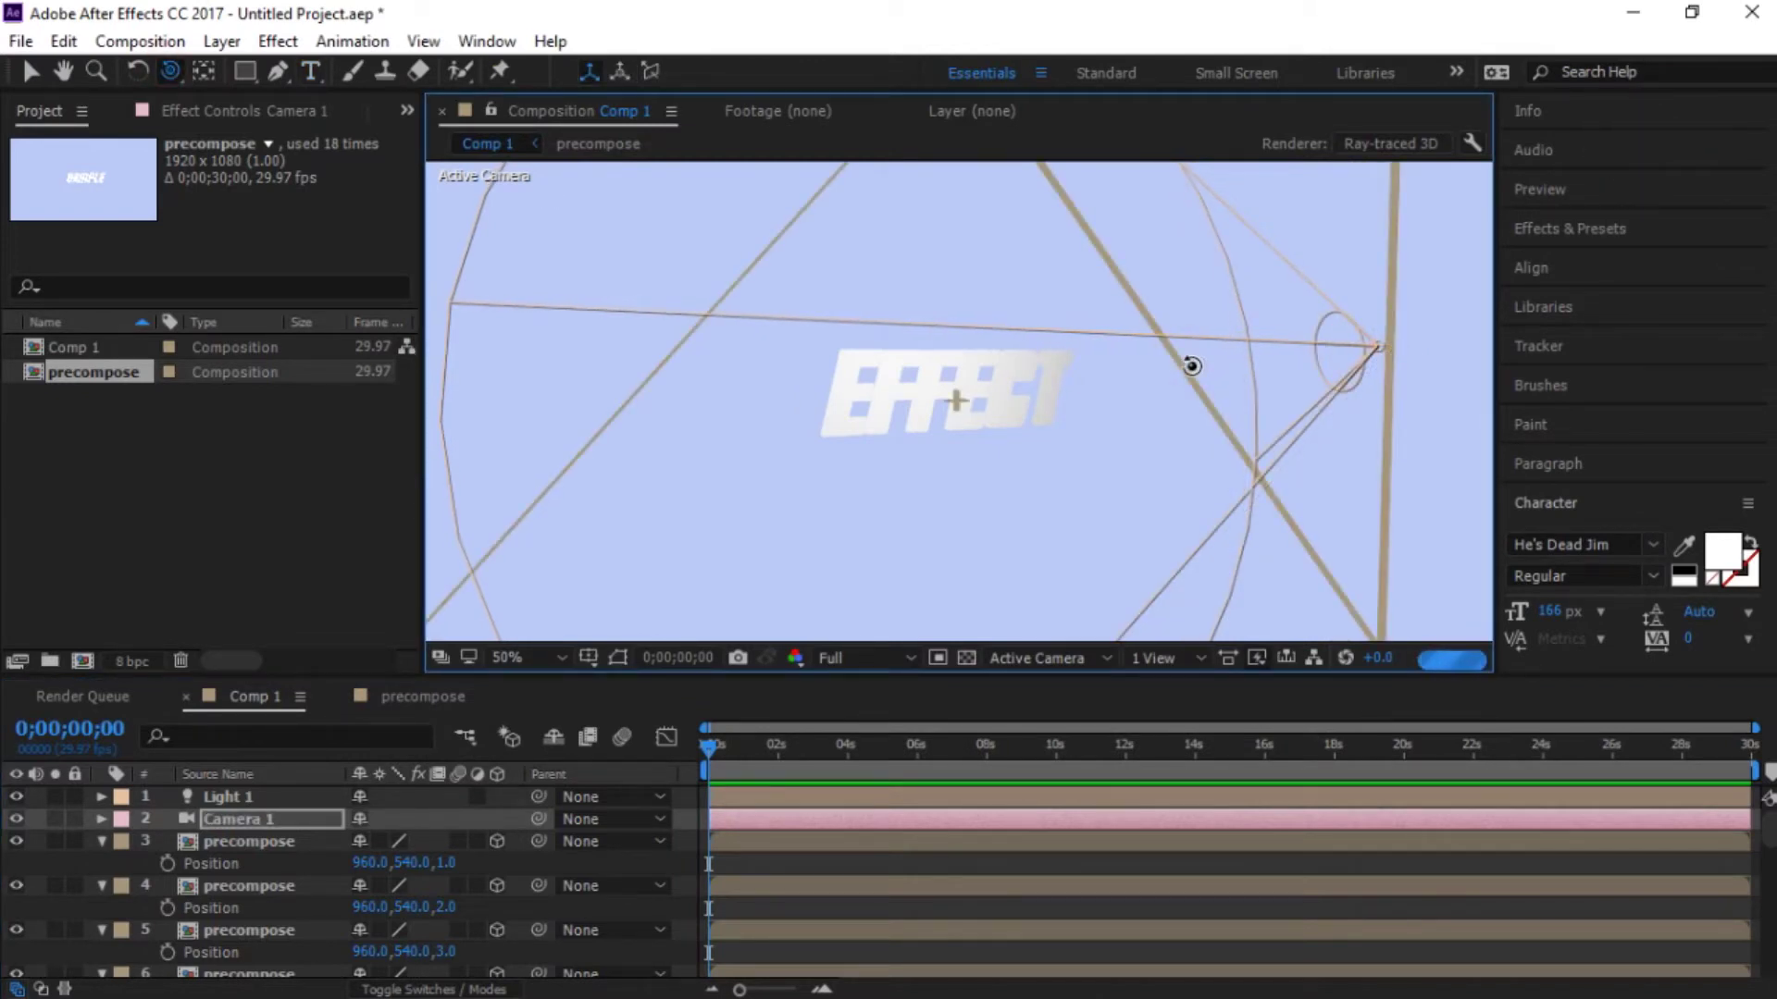
pyautogui.scroll(-2, 1192, 366)
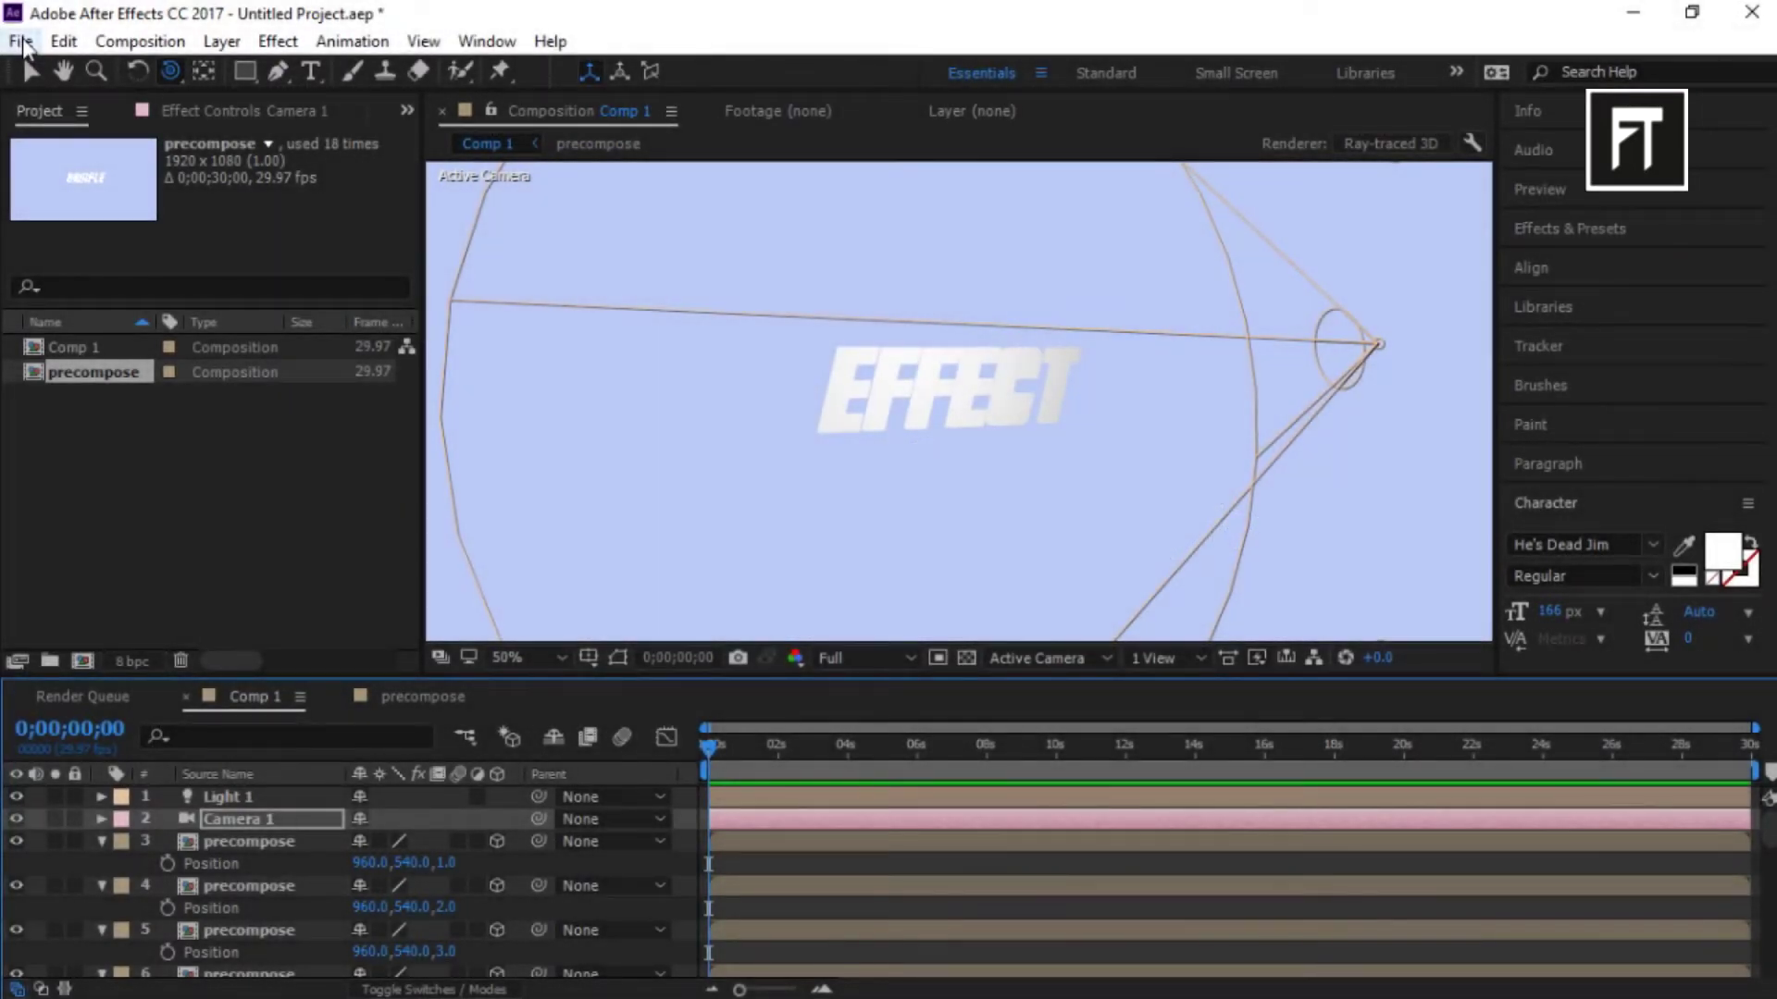
# - Start a new project without saving the current one and create a 1920 x 1080 composition named Comp 1
pyautogui.click(22, 42)
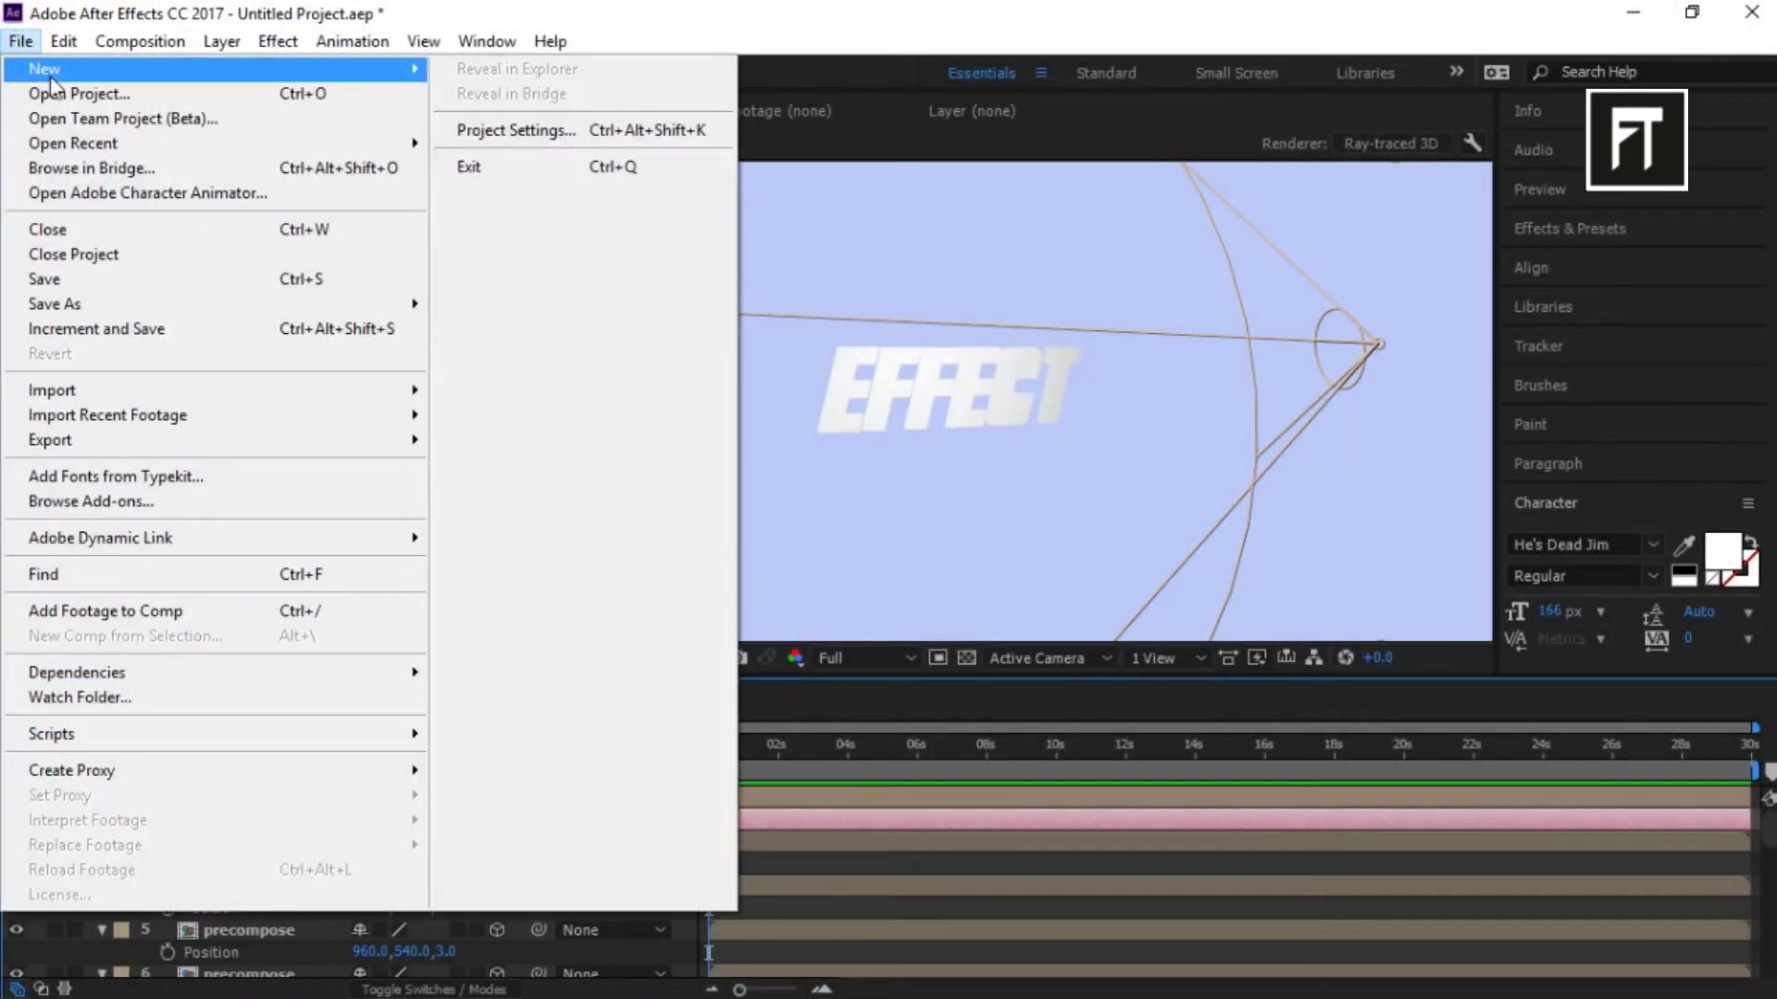
pyautogui.moveTo(55, 63)
pyautogui.click(530, 69)
pyautogui.click(974, 546)
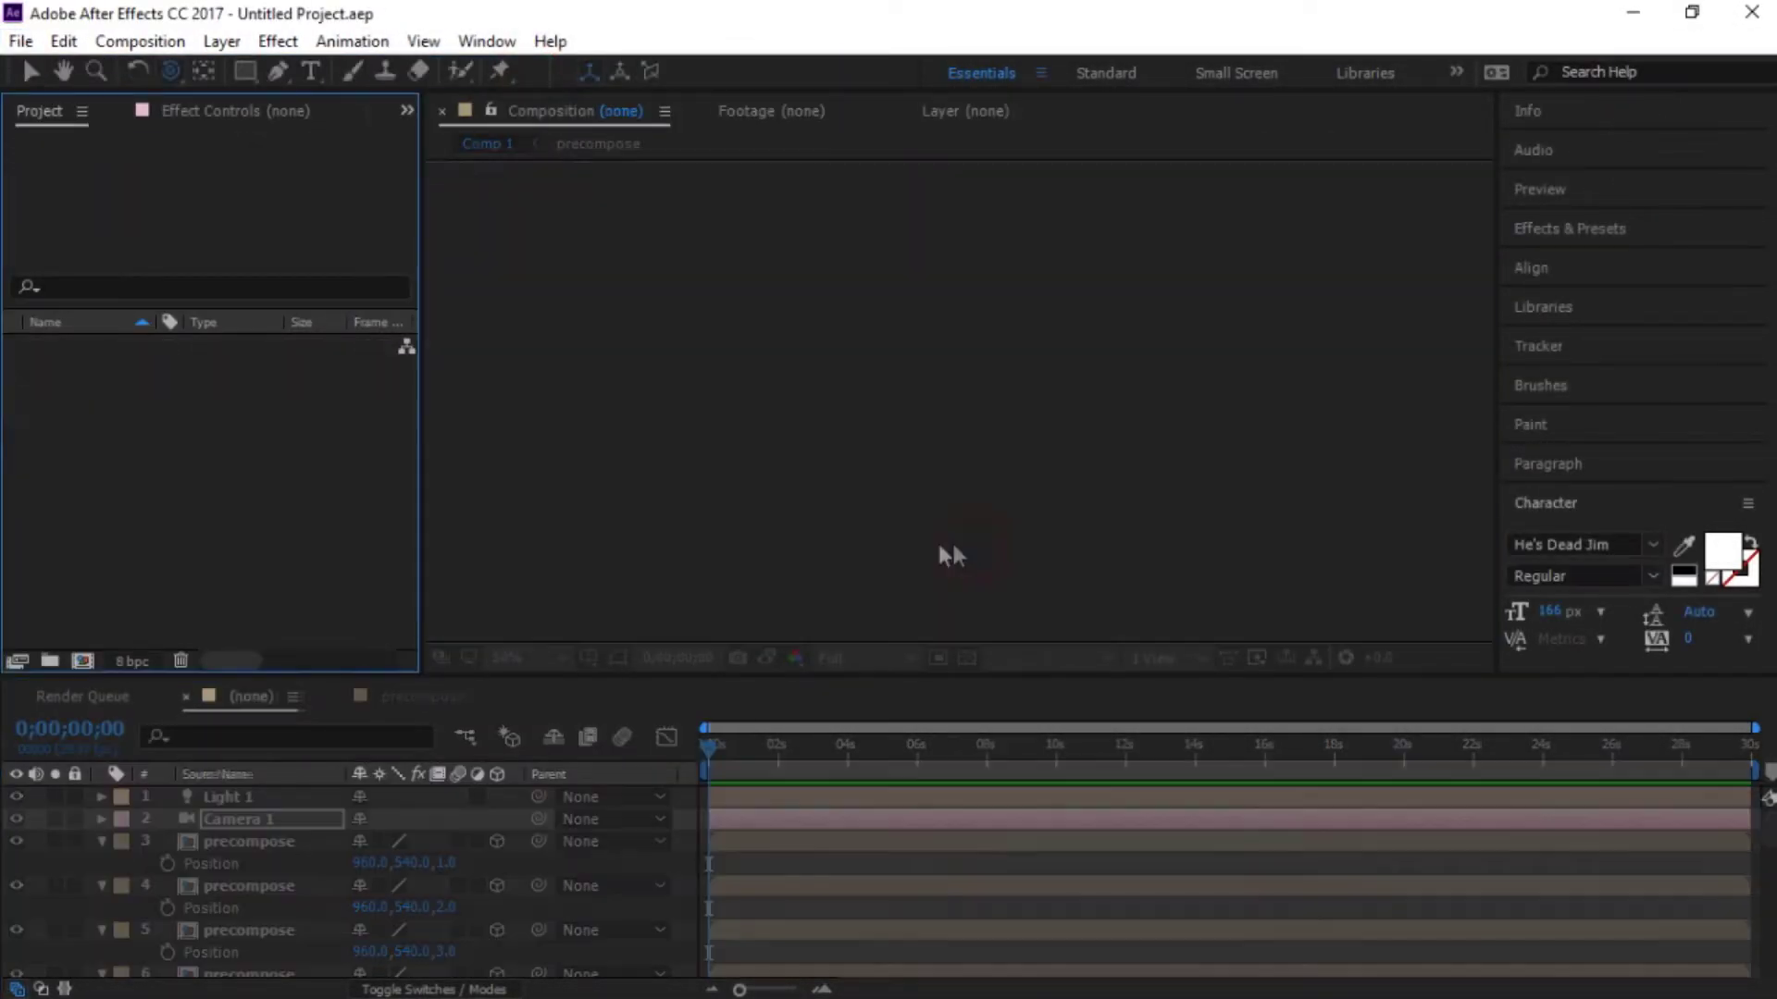
pyautogui.click(83, 660)
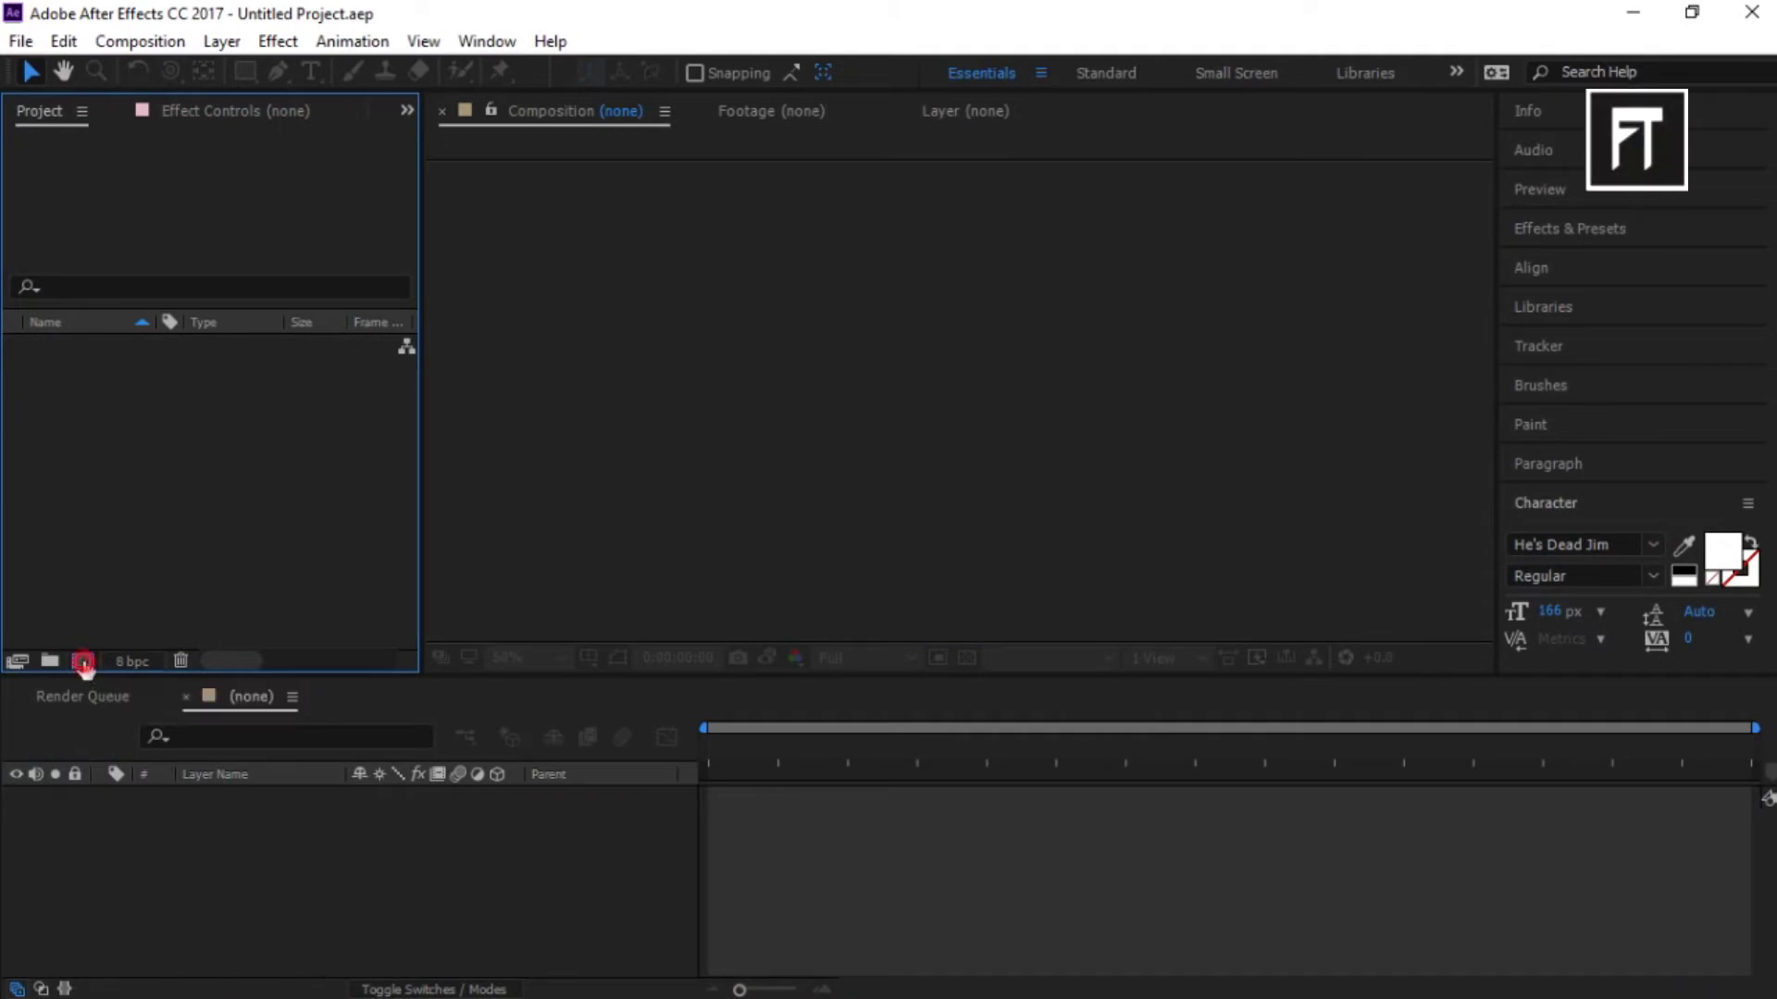
pyautogui.click(1015, 719)
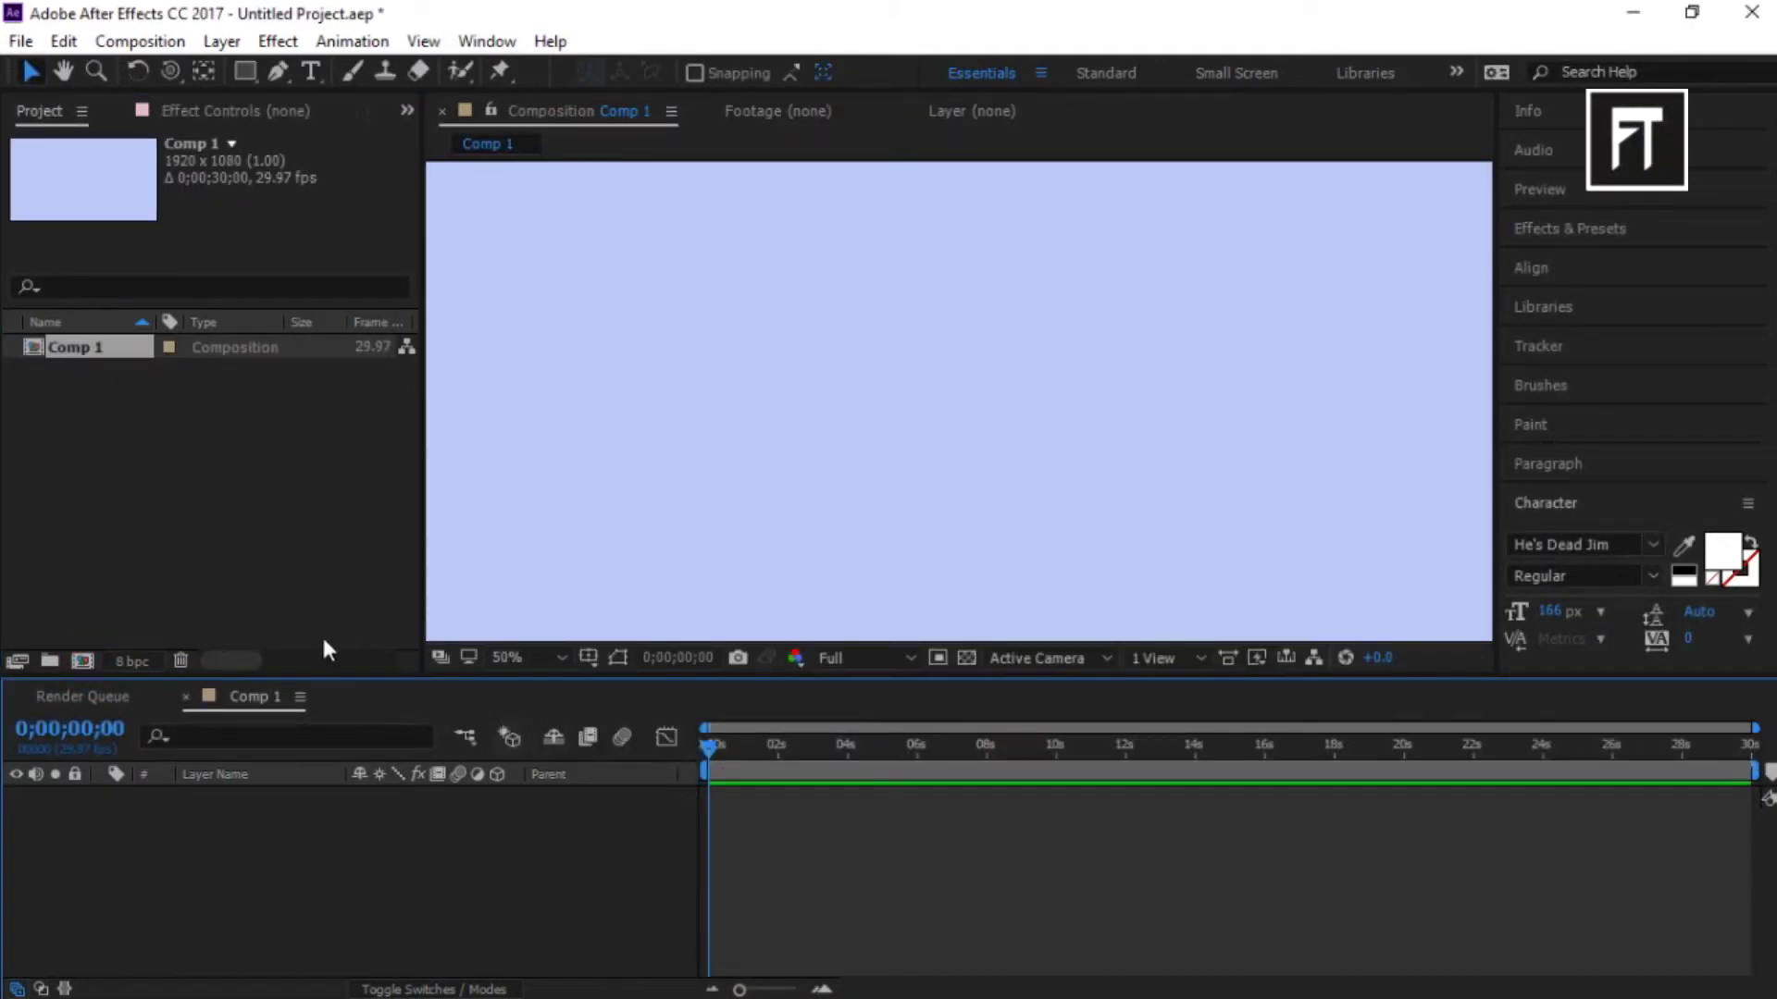
# - Import the green screen clip Untitled.mp4 into the project as footage
pyautogui.click(30, 42)
pyautogui.moveTo(51, 385)
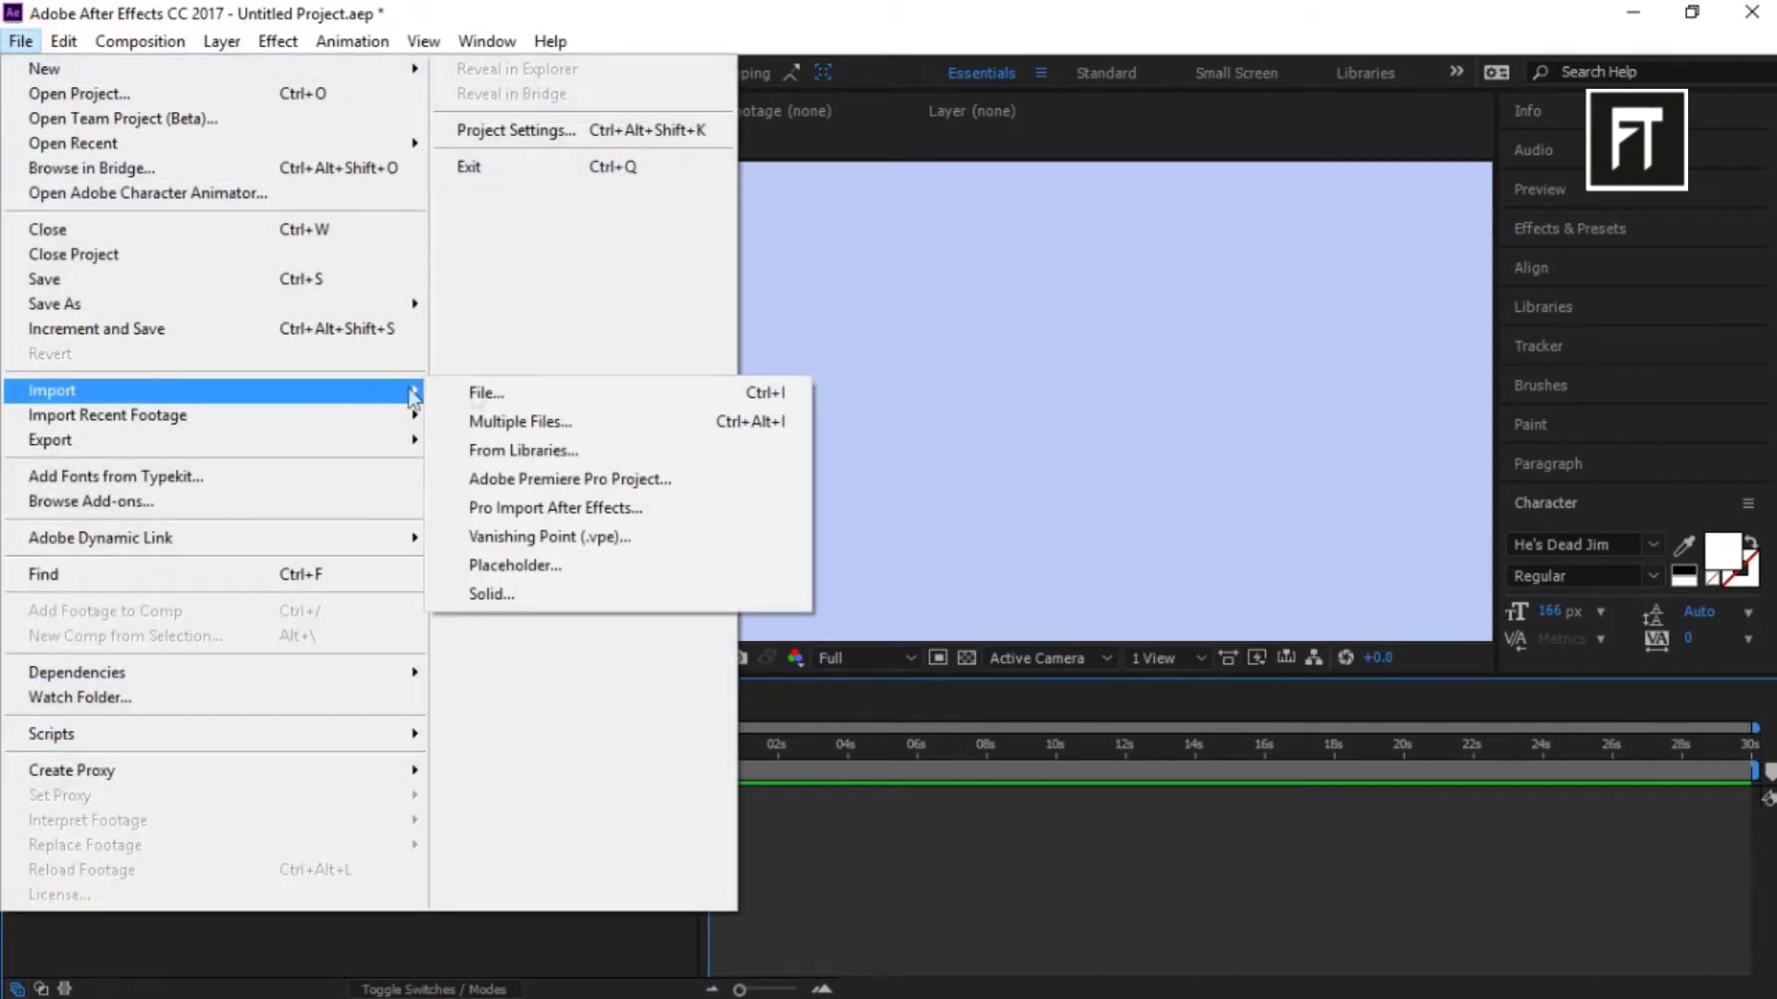
pyautogui.click(524, 388)
pyautogui.click(500, 234)
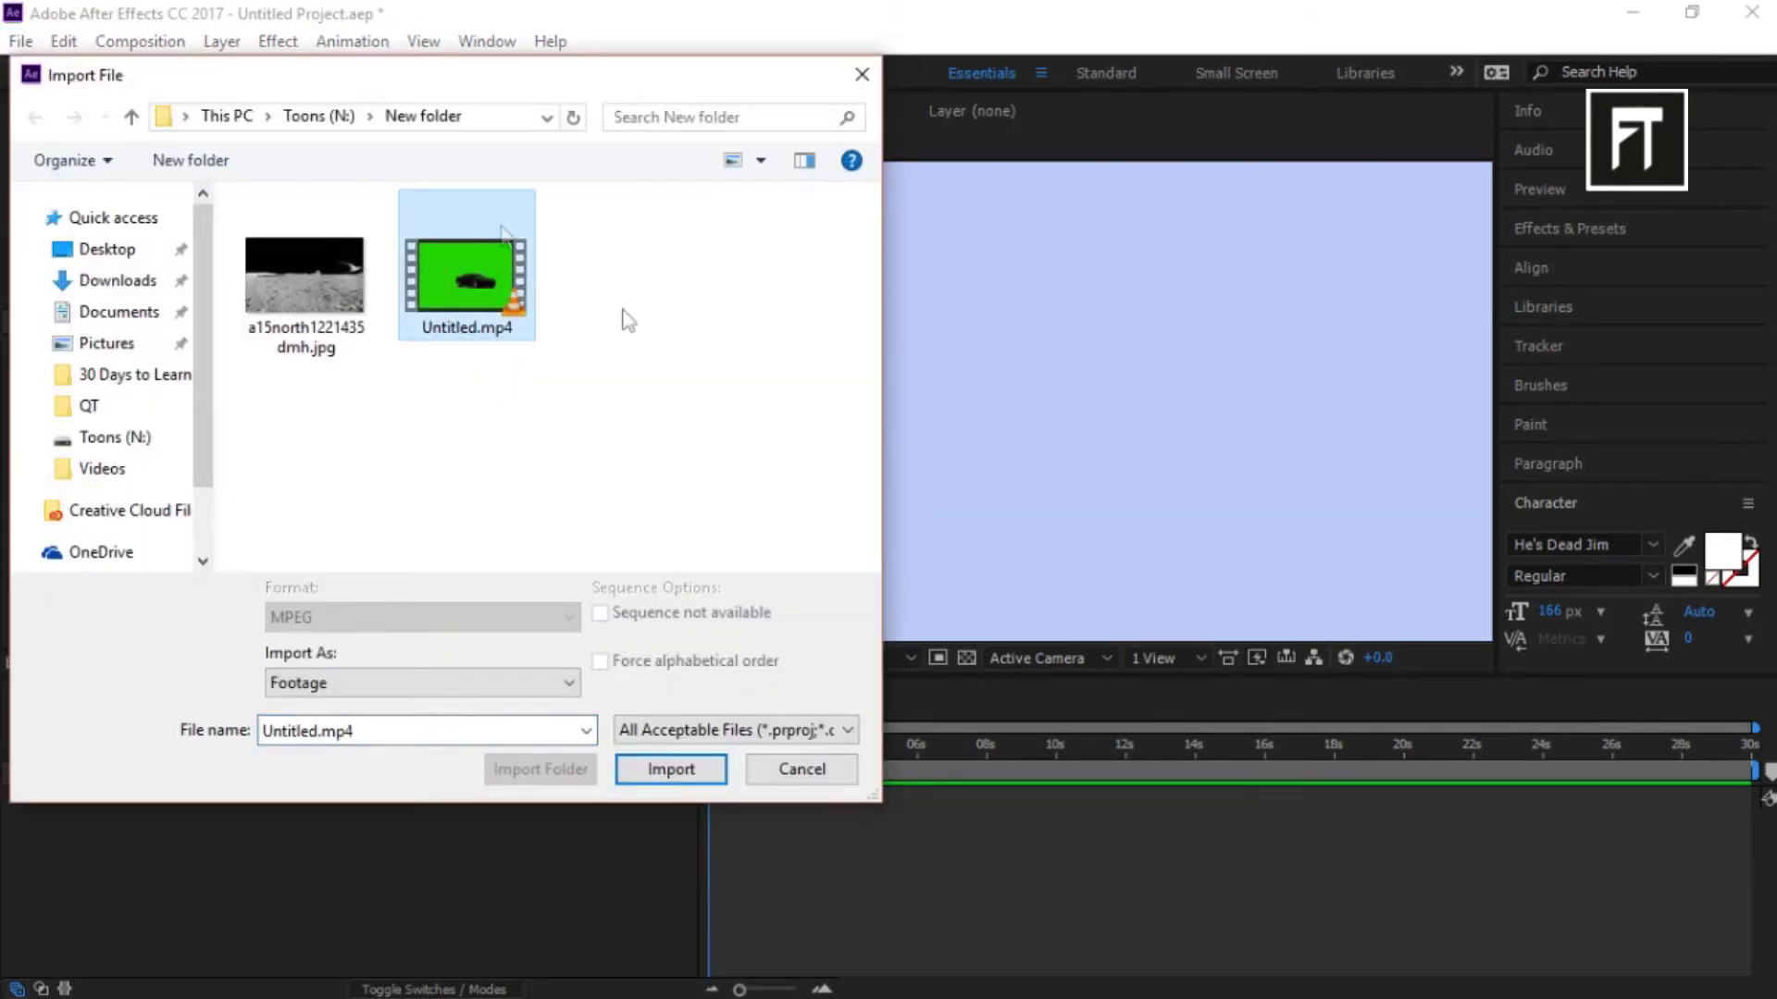
pyautogui.click(670, 769)
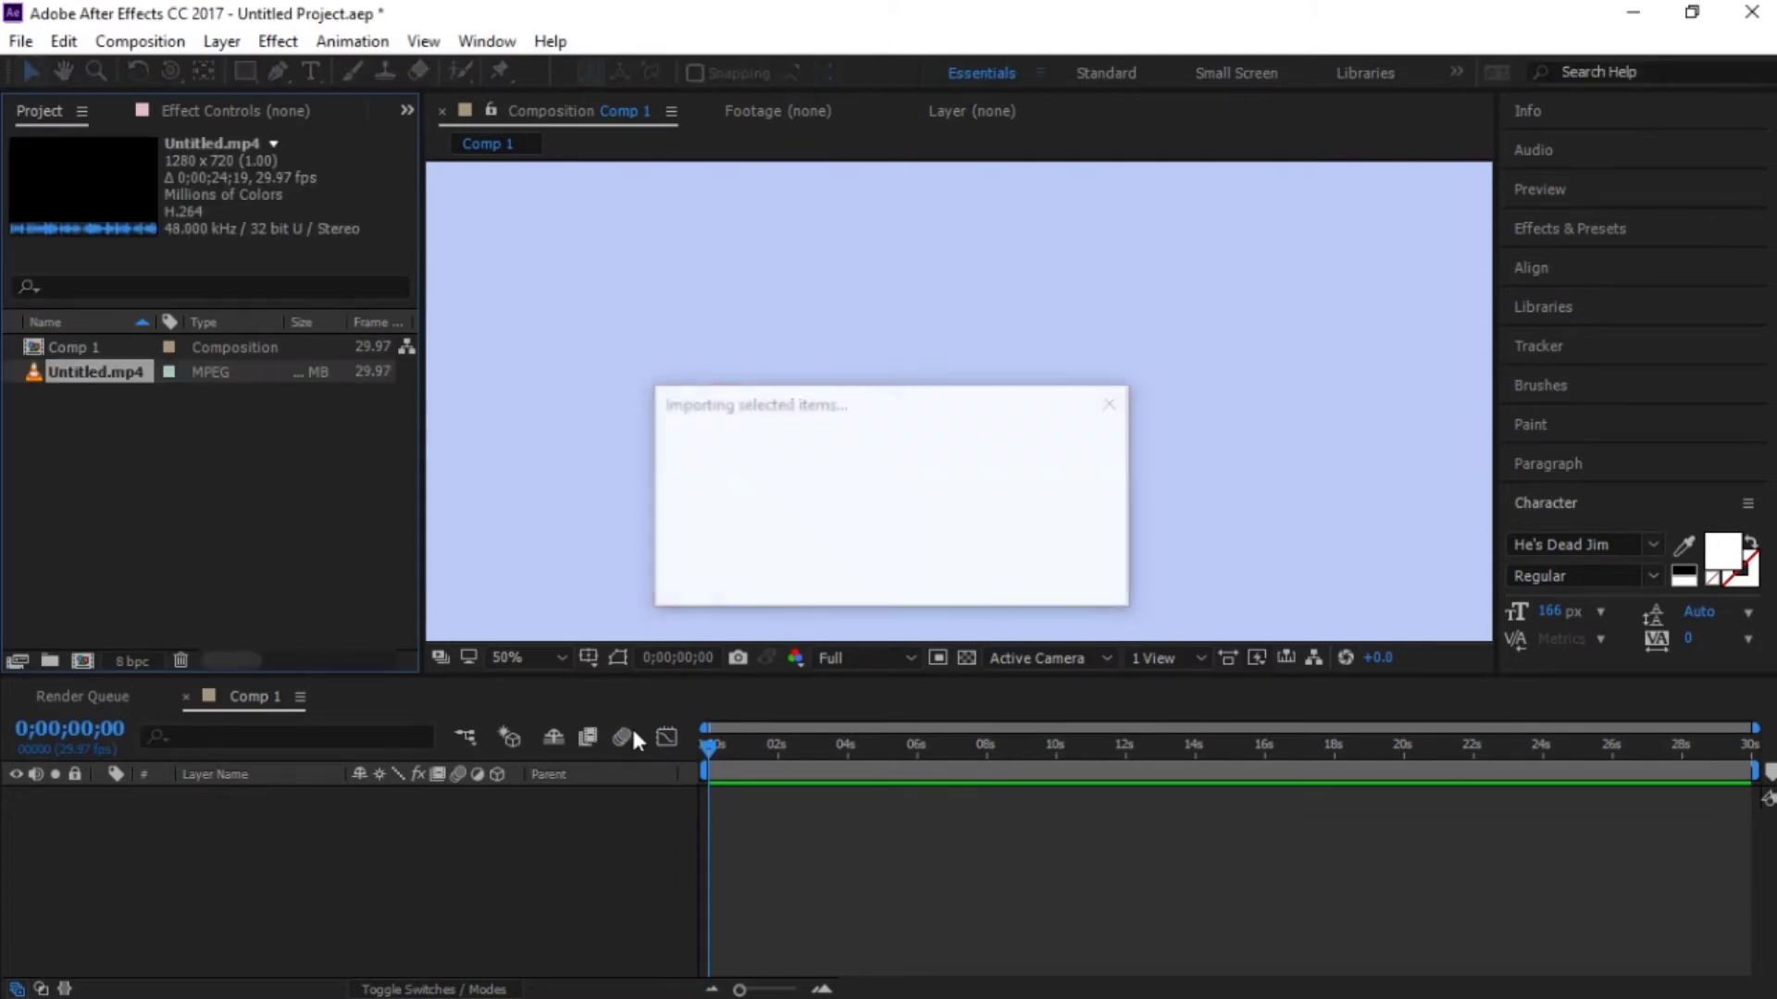
# - Import the background image a15north1221435dmh.jpg into the project
pyautogui.click(20, 40)
pyautogui.moveTo(238, 389)
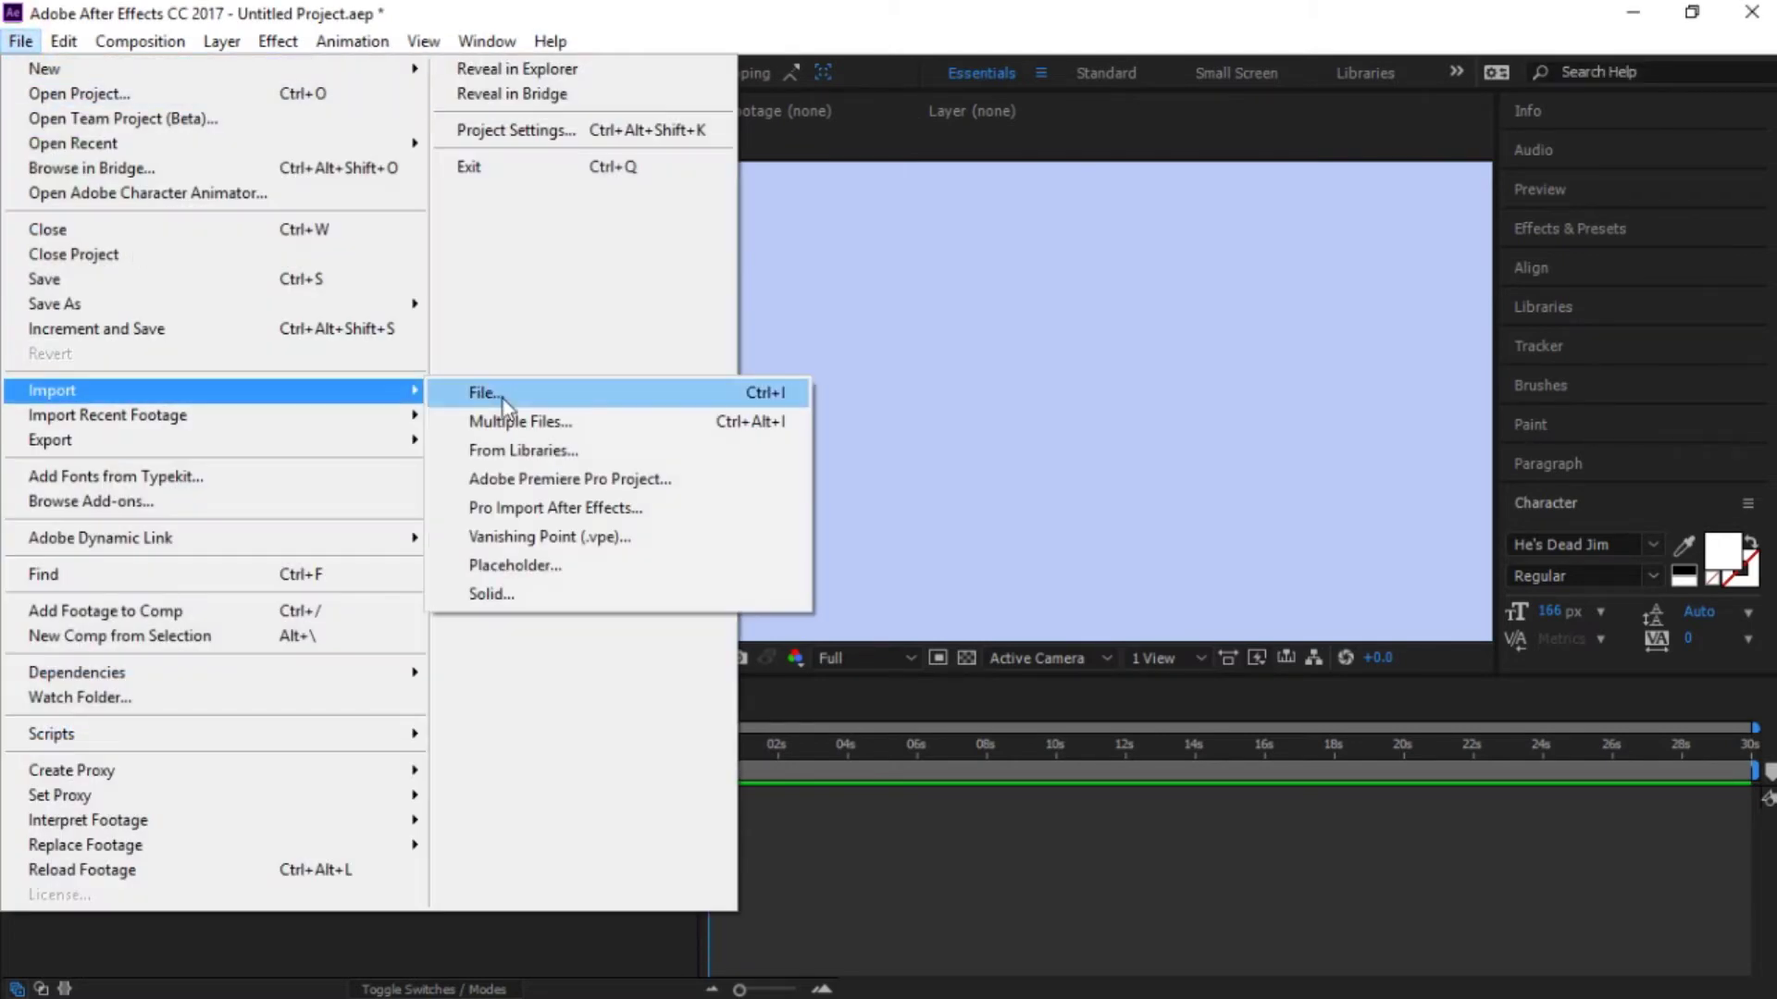
pyautogui.click(498, 398)
pyautogui.click(286, 297)
pyautogui.click(663, 769)
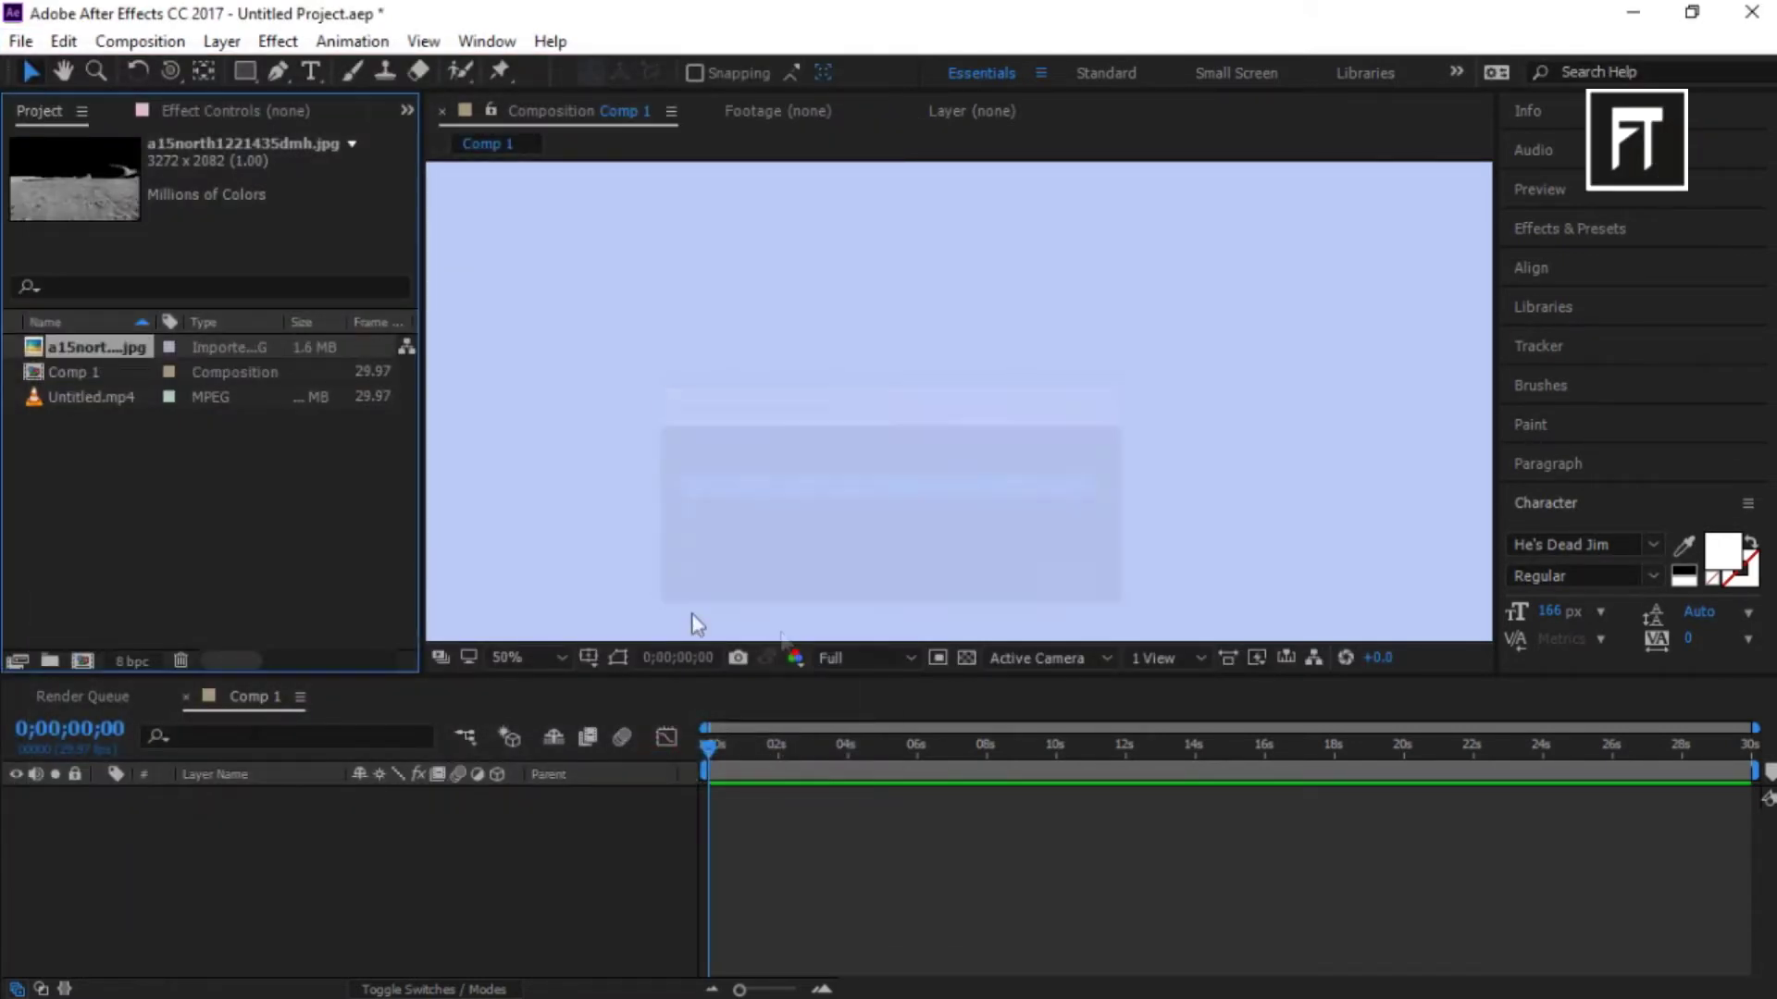
# - Create a composition from Untitled.mp4 and add the a15north1221435dmh.jpg image as a layer beneath the clip
pyautogui.click(121, 424)
pyautogui.click(86, 398)
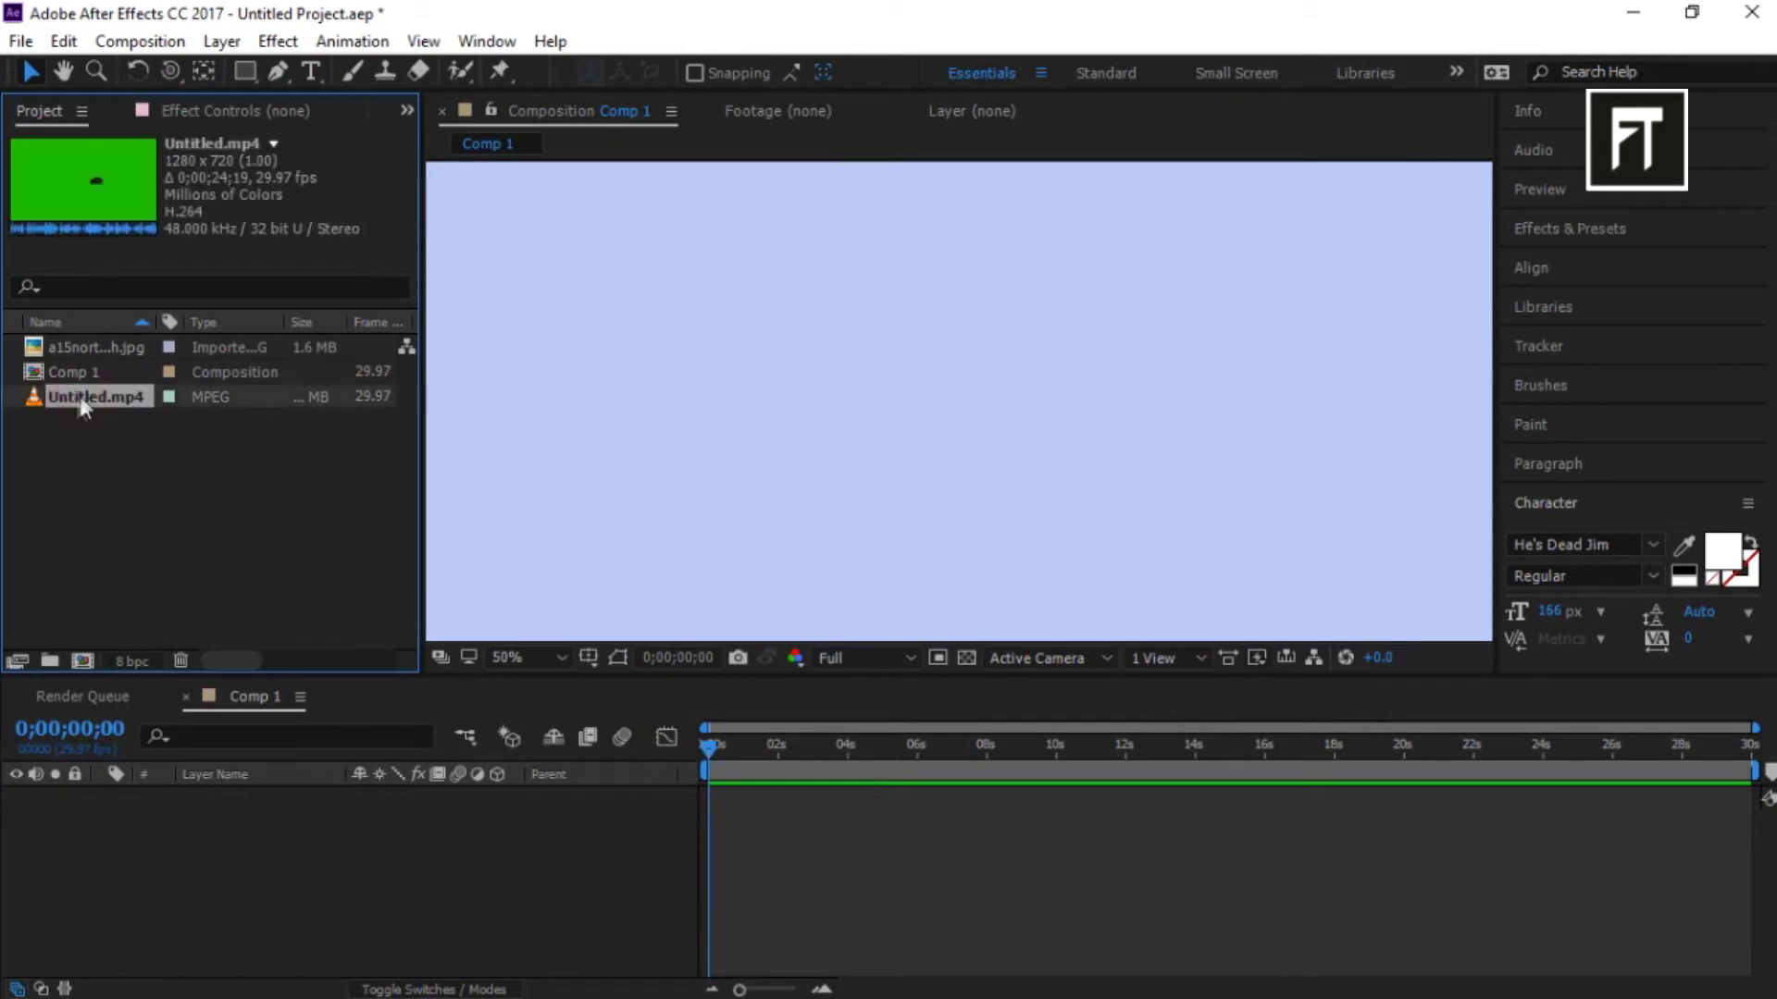
pyautogui.moveTo(79, 405); pyautogui.dragTo(87, 665)
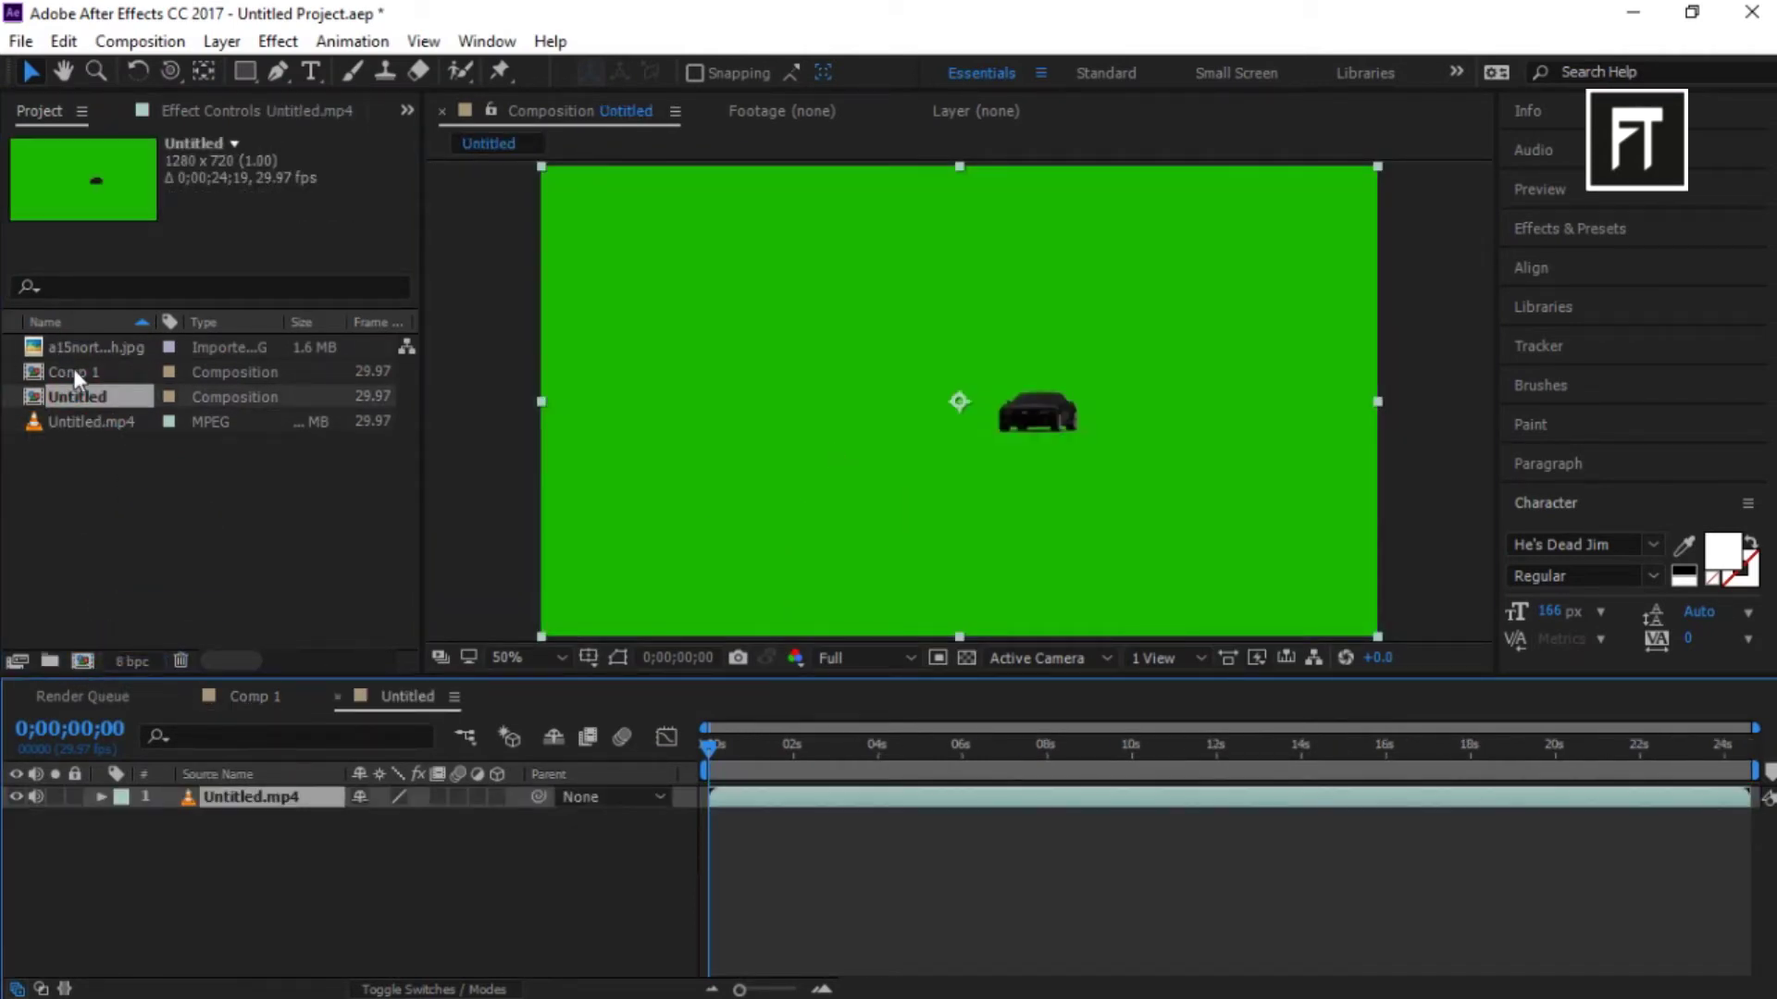
pyautogui.moveTo(85, 352); pyautogui.dragTo(106, 856)
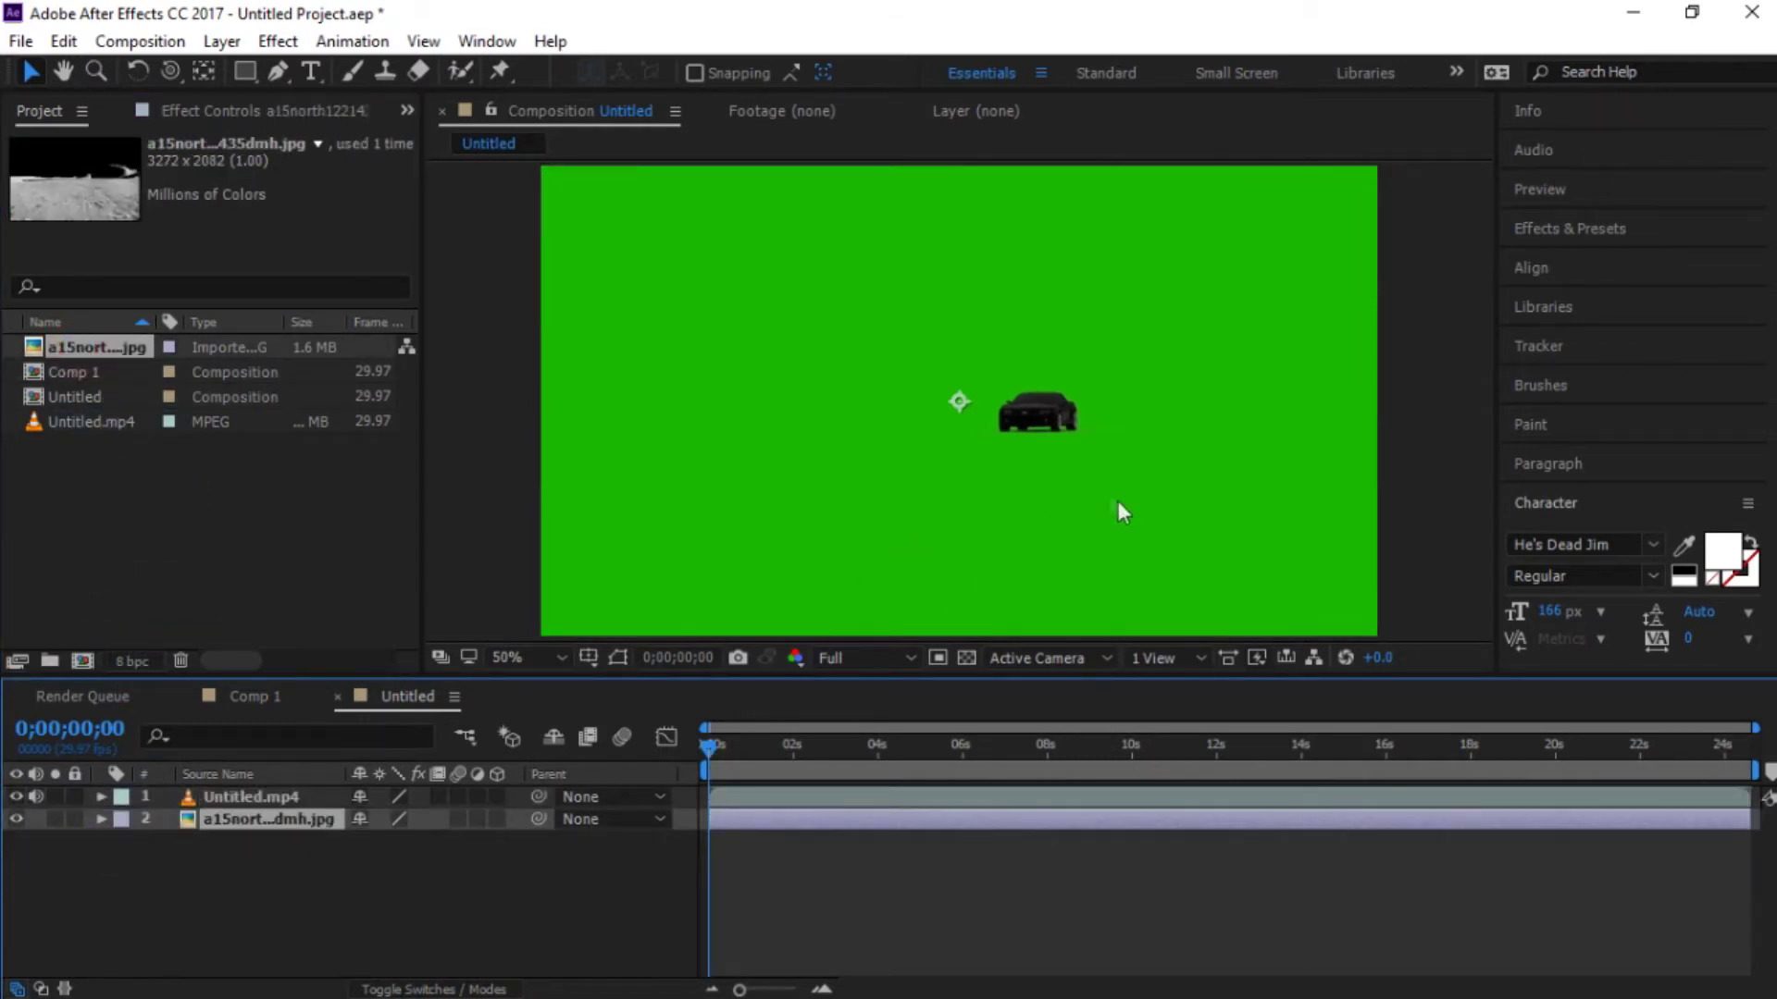
# - Find the Keylight (1.2) effect and apply it to the Untitled.mp4 layer
pyautogui.click(1629, 231)
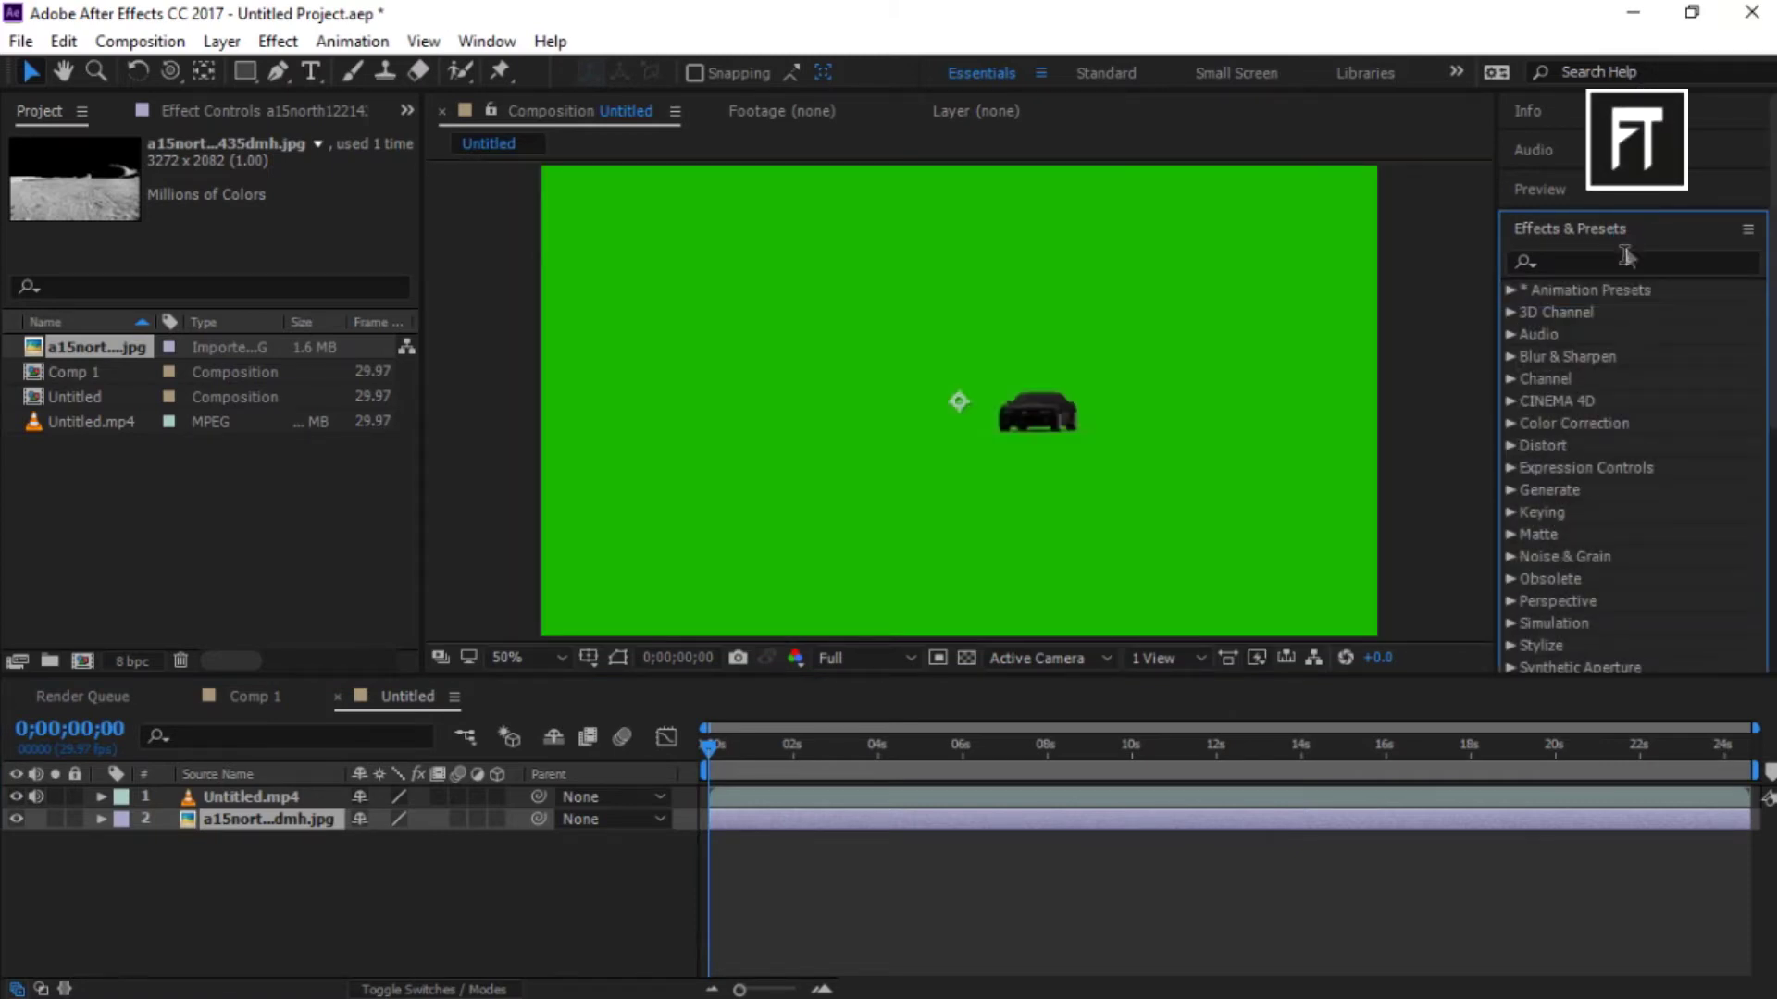
pyautogui.click(1620, 263)
pyautogui.write('keyligh')
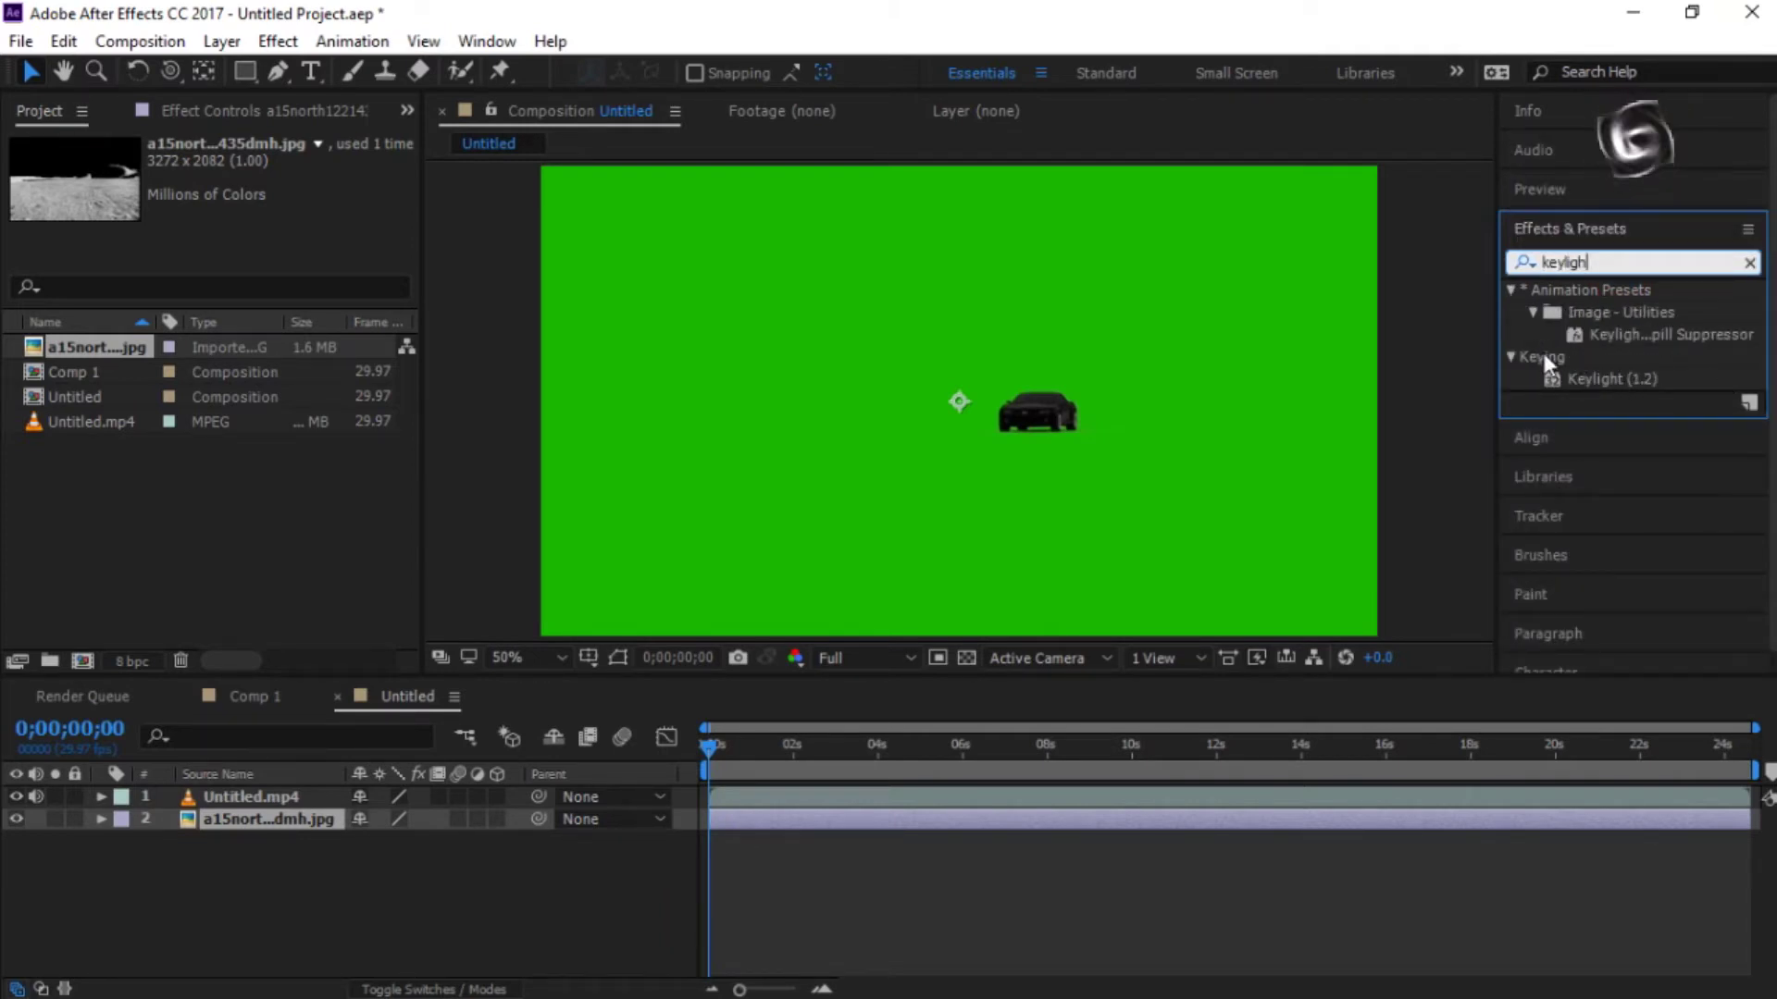
pyautogui.moveTo(1614, 375); pyautogui.dragTo(262, 808)
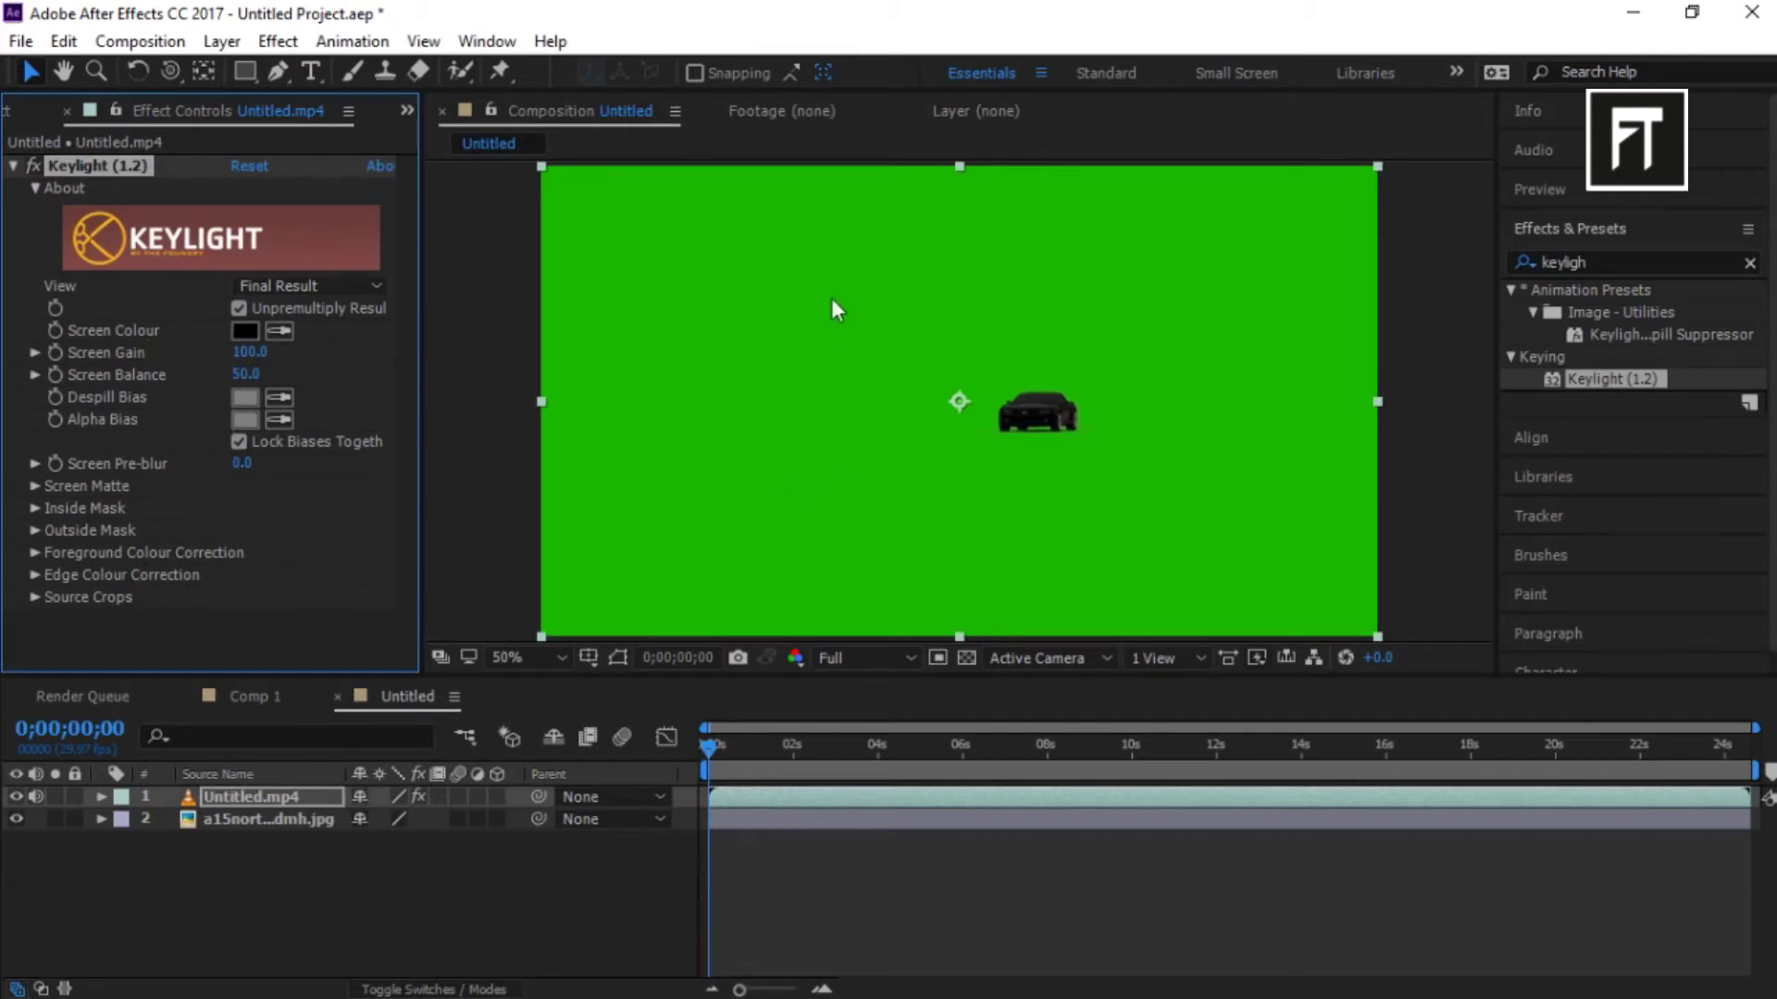
# - Sample the green background as Keylight's Screen Colour and set the Screen Matte's Clip Black to 16 and Clip White to 65
pyautogui.click(278, 331)
pyautogui.click(666, 306)
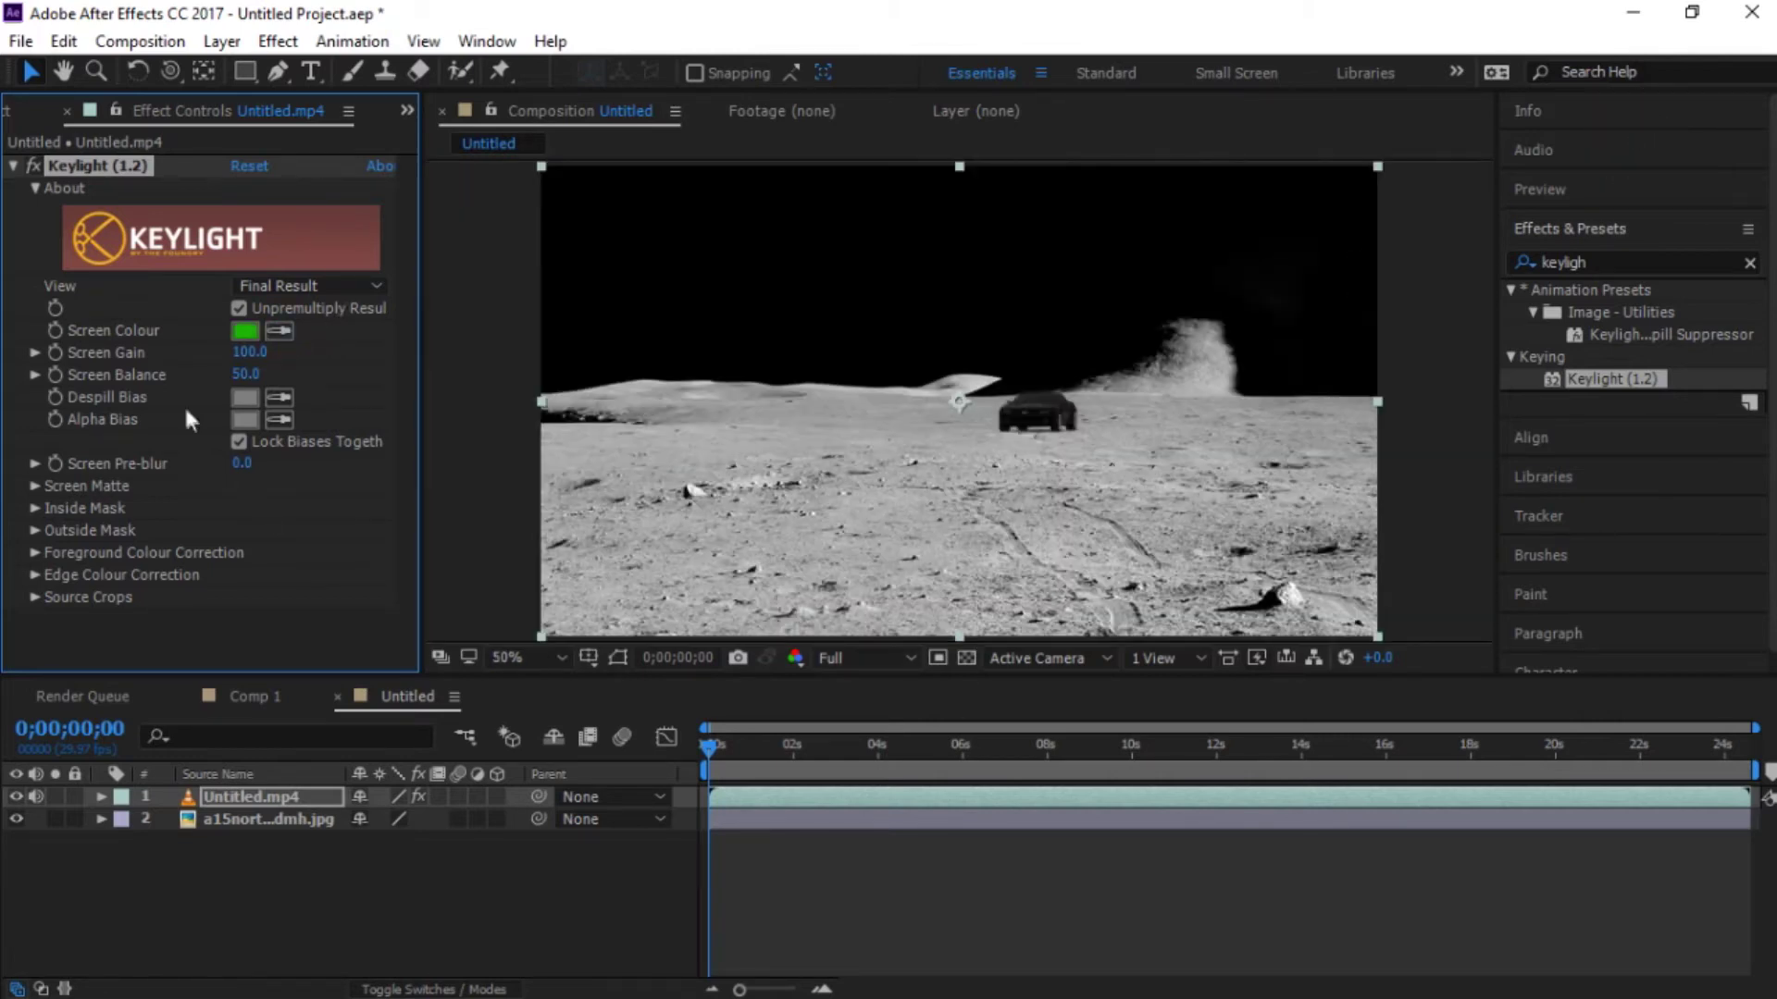
pyautogui.click(33, 487)
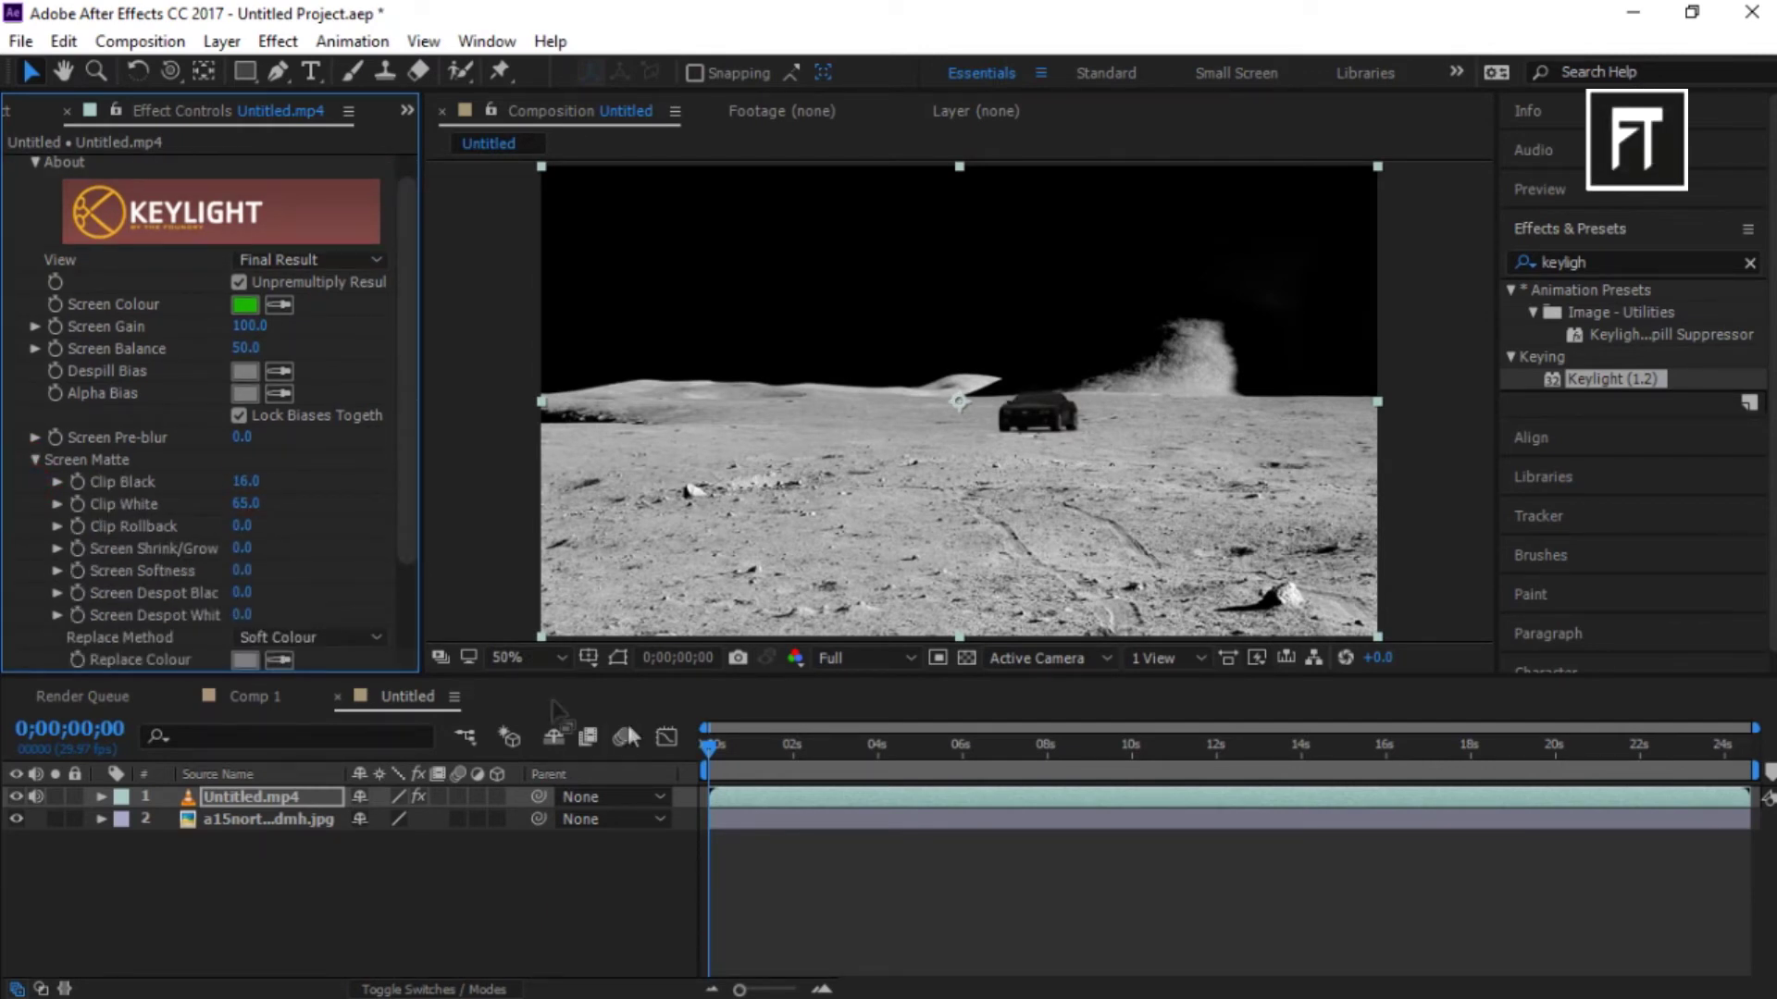
pyautogui.moveTo(711, 748); pyautogui.dragTo(902, 747)
pyautogui.scroll(-3, 231, 564)
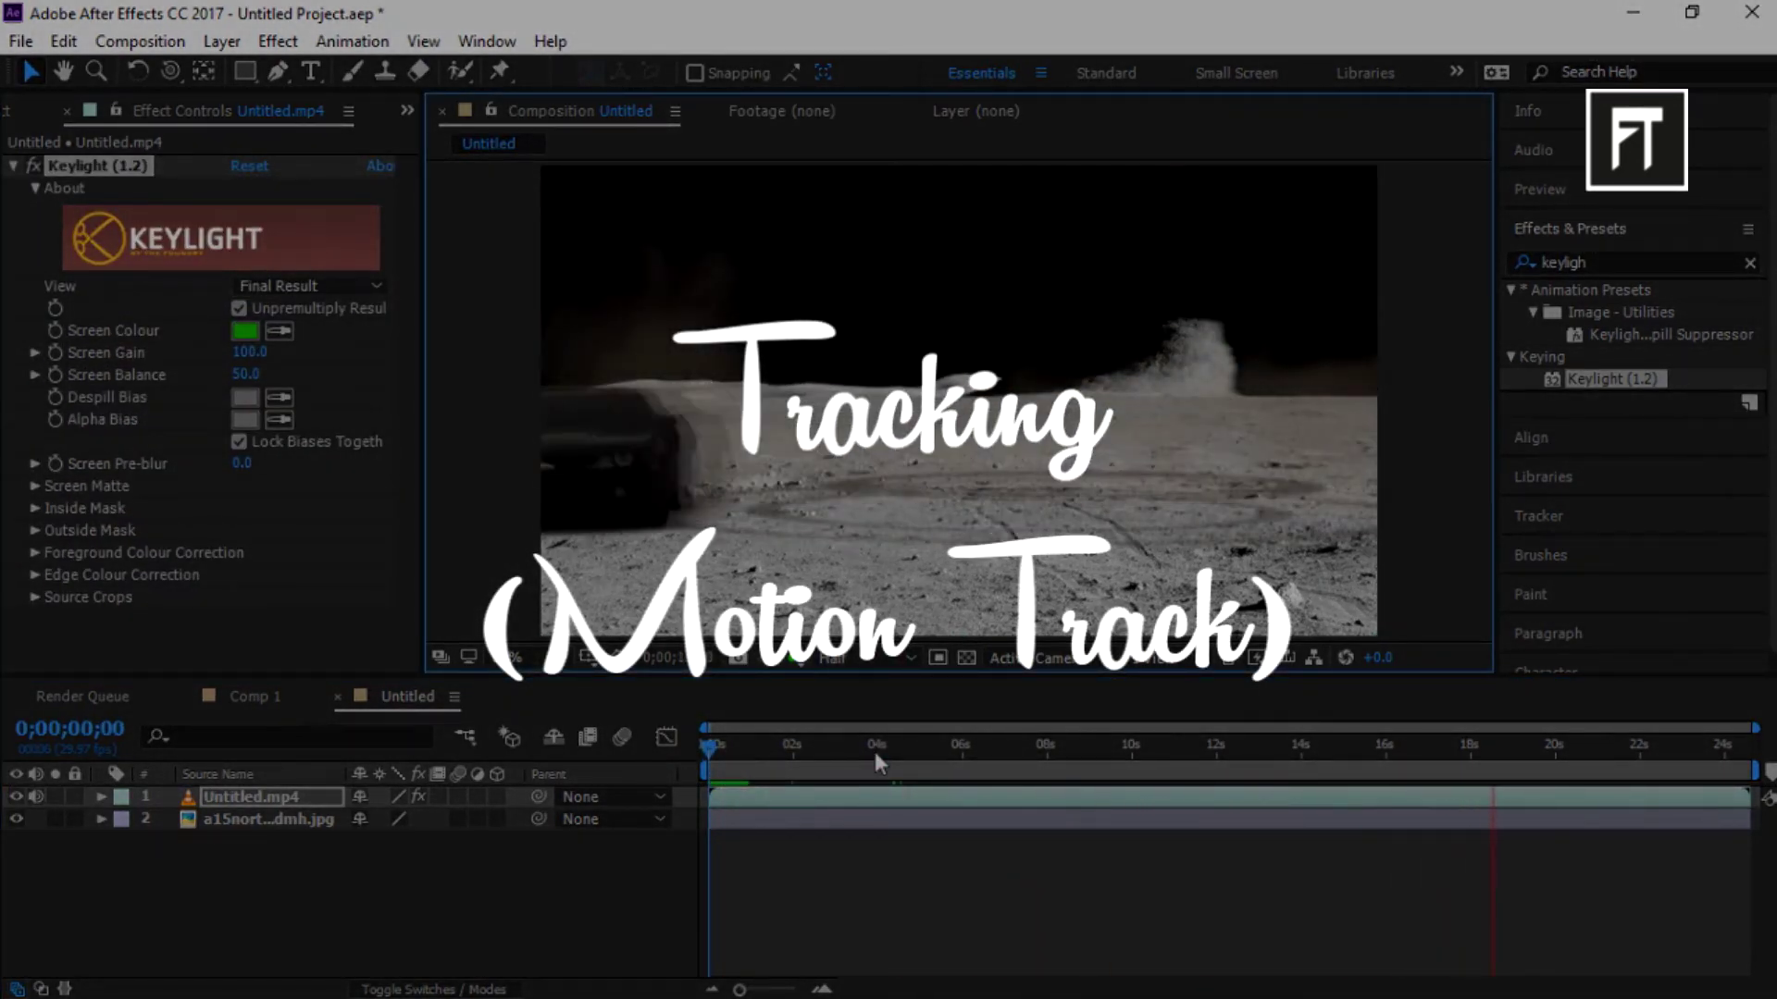
# - Start a new project without saving the keyed one and create Comp 1 with the HDTV 1080 29.97 preset
pyautogui.click(22, 42)
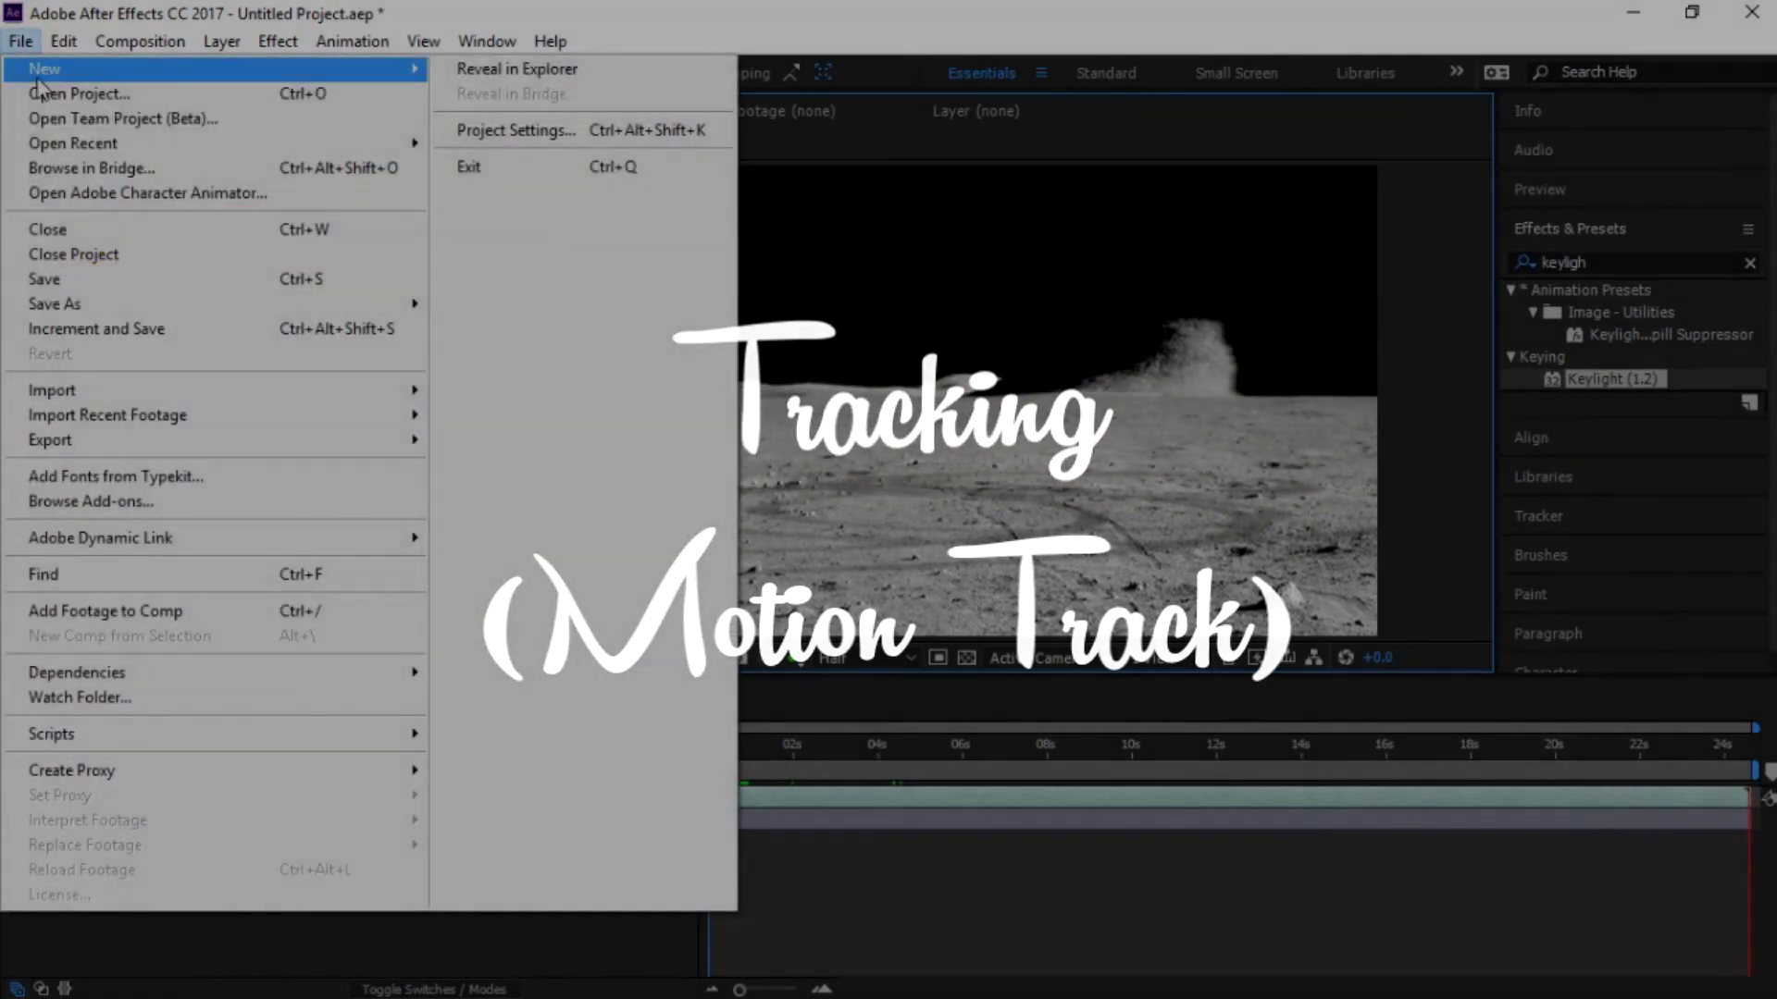
pyautogui.moveTo(92, 69)
pyautogui.click(518, 68)
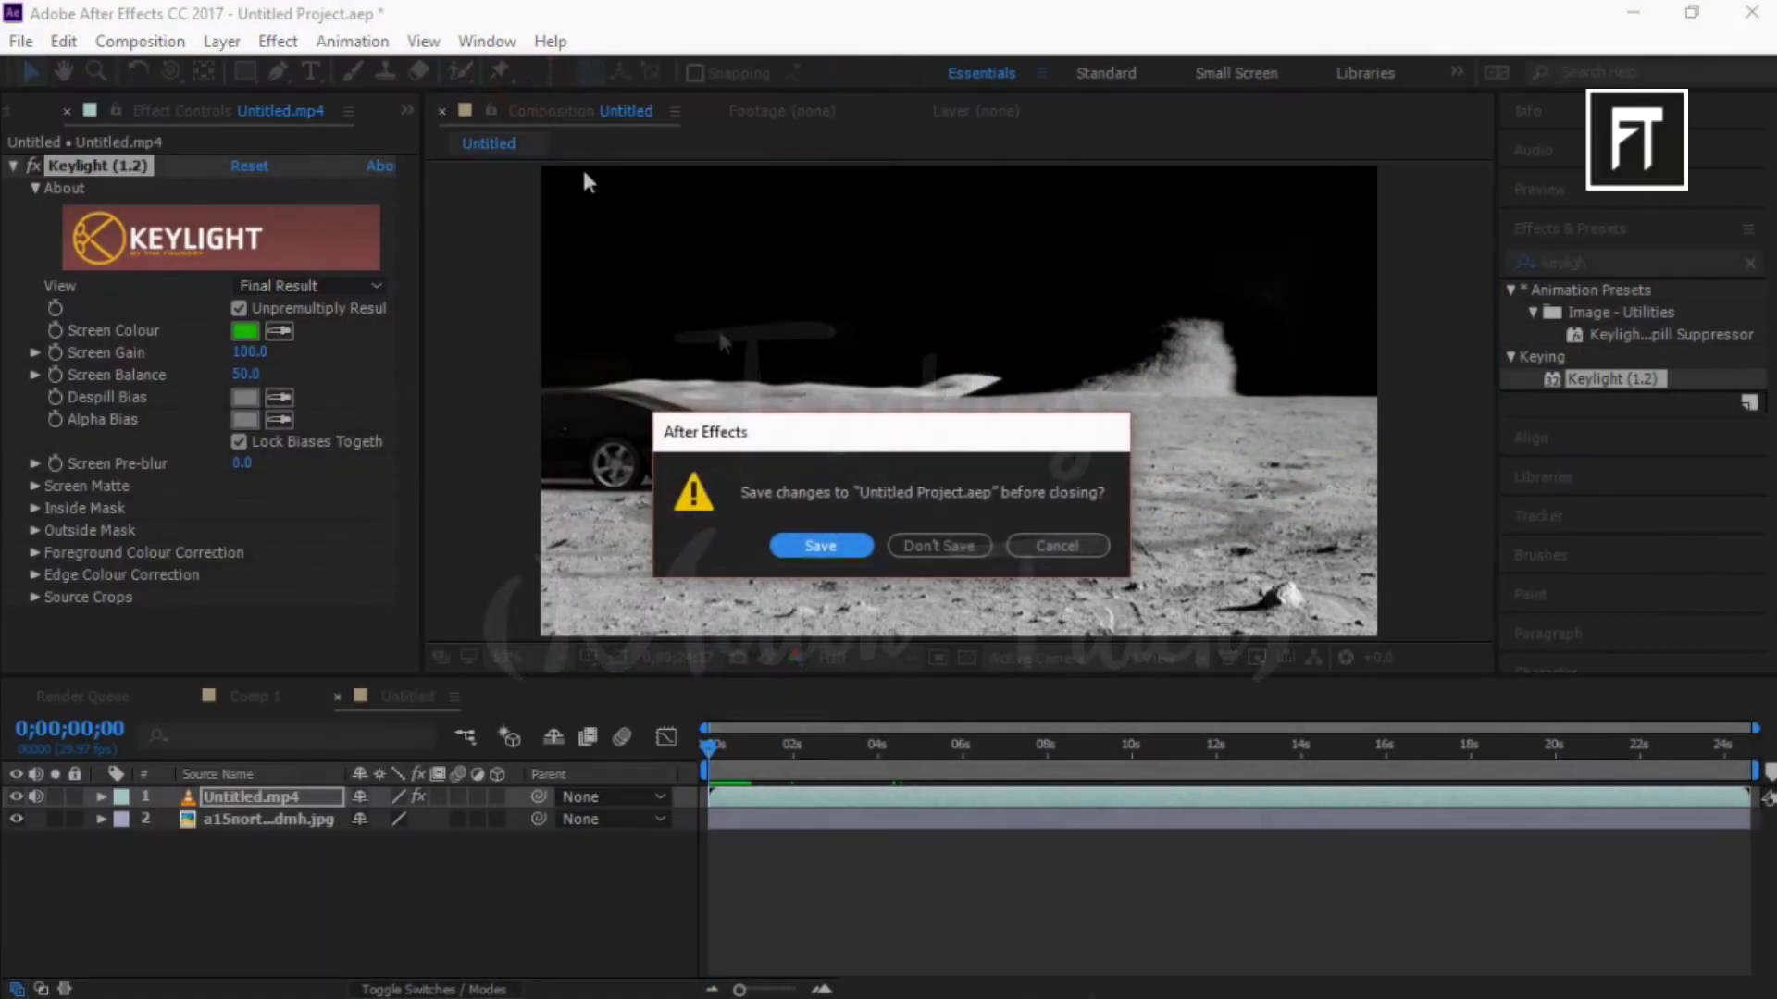
pyautogui.click(981, 548)
pyautogui.click(1032, 555)
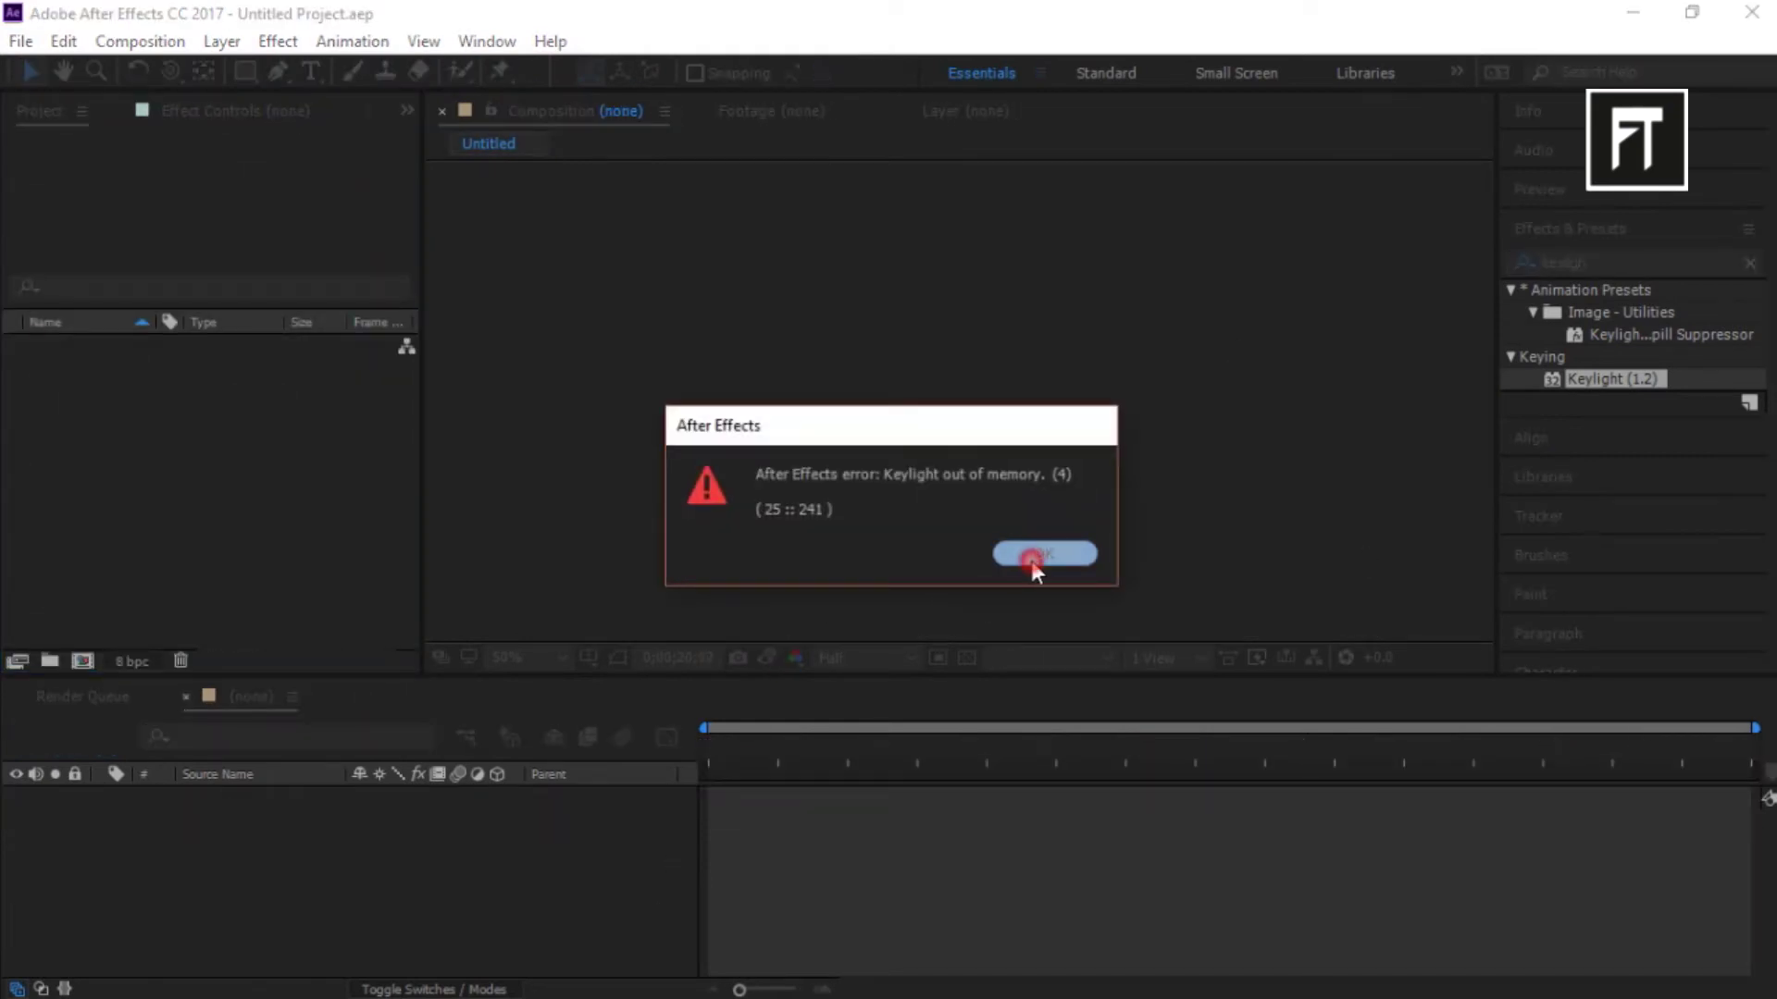
pyautogui.click(82, 659)
pyautogui.click(1005, 708)
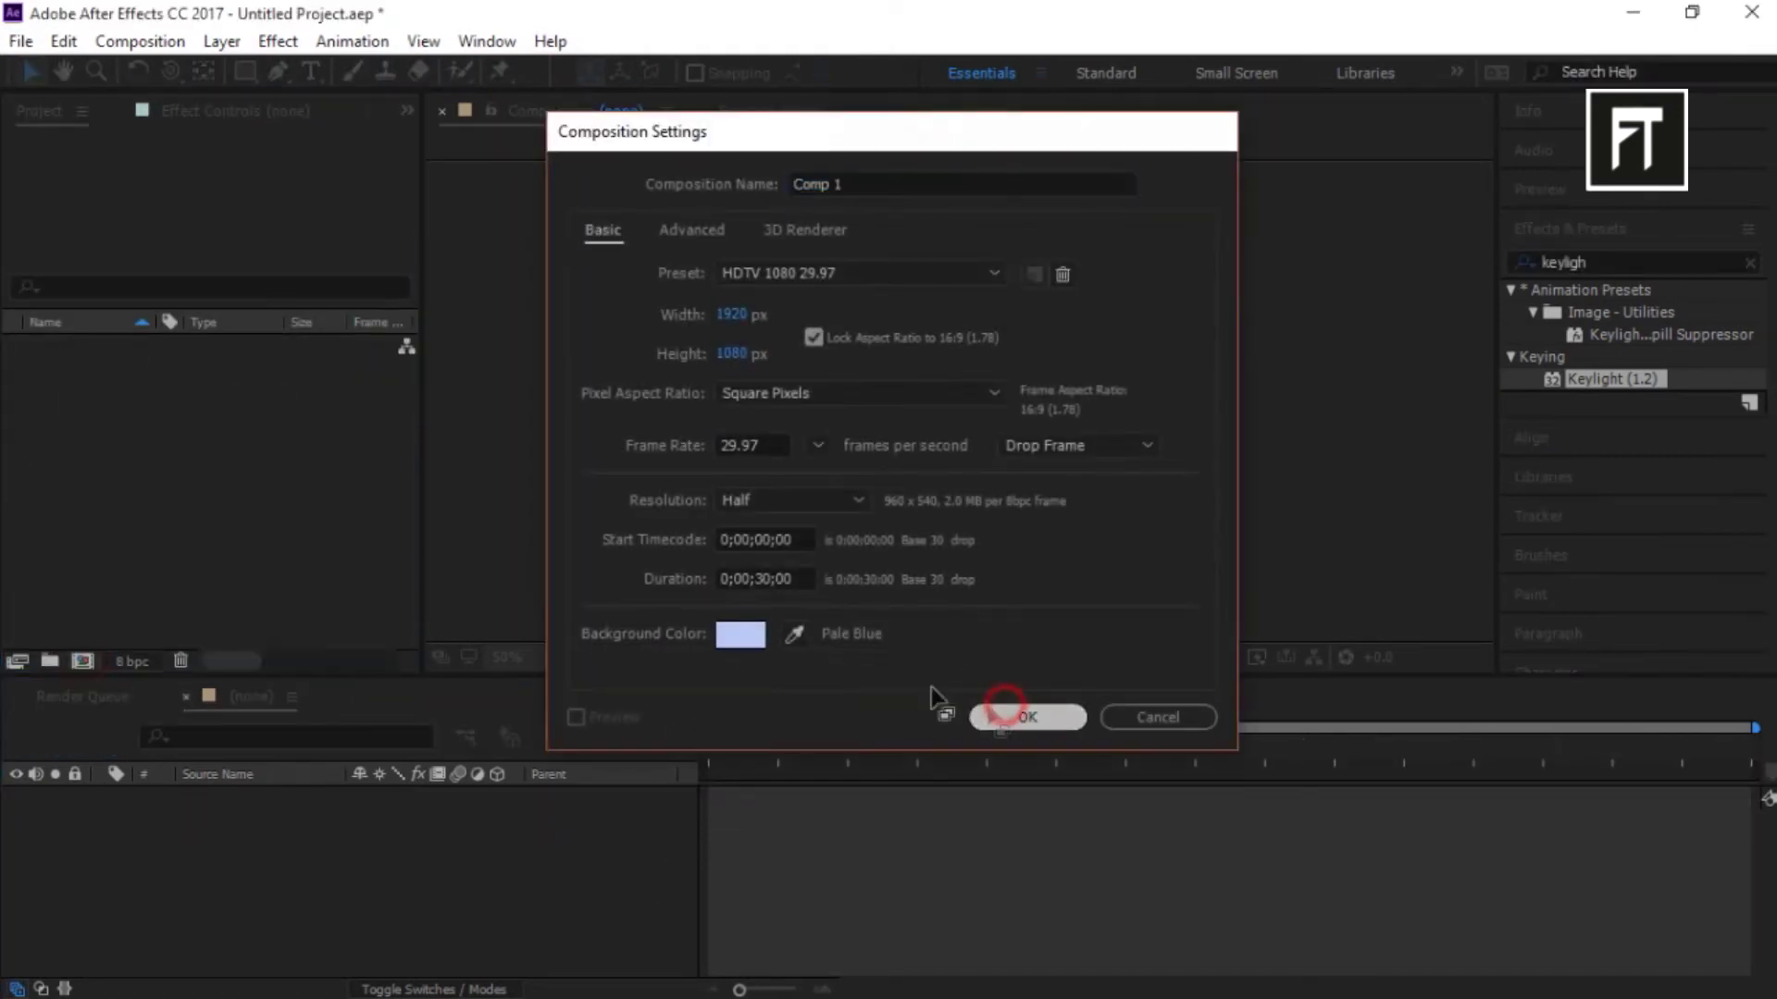
pyautogui.click(1007, 713)
# - Import the white car clip Untitled.mp4 and create a composition from it
pyautogui.click(20, 41)
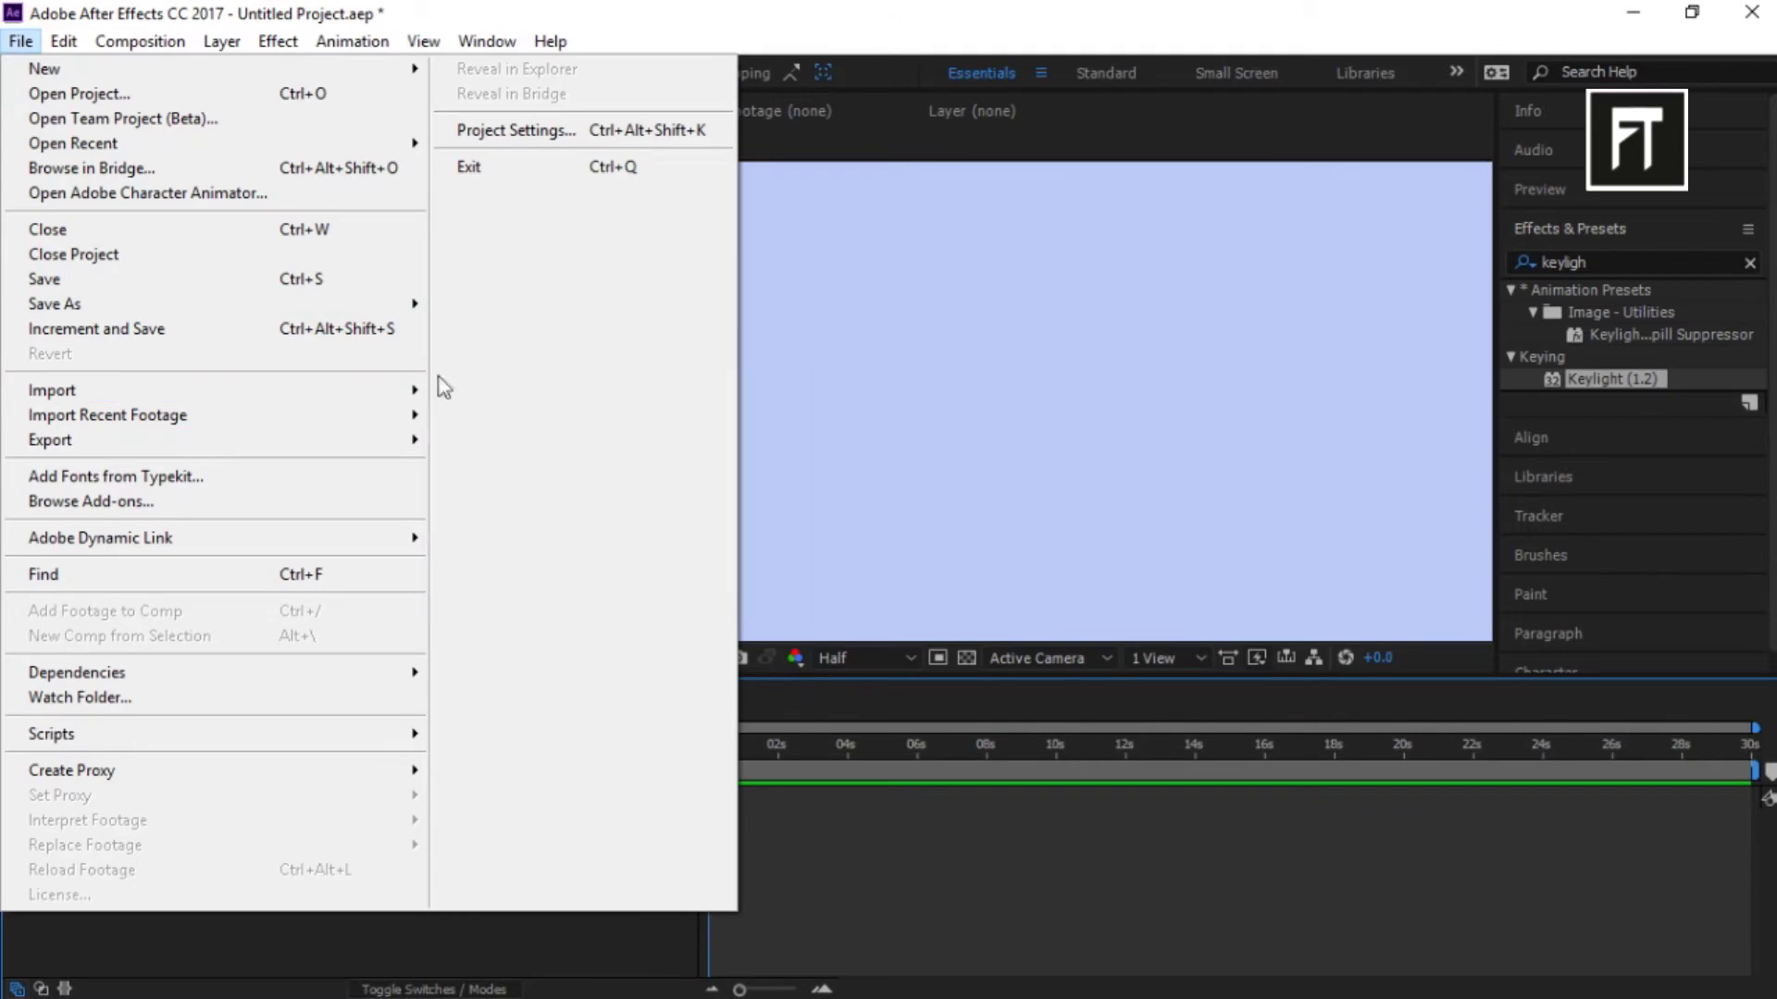
pyautogui.click(481, 389)
pyautogui.doubleClick(734, 482)
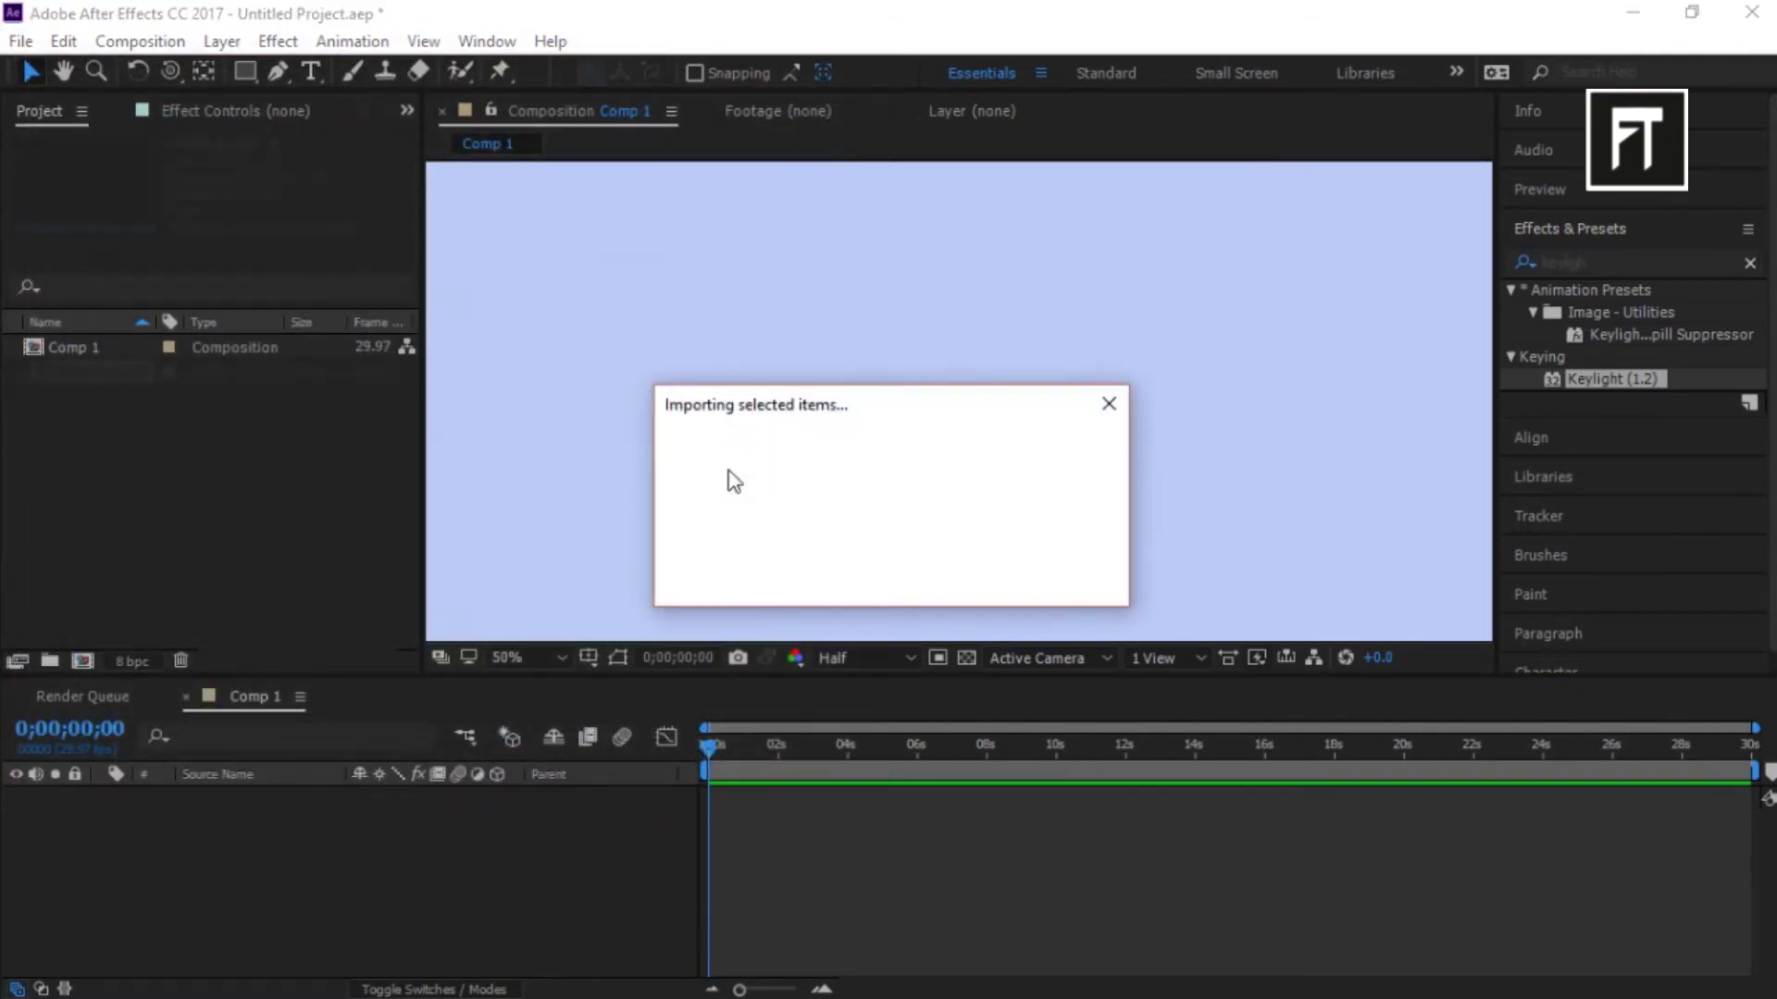
pyautogui.moveTo(109, 374); pyautogui.dragTo(83, 661)
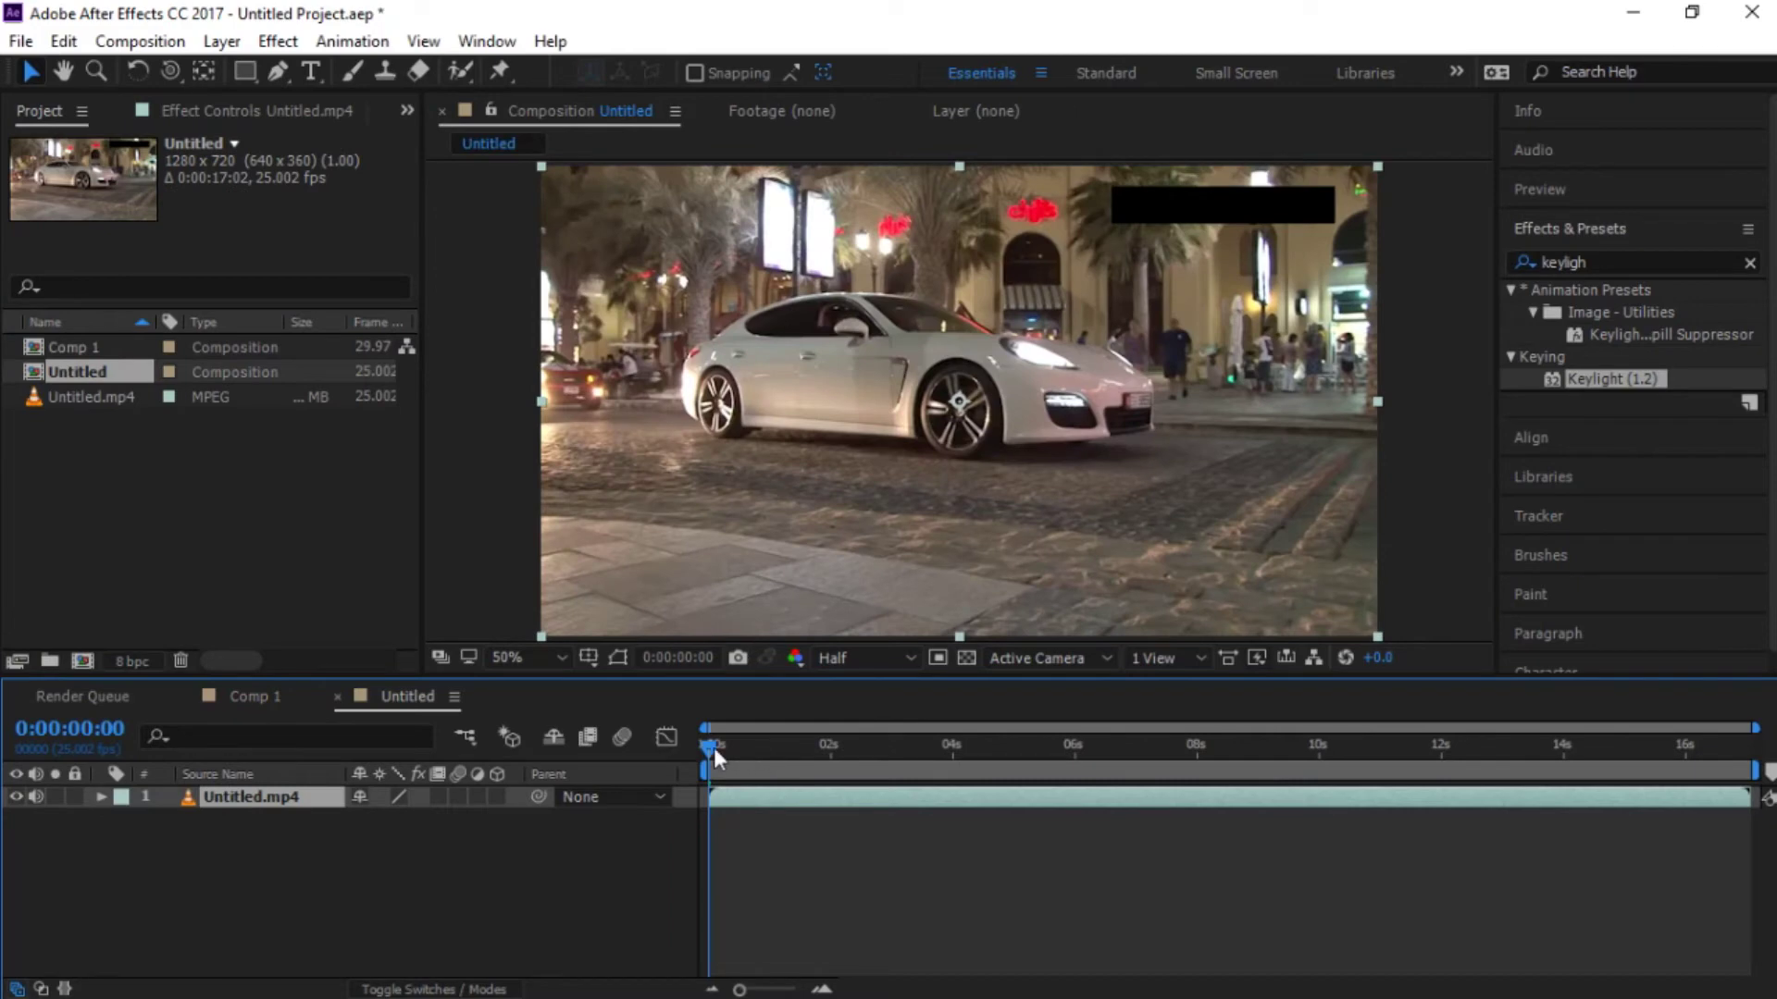
# - Start Track Motion on the Untitled.mp4 layer and enable Rotation and Scale tracking in addition to Position
pyautogui.moveTo(714, 748); pyautogui.dragTo(789, 748)
pyautogui.click(286, 42)
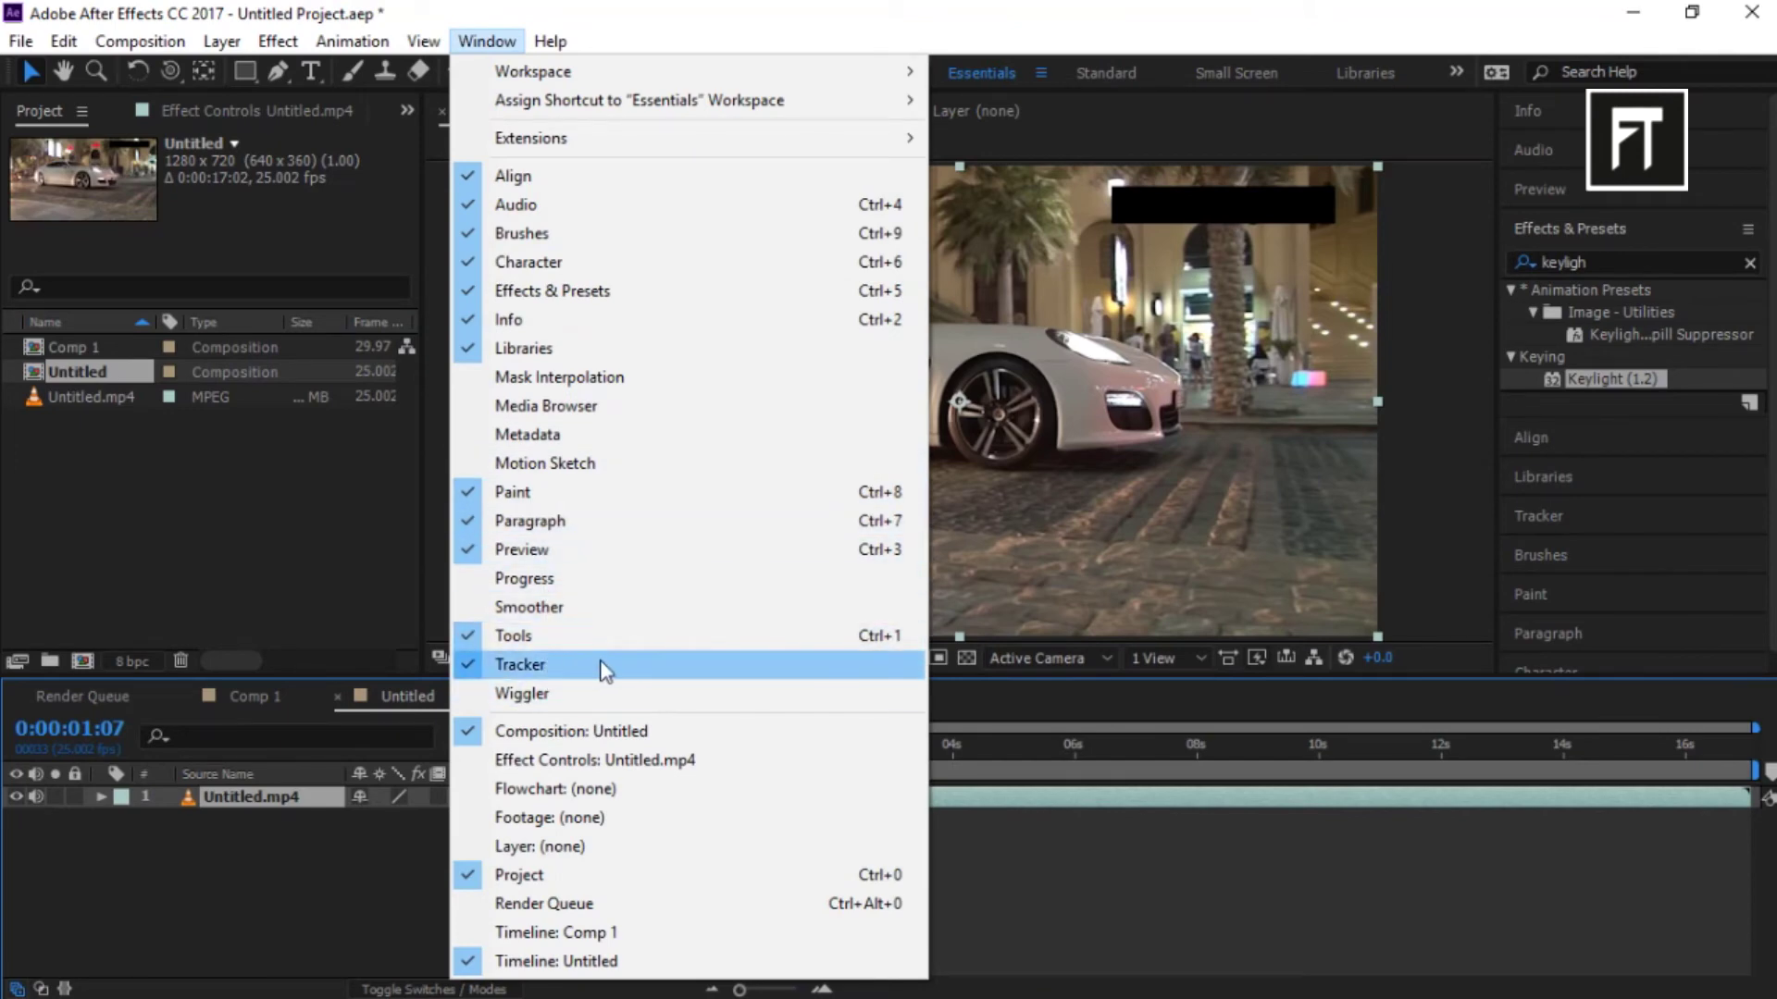
pyautogui.moveTo(337, 44)
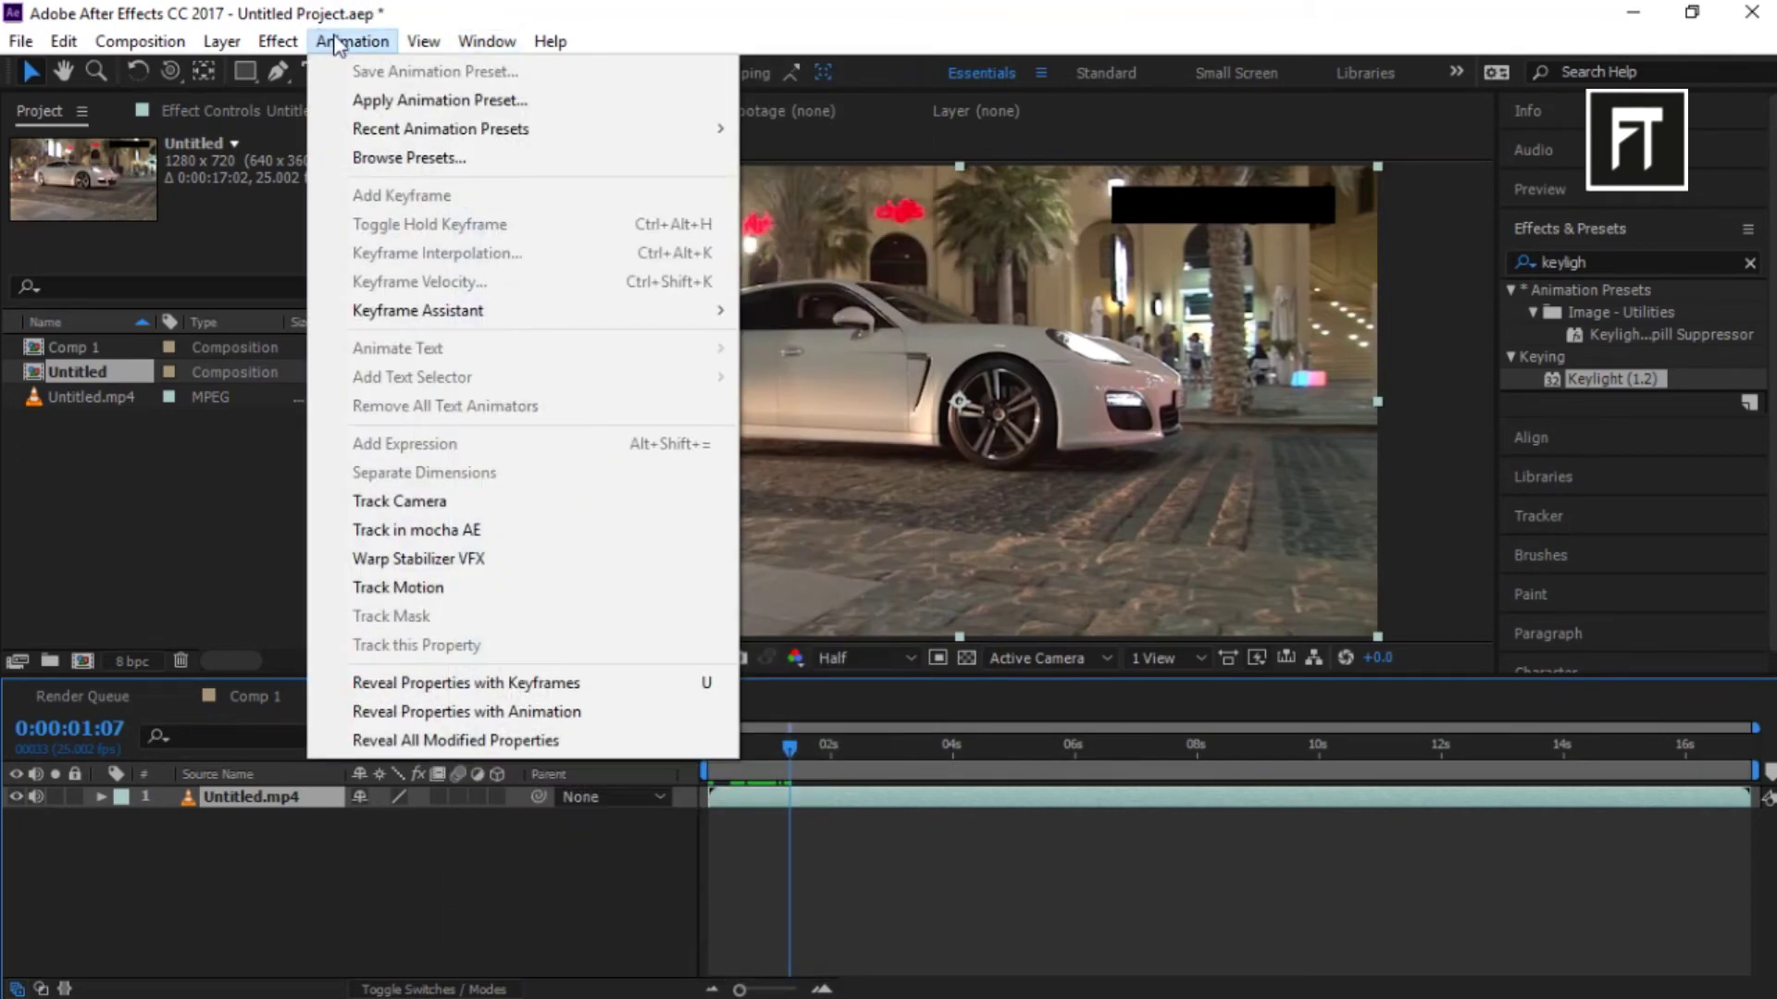
pyautogui.click(409, 586)
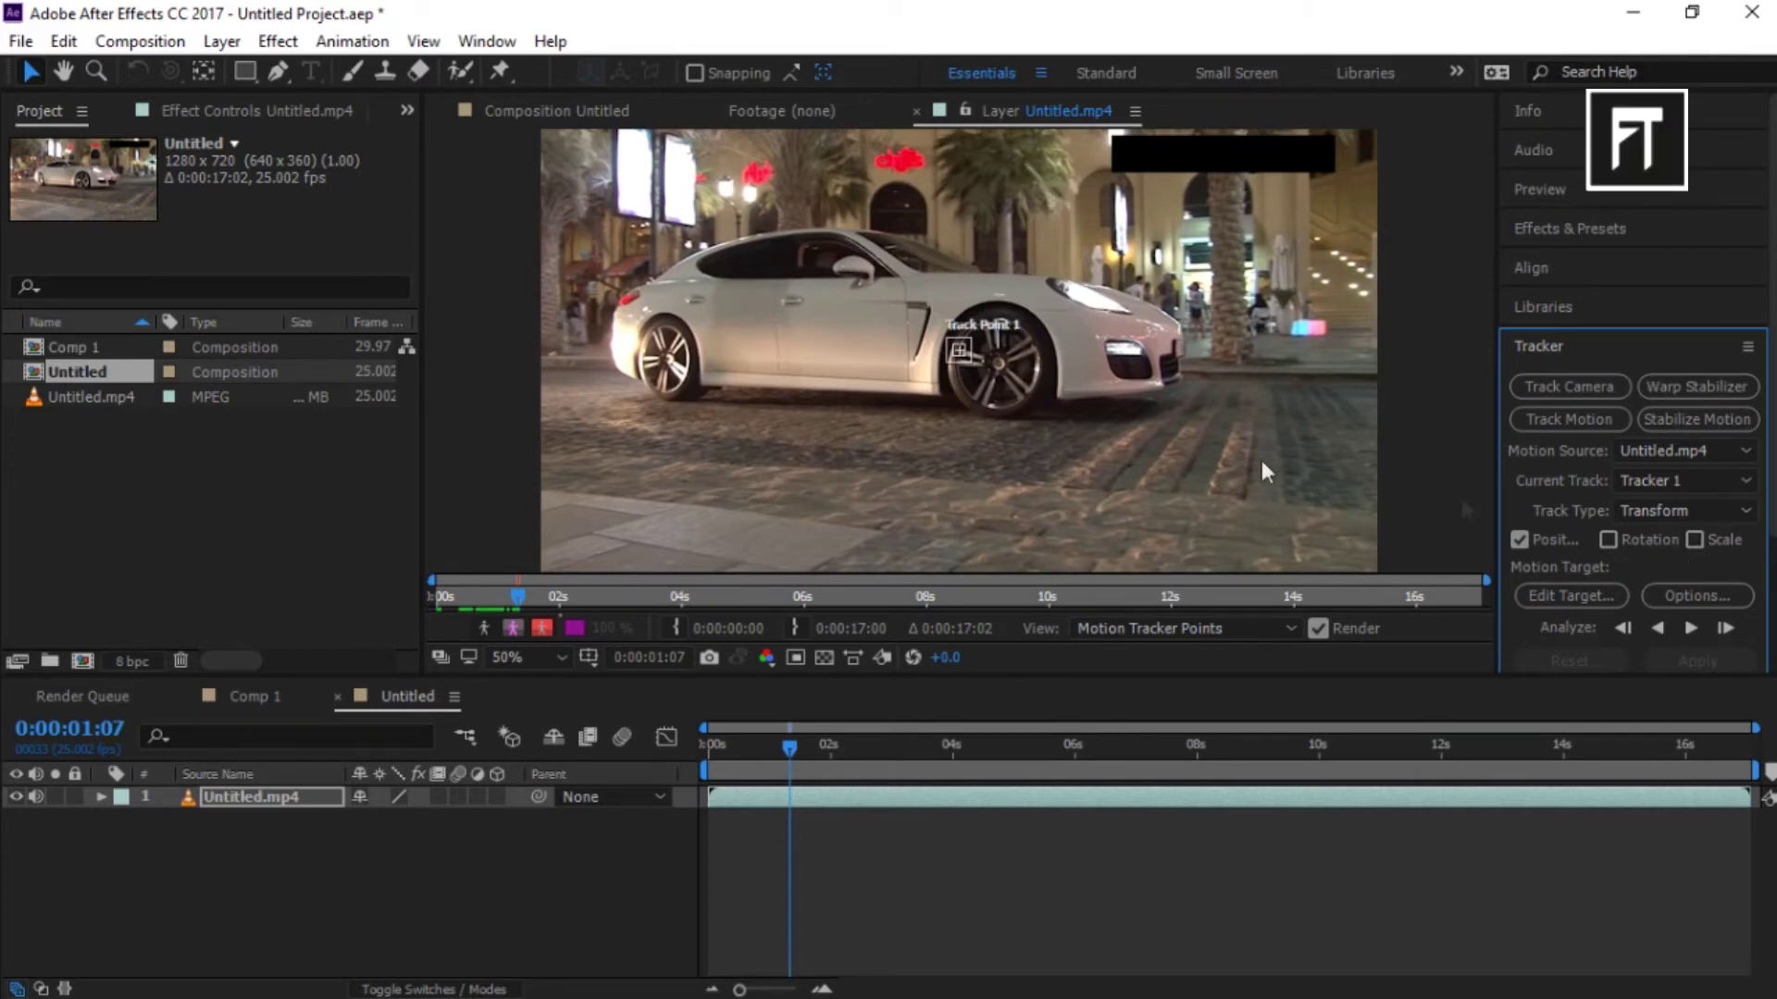
pyautogui.click(1694, 540)
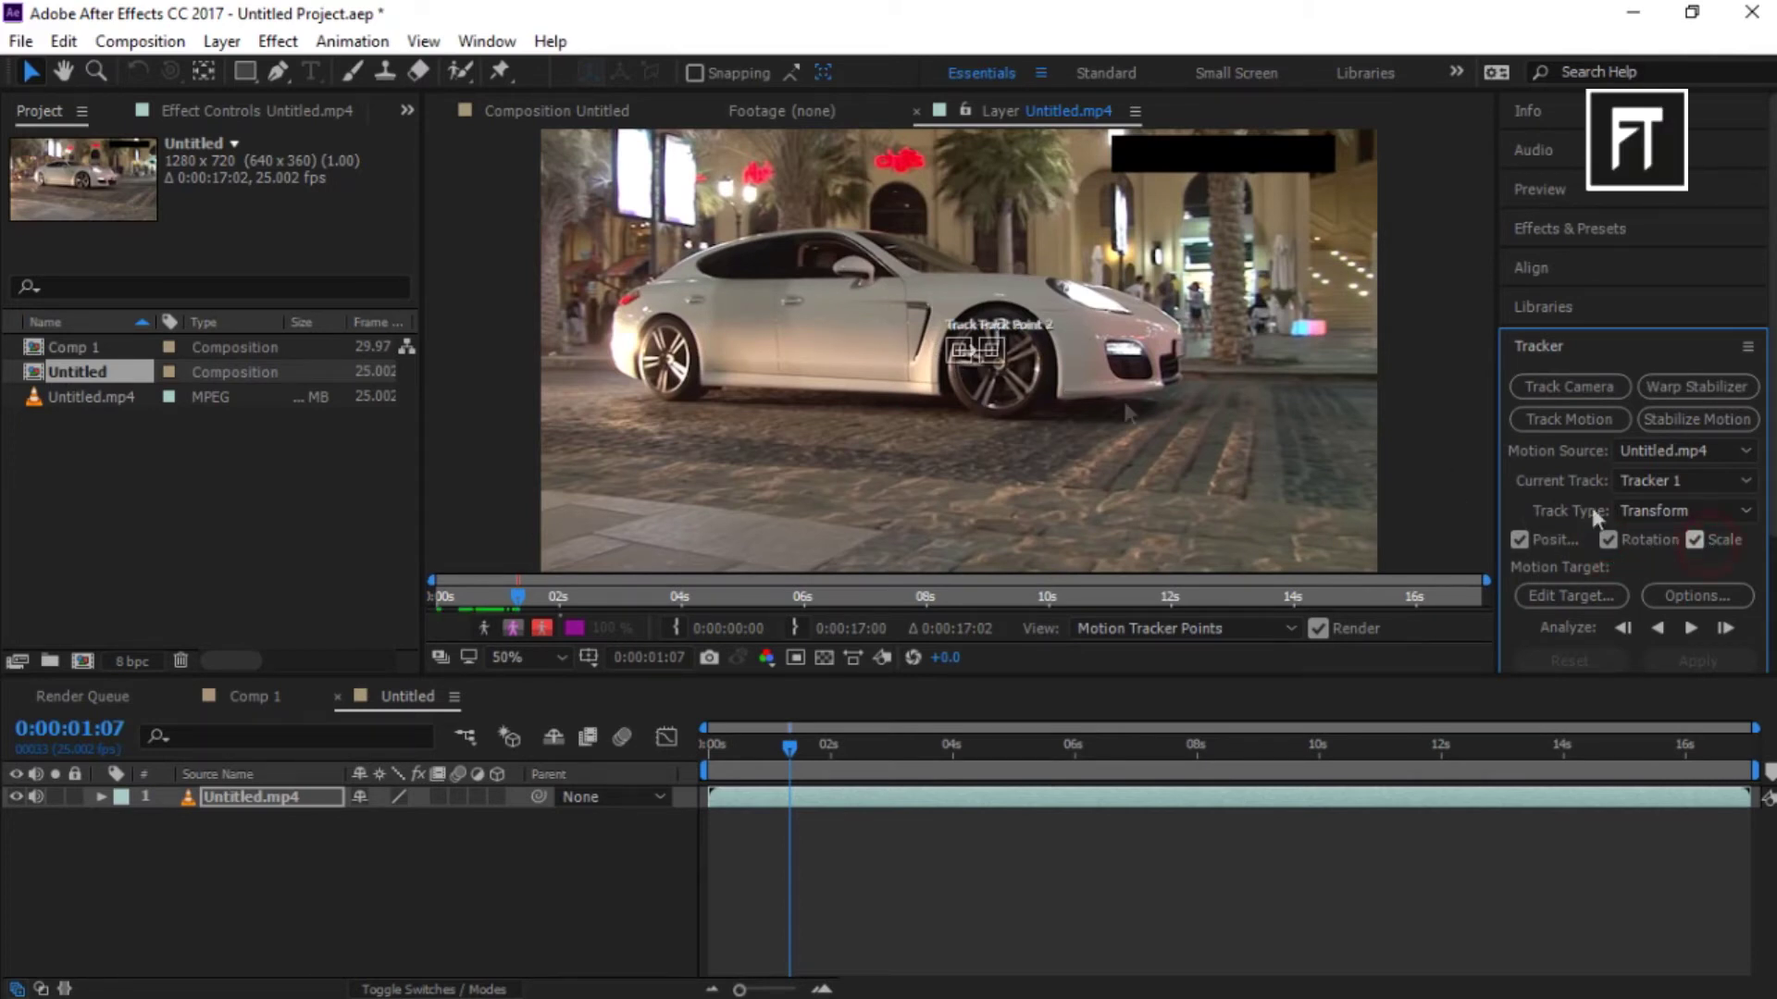
# - At the first frame, place Track Point 2 on the car's front wheel hub and Track Point 1 on the rear wheel
pyautogui.scroll(2, 970, 414)
pyautogui.moveTo(1045, 368); pyautogui.dragTo(1057, 400)
pyautogui.scroll(-2, 958, 412)
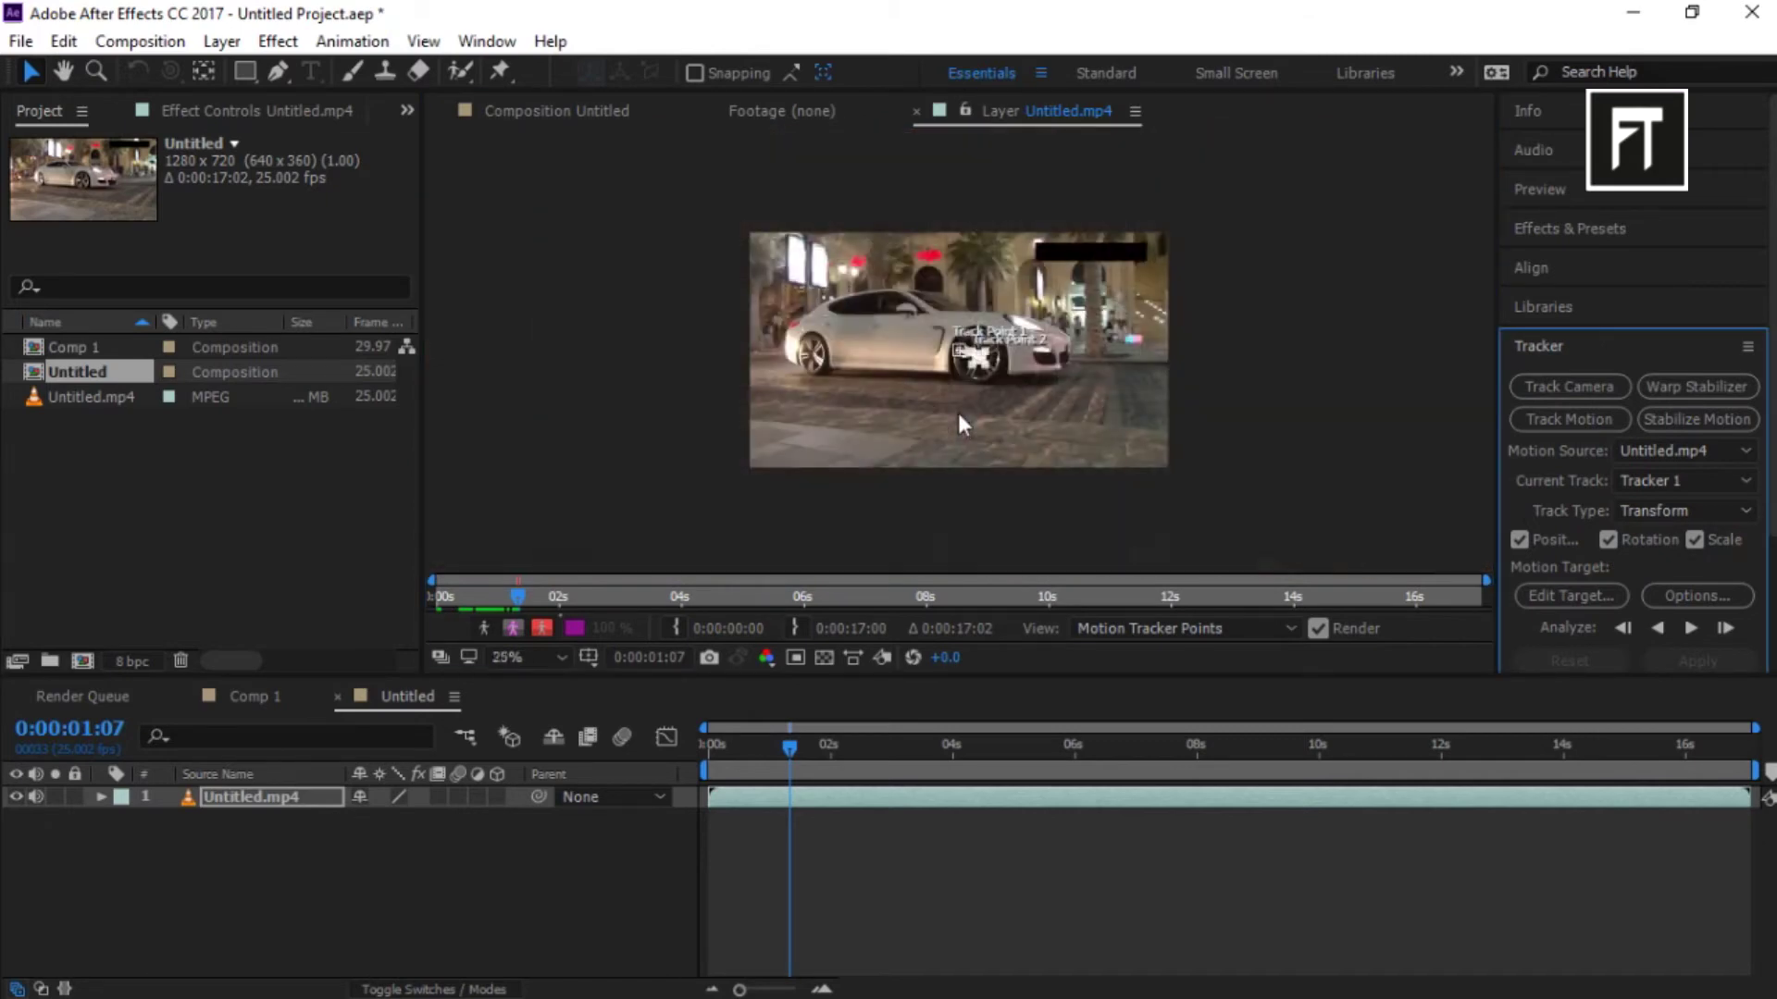
pyautogui.moveTo(789, 761); pyautogui.dragTo(710, 761)
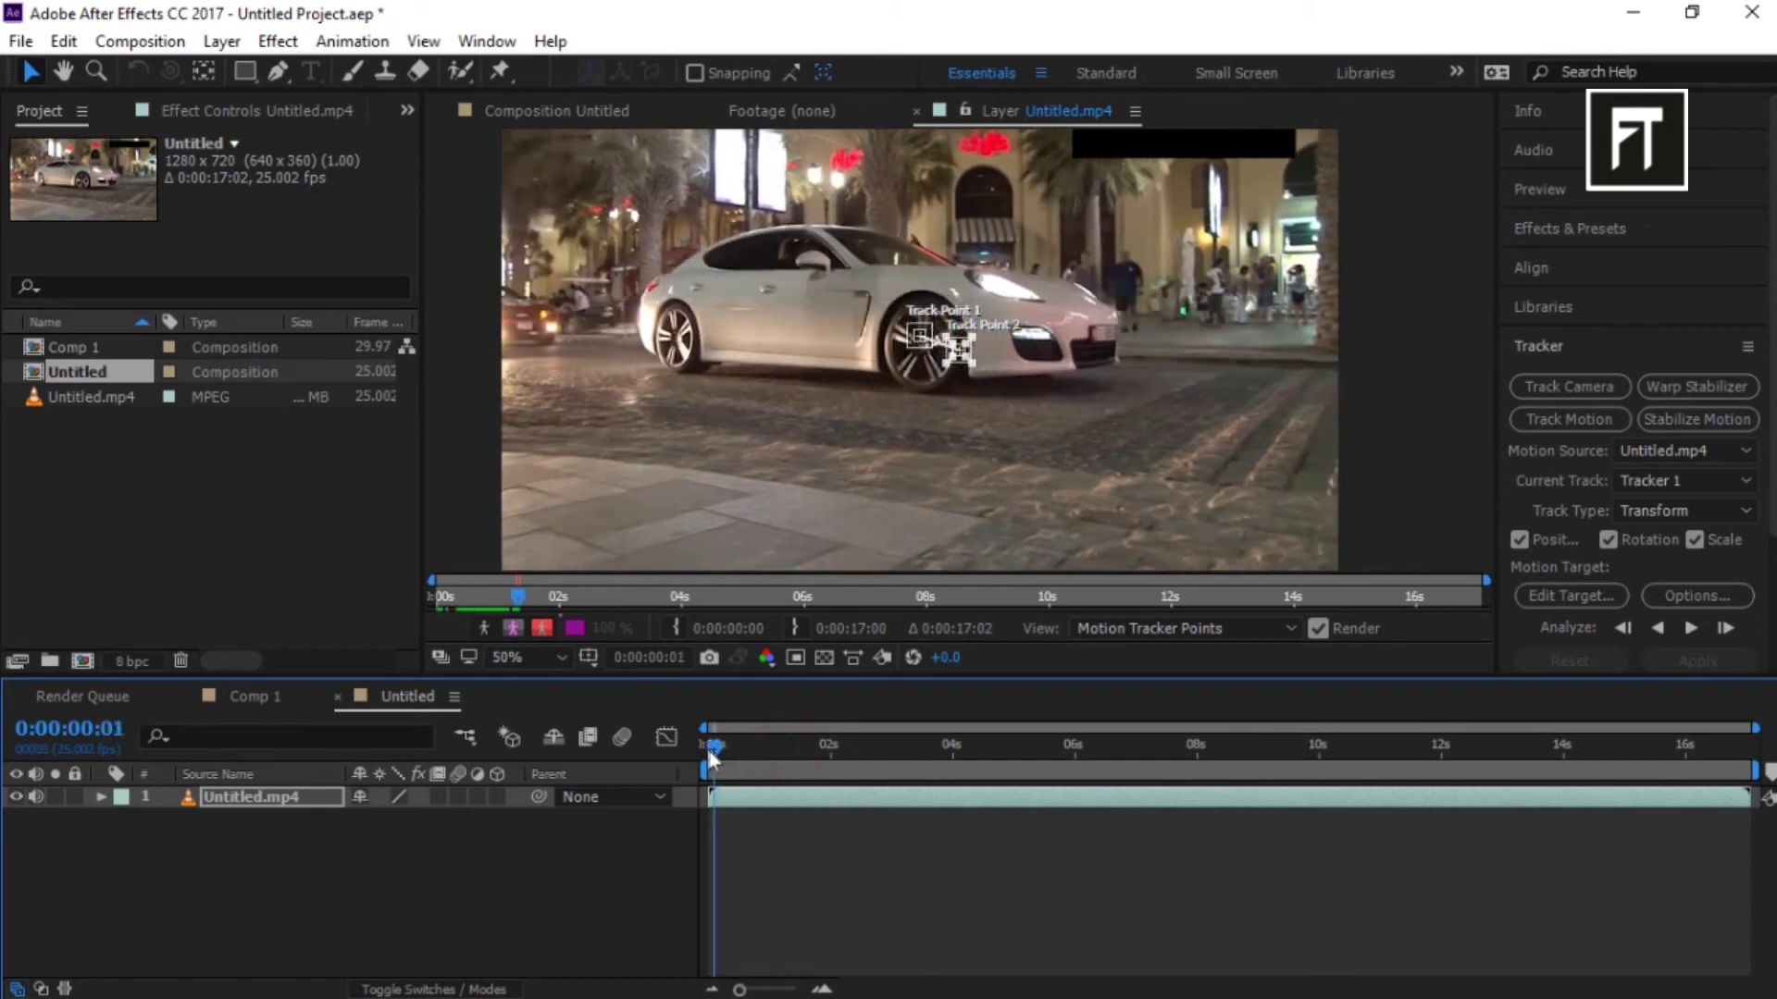
pyautogui.scroll(2, 930, 385)
pyautogui.moveTo(959, 369); pyautogui.dragTo(495, 316)
pyautogui.scroll(-2, 631, 351)
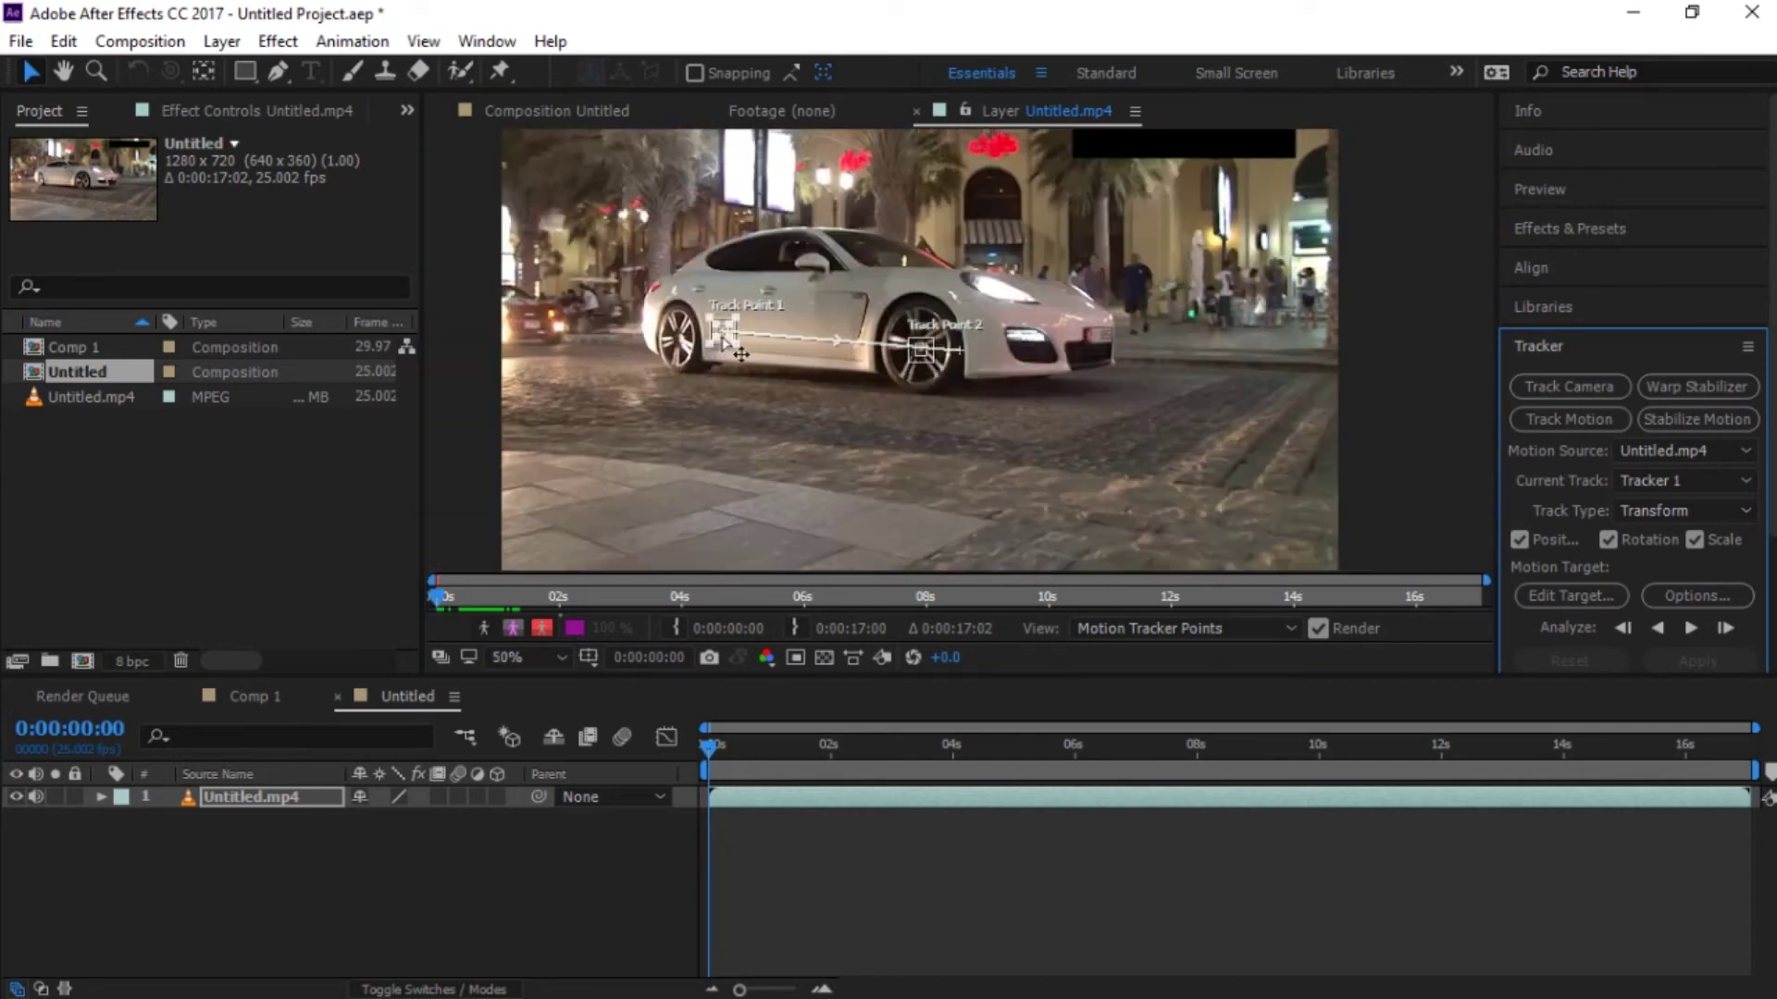
pyautogui.moveTo(740, 355); pyautogui.dragTo(689, 370)
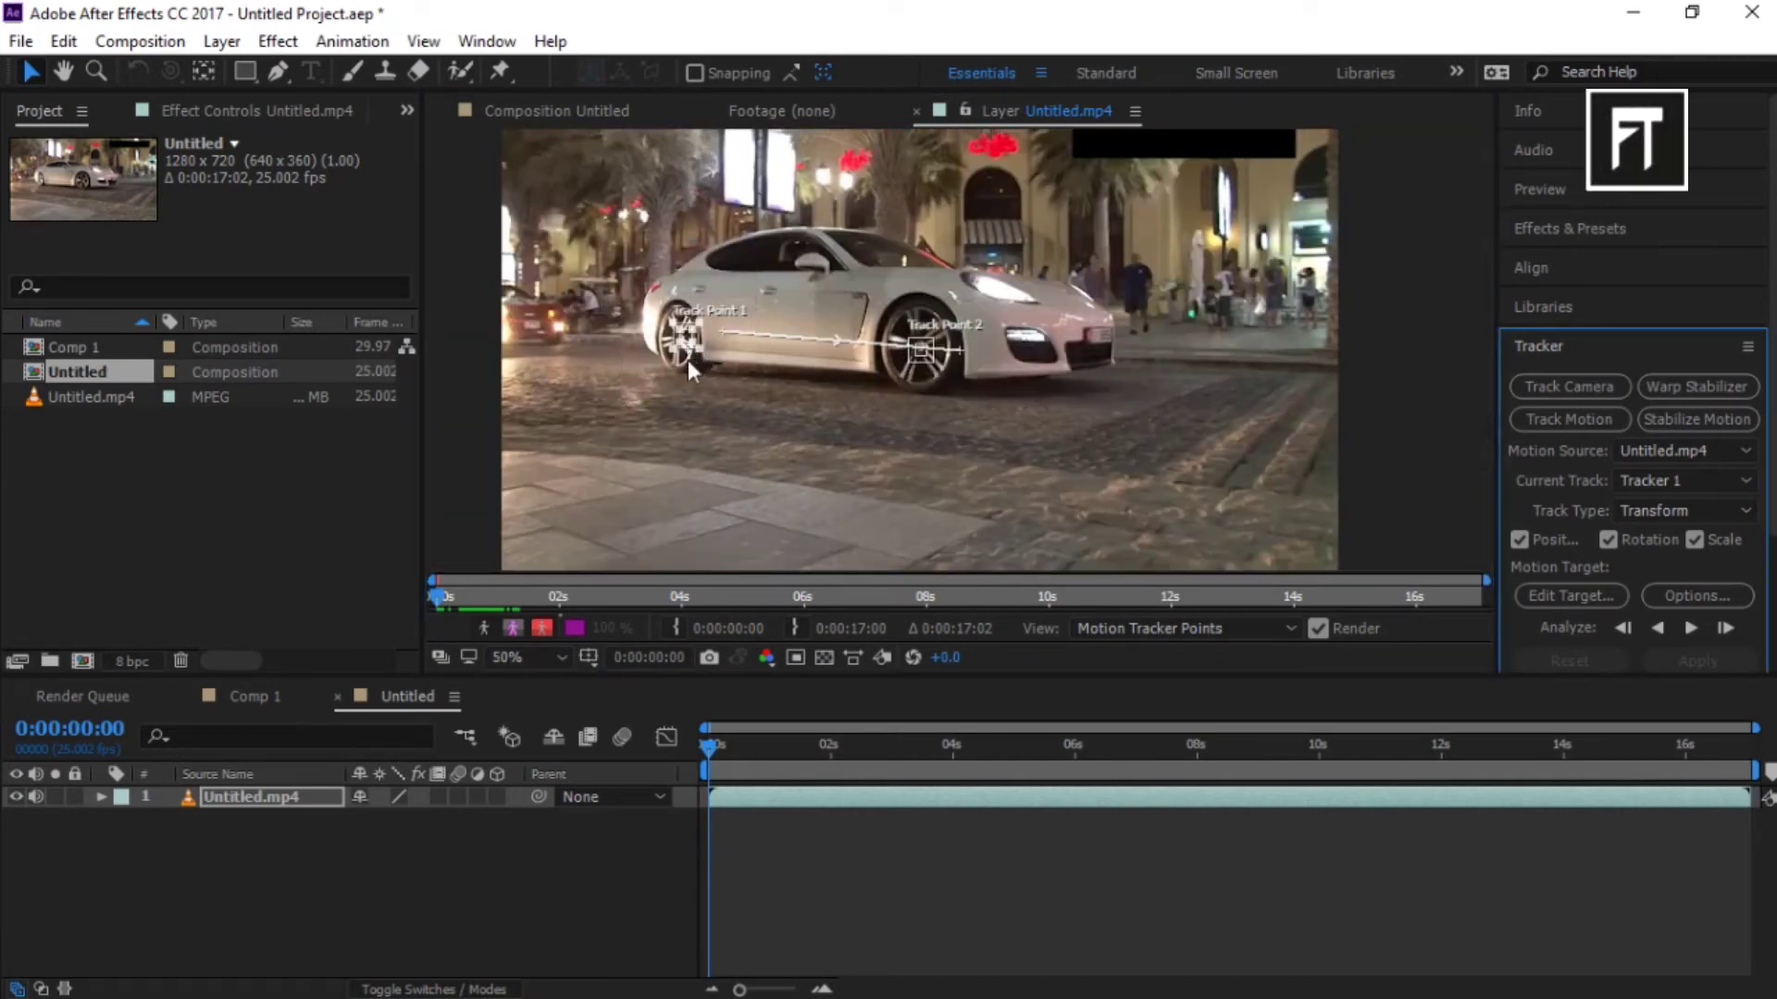
# - Enlarge Track Point 1's search region to enclose the rear wheel
pyautogui.scroll(2, 690, 370)
pyautogui.moveTo(946, 359); pyautogui.dragTo(1004, 465)
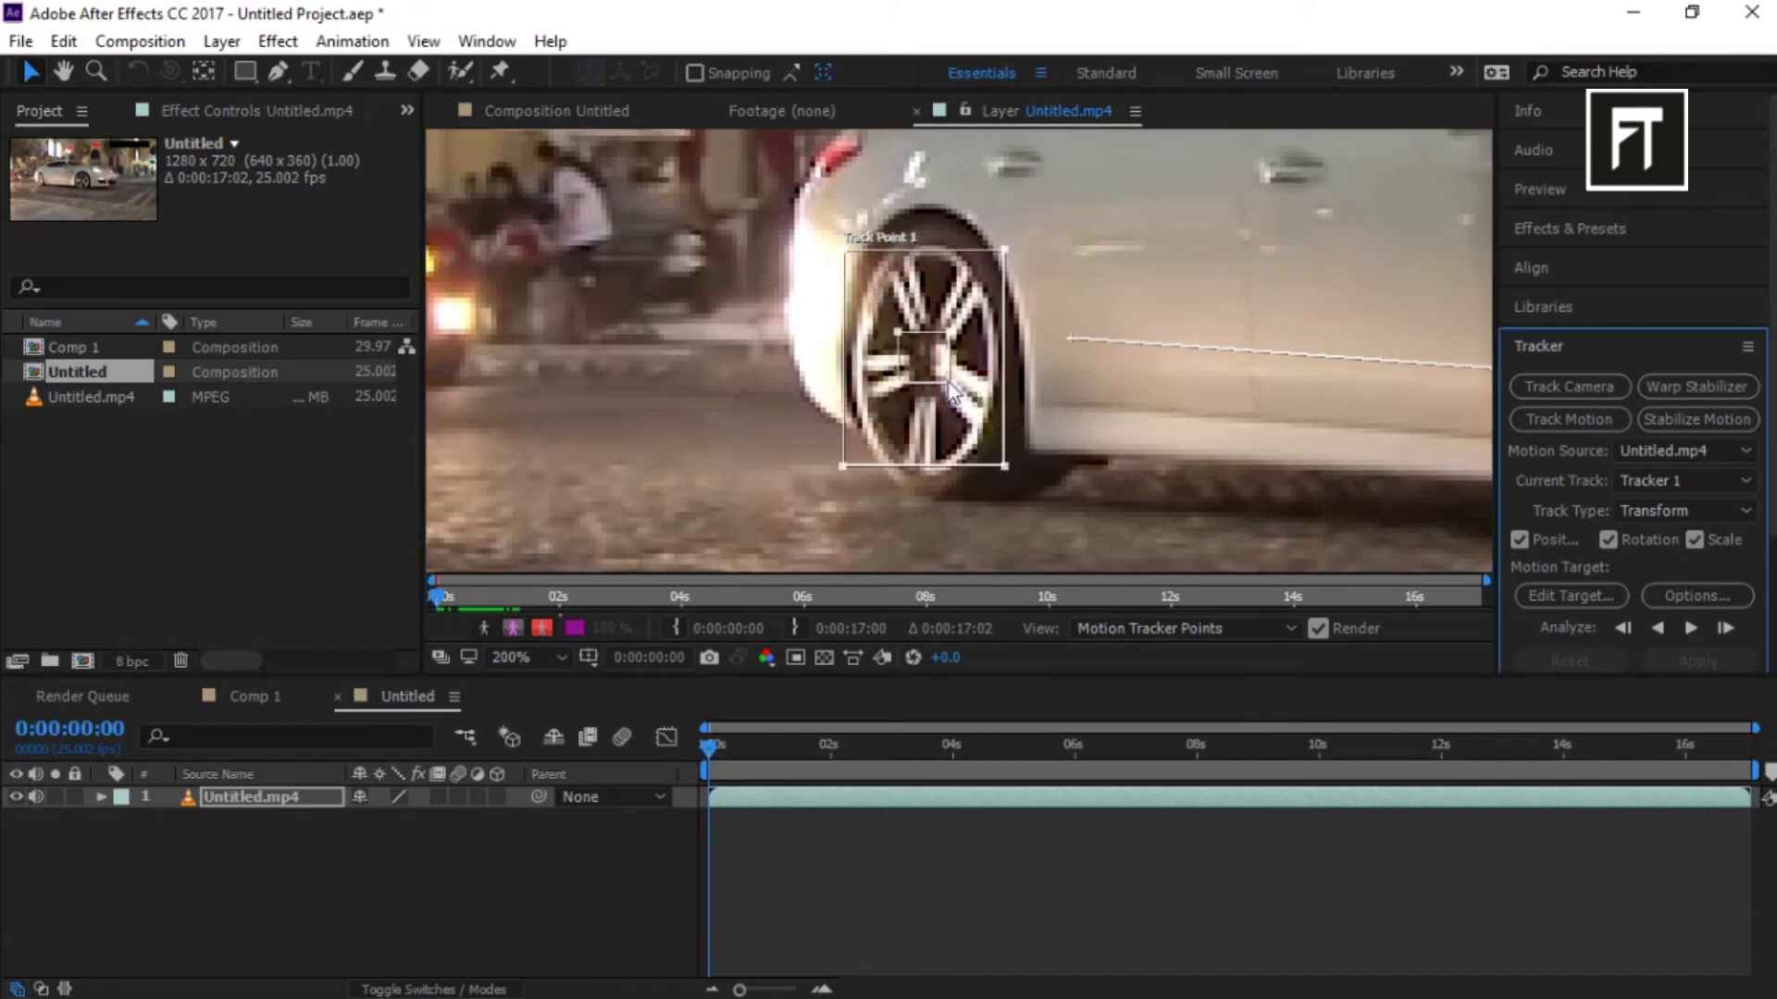
pyautogui.scroll(-2, 958, 370)
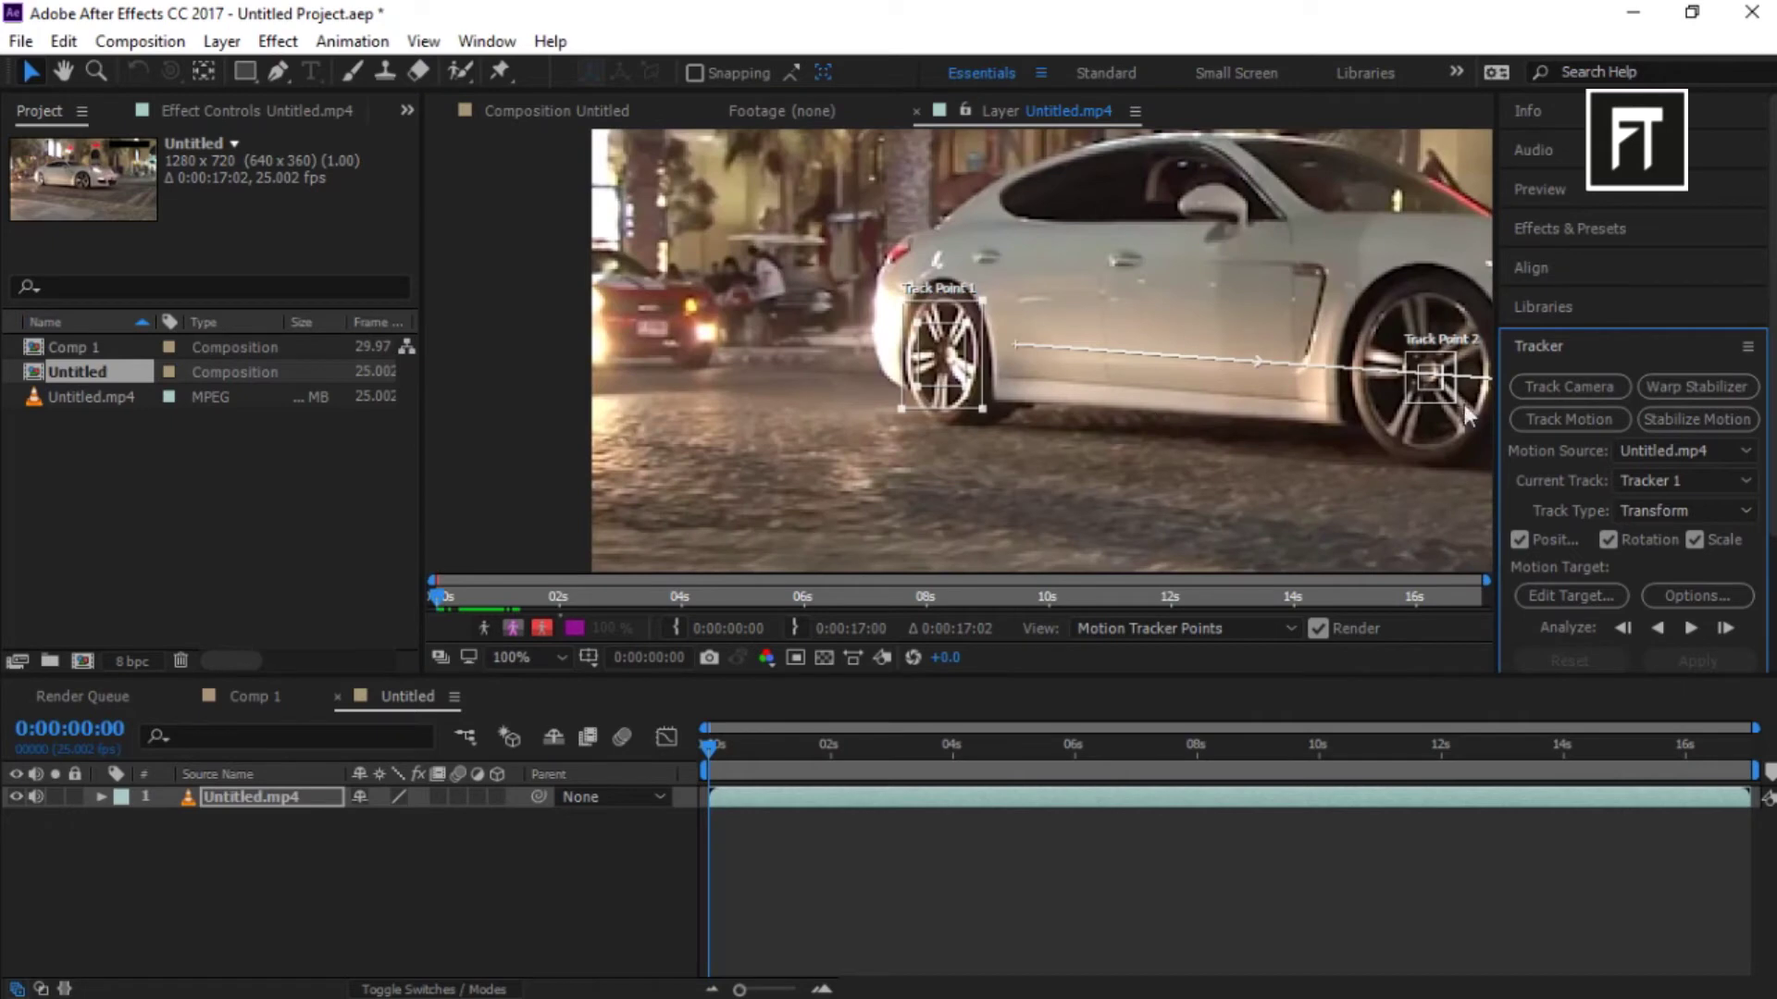
# - Enlarge Track Point 2's regions over the front wheel and centre Track Point 1's attach point on the rear wheel hub
pyautogui.moveTo(1456, 403); pyautogui.dragTo(1320, 378)
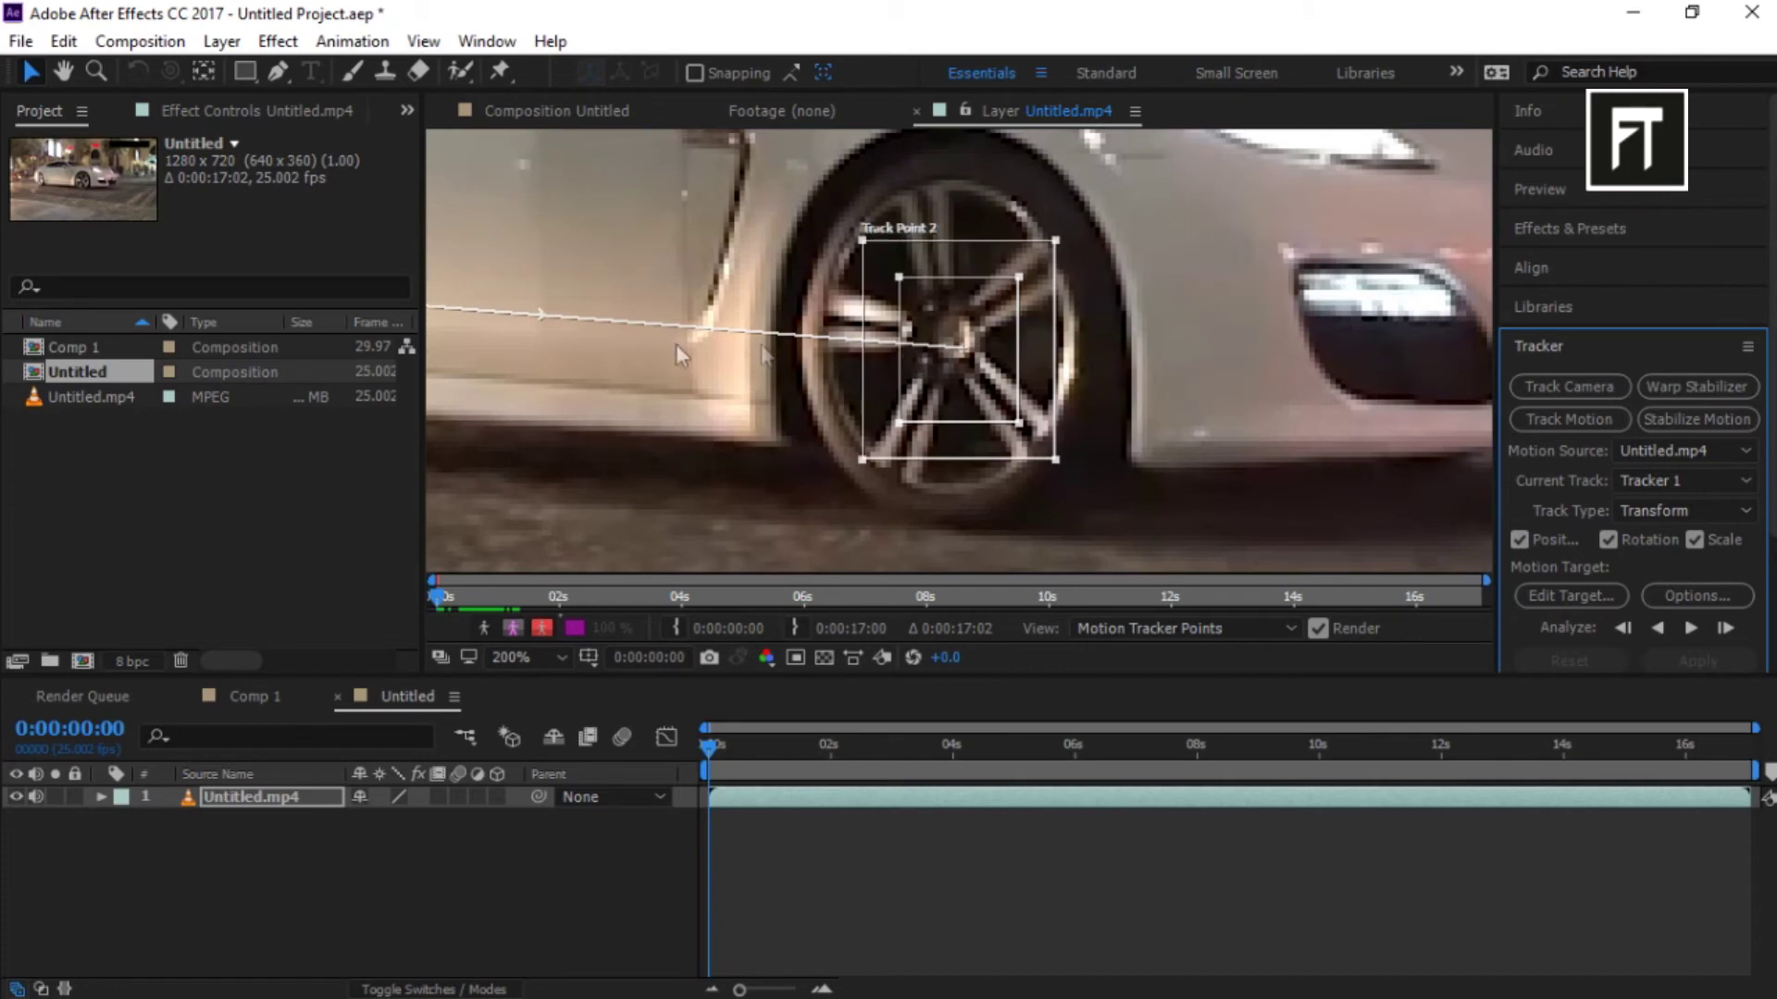
pyautogui.scroll(-4, 646, 343)
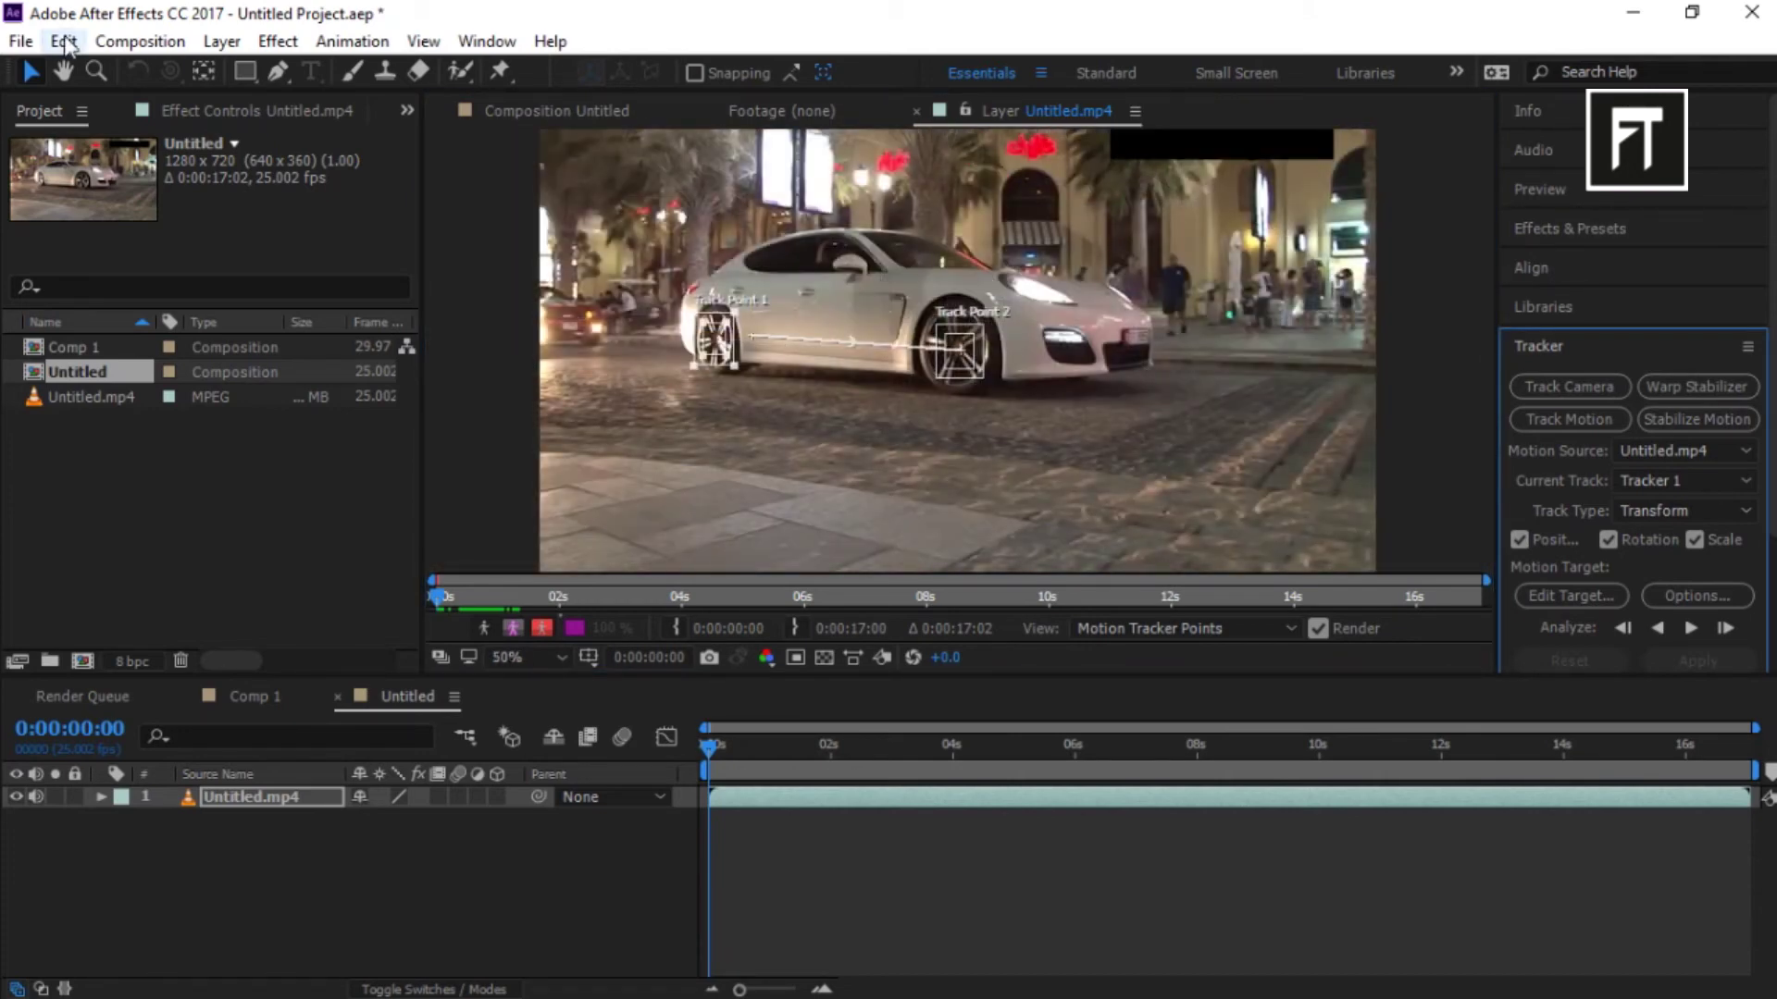
pyautogui.scroll(2, 759, 315)
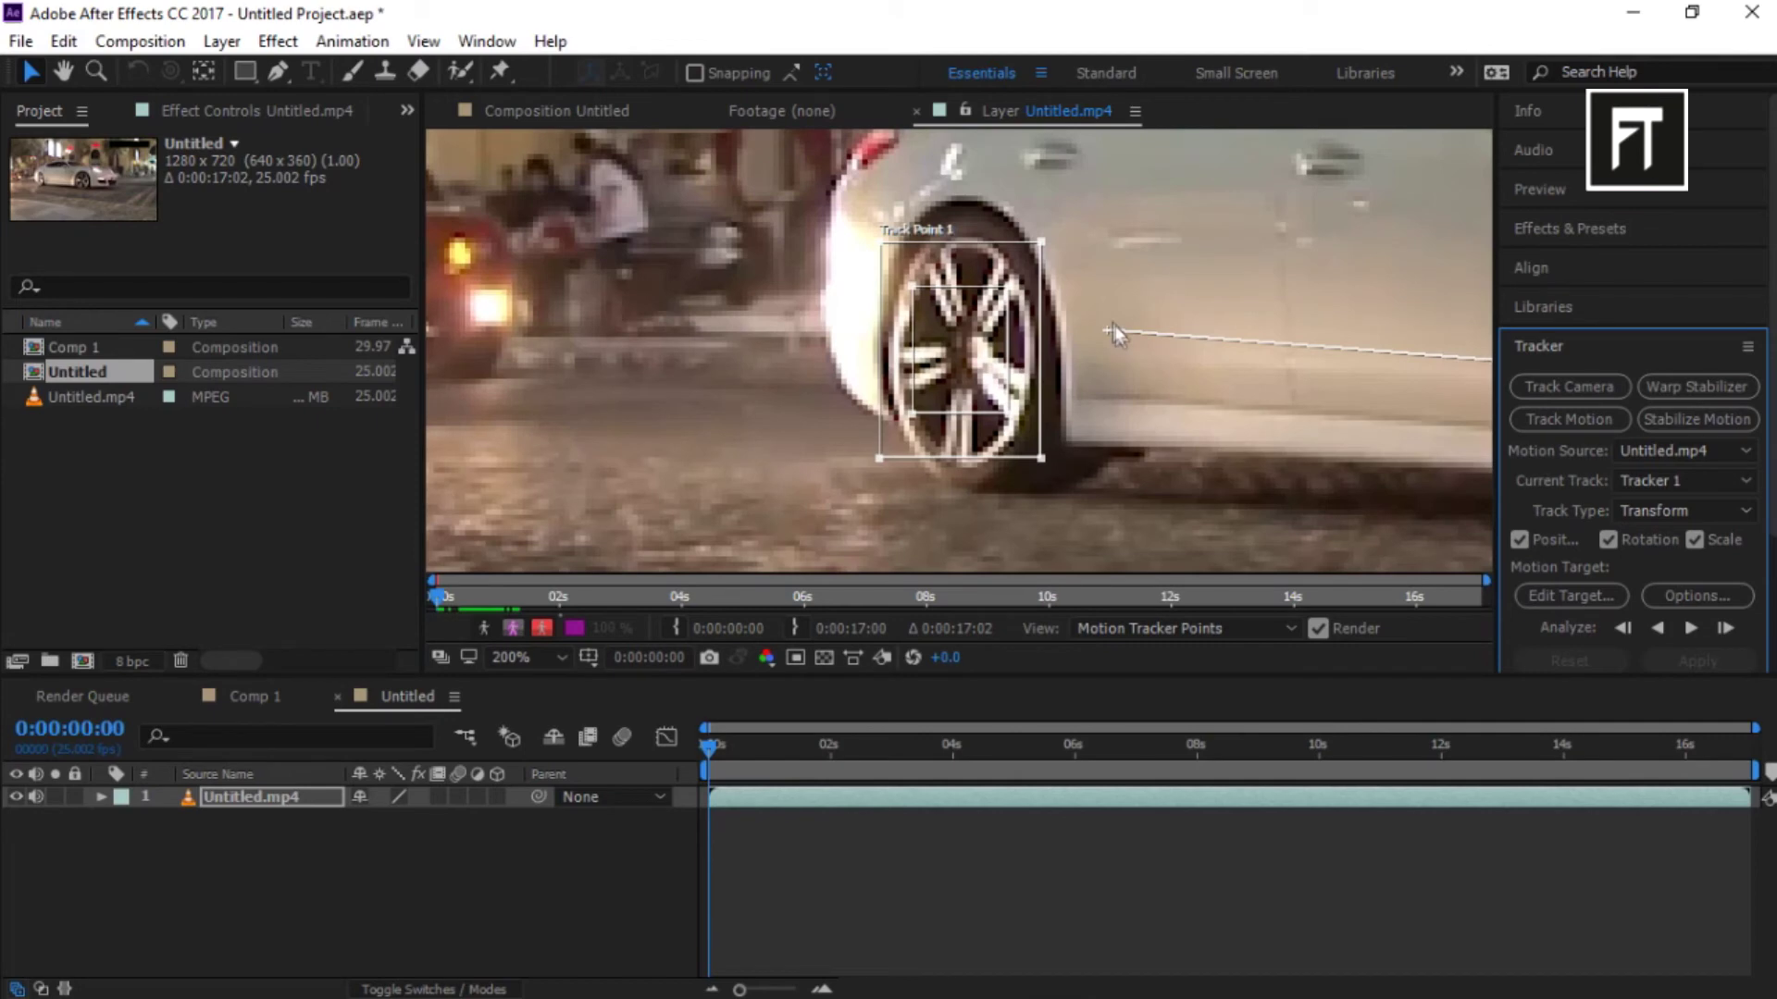
pyautogui.click(1113, 330)
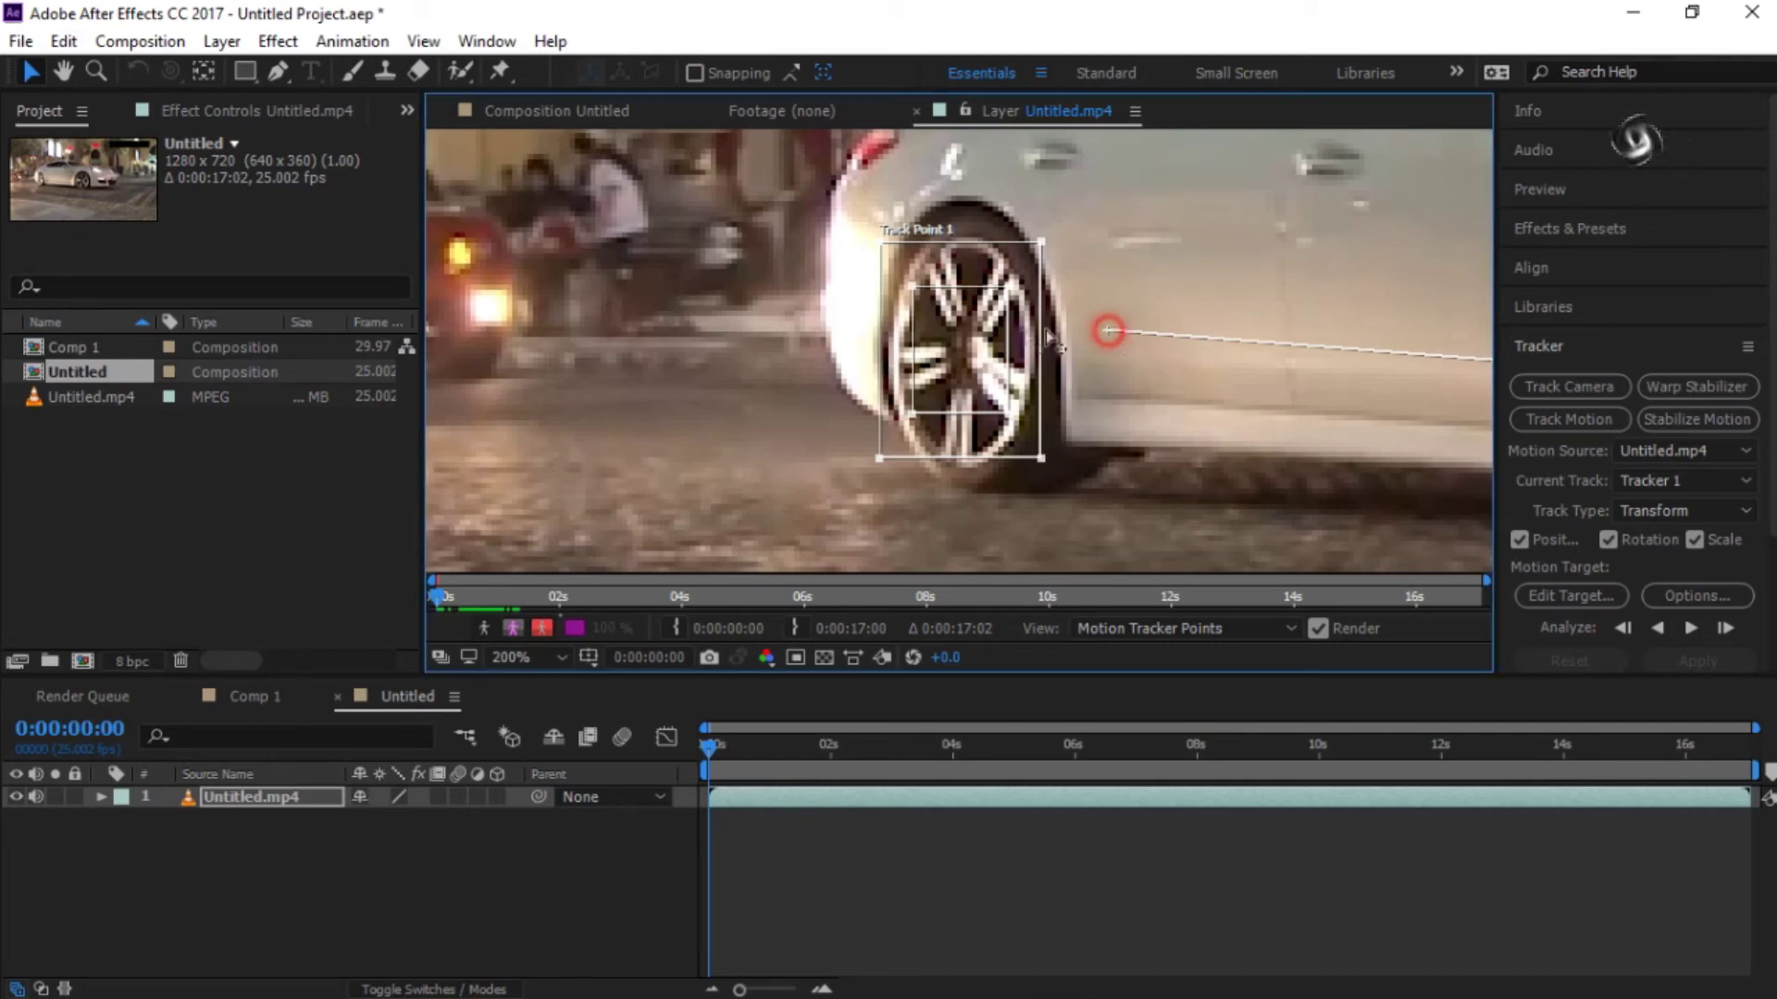
pyautogui.moveTo(970, 355); pyautogui.dragTo(971, 355)
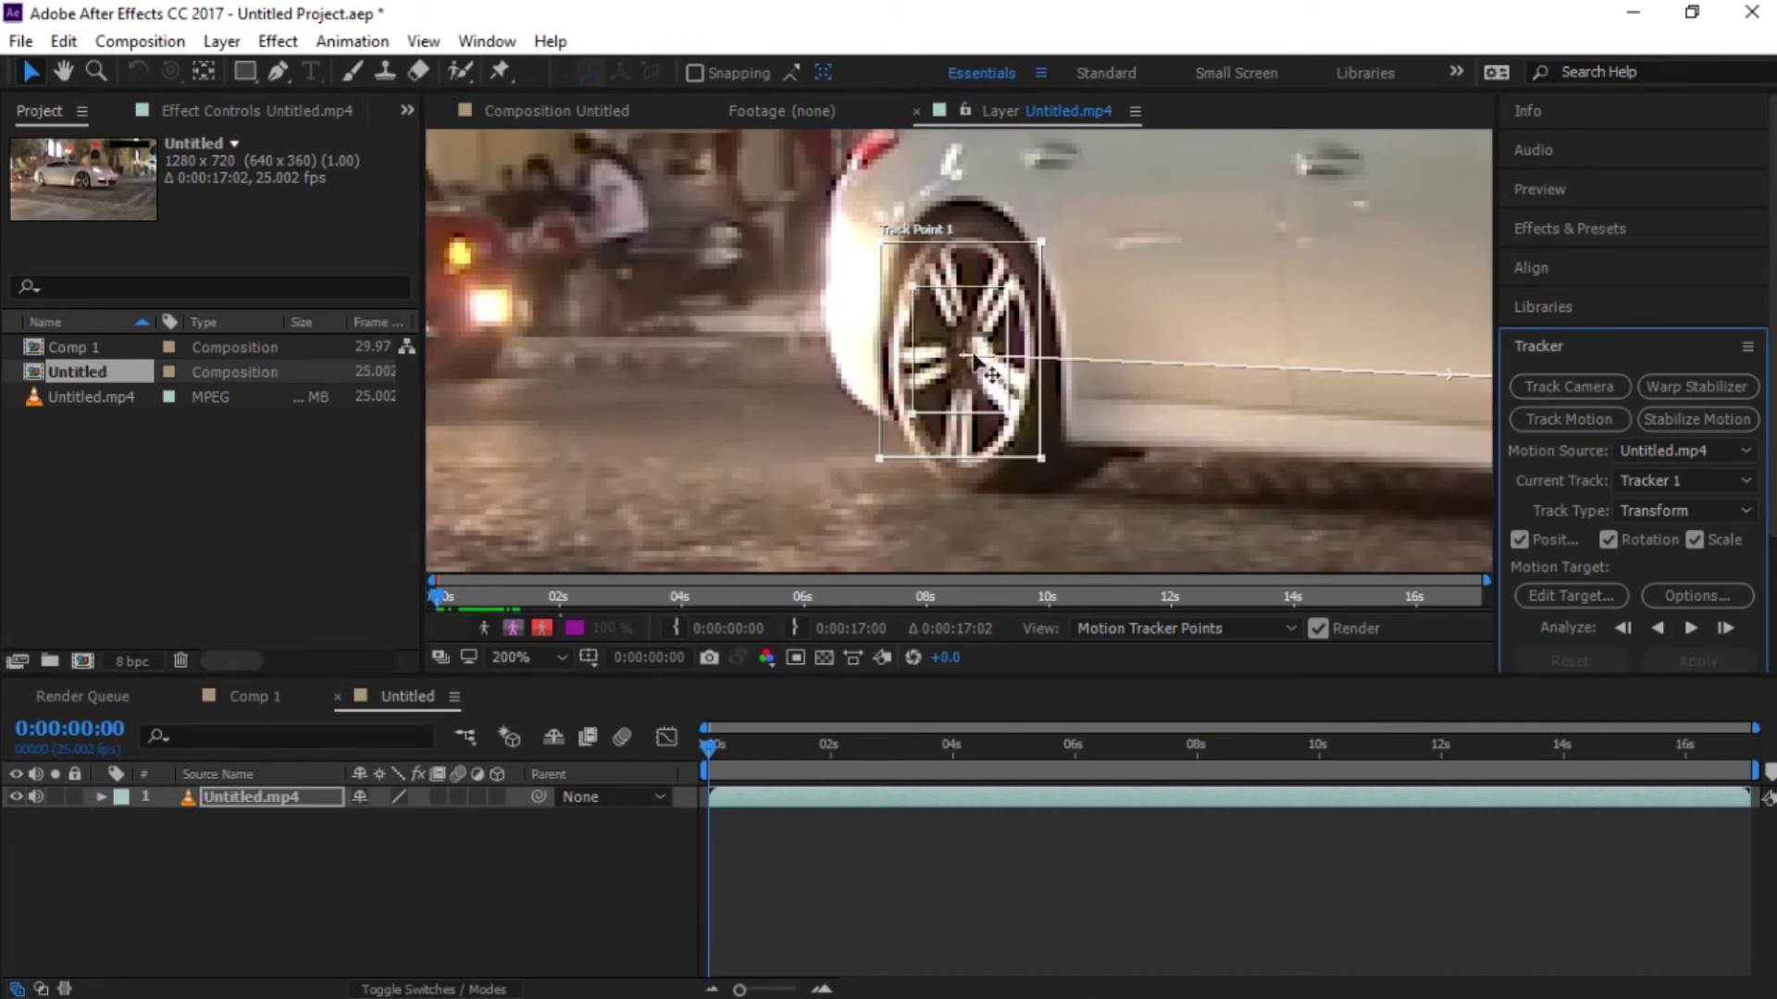
pyautogui.scroll(-1, 1086, 385)
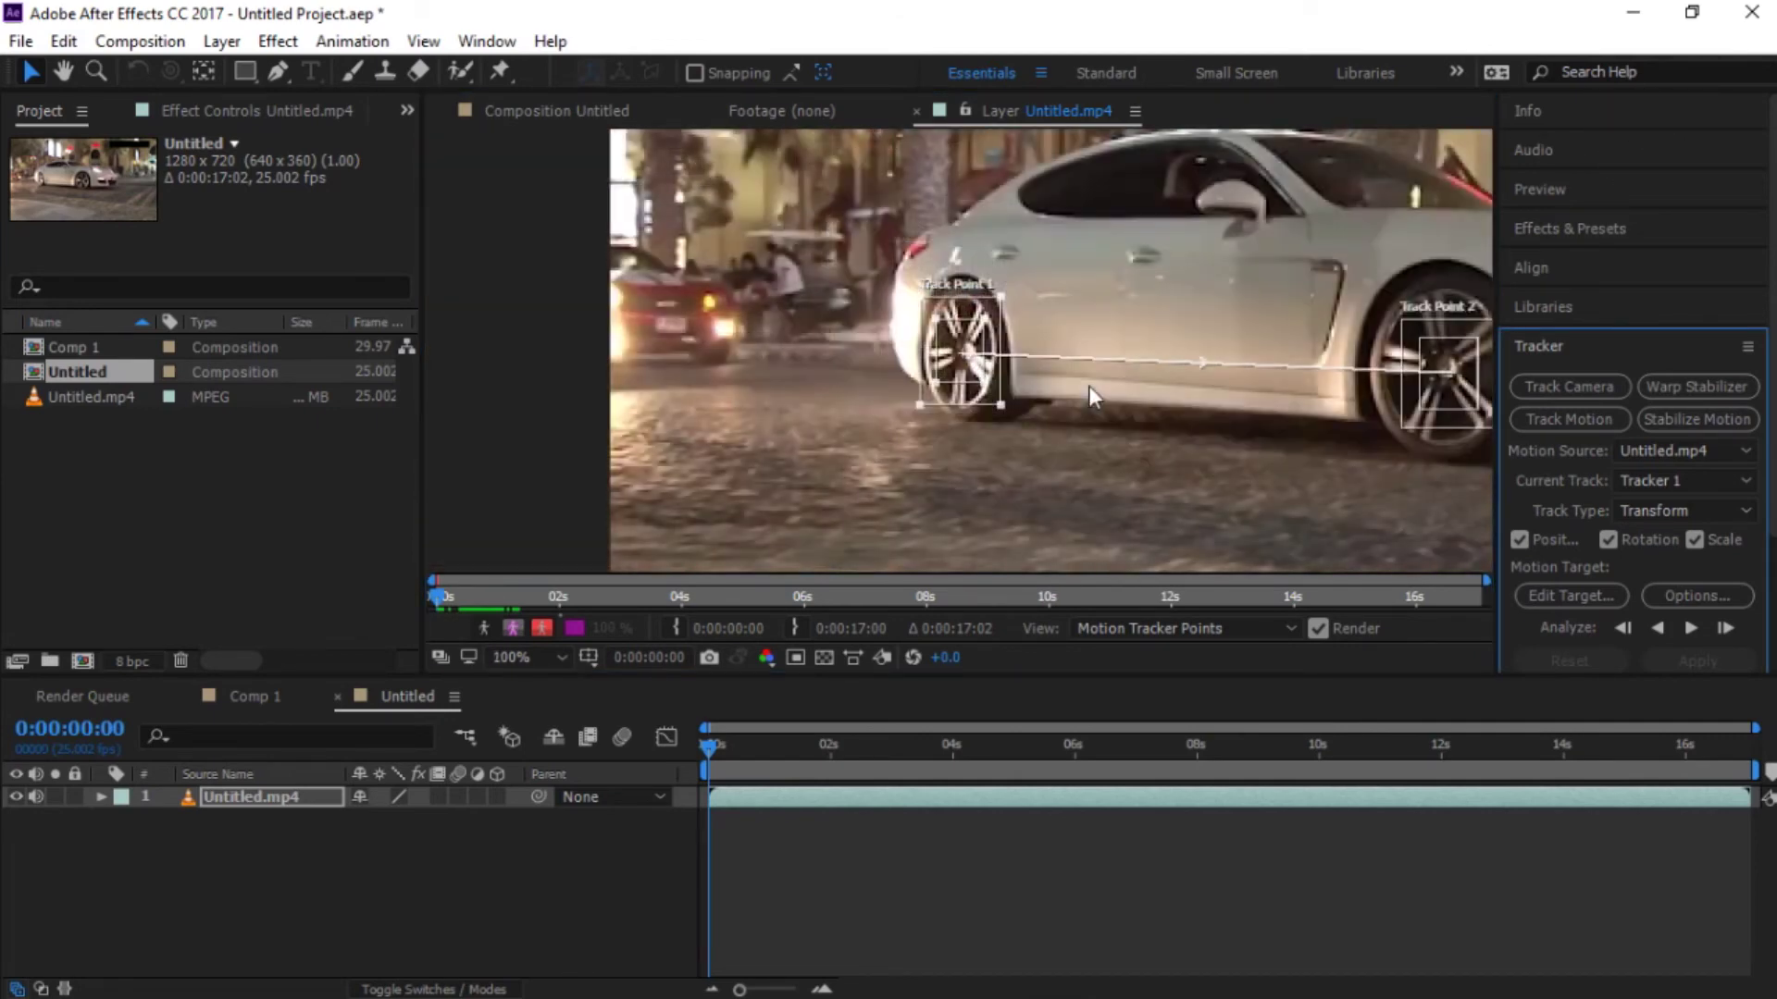
# - Shrink the feature and search regions of Track Point 1 and Track Point 2 closer around the wheel hubs
pyautogui.click(986, 390)
pyautogui.moveTo(970, 373)
pyautogui.mouseDown()
pyautogui.moveTo(995, 393)
pyautogui.moveTo(983, 380)
pyautogui.mouseUp()
pyautogui.click(1375, 438)
pyautogui.scroll(1, 1437, 428)
pyautogui.scroll(-1, 1438, 426)
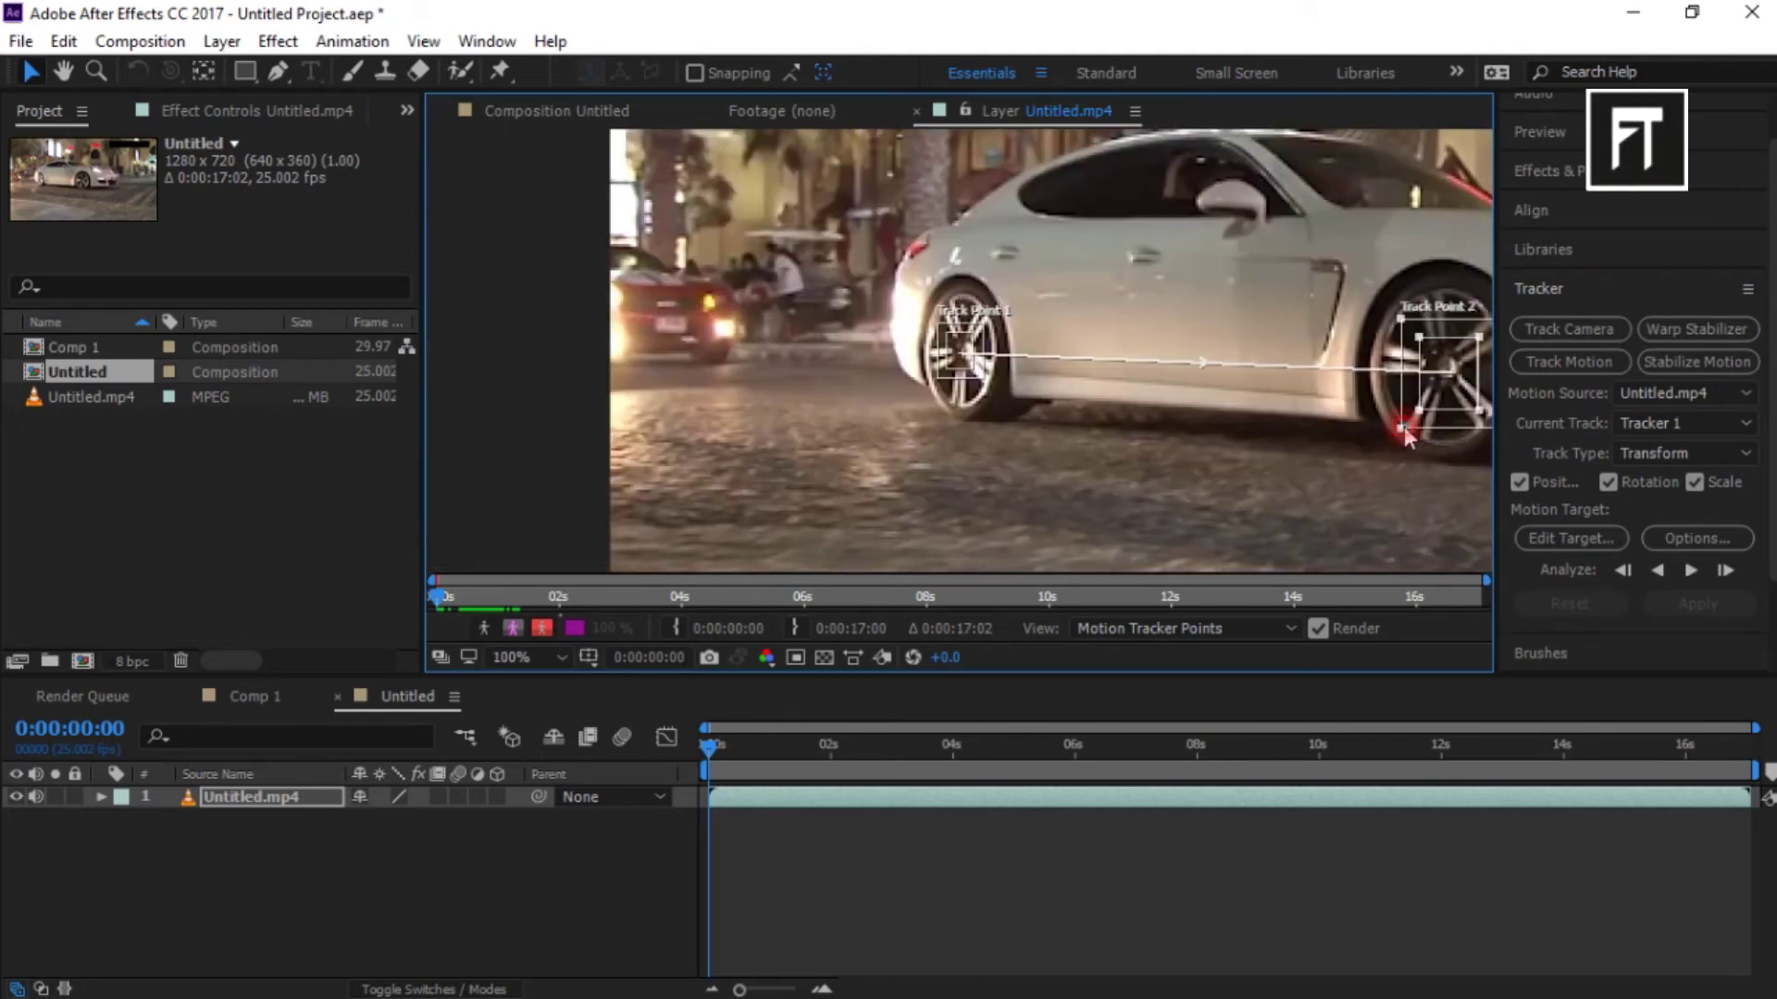
pyautogui.moveTo(1402, 431); pyautogui.dragTo(1427, 402)
pyautogui.scroll(-1, 1203, 451)
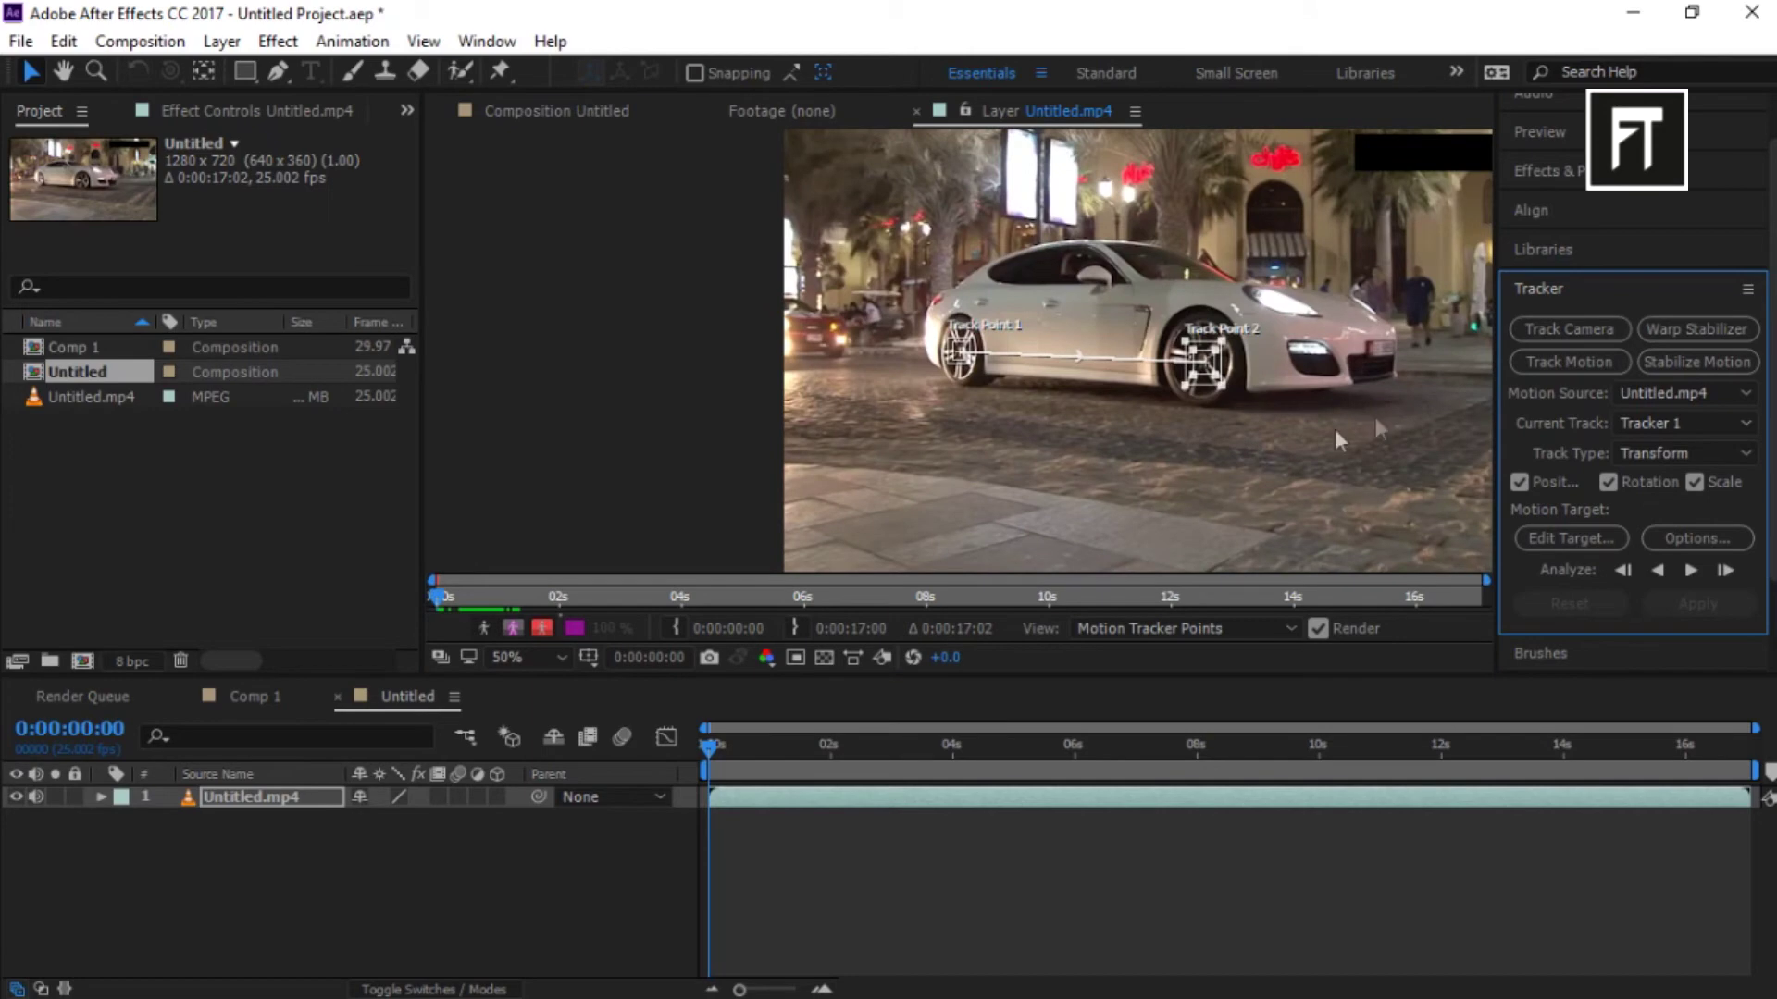
# - Analyze the motion forward from the first frame and stop the analysis at 0:00:06:12
pyautogui.scroll(1, 1462, 317)
pyautogui.scroll(-1, 1470, 311)
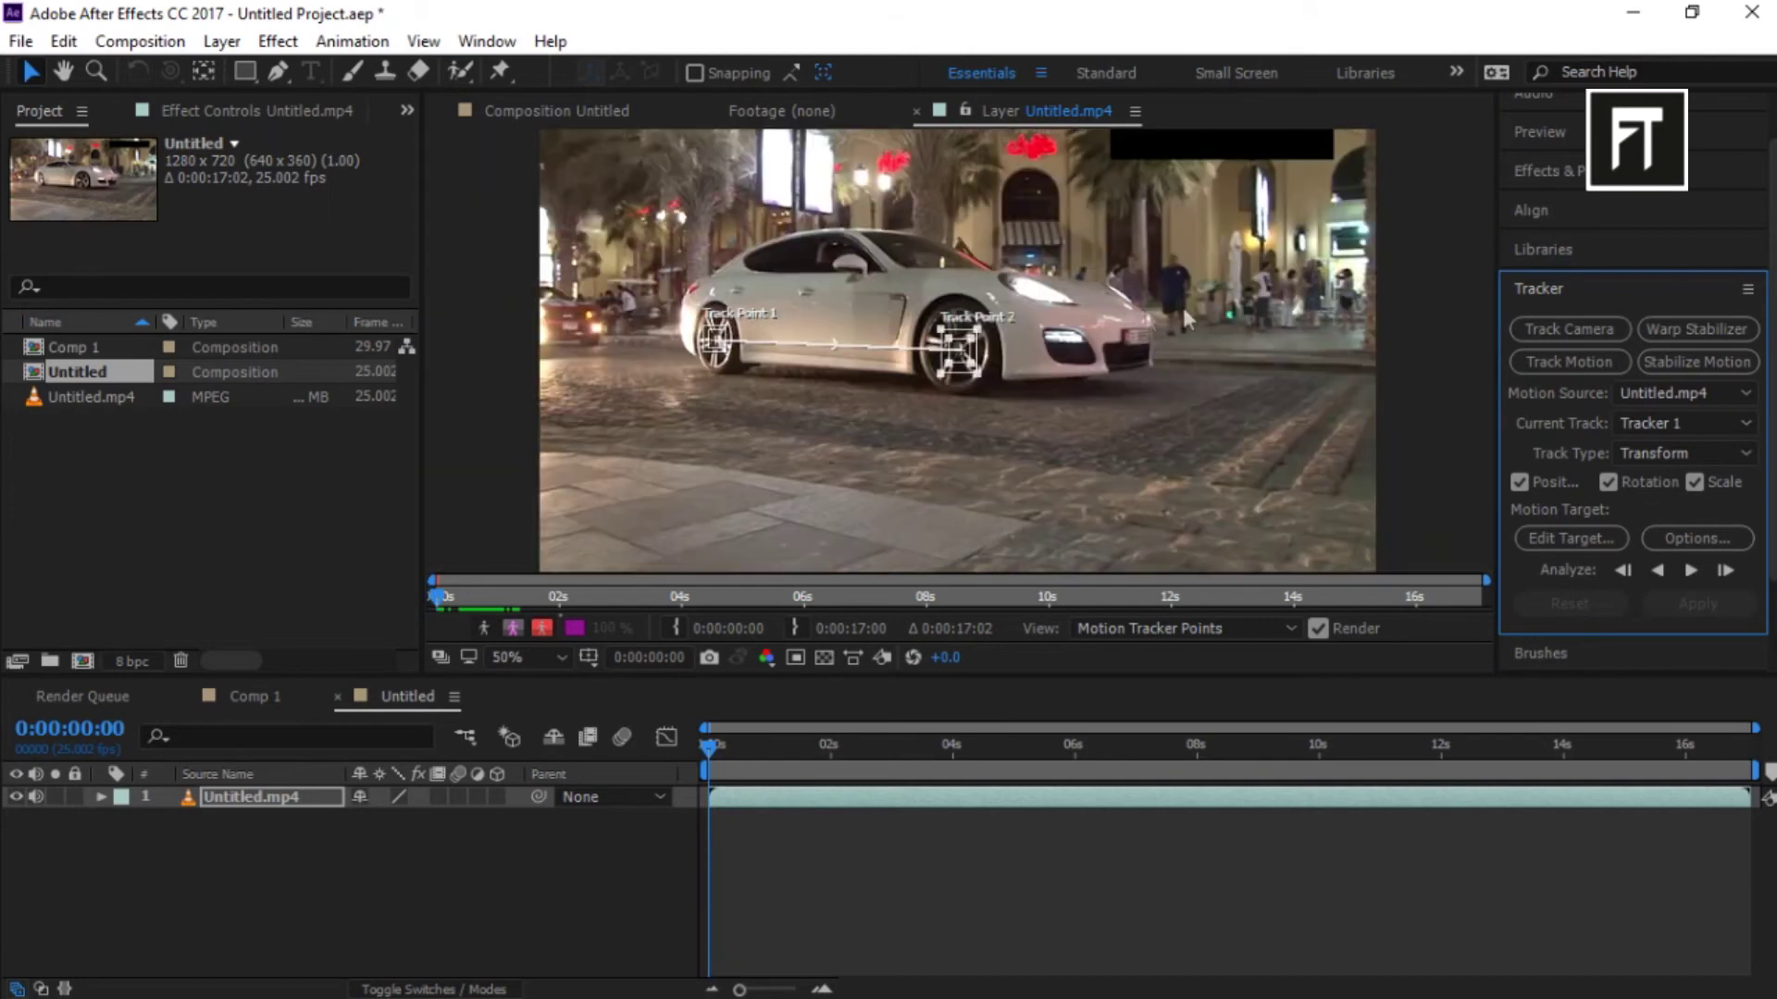
pyautogui.click(1690, 582)
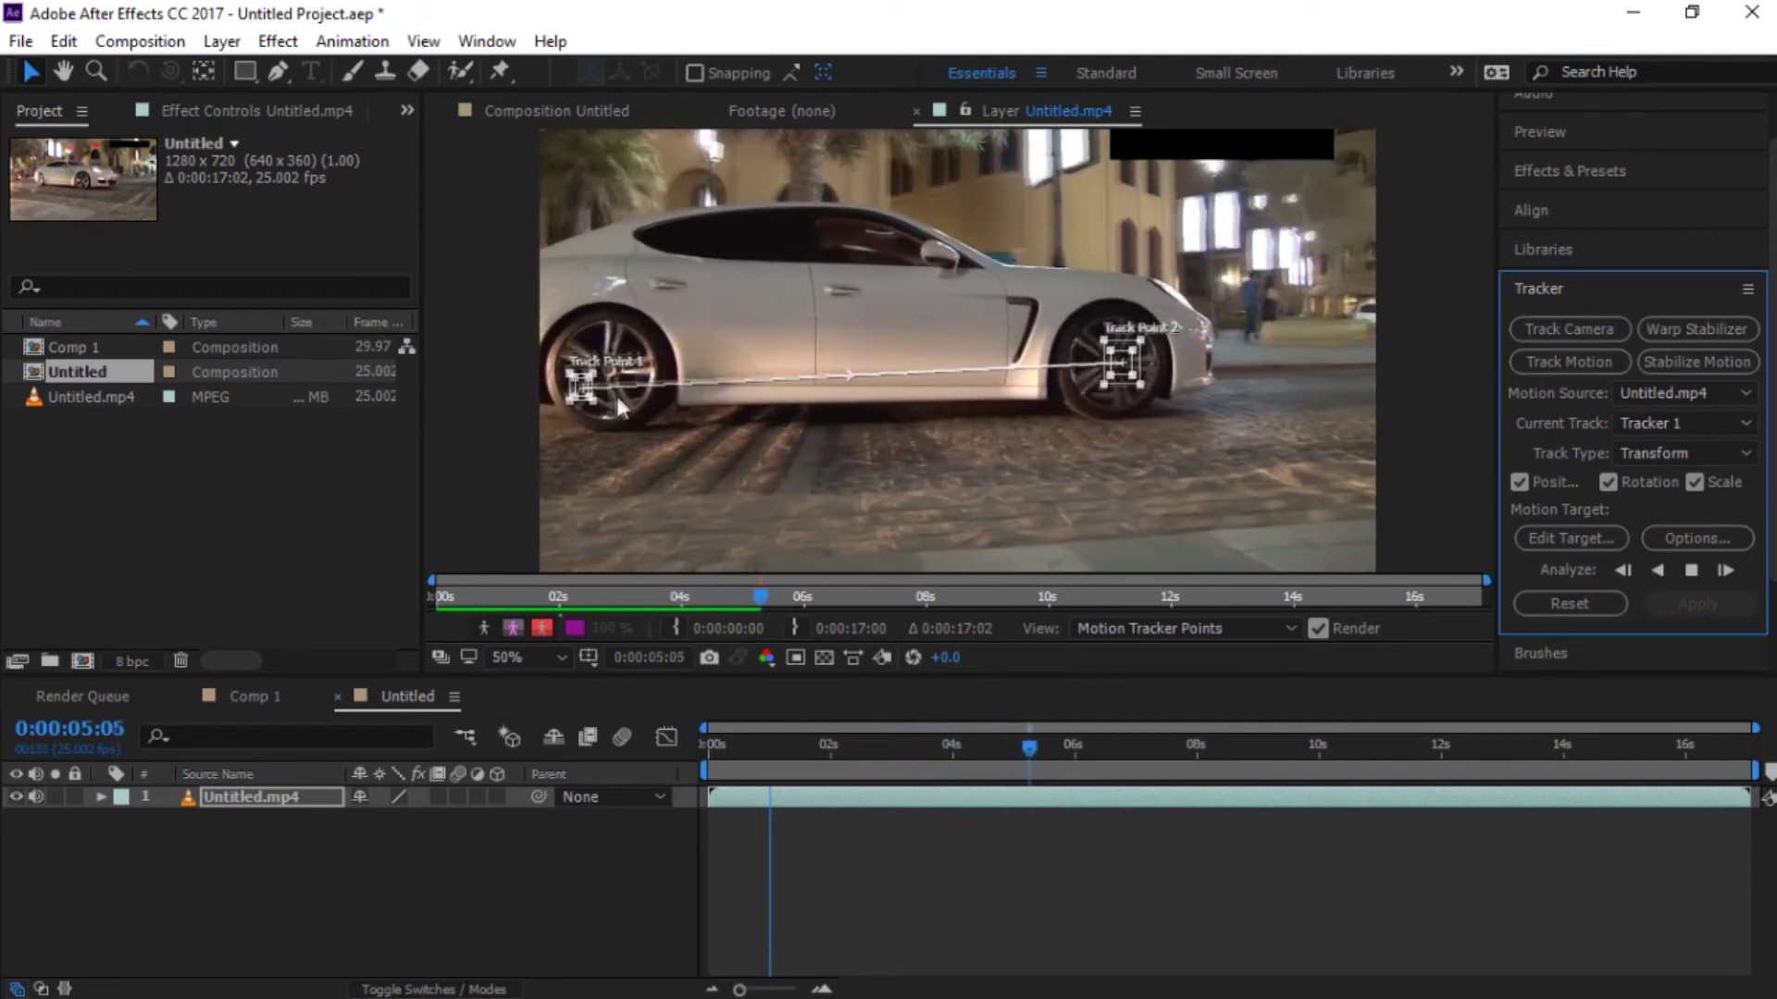
pyautogui.click(1691, 570)
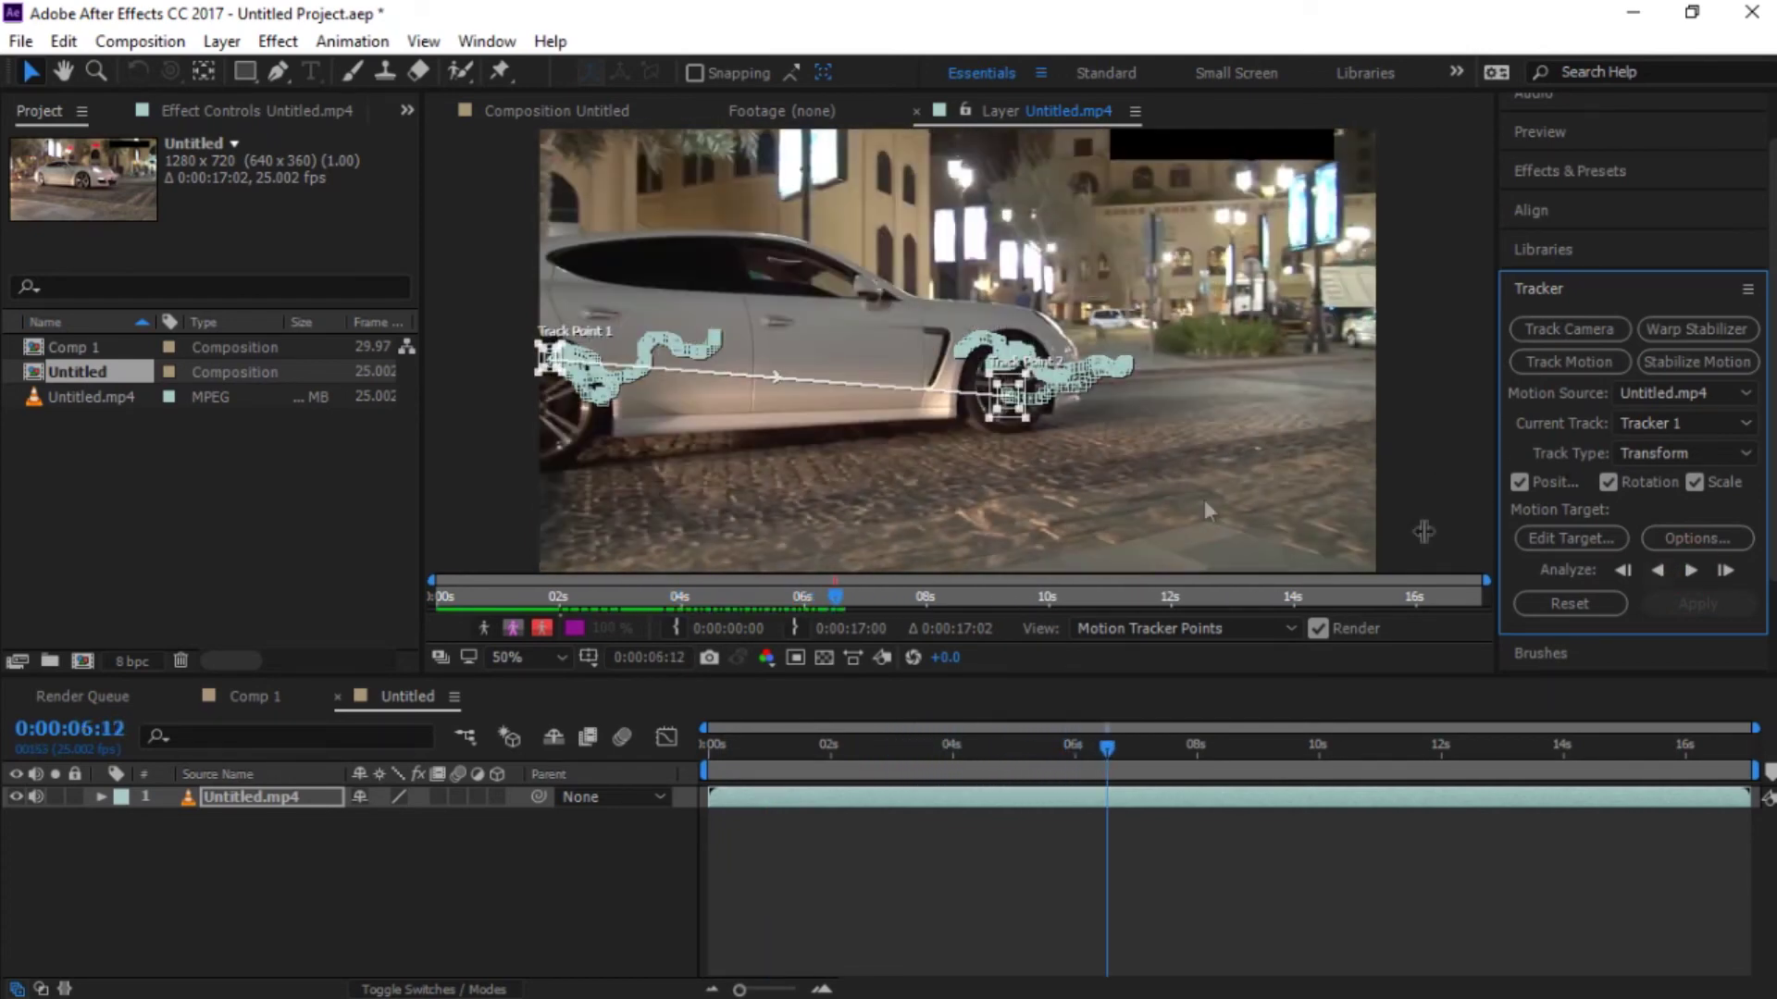
pyautogui.click(550, 359)
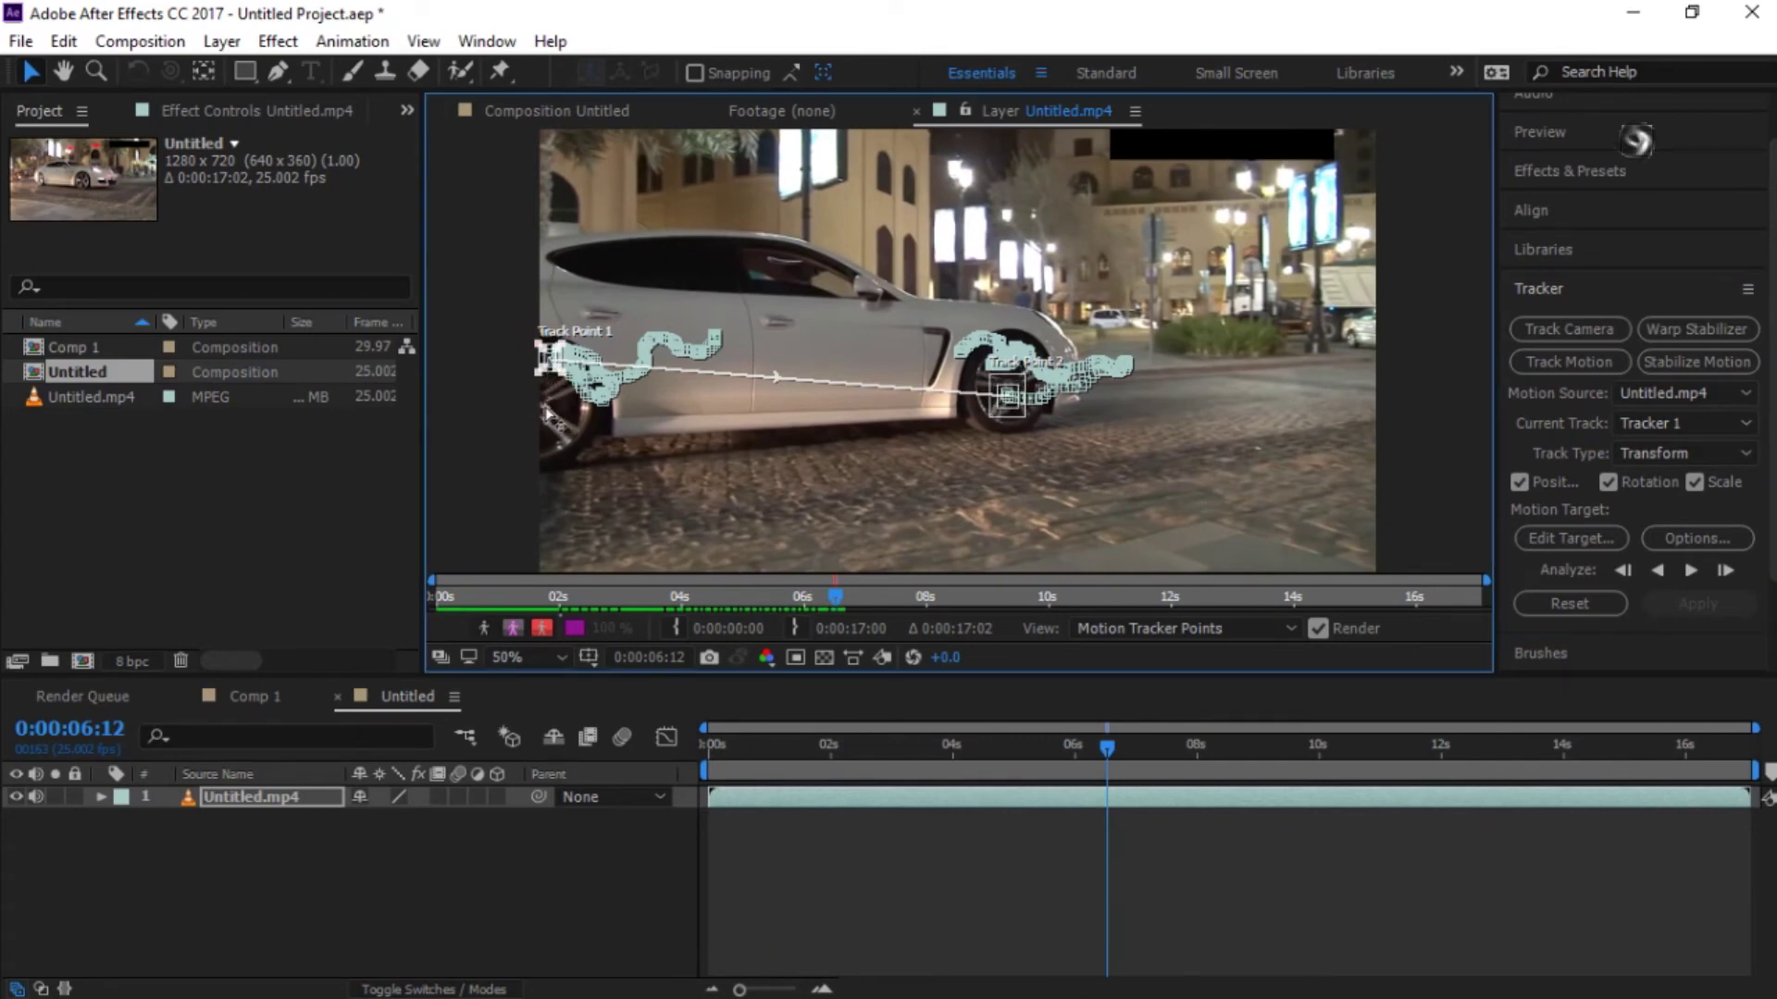
pyautogui.moveTo(550, 359); pyautogui.dragTo(546, 408)
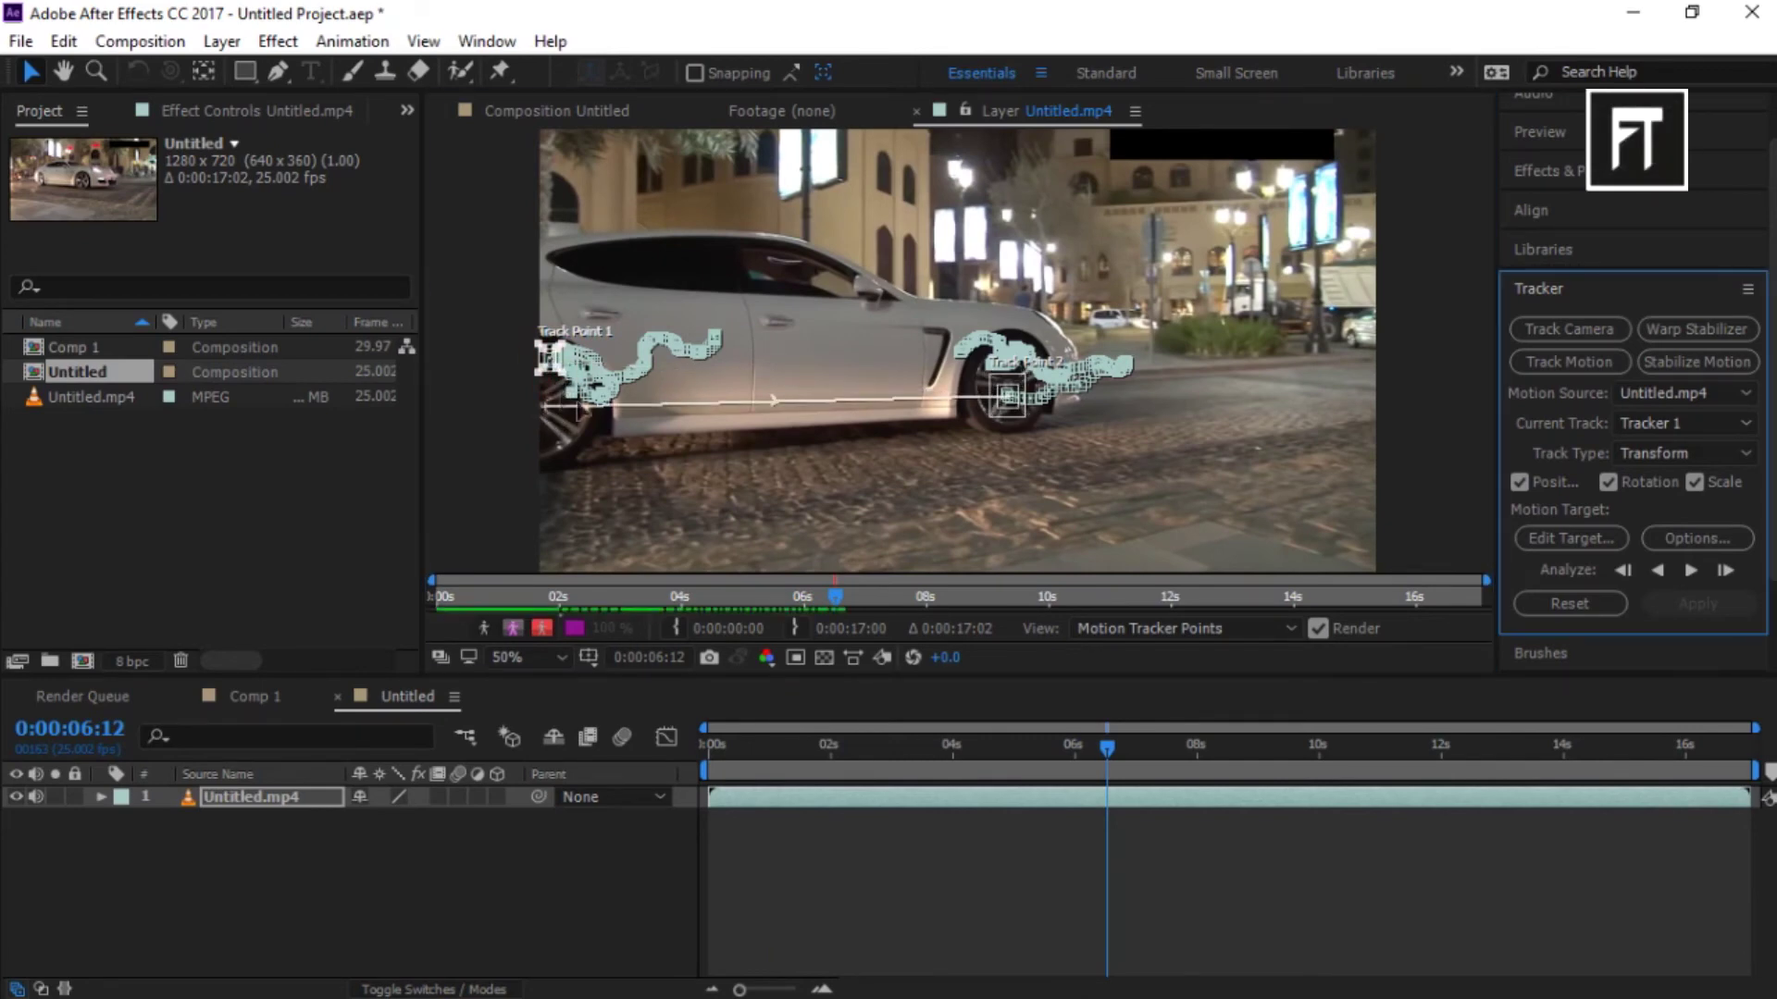
pyautogui.click(100, 42)
pyautogui.click(85, 71)
pyautogui.click(65, 42)
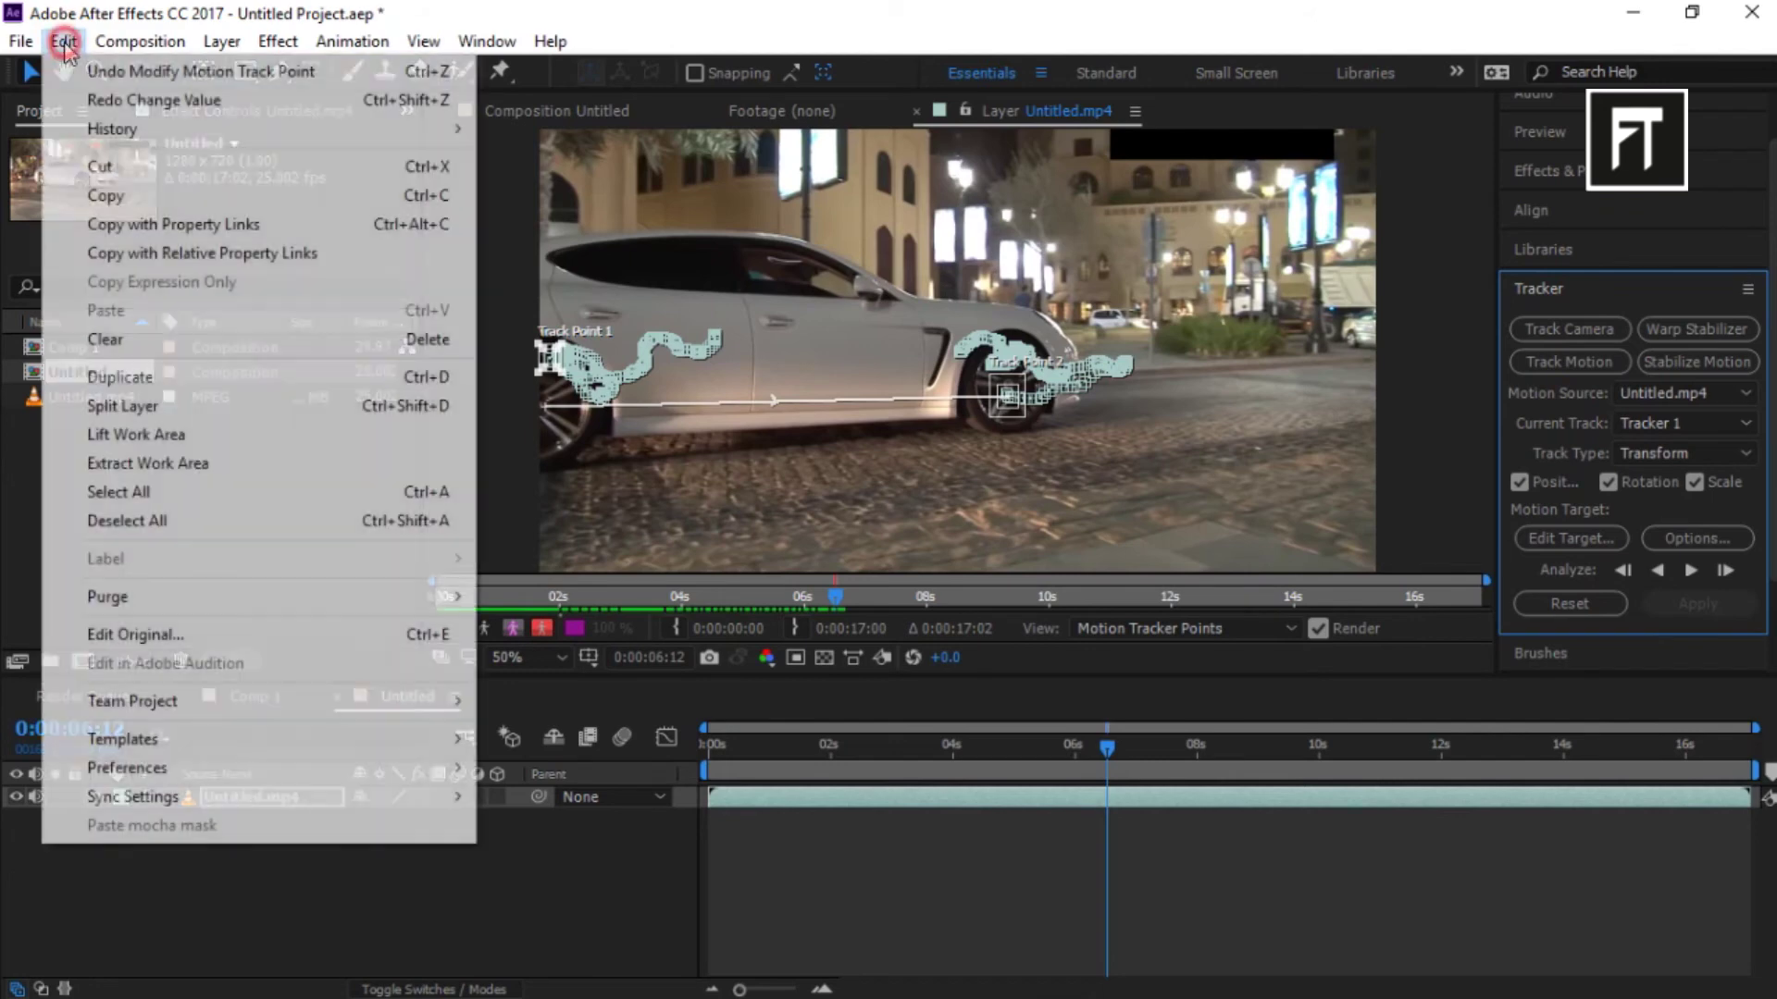
pyautogui.click(85, 70)
# - Move the whole Track Point 1 down onto the rear wheel's hub at 0:00:06:12
pyautogui.scroll(1, 551, 358)
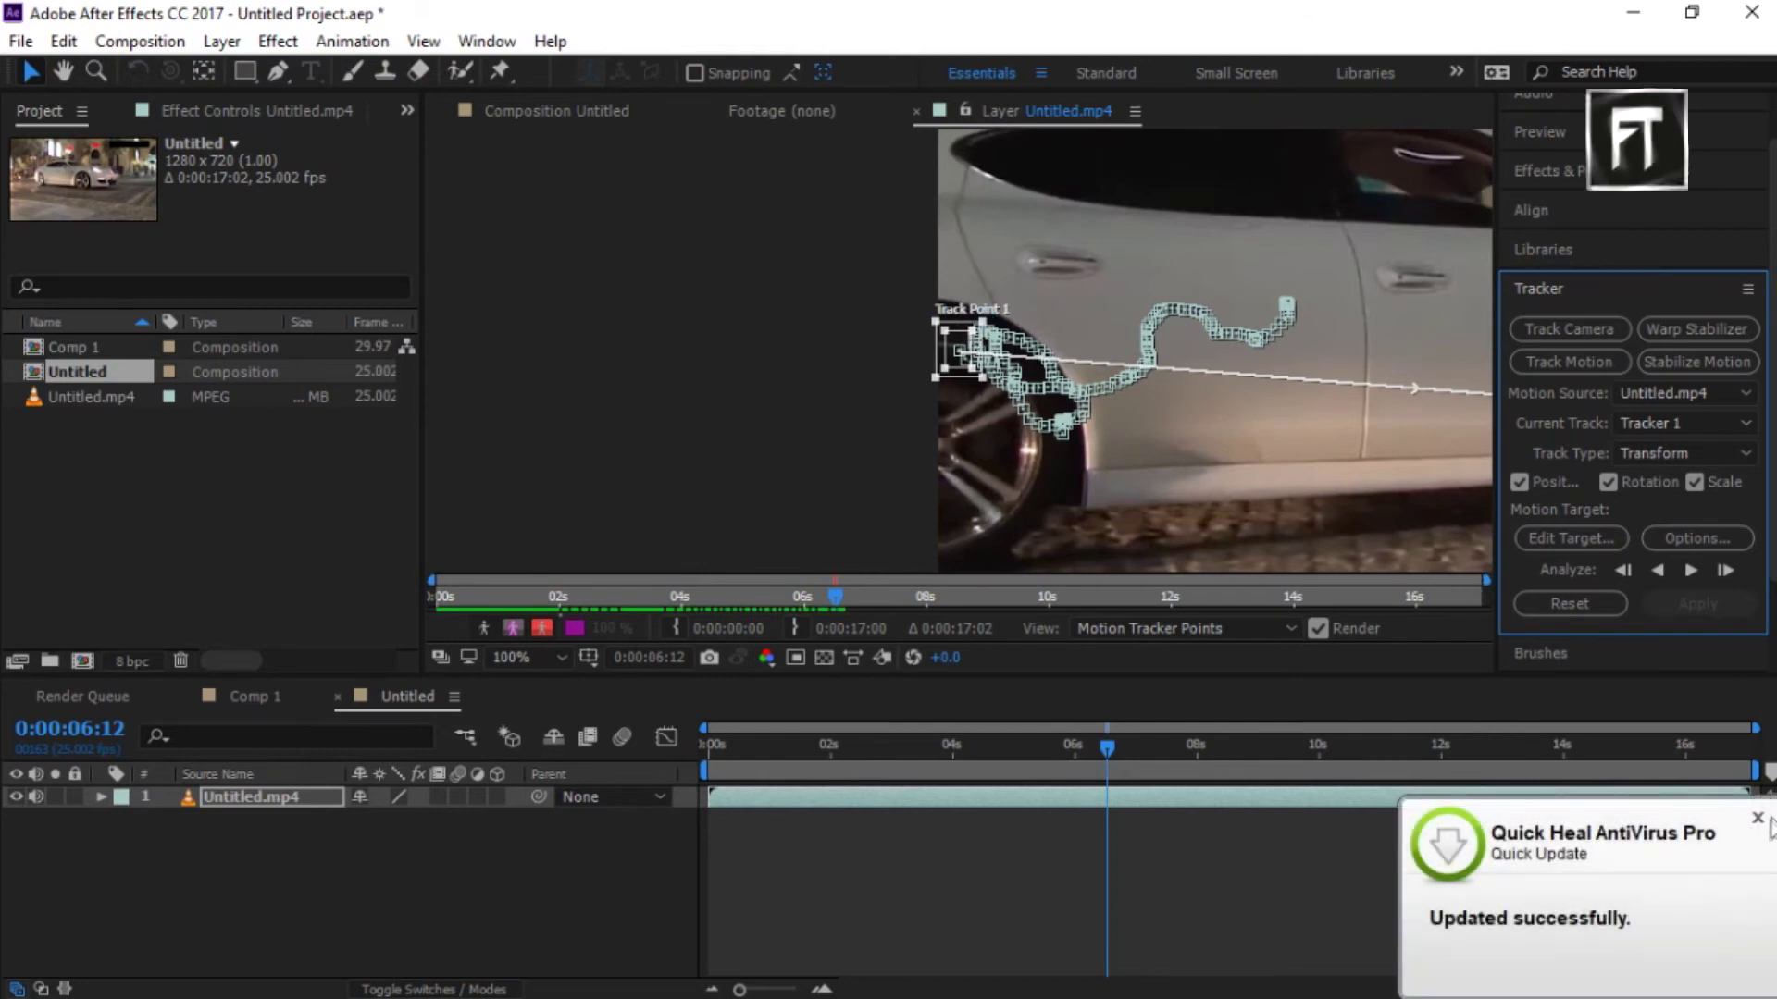
pyautogui.scroll(-2, 968, 405)
pyautogui.scroll(3, 996, 429)
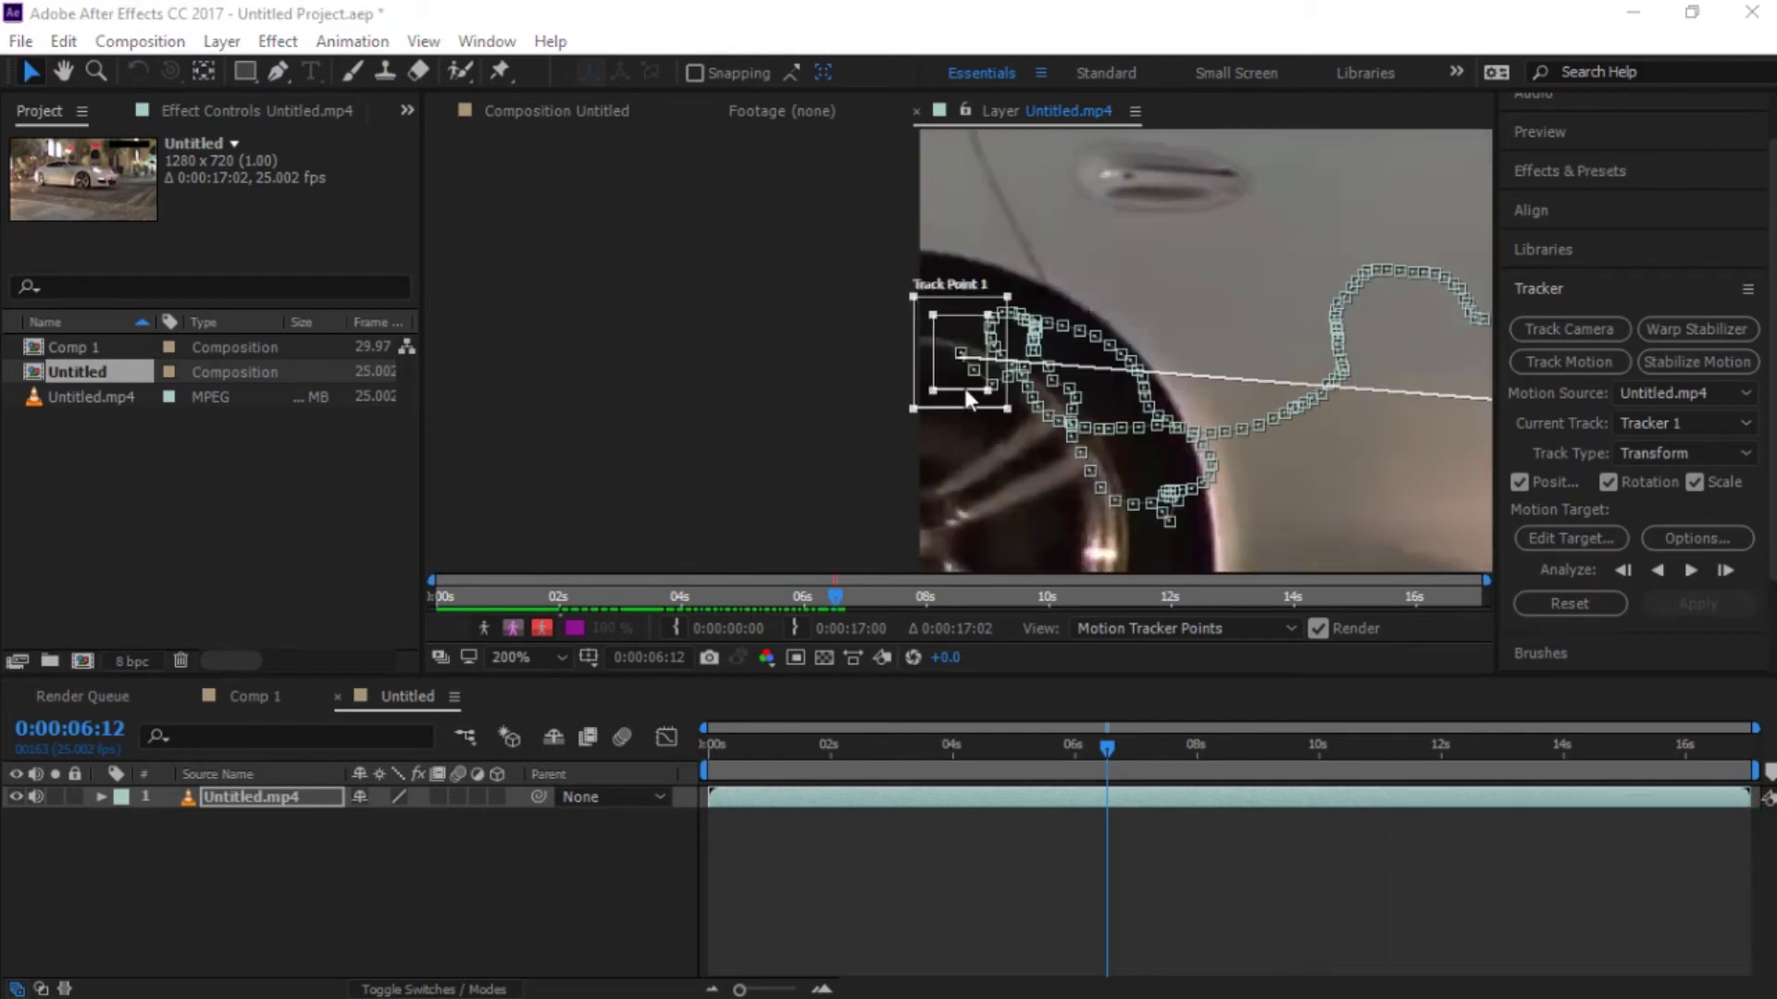
pyautogui.moveTo(966, 390); pyautogui.dragTo(963, 454)
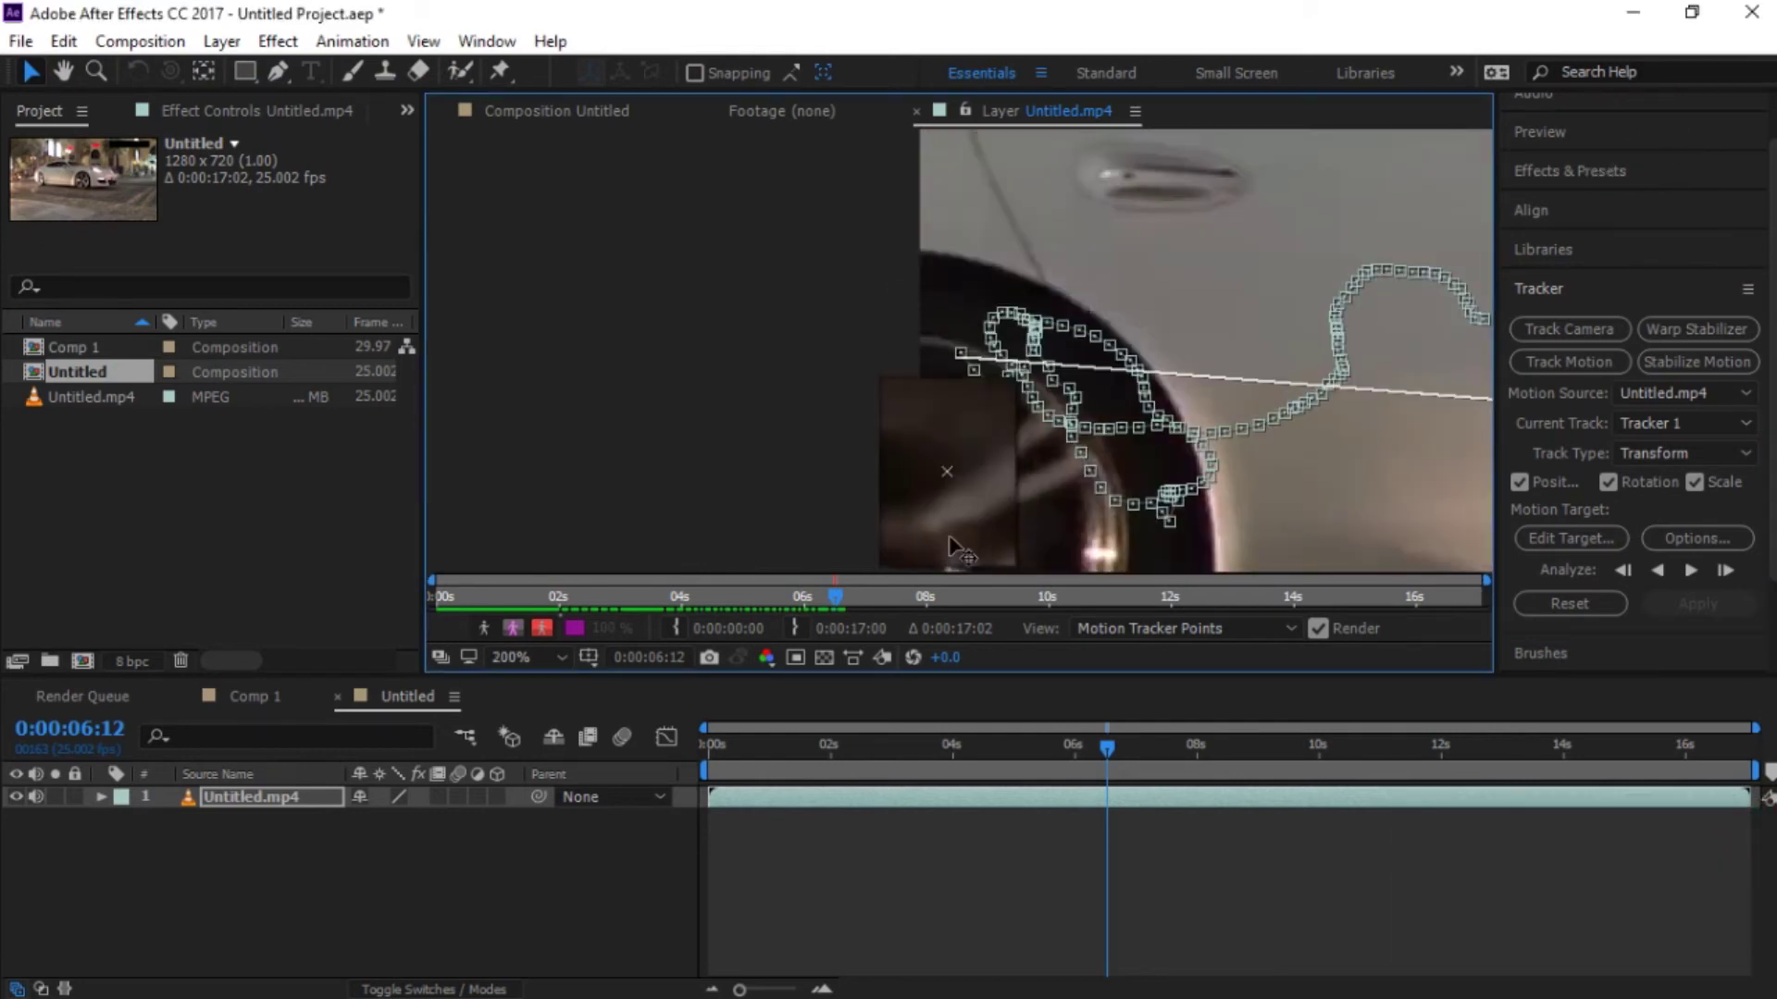
pyautogui.moveTo(949, 537); pyautogui.dragTo(949, 534)
pyautogui.scroll(-1, 1084, 496)
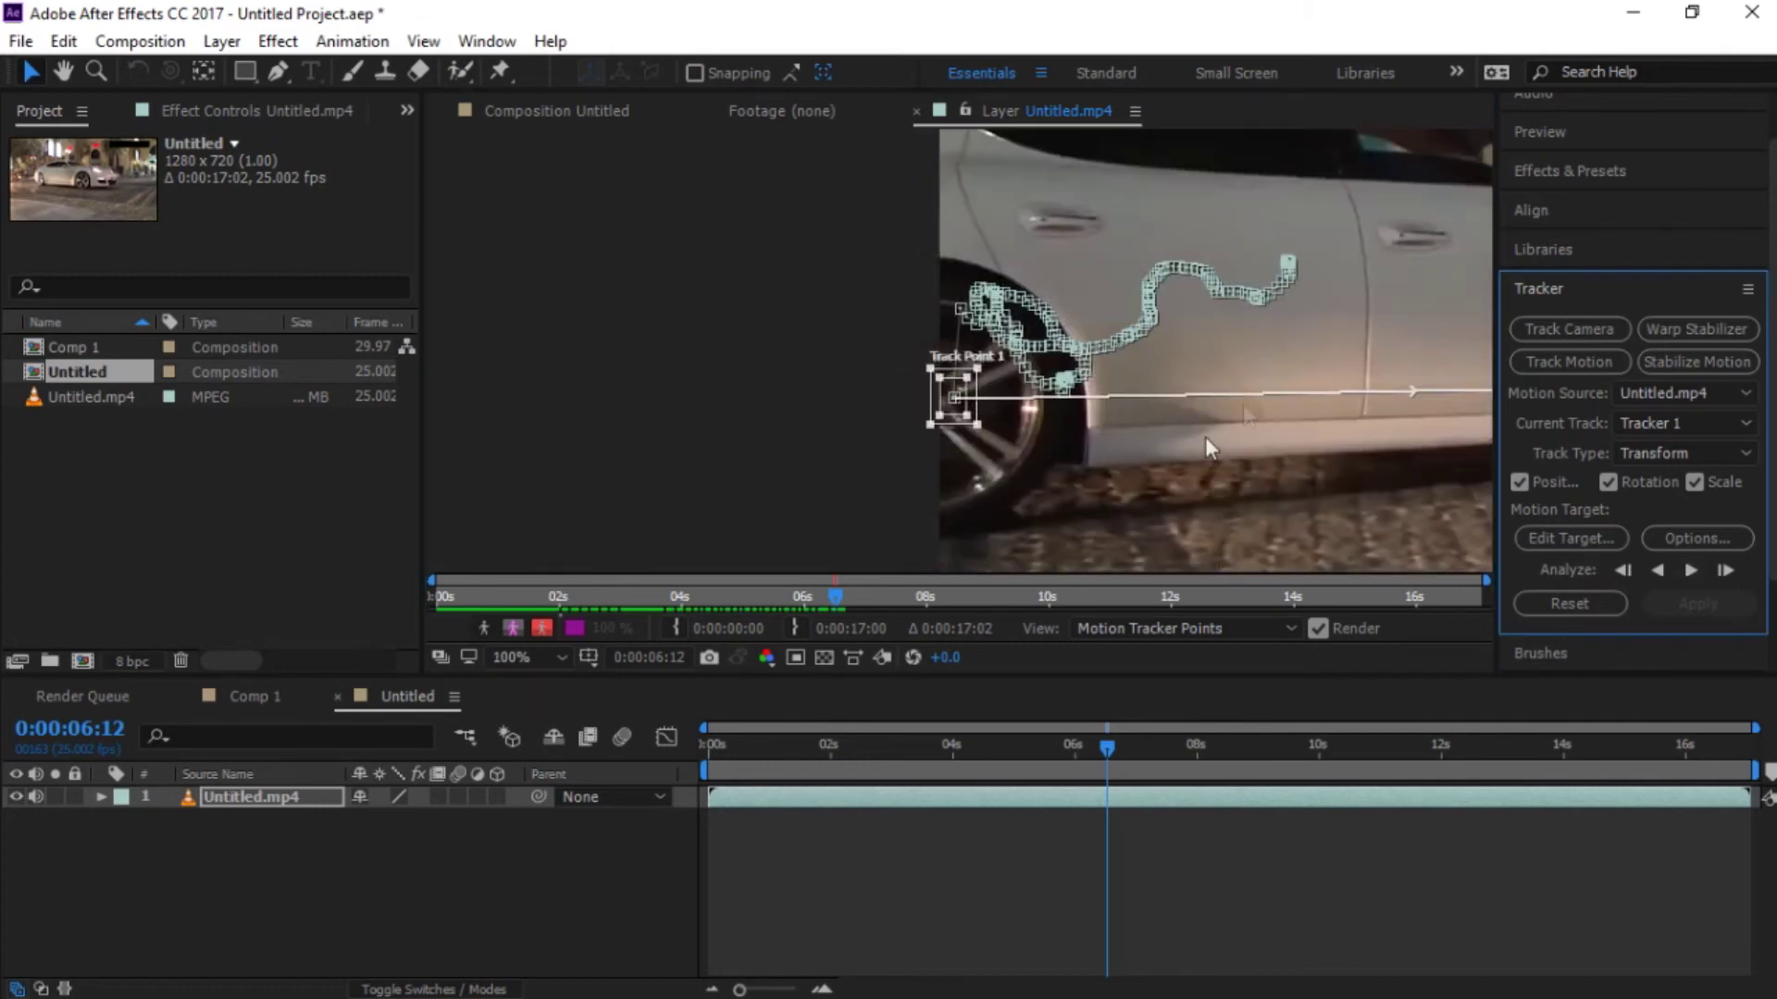
# - Resume the forward motion analysis from 0:00:06:12 and stop it at 0:00:07:13
pyautogui.scroll(-3, 1245, 413)
pyautogui.scroll(3, 1444, 233)
pyautogui.scroll(-1, 1502, 196)
pyautogui.scroll(-1, 1479, 178)
pyautogui.scroll(1, 1479, 175)
pyautogui.scroll(-1, 1472, 177)
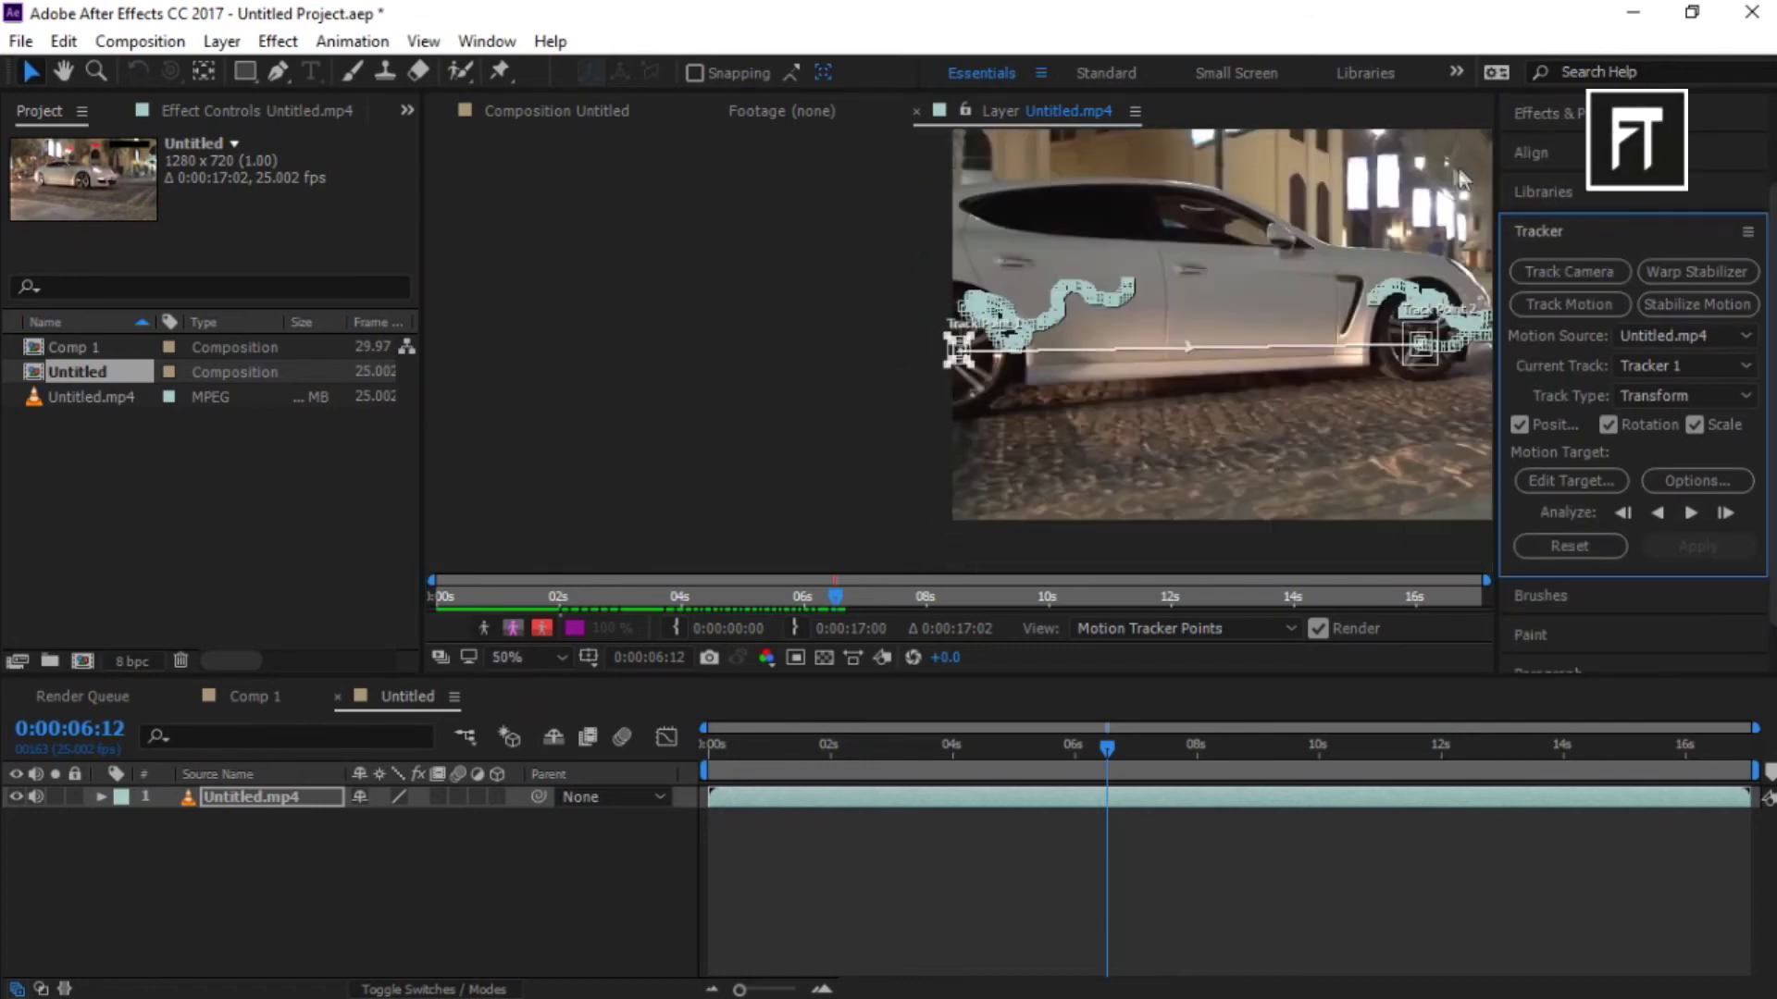
pyautogui.click(1691, 513)
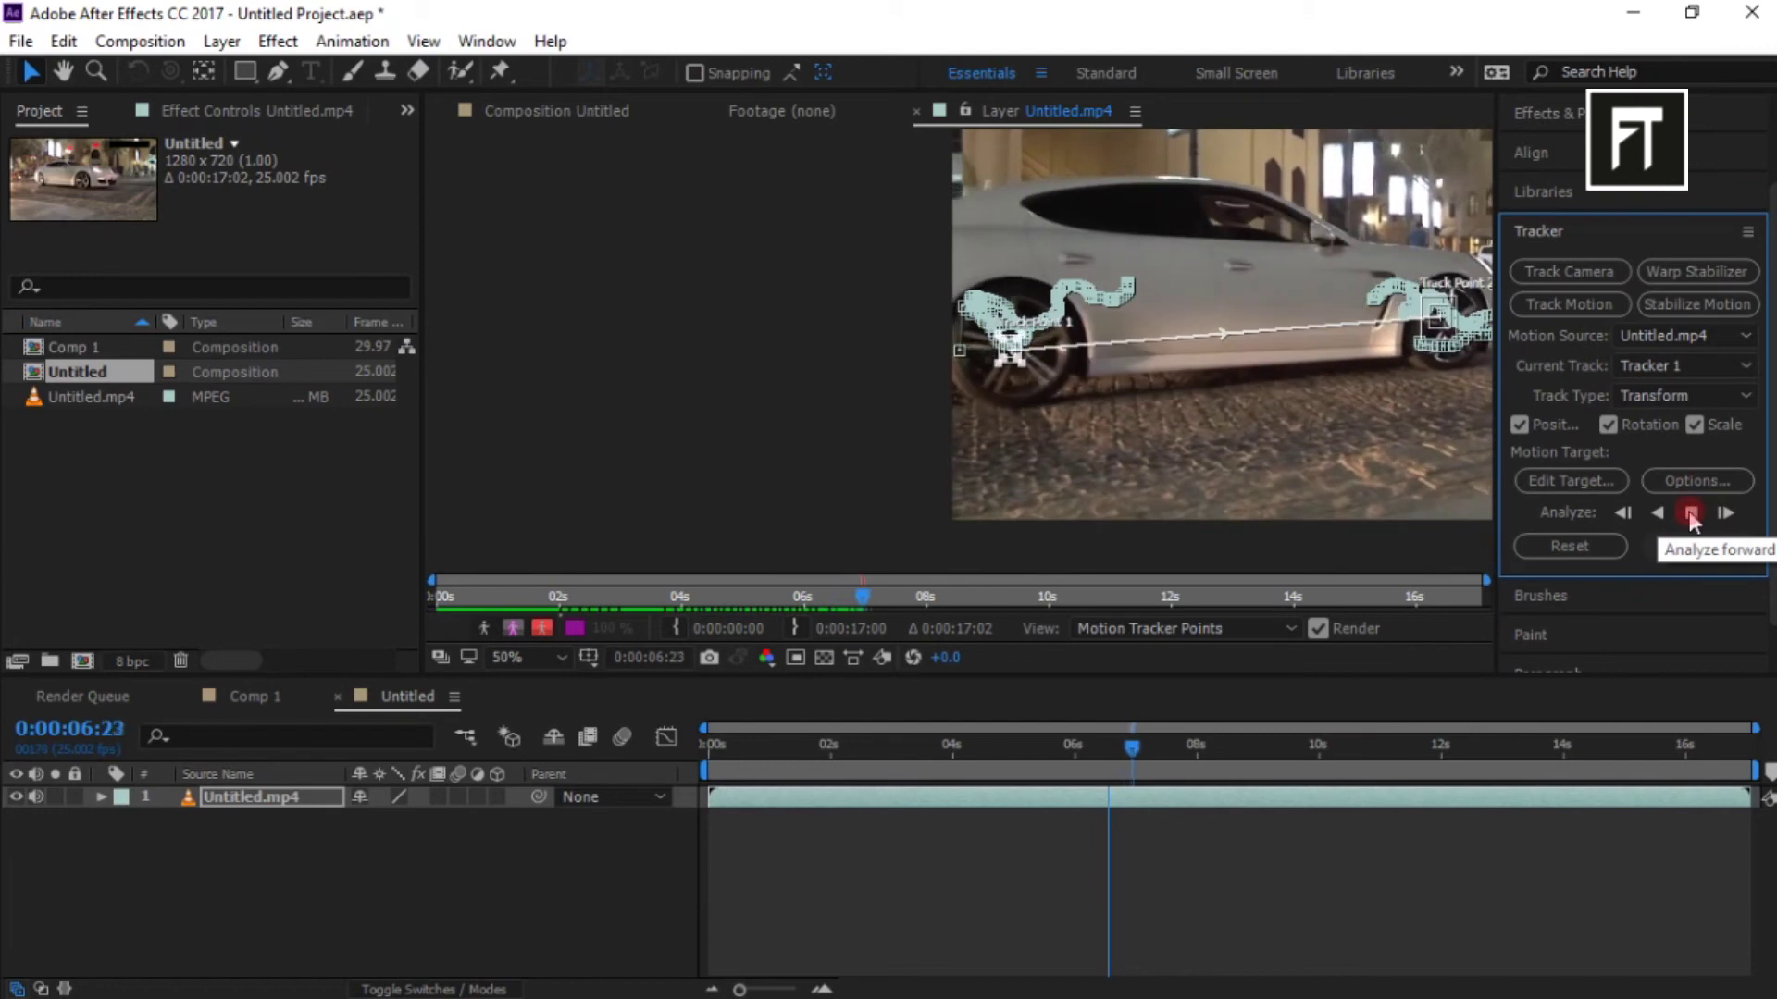
pyautogui.click(1690, 514)
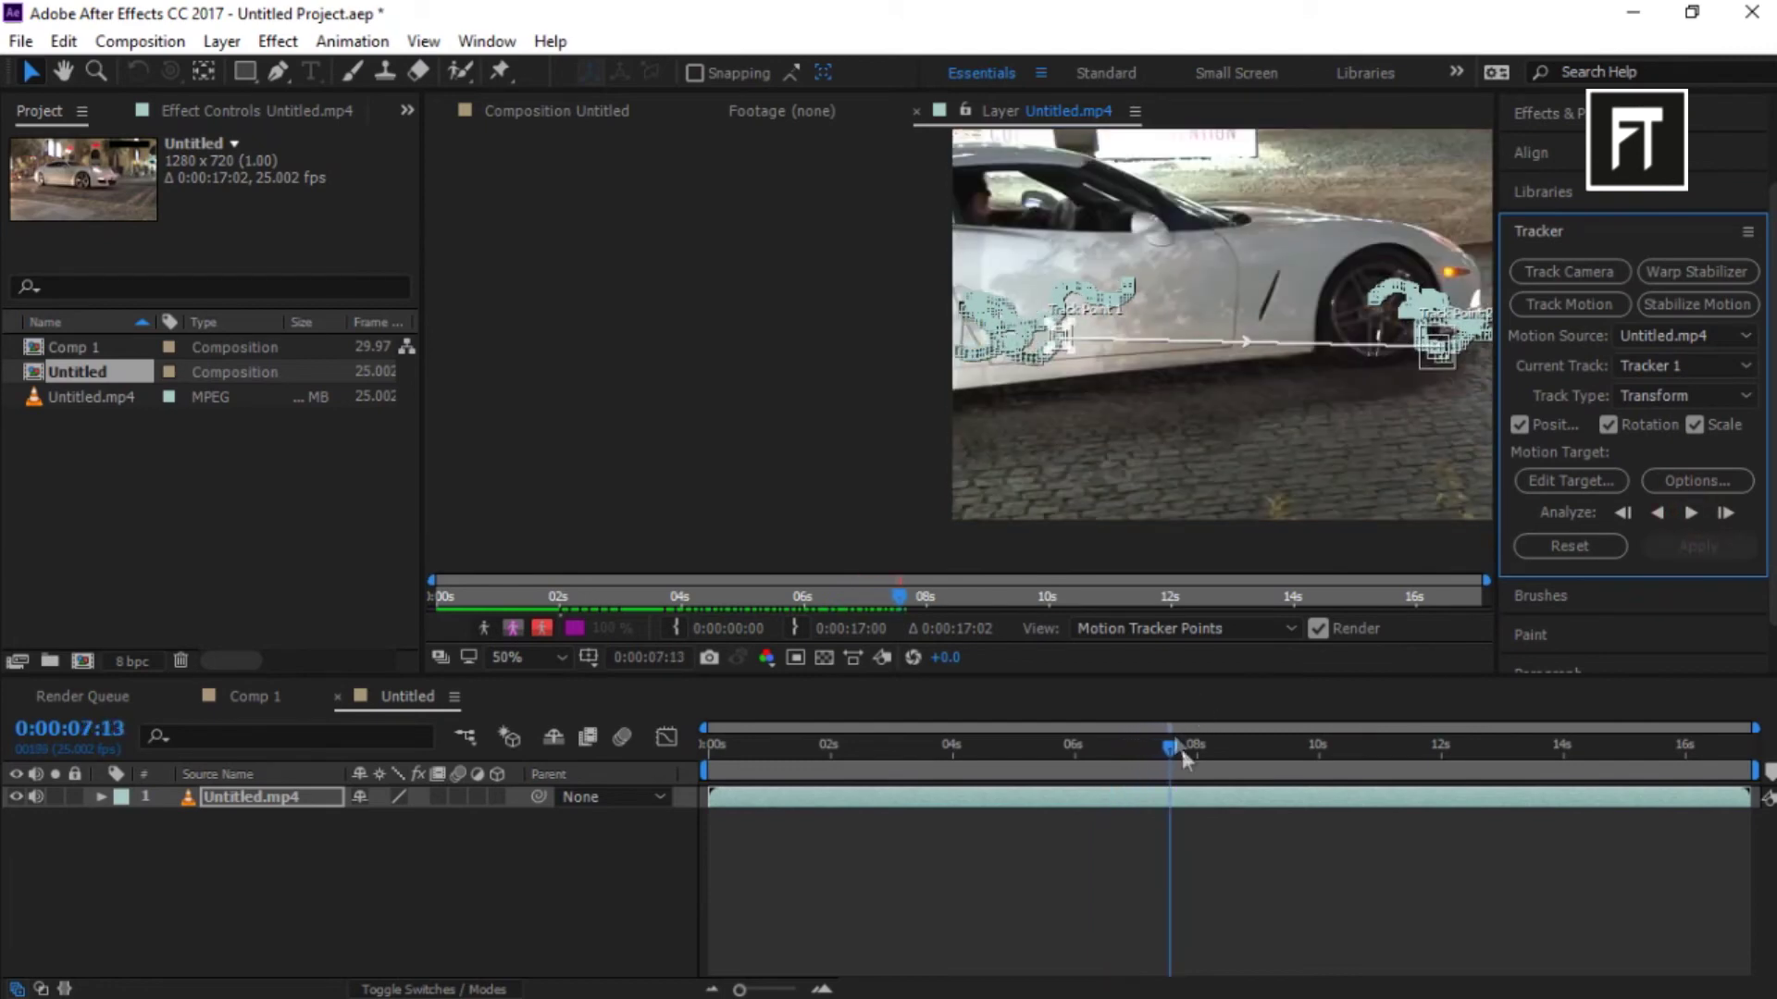
# - Go back to 0:00:07:01 and examine how the track points sit on the car's wheels
pyautogui.moveTo(1184, 757); pyautogui.dragTo(1146, 750)
pyautogui.scroll(-1, 1175, 479)
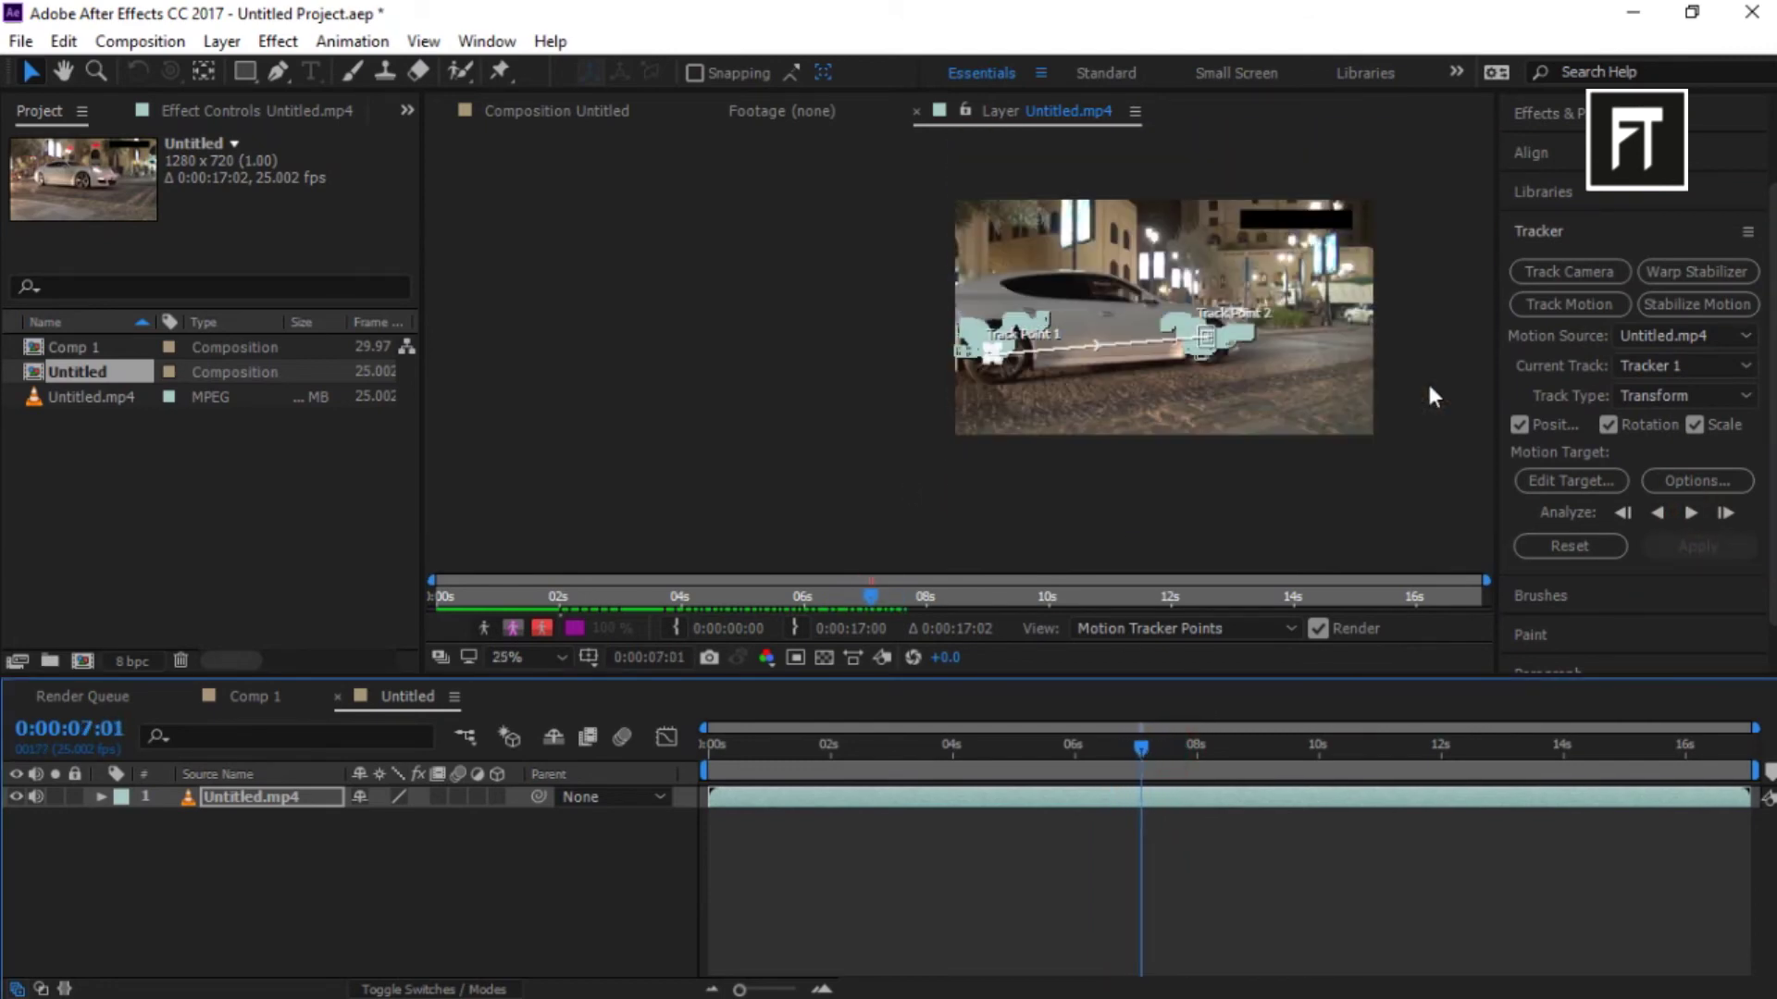
pyautogui.scroll(1, 1468, 348)
pyautogui.scroll(1, 1452, 161)
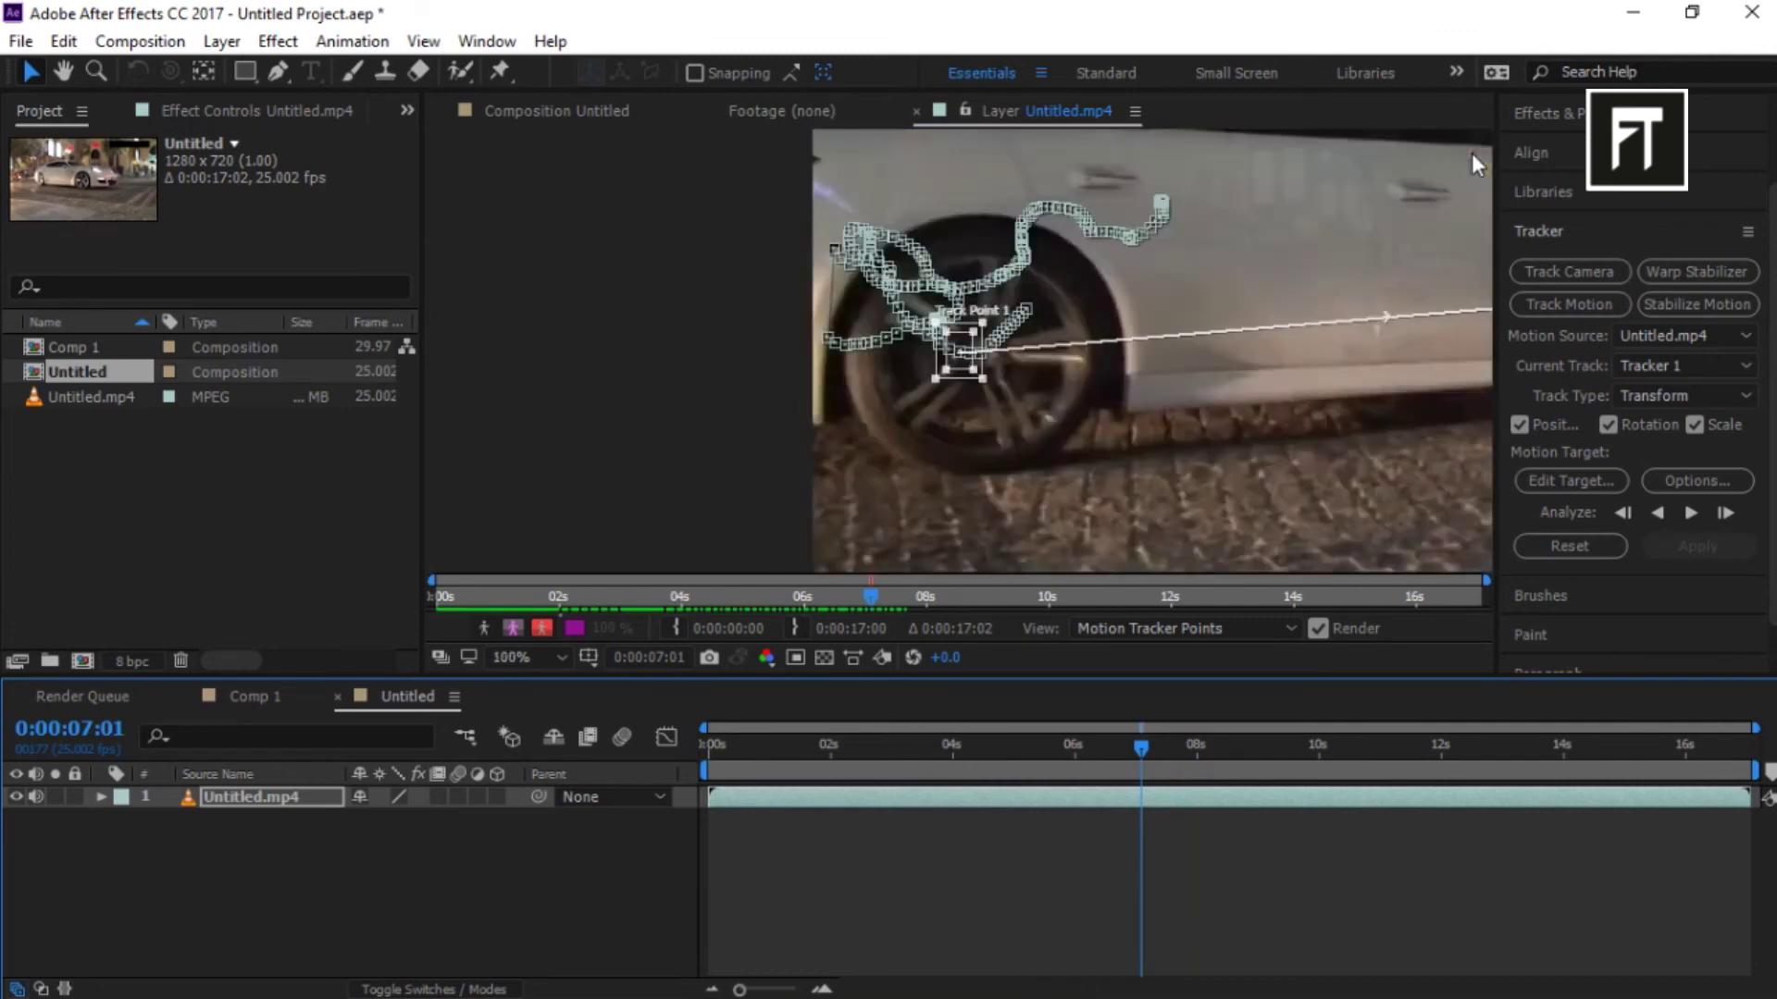
pyautogui.scroll(-3, 1472, 163)
pyautogui.scroll(1, 1414, 203)
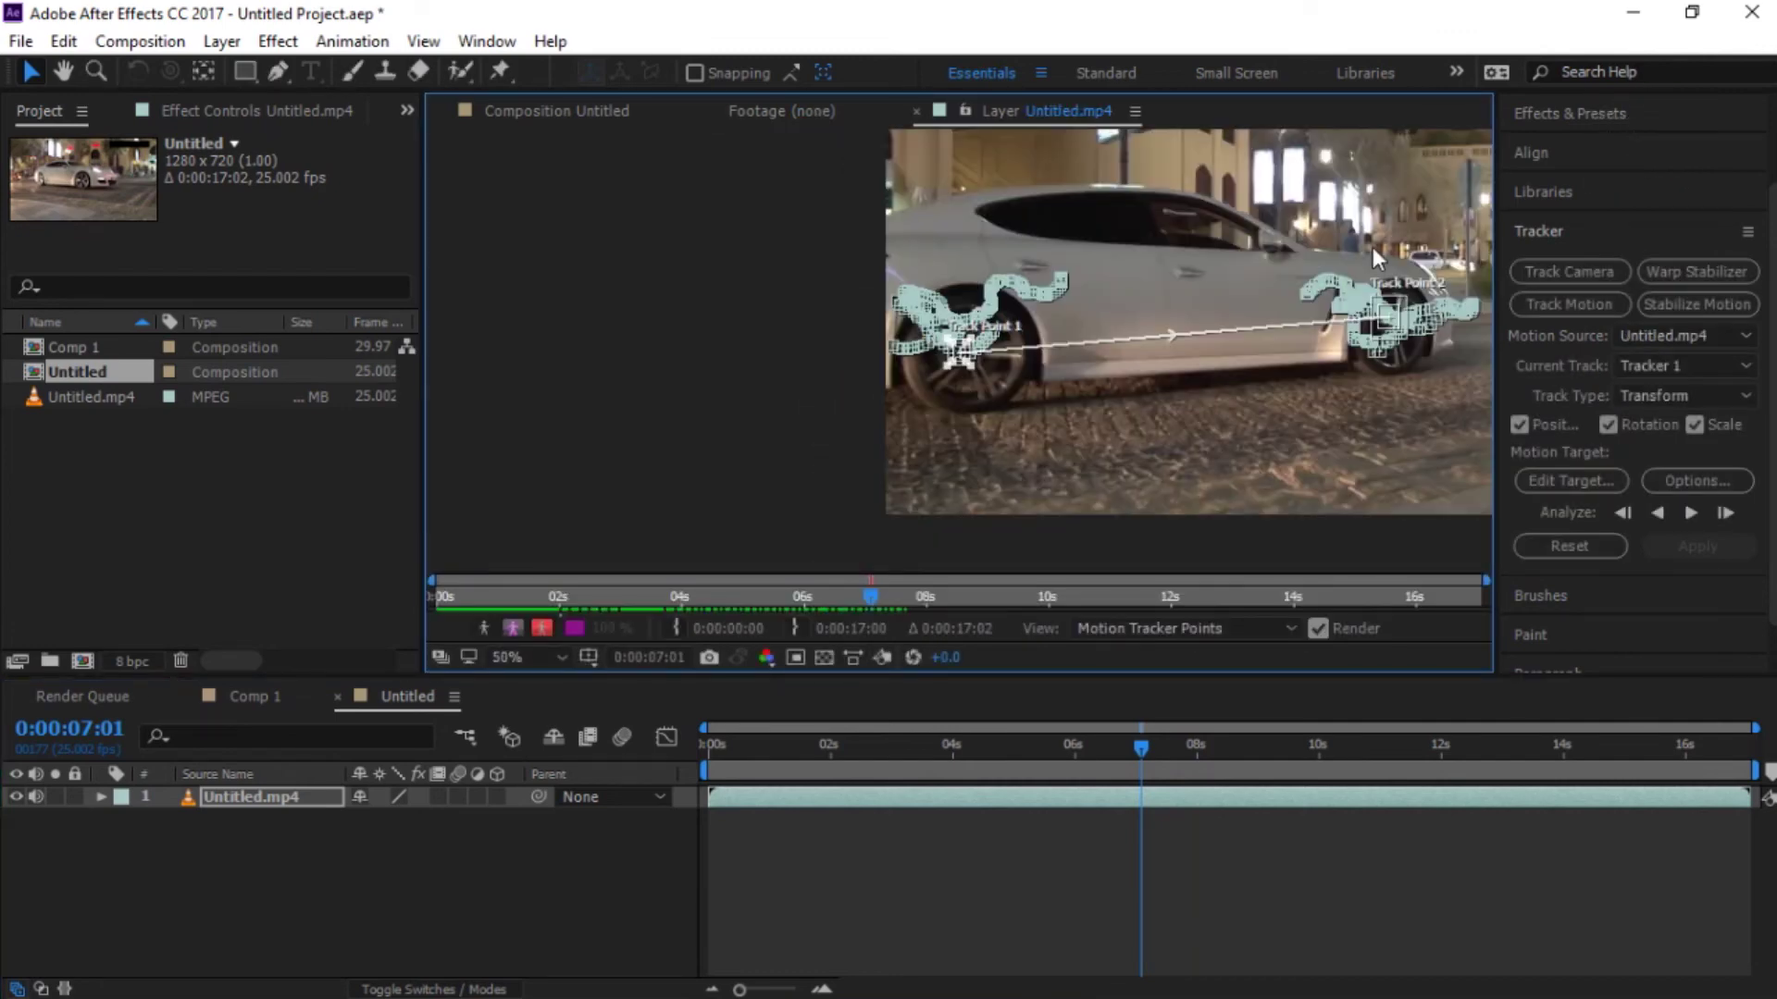
# - Add a text layer reading "text" to the Untitled composition
pyautogui.click(368, 853)
pyautogui.rightClick(370, 853)
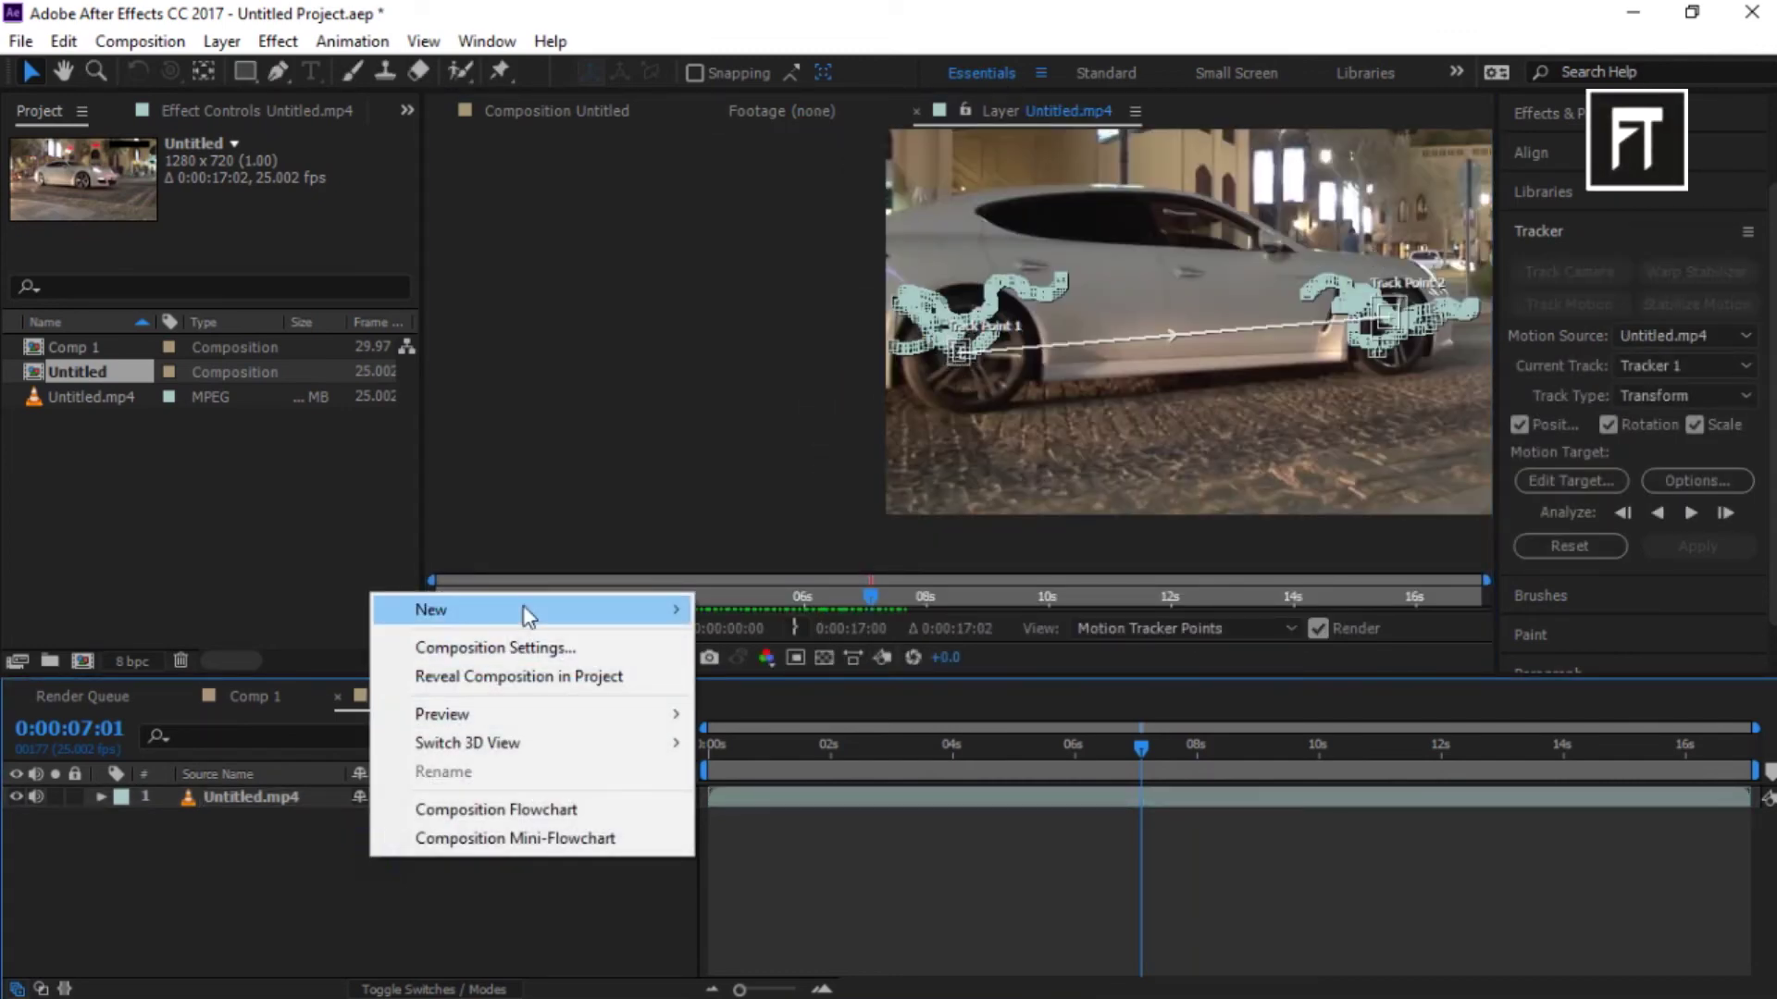
pyautogui.moveTo(528, 616)
pyautogui.click(784, 646)
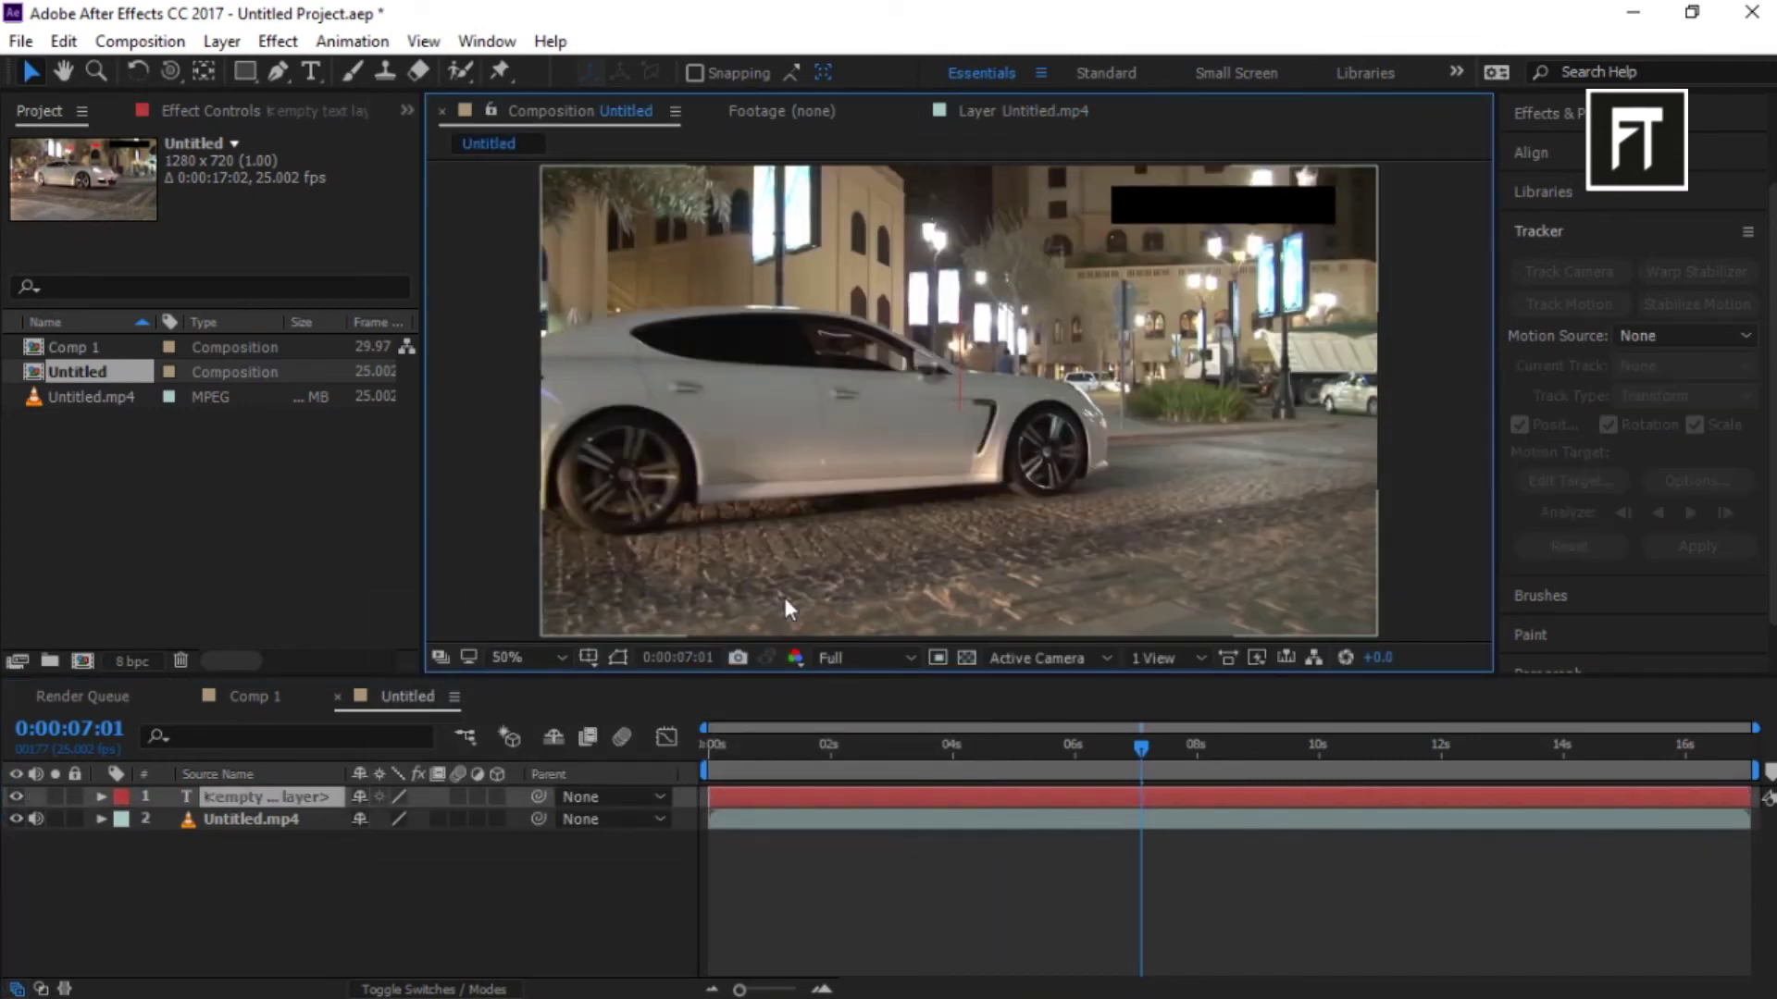
pyautogui.write('text')
# - Set the whole text to 147 px with a dark red fill and place it on the car's side
pyautogui.hotkey('ctrl', 'a')
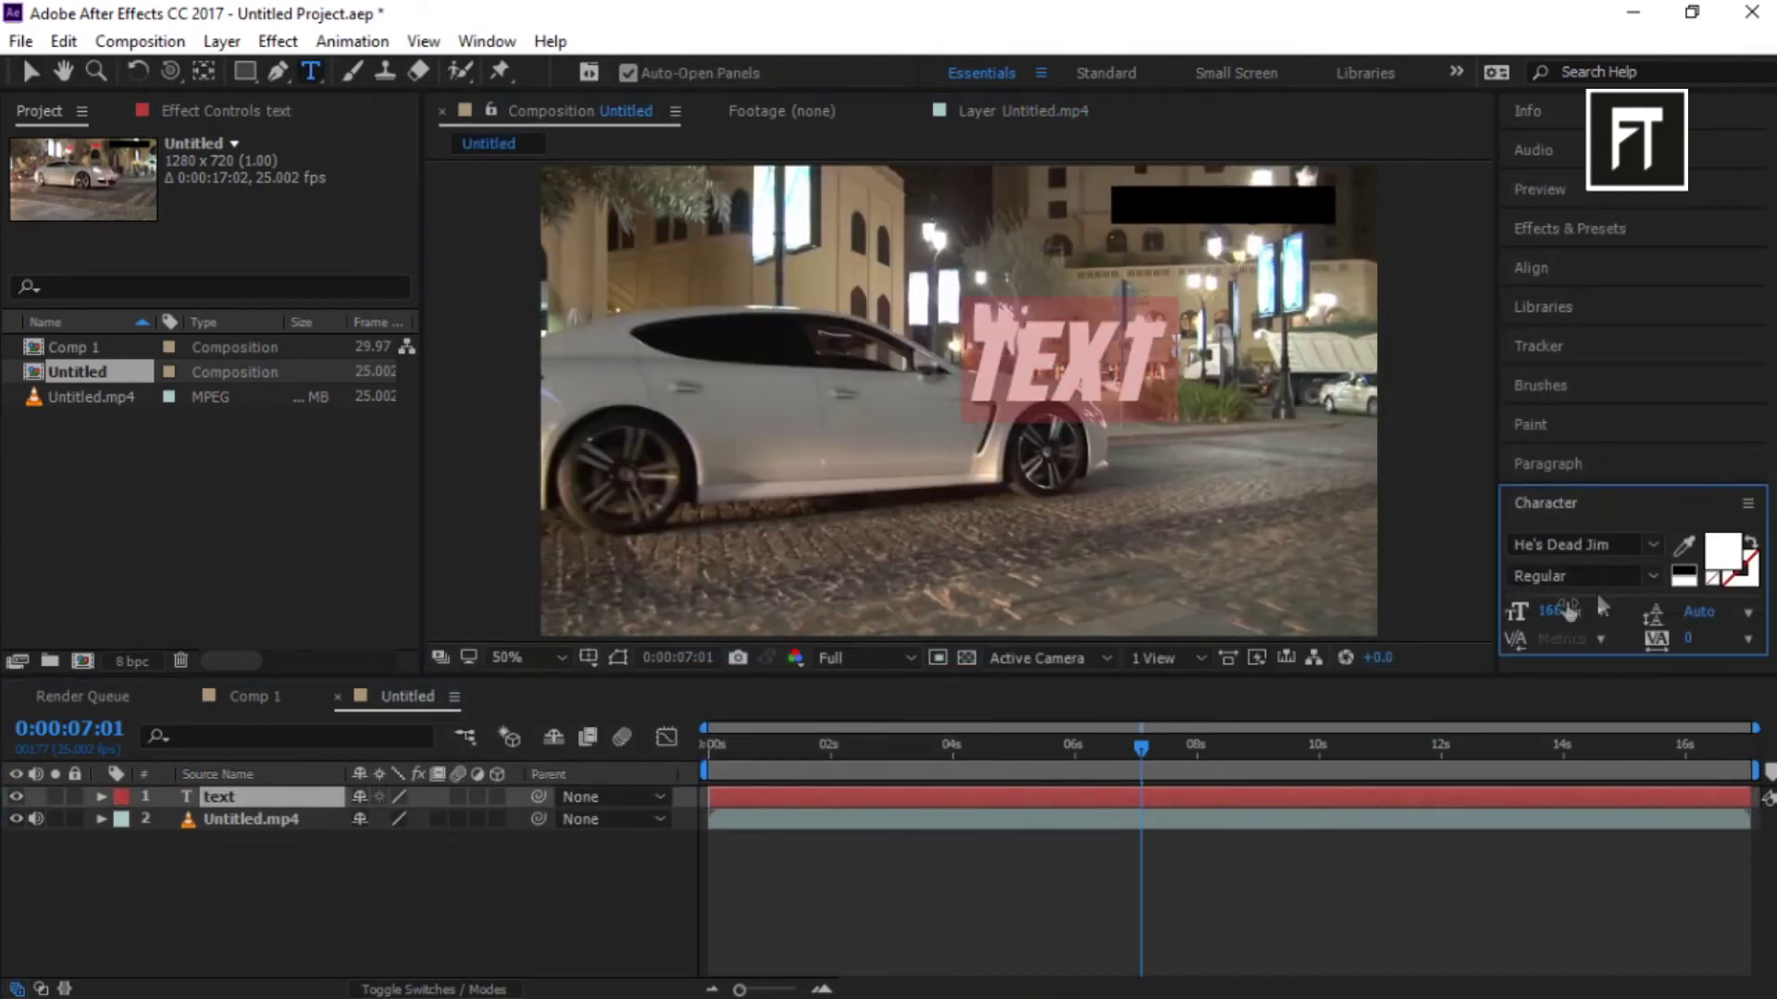
pyautogui.moveTo(1551, 612); pyautogui.dragTo(1527, 612)
pyautogui.click(1723, 552)
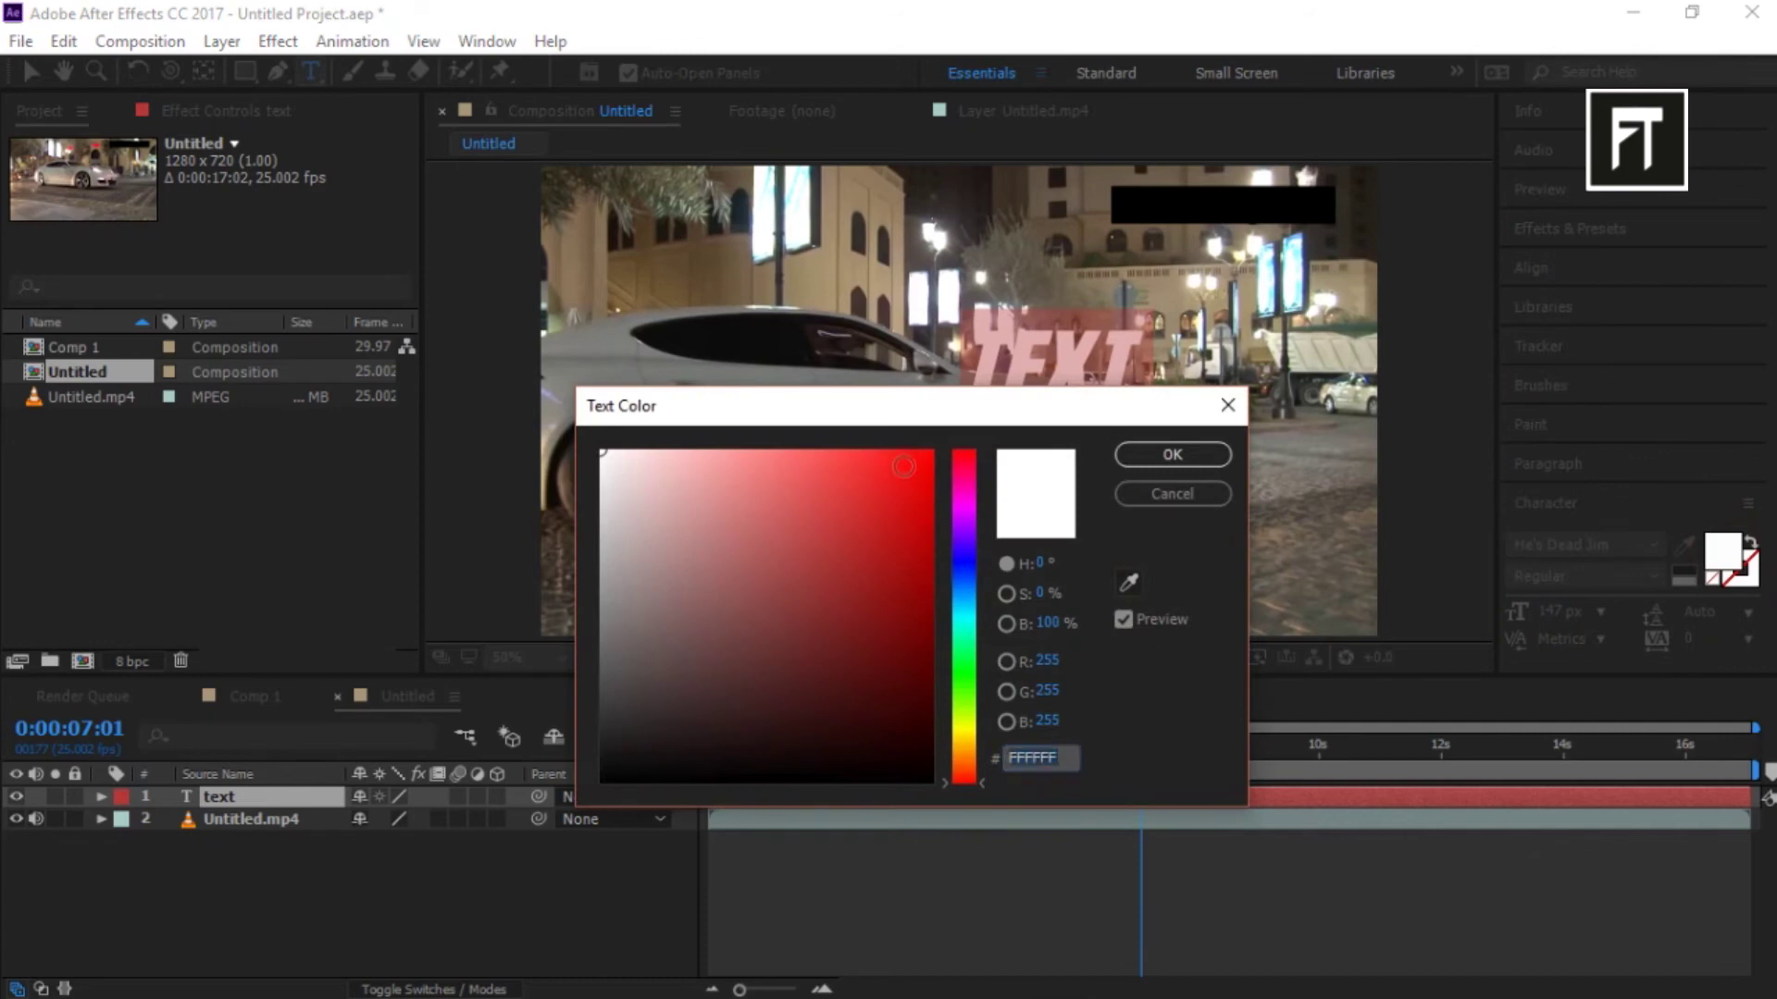
pyautogui.click(888, 654)
pyautogui.click(1162, 453)
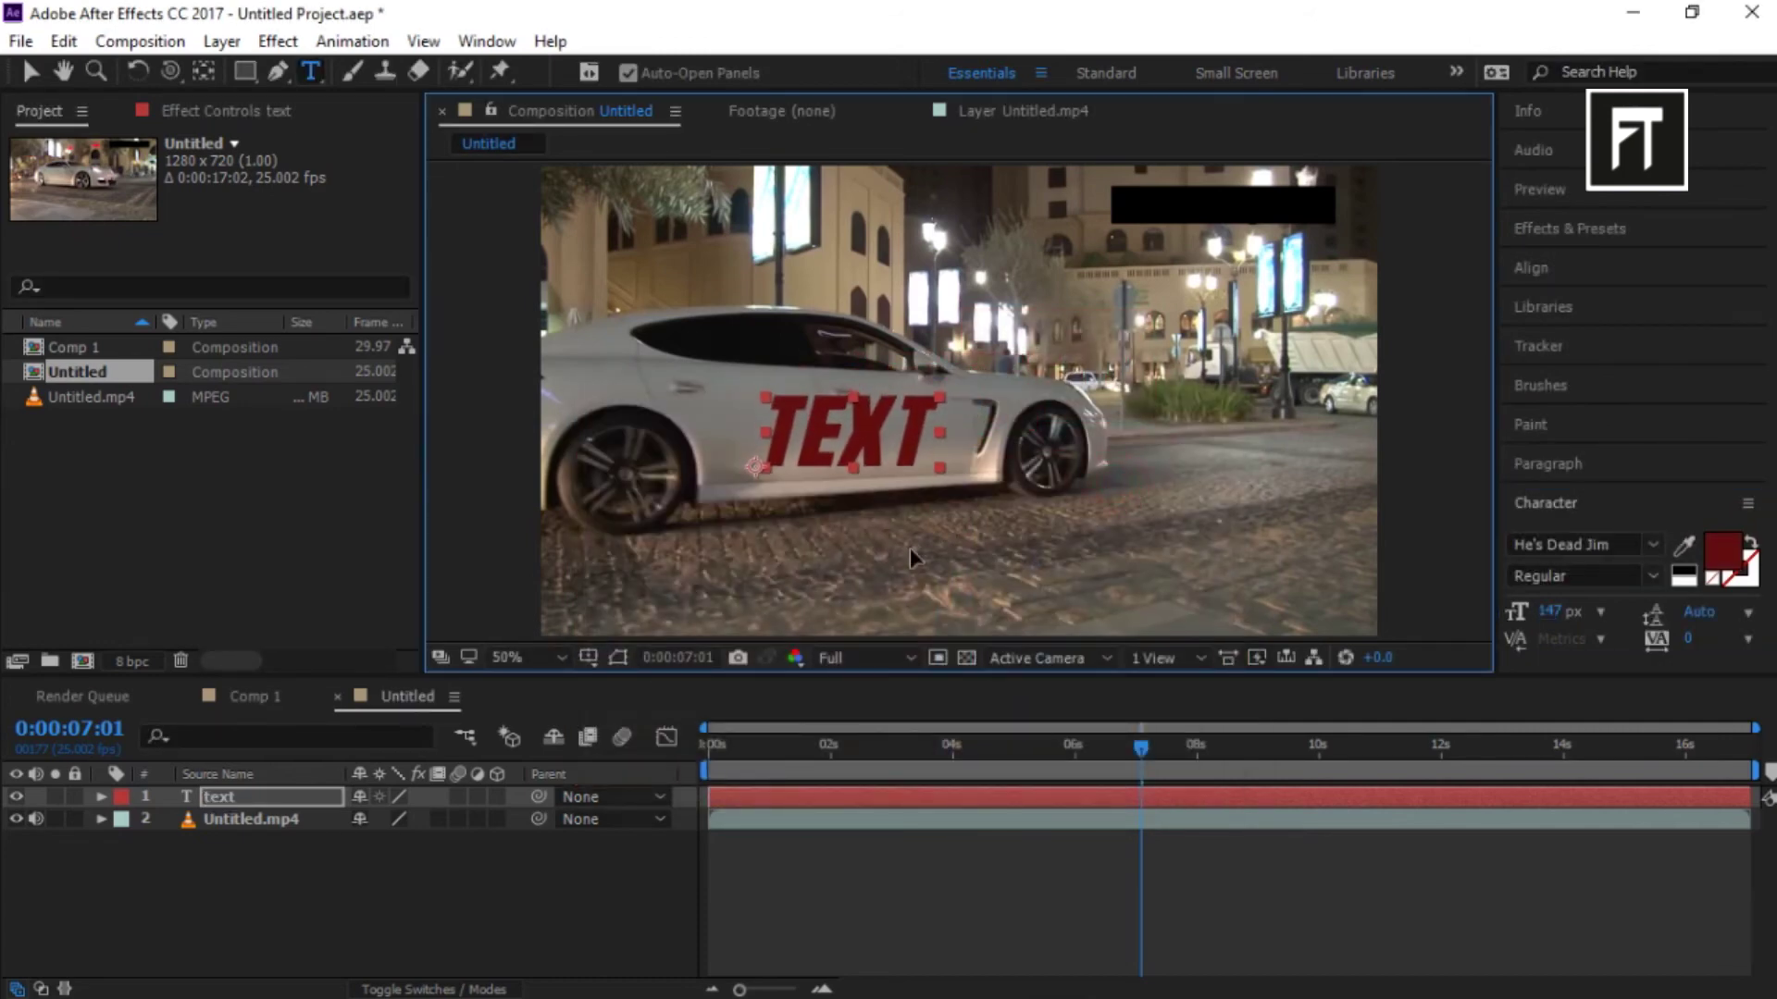
# - At the first frame, set the text size to 84 px and position it on the car's side between the wheels
pyautogui.moveTo(1141, 748); pyautogui.dragTo(684, 766)
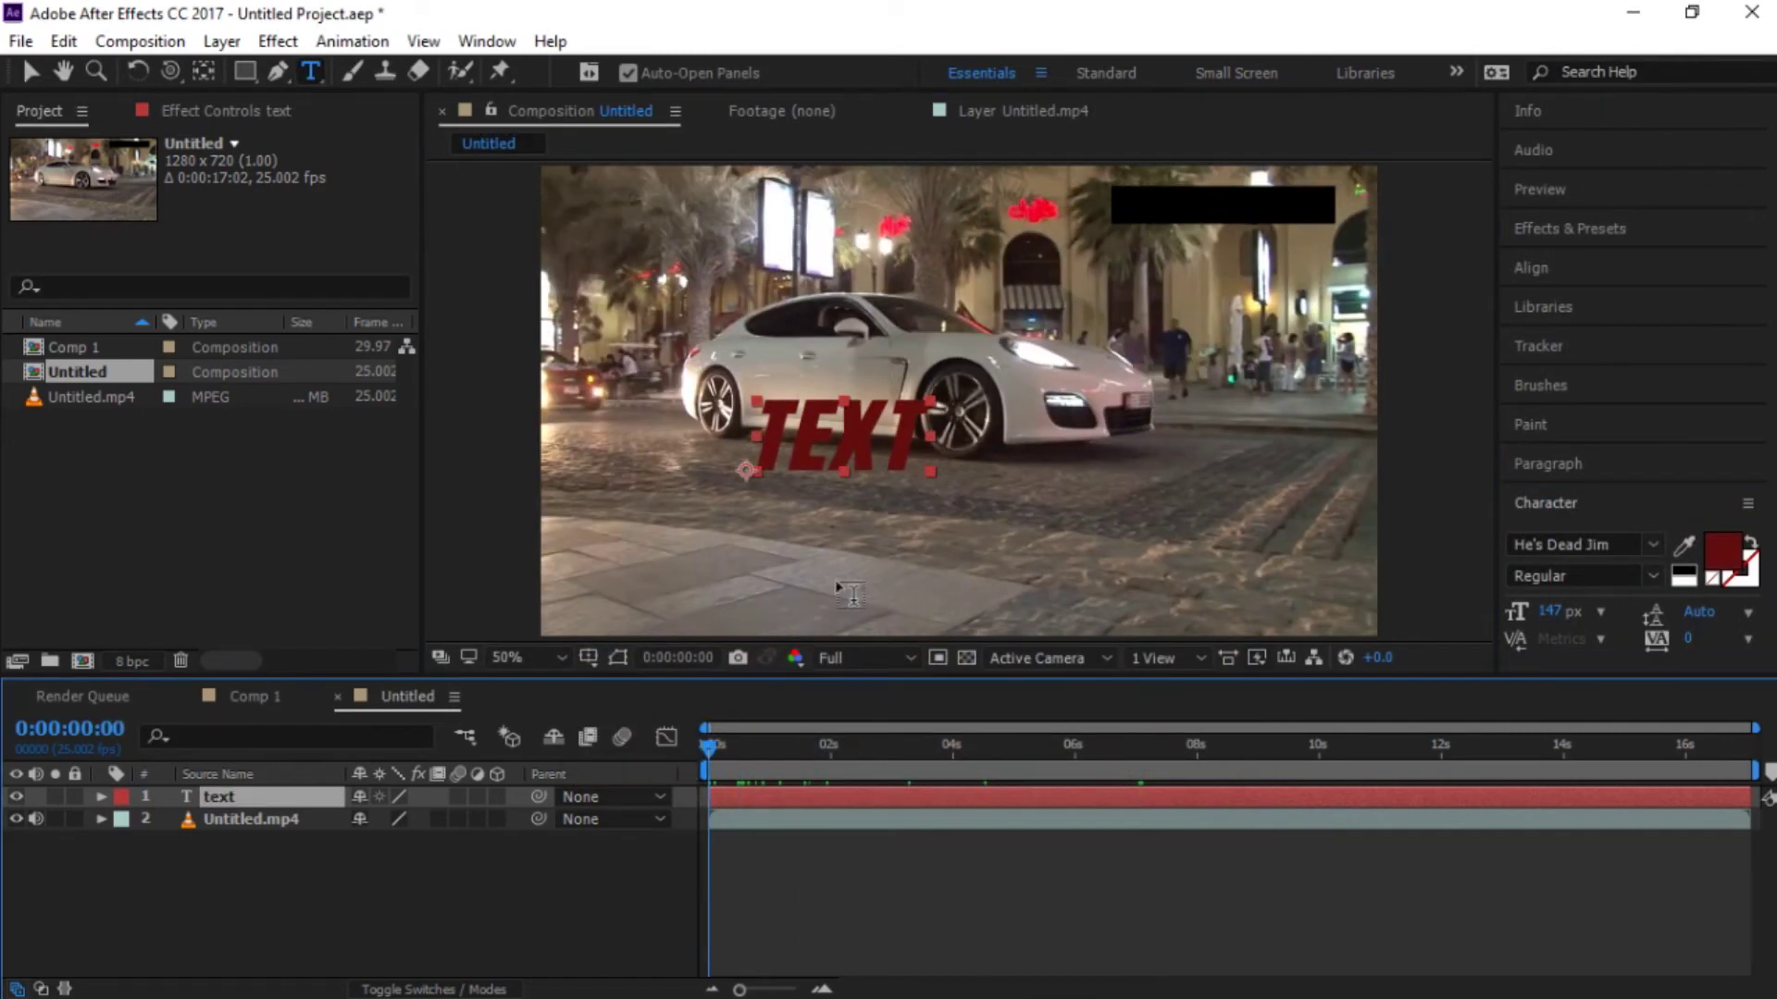
pyautogui.scroll(1, 833, 592)
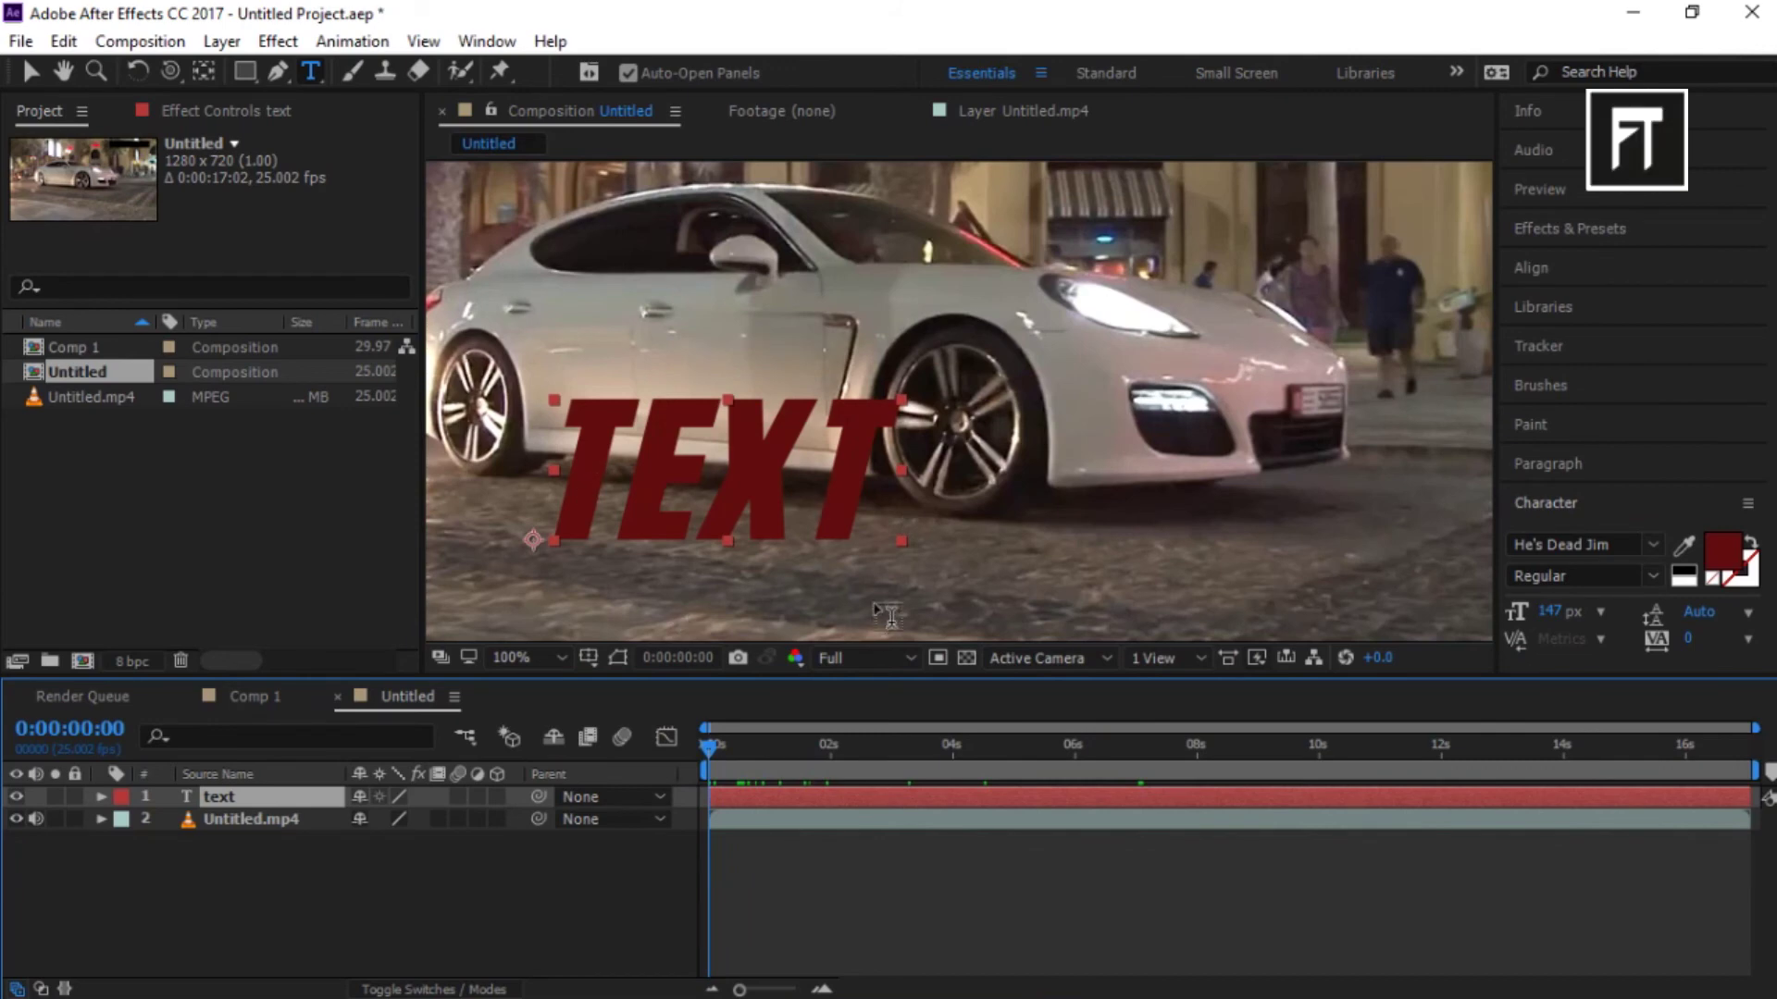
pyautogui.click(865, 587)
pyautogui.click(65, 42)
pyautogui.click(132, 85)
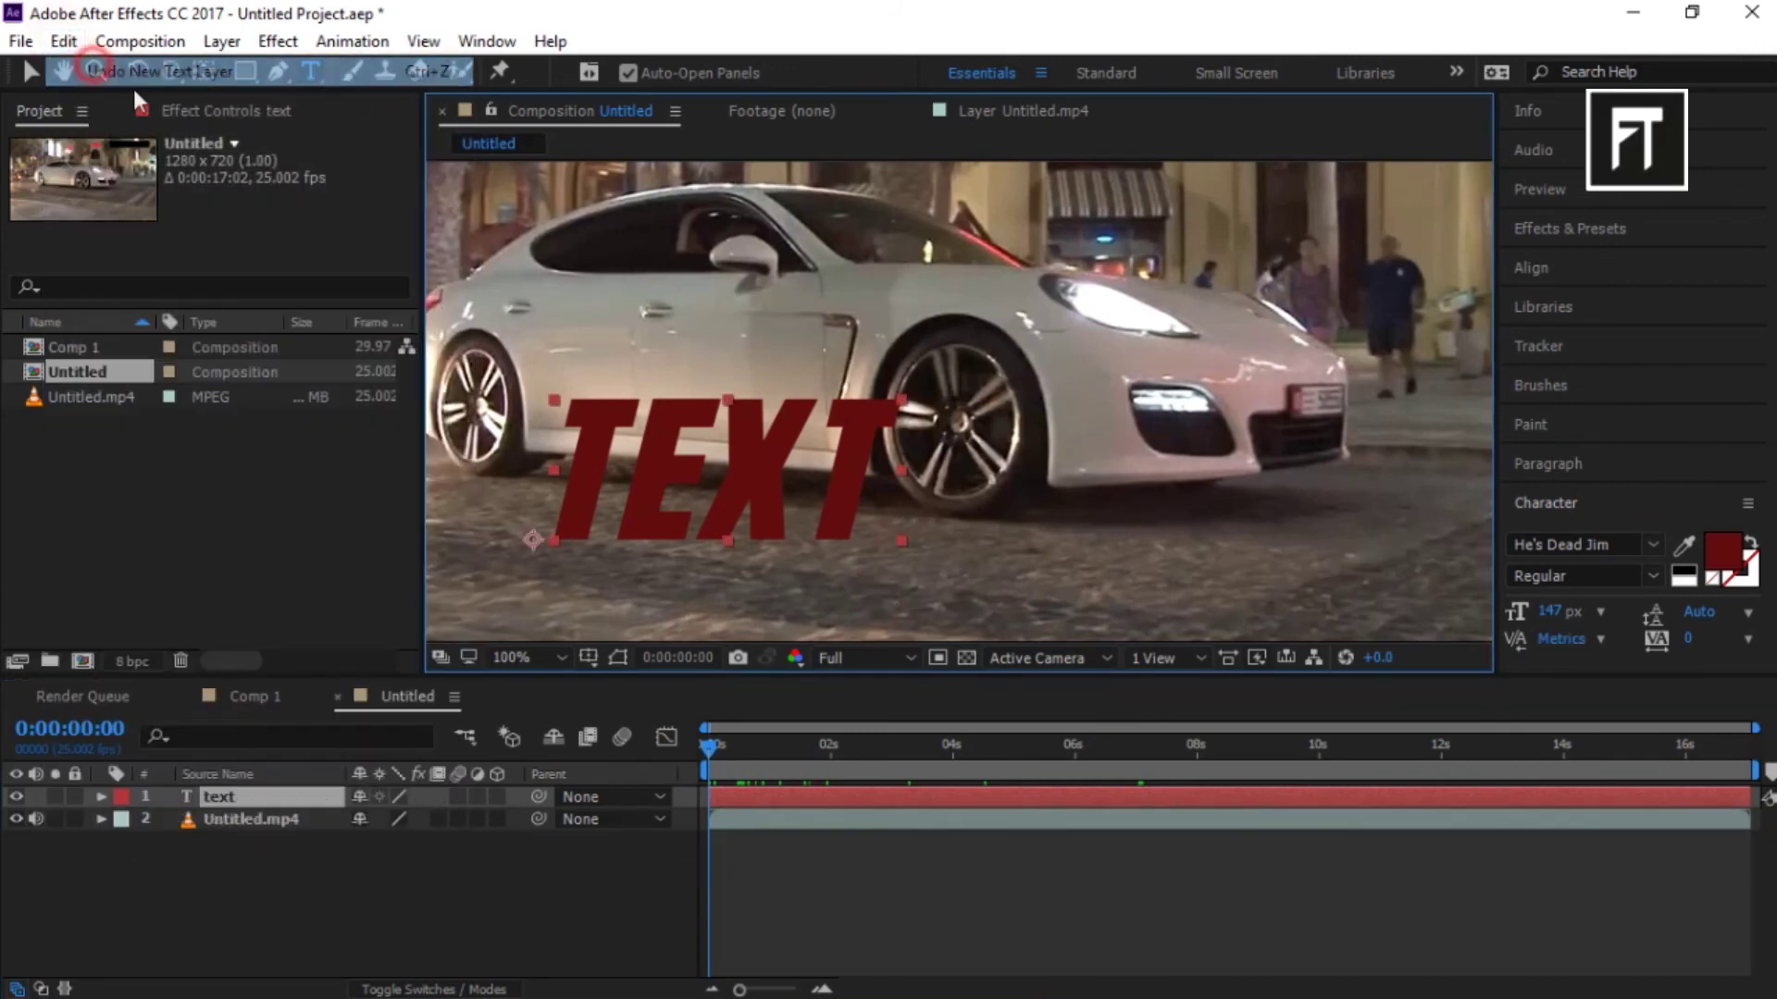
pyautogui.doubleClick(649, 495)
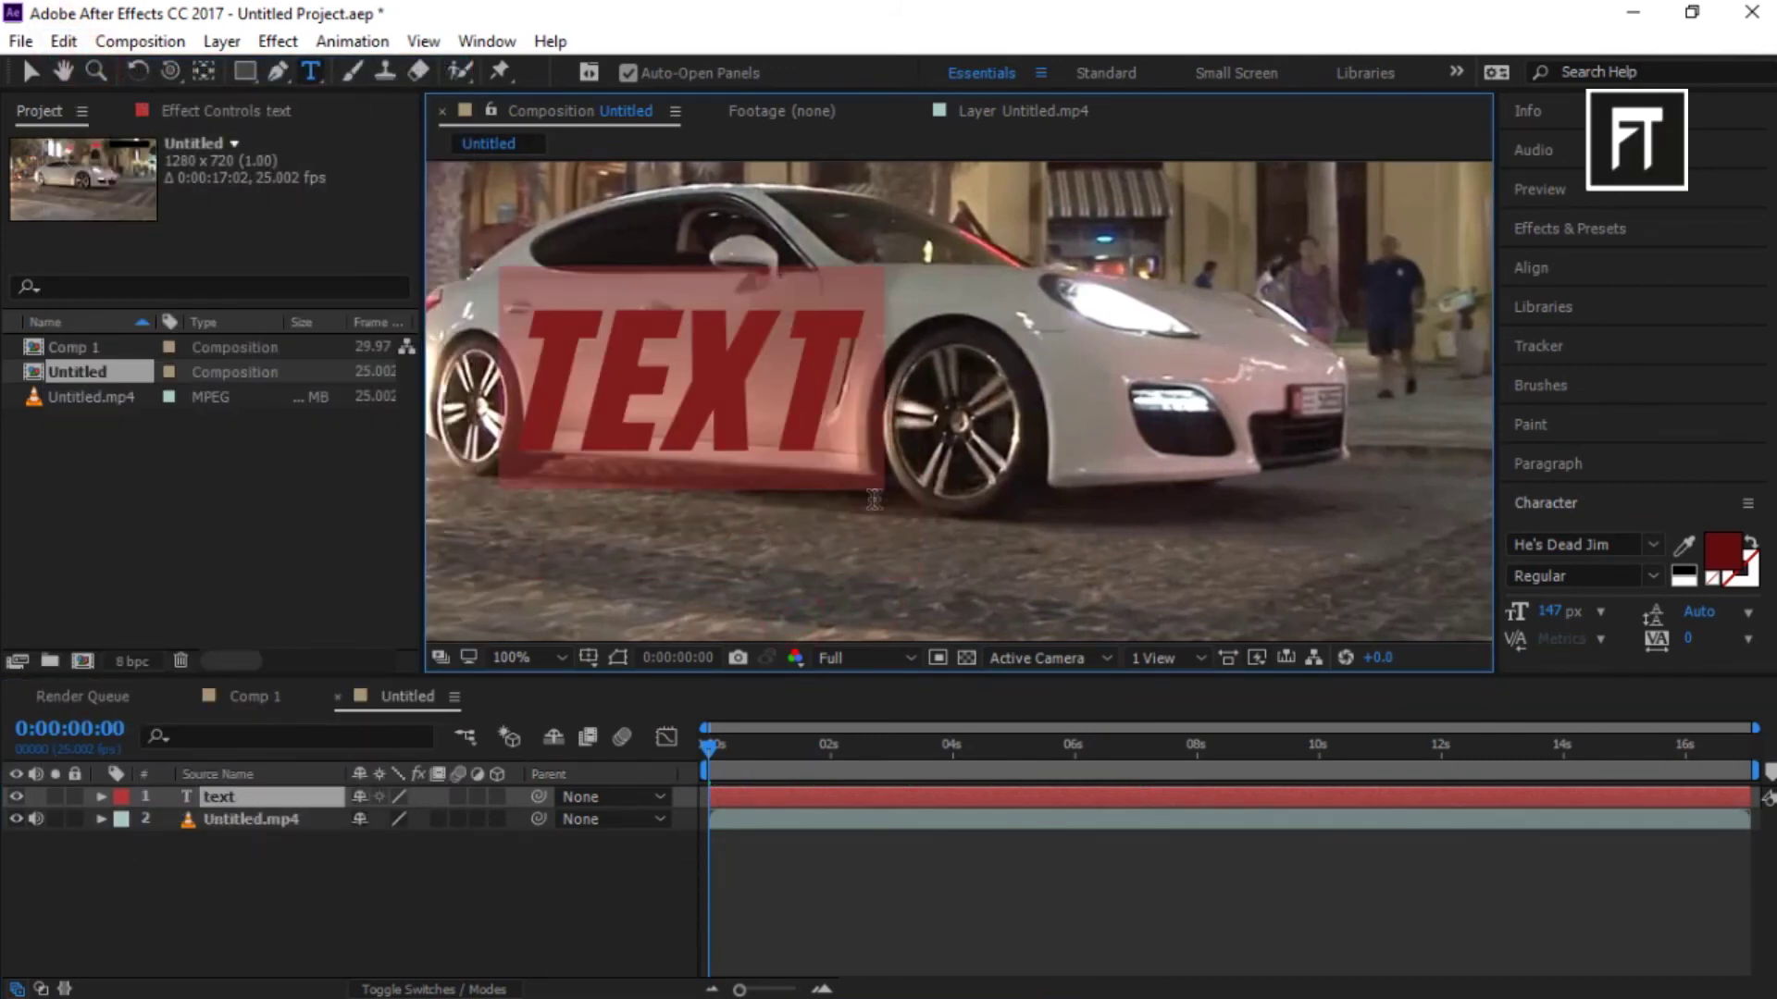
pyautogui.moveTo(1574, 618); pyautogui.dragTo(1511, 623)
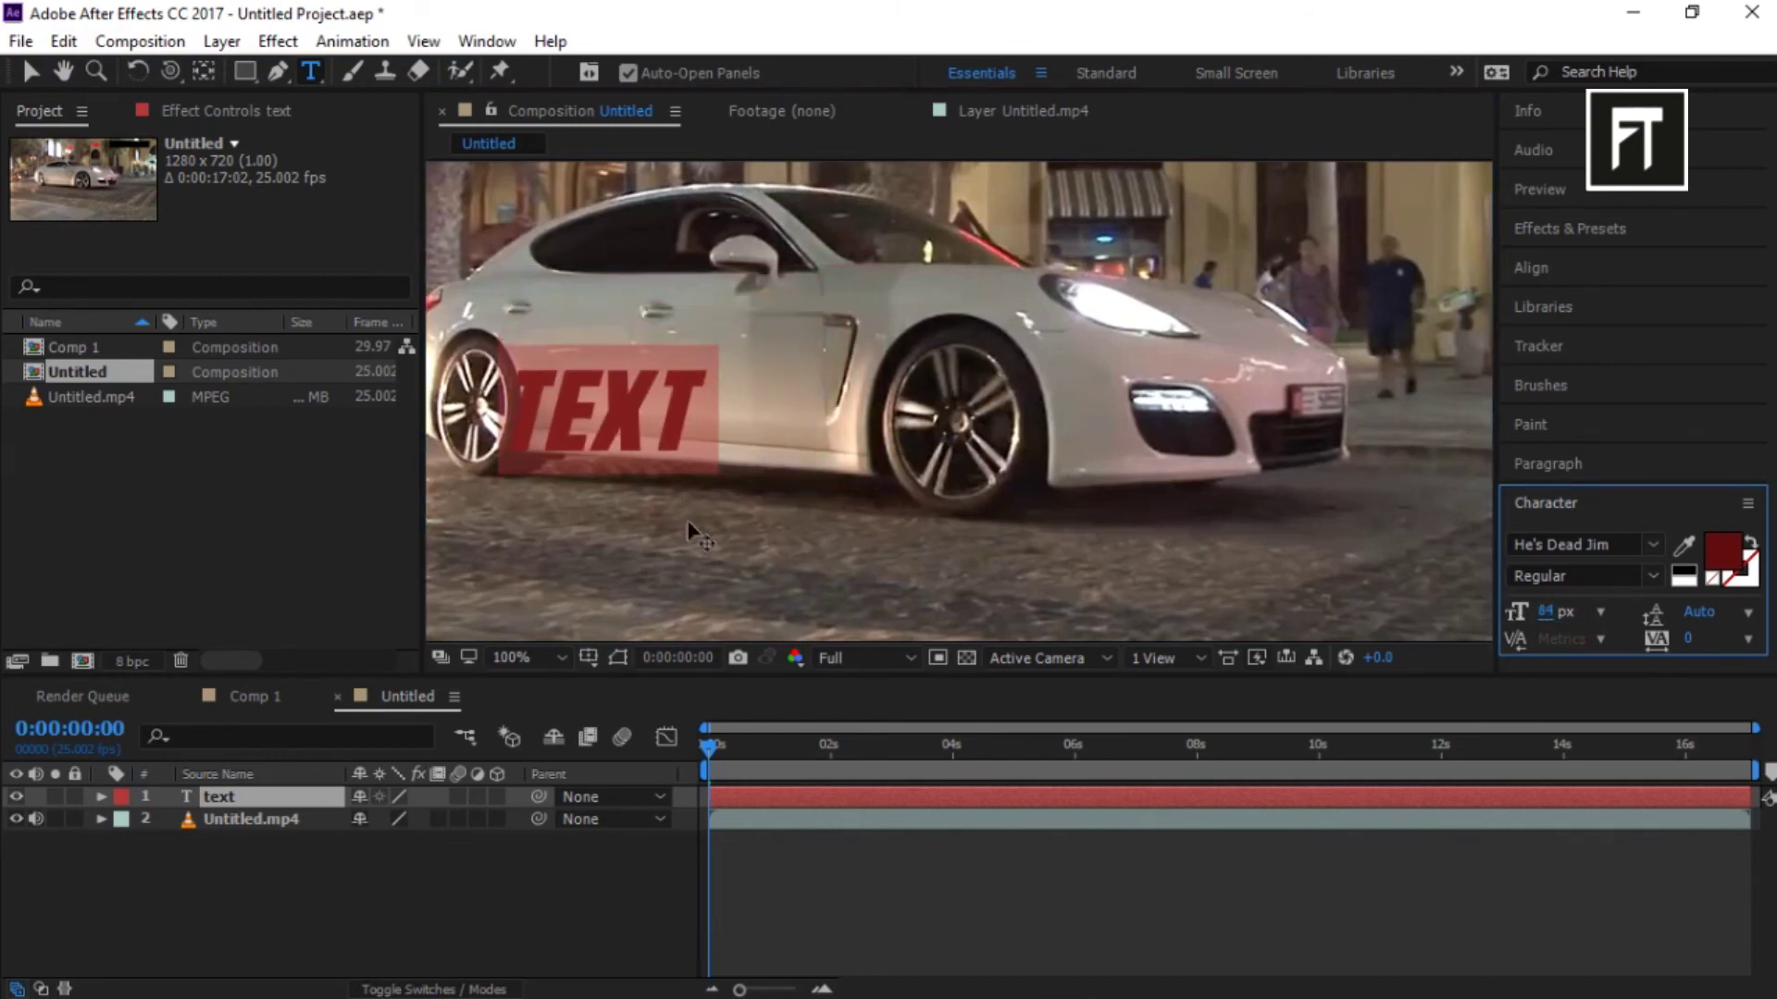
pyautogui.moveTo(693, 526); pyautogui.dragTo(748, 500)
# - Make the text layer a 3D layer
pyautogui.click(496, 797)
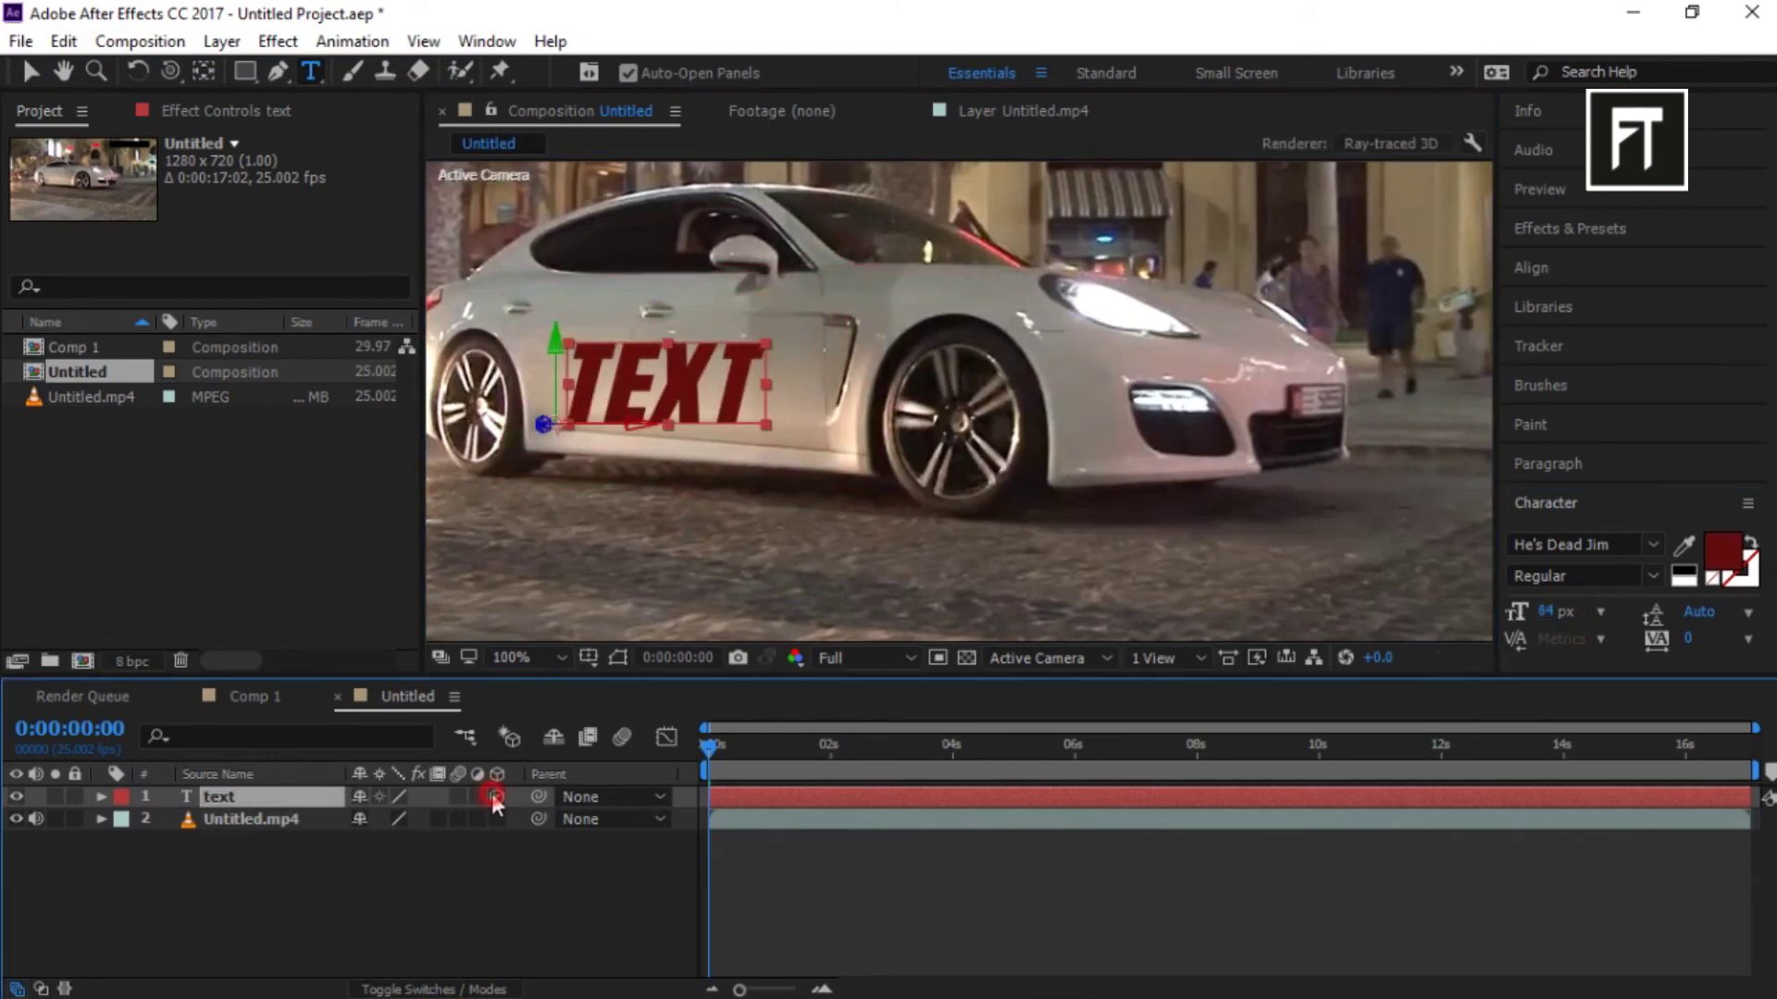
# - Set the text layer's Z Rotation to 2.0° so it lines up with the car's side
pyautogui.click(100, 796)
pyautogui.click(124, 841)
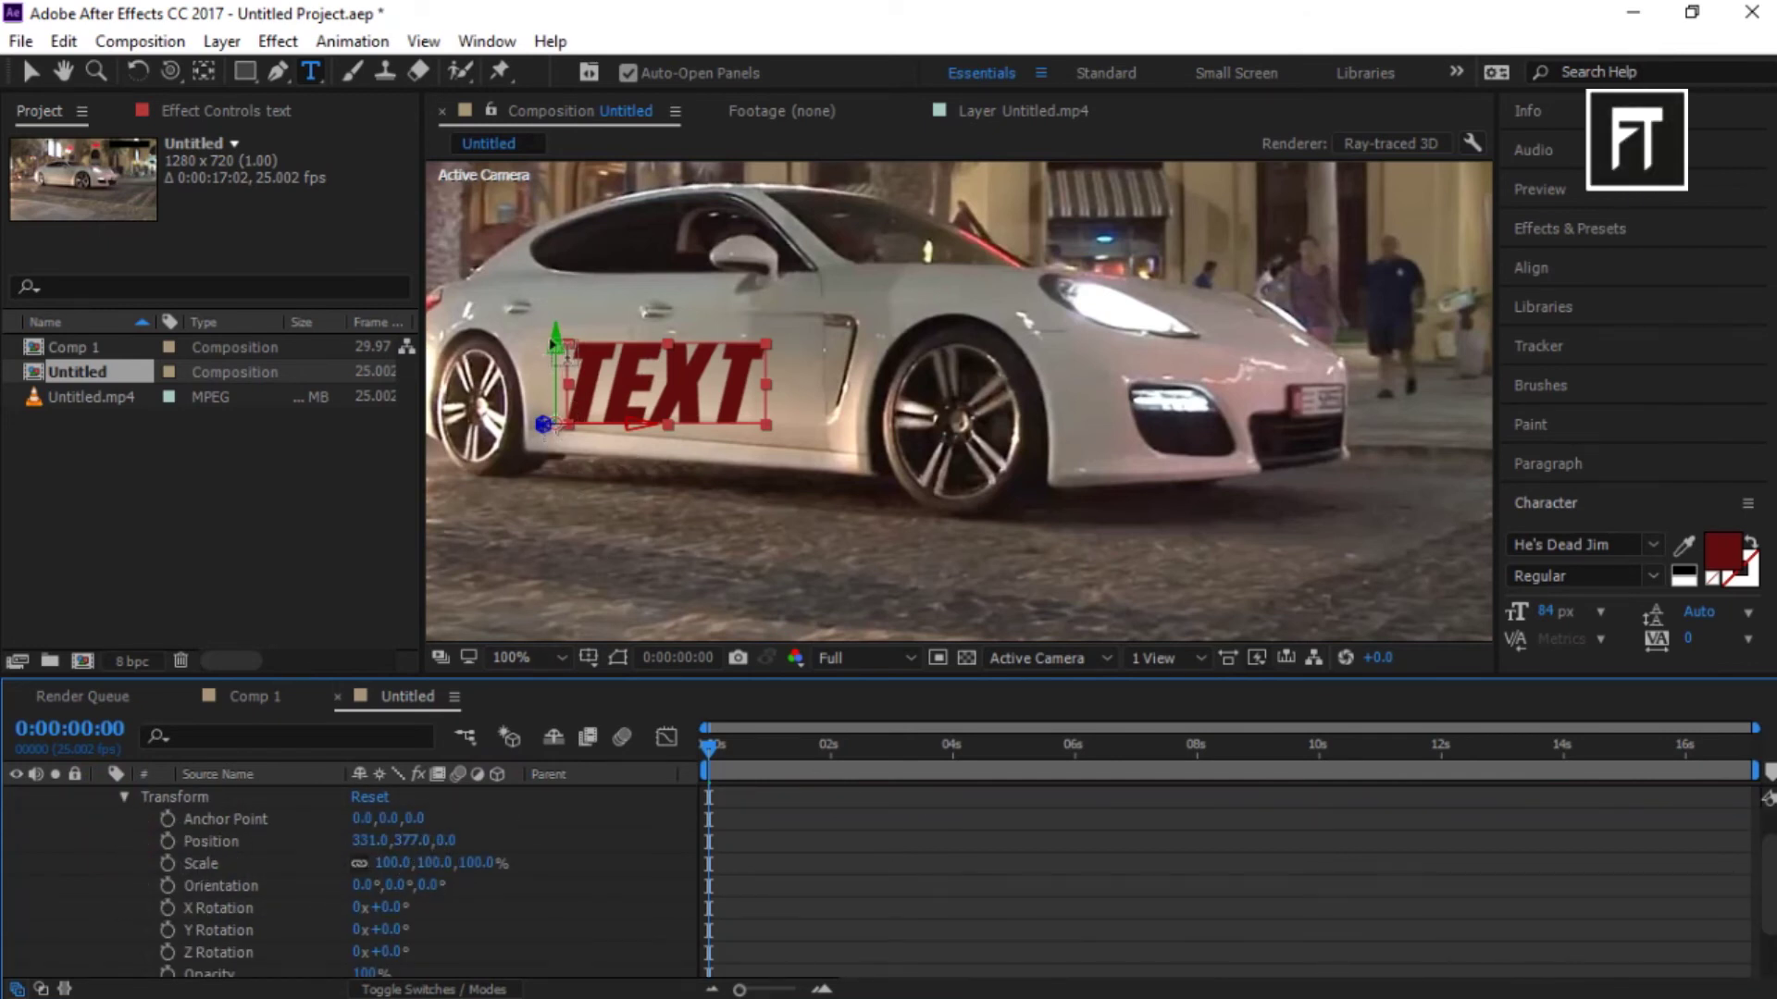
pyautogui.click(553, 335)
pyautogui.click(63, 41)
pyautogui.click(74, 57)
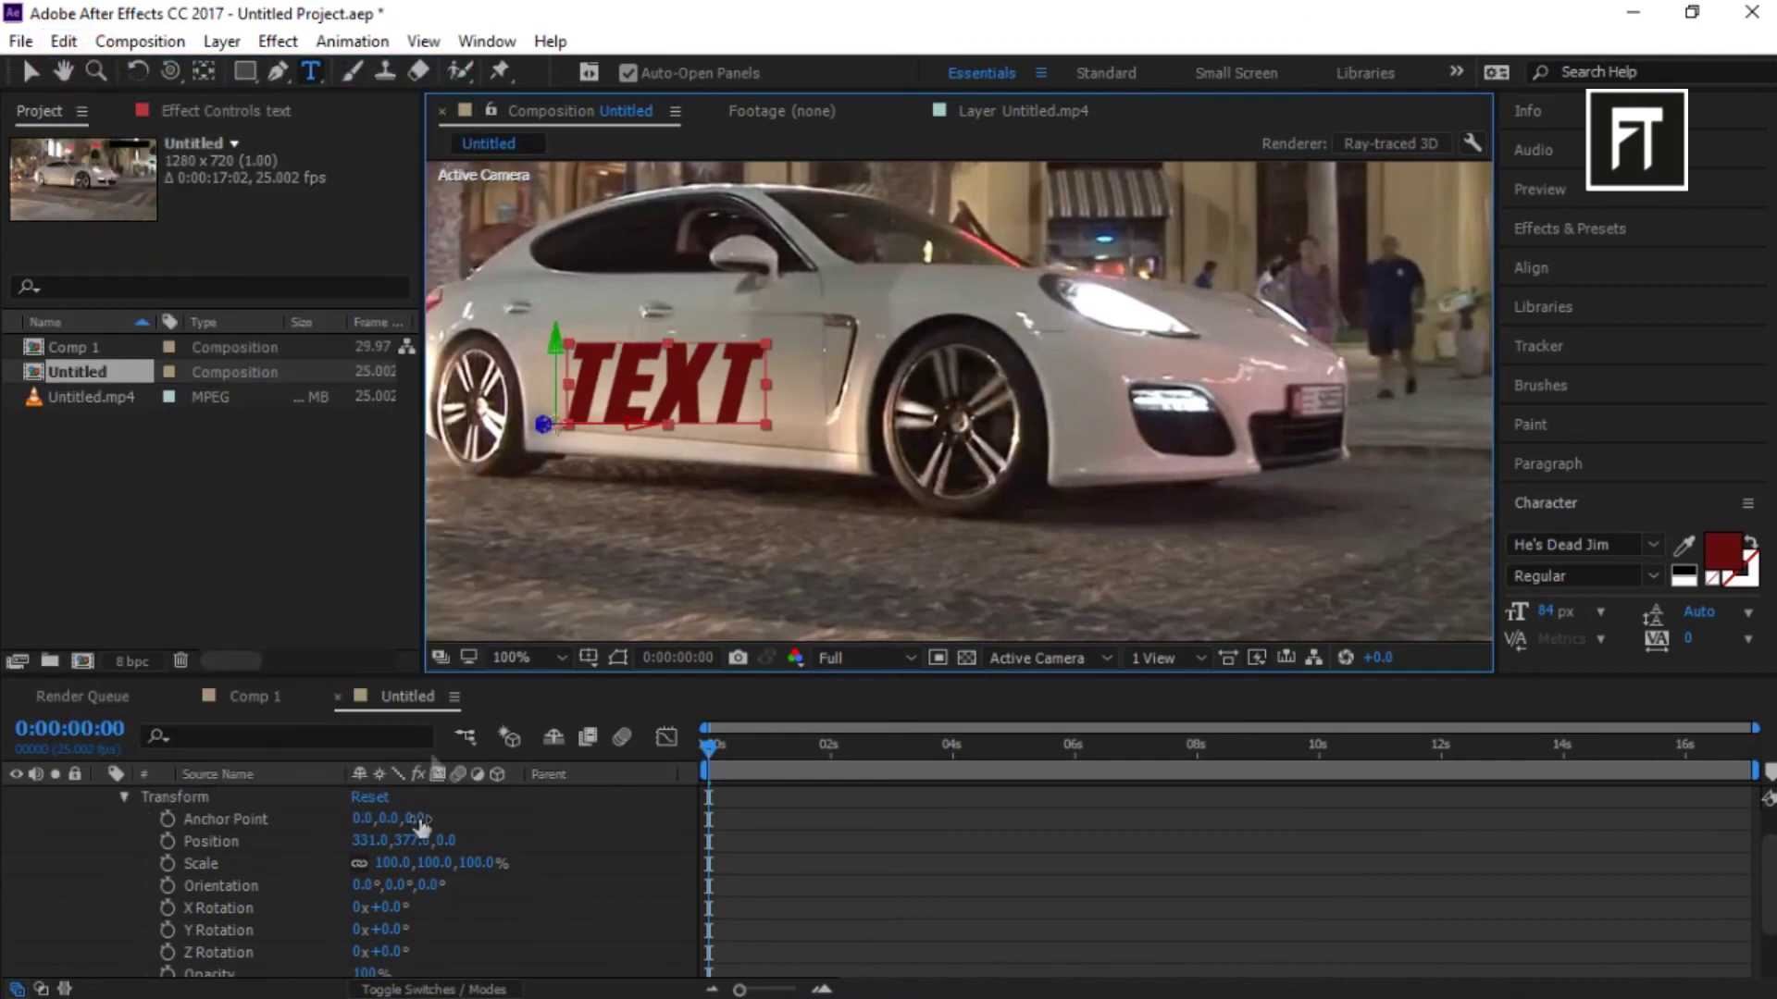
pyautogui.scroll(-3, 330, 841)
pyautogui.moveTo(392, 889); pyautogui.dragTo(400, 894)
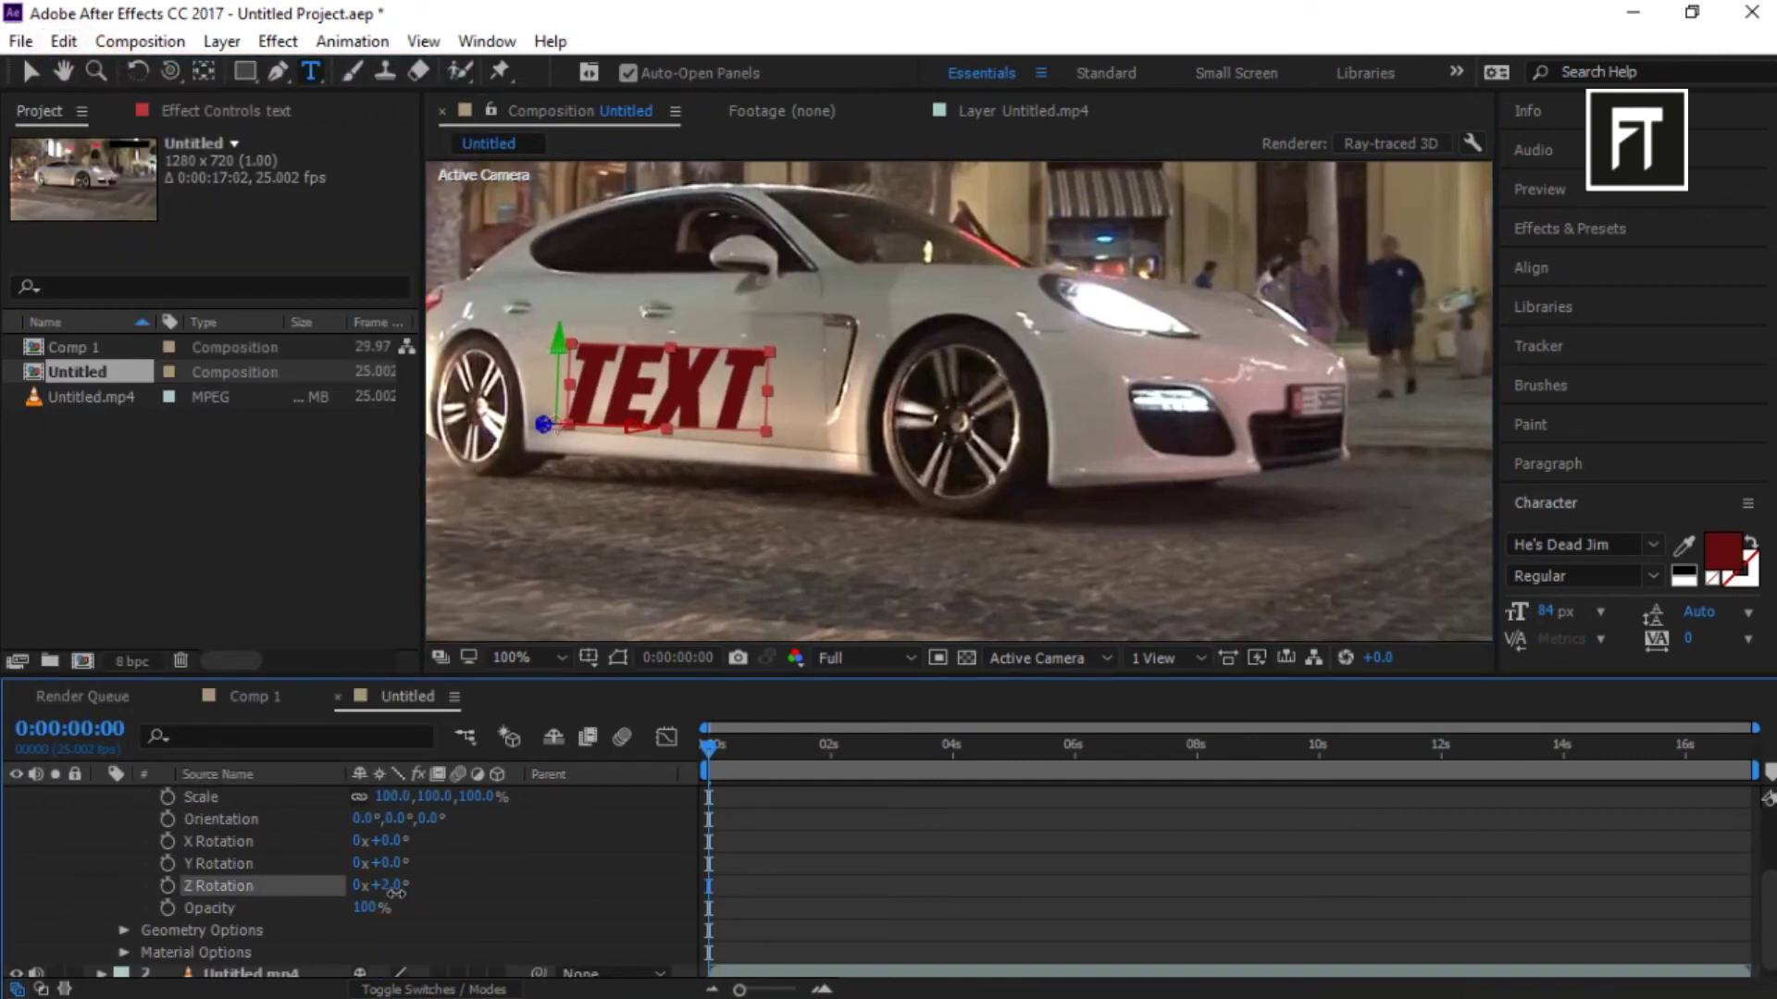
pyautogui.scroll(5, 174, 813)
pyautogui.click(101, 798)
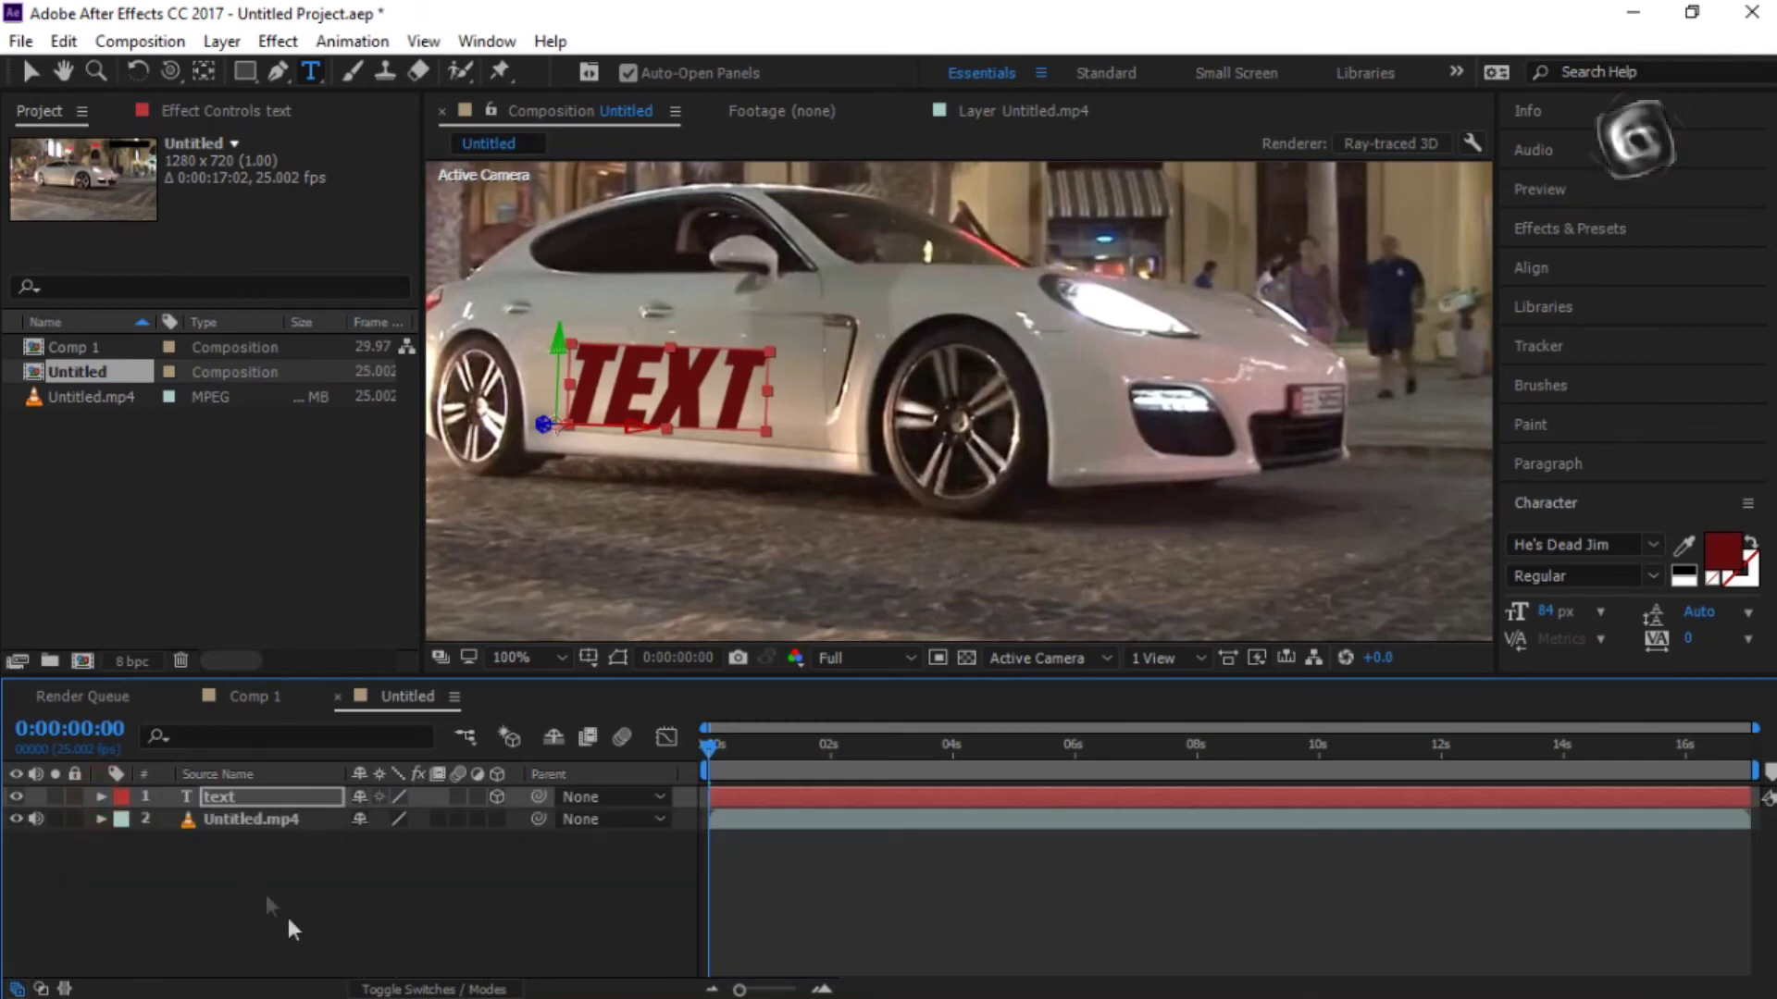
# - Add a null object to the Untitled composition
pyautogui.click(325, 926)
pyautogui.click(213, 42)
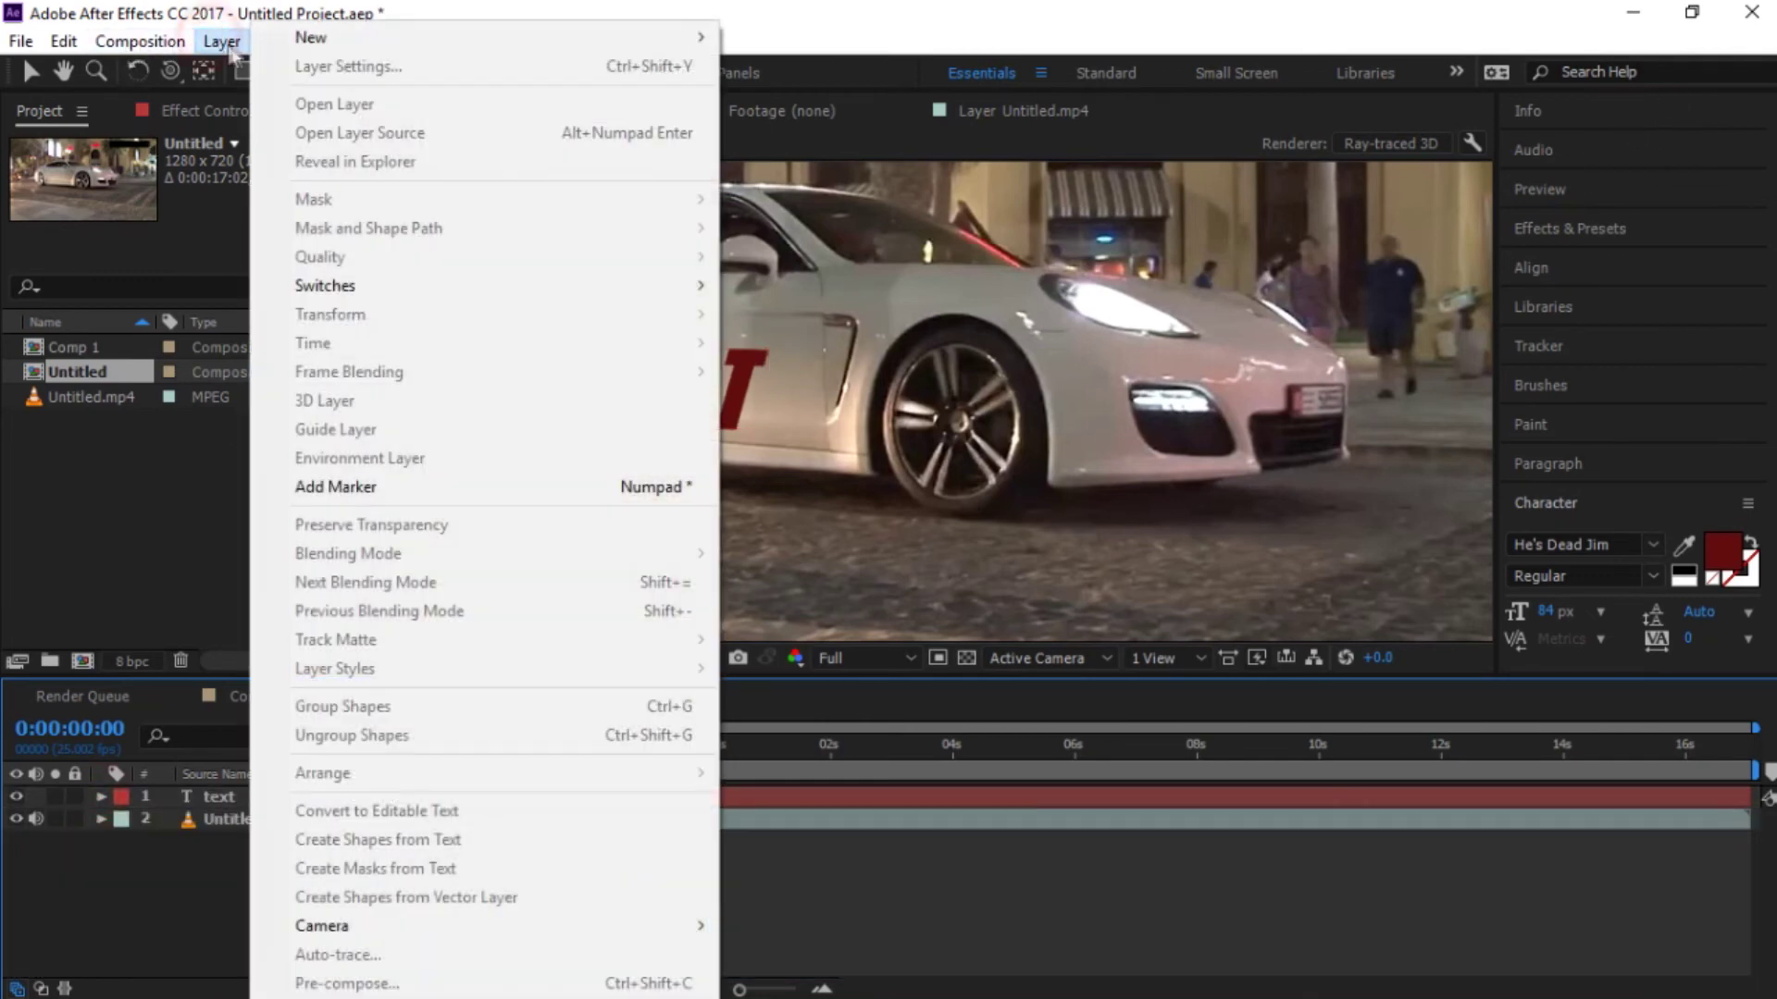
pyautogui.moveTo(569, 37)
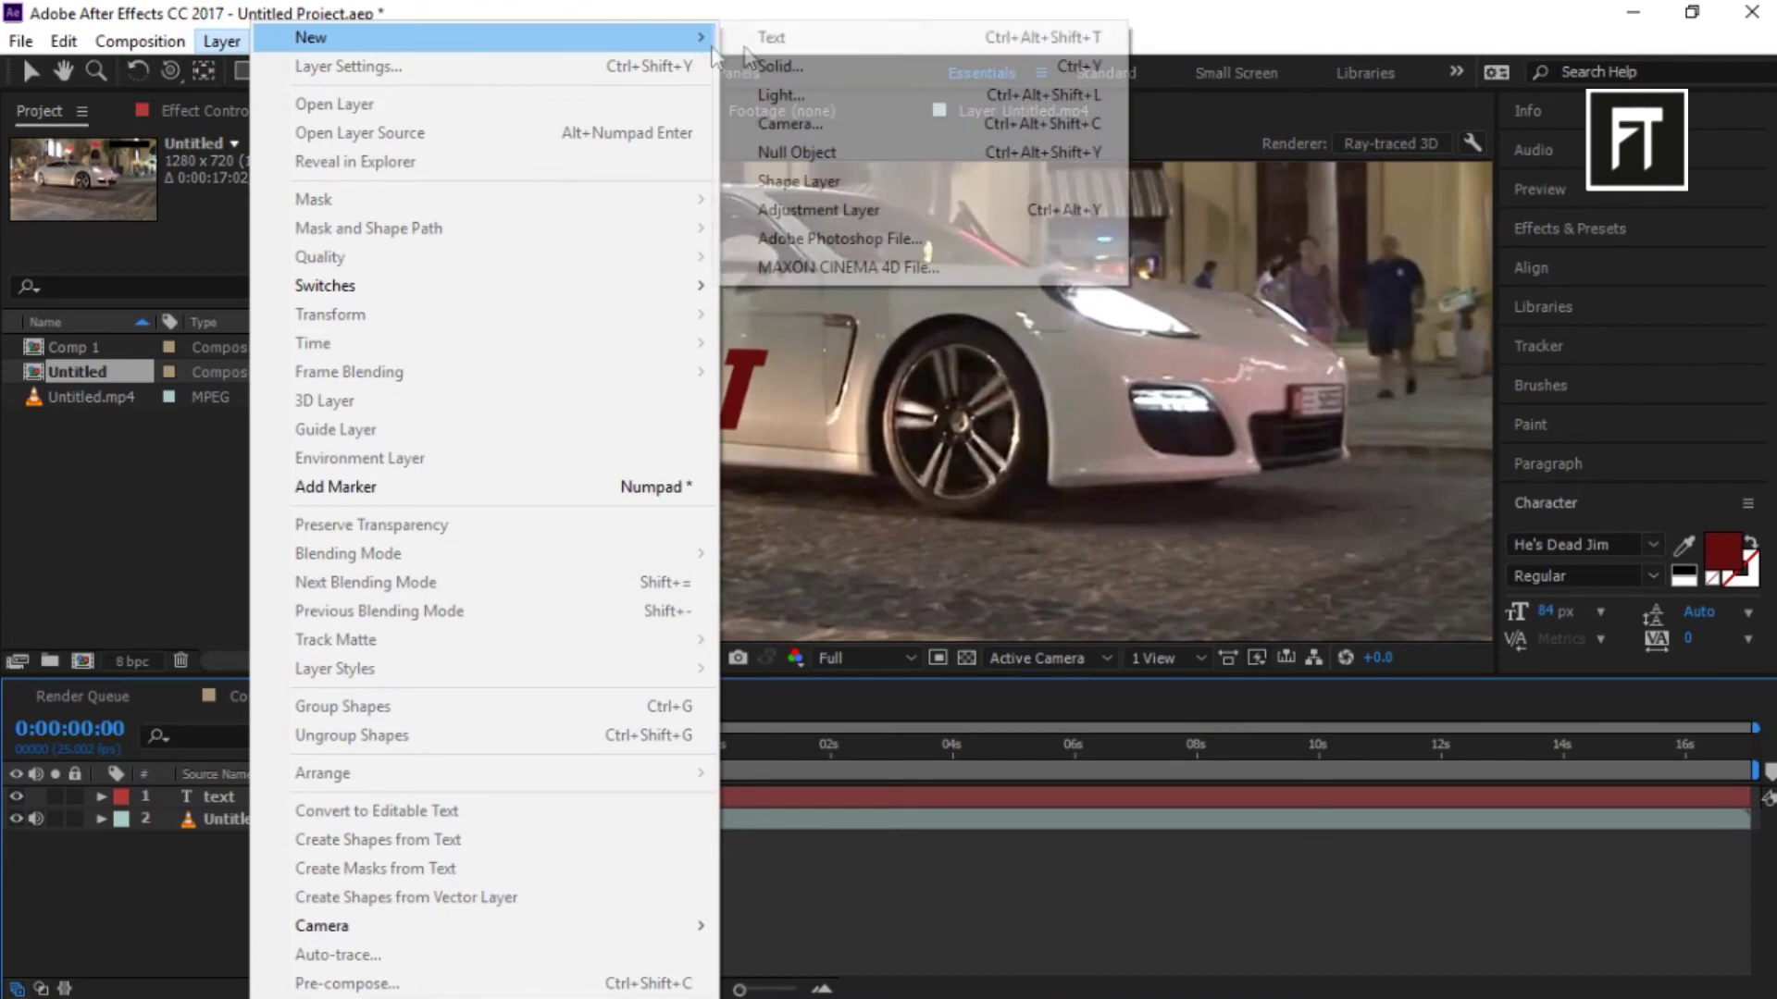
pyautogui.click(938, 151)
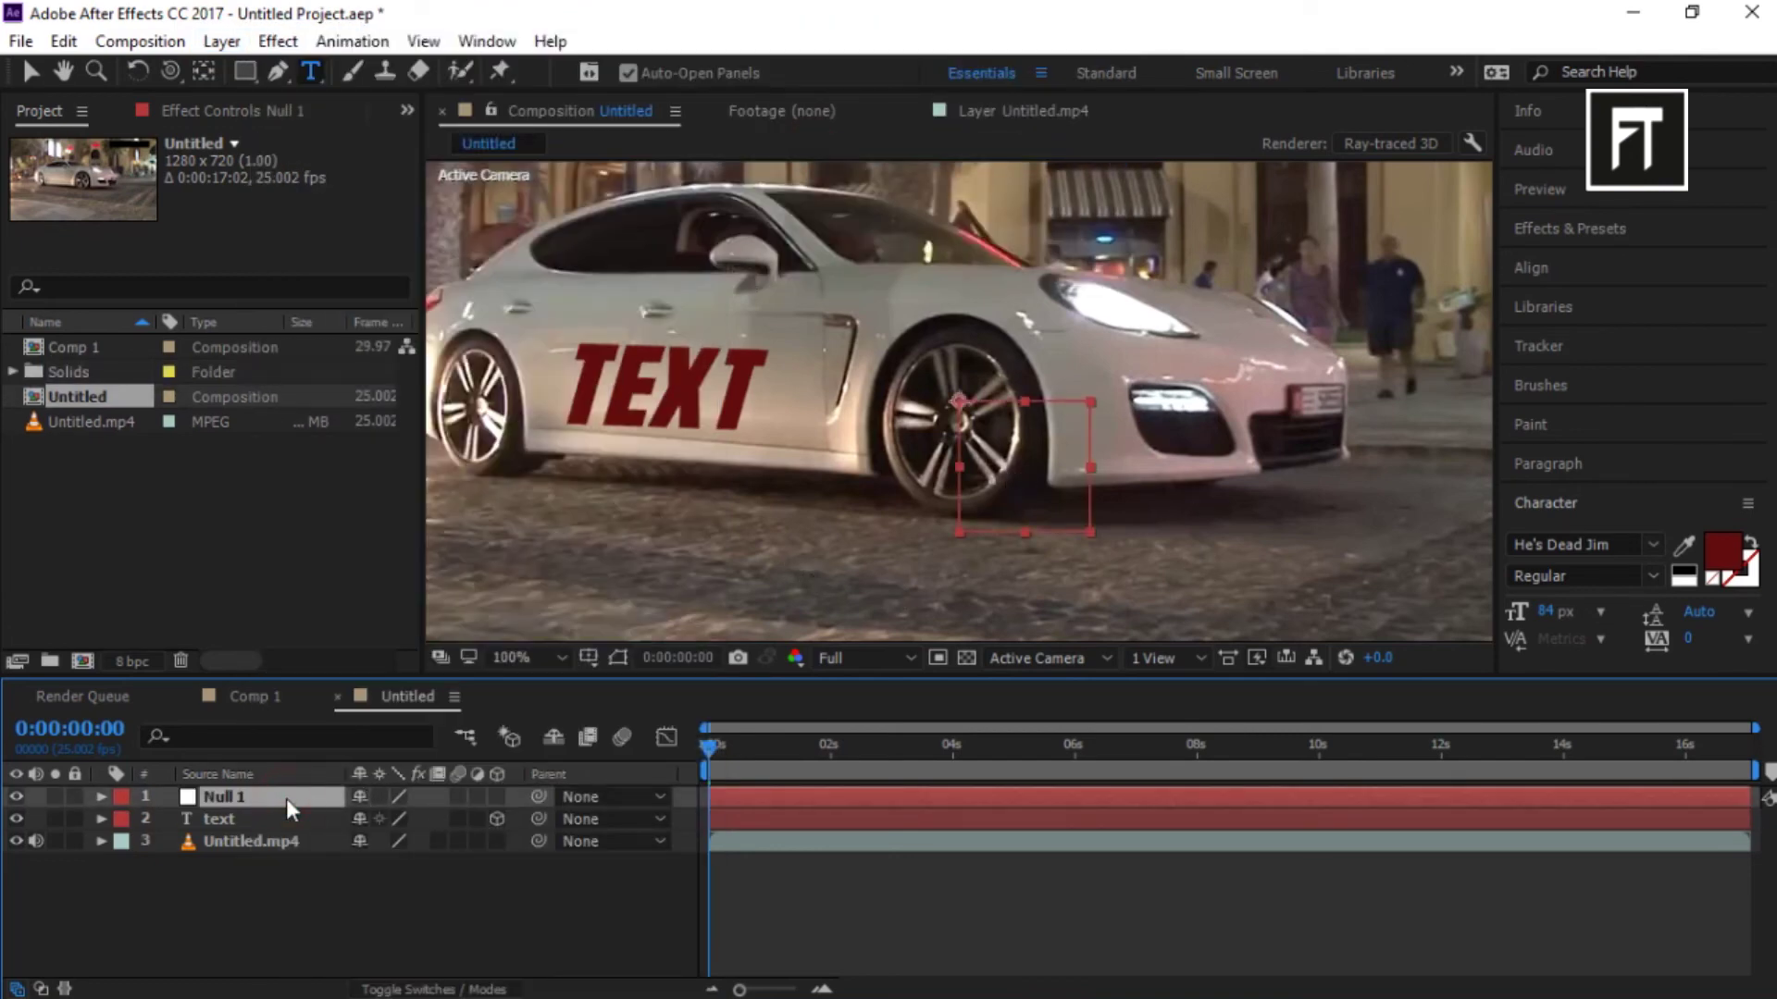
# - Set the Null 1 layer as the motion target for Untitled.mp4's existing Tracker 1 data
pyautogui.doubleClick(231, 842)
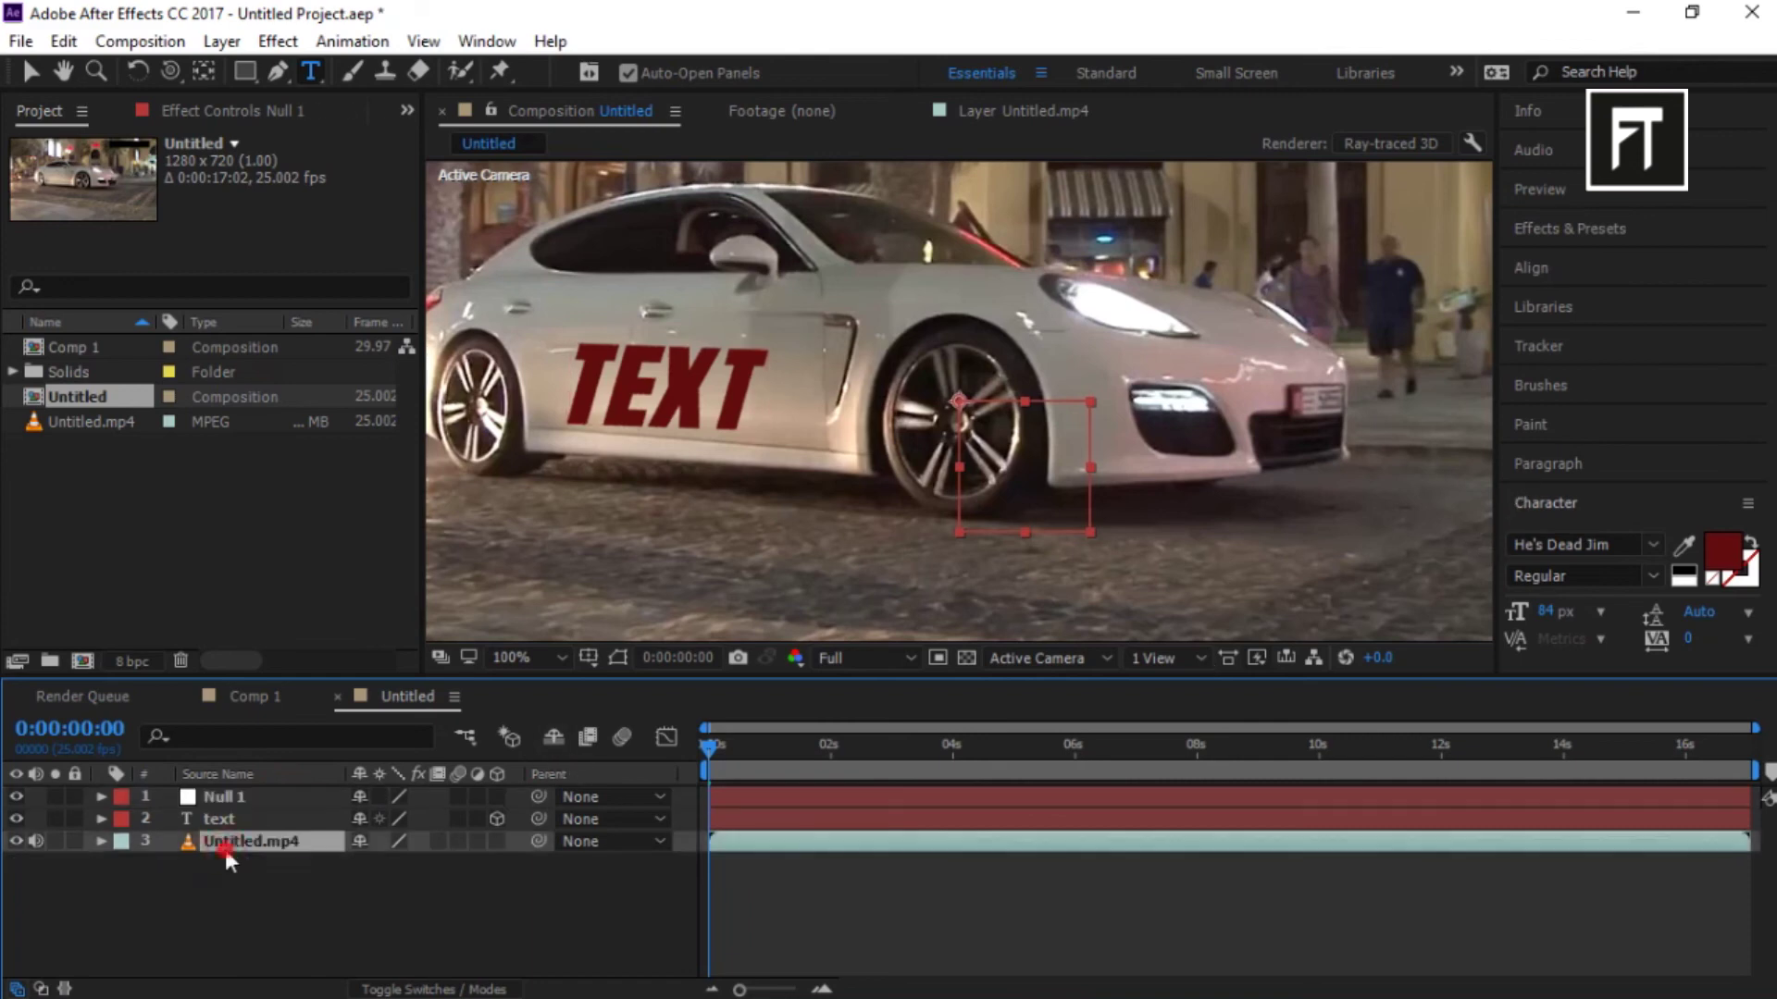
pyautogui.click(1546, 346)
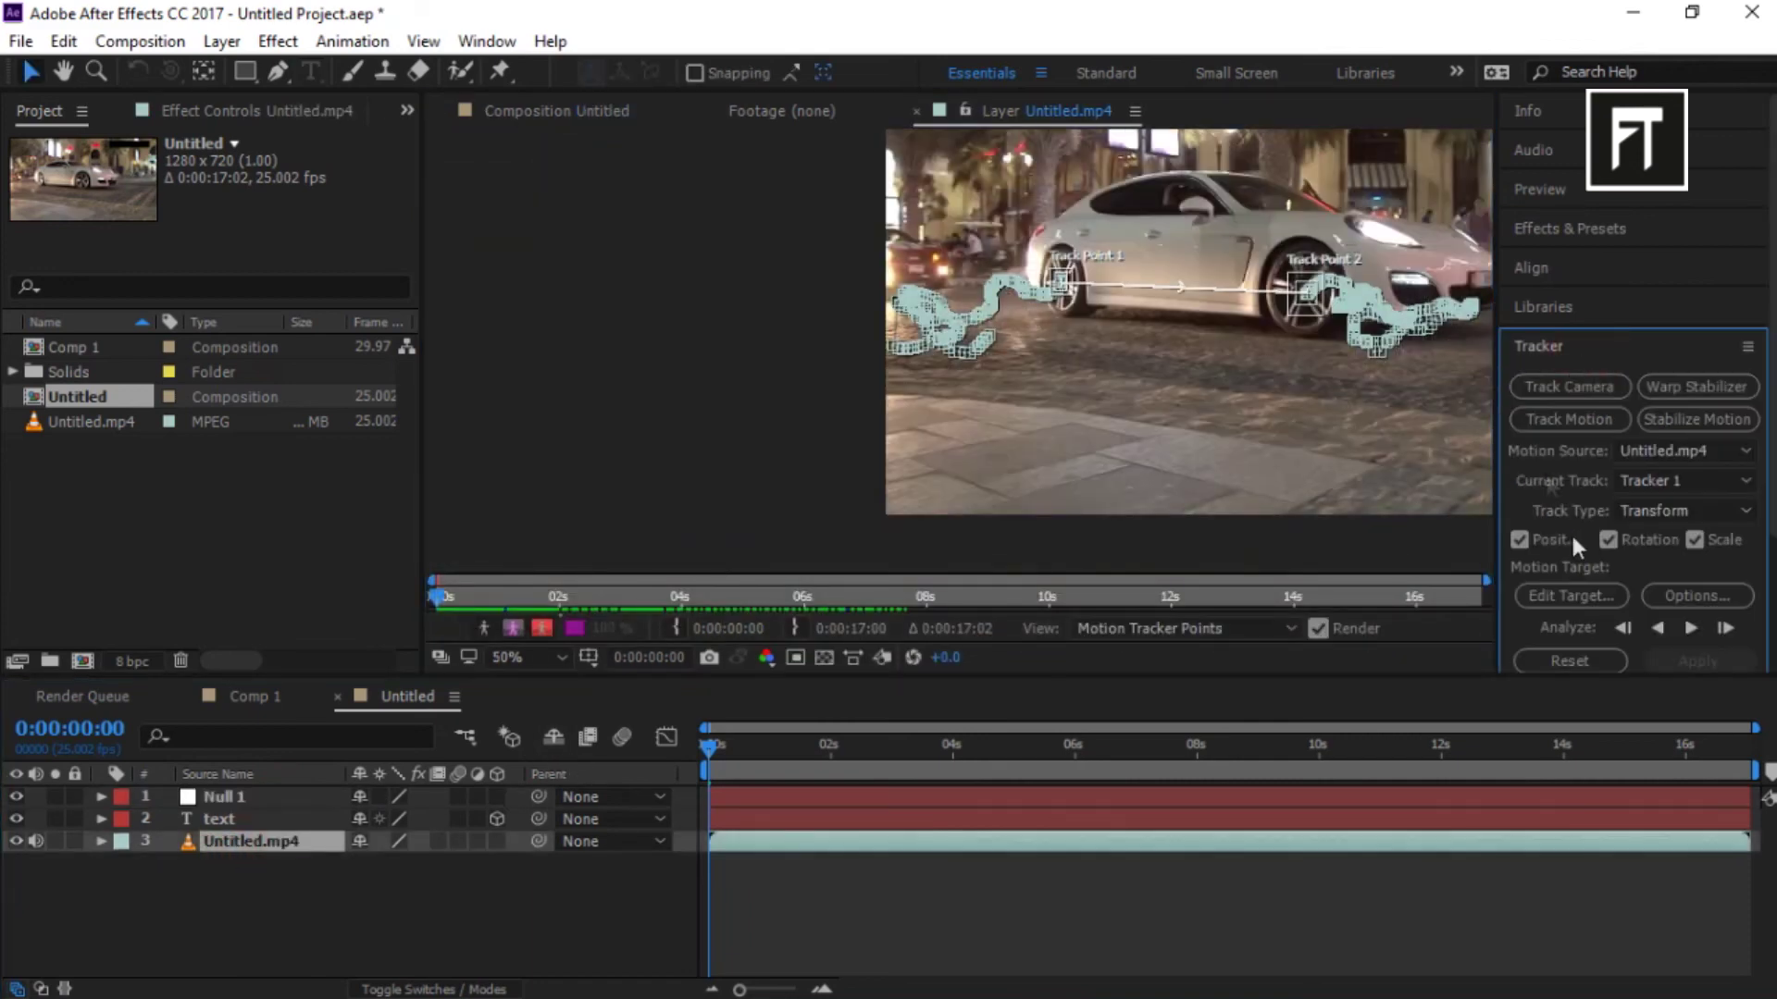
pyautogui.click(1573, 601)
pyautogui.click(977, 450)
pyautogui.click(942, 476)
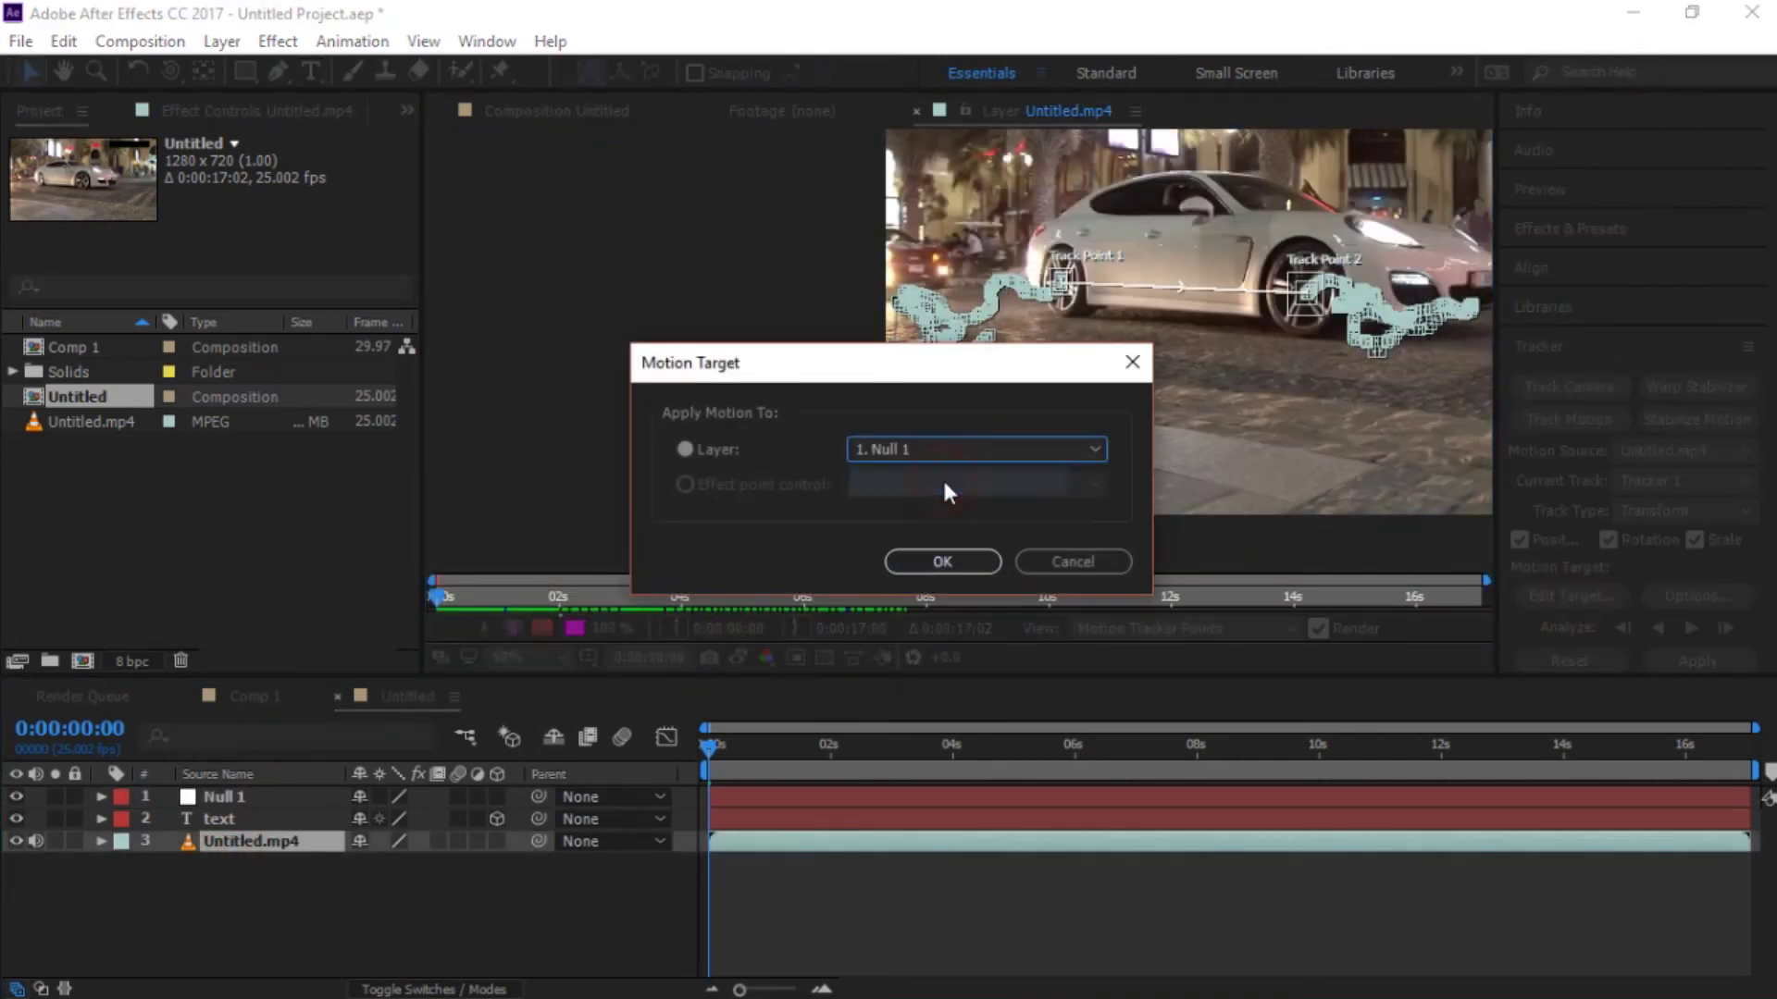
pyautogui.click(942, 561)
# - Apply the tracked motion to the null in the X and Y dimensions
pyautogui.click(1720, 661)
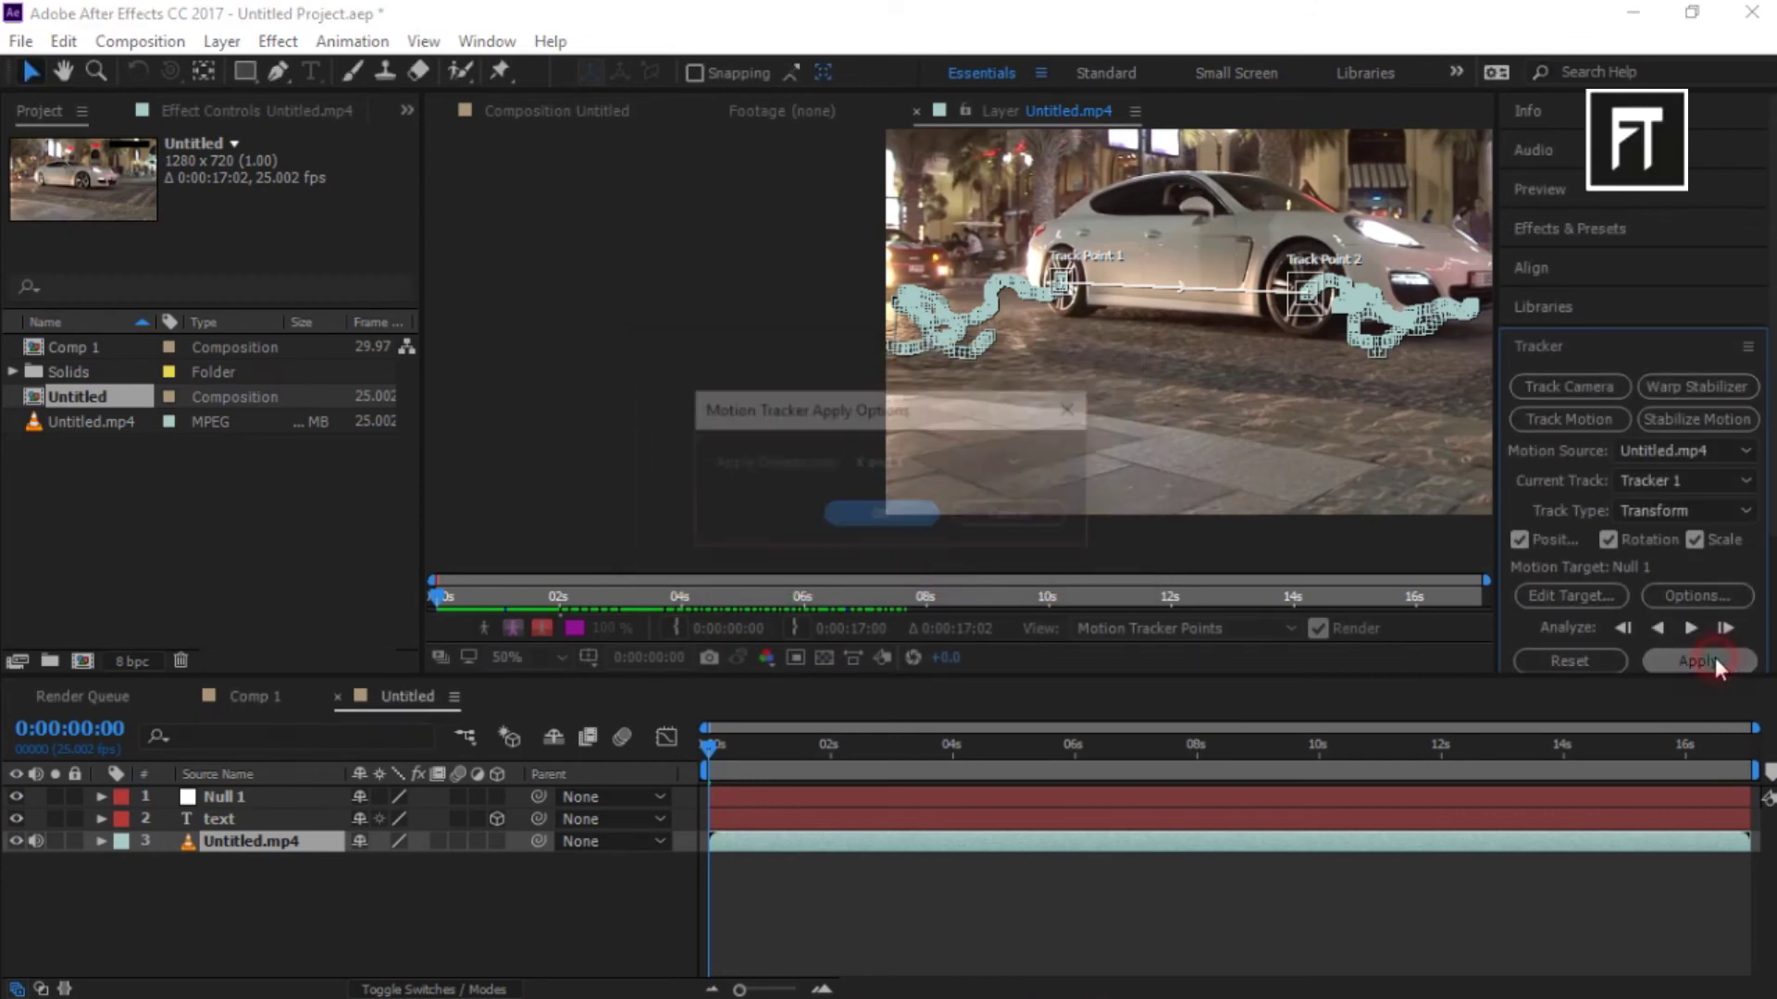
pyautogui.click(931, 465)
pyautogui.click(939, 499)
pyautogui.click(894, 513)
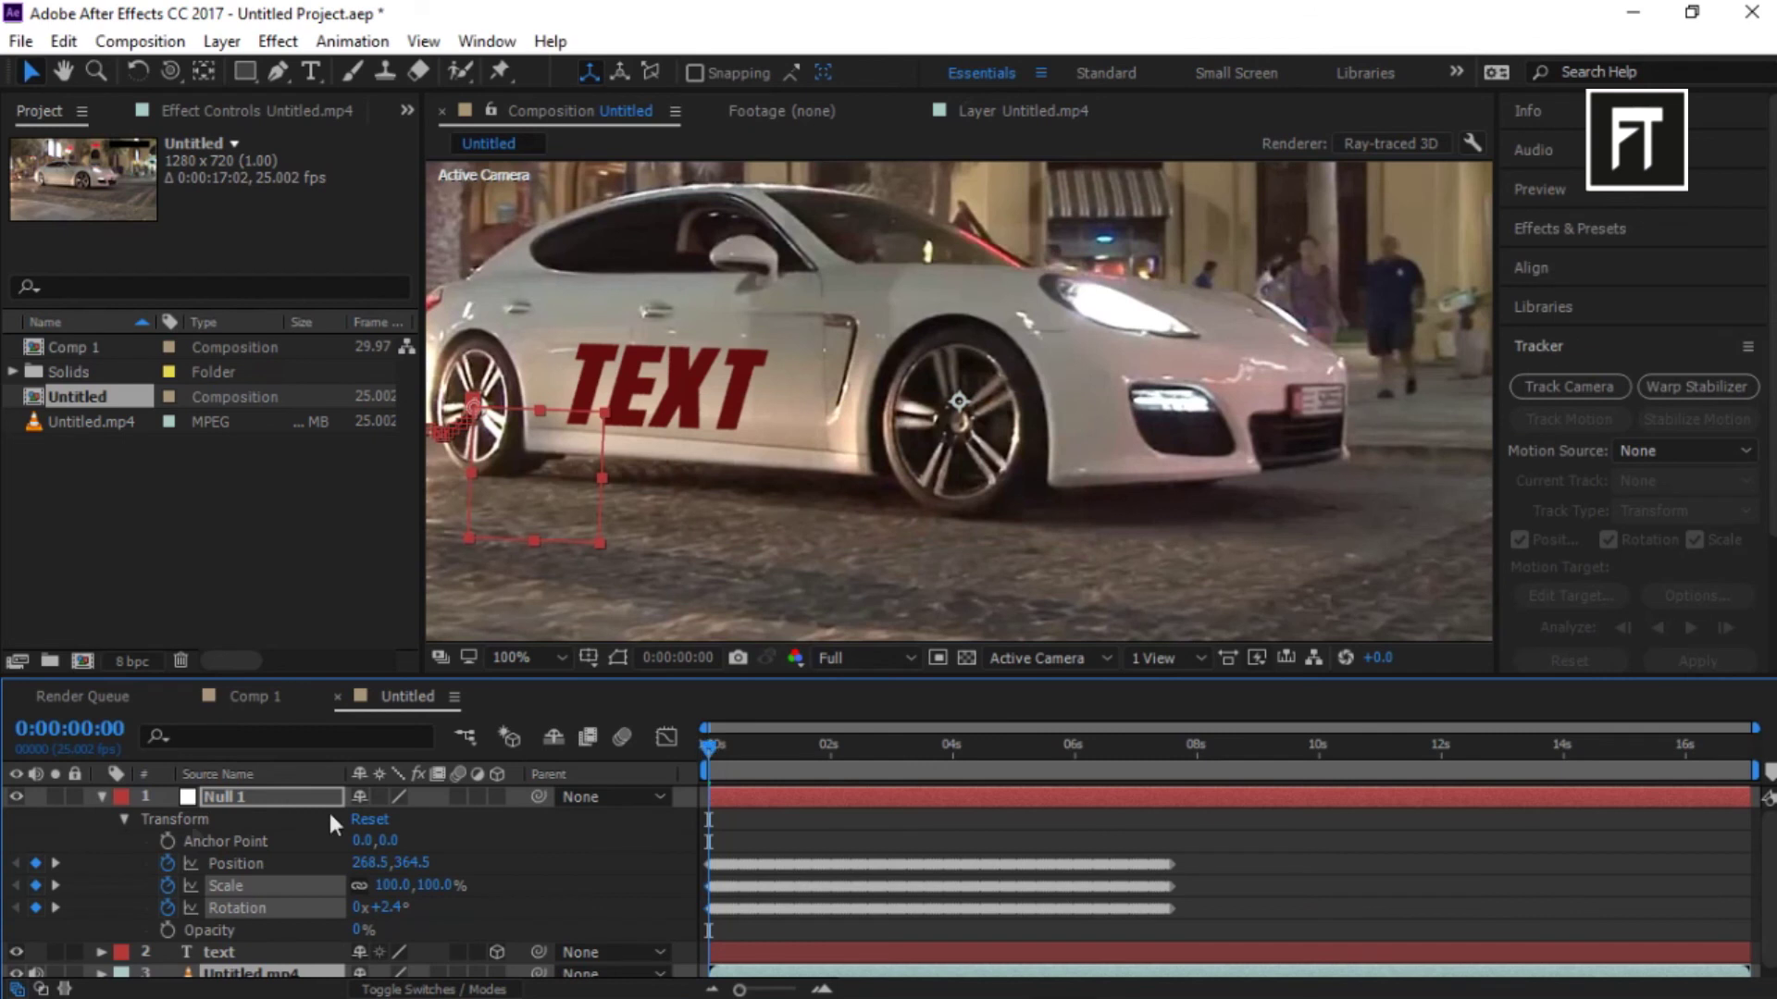
# - Parent the text layer to Null 1 and check how it follows the car over the first few seconds
pyautogui.click(102, 797)
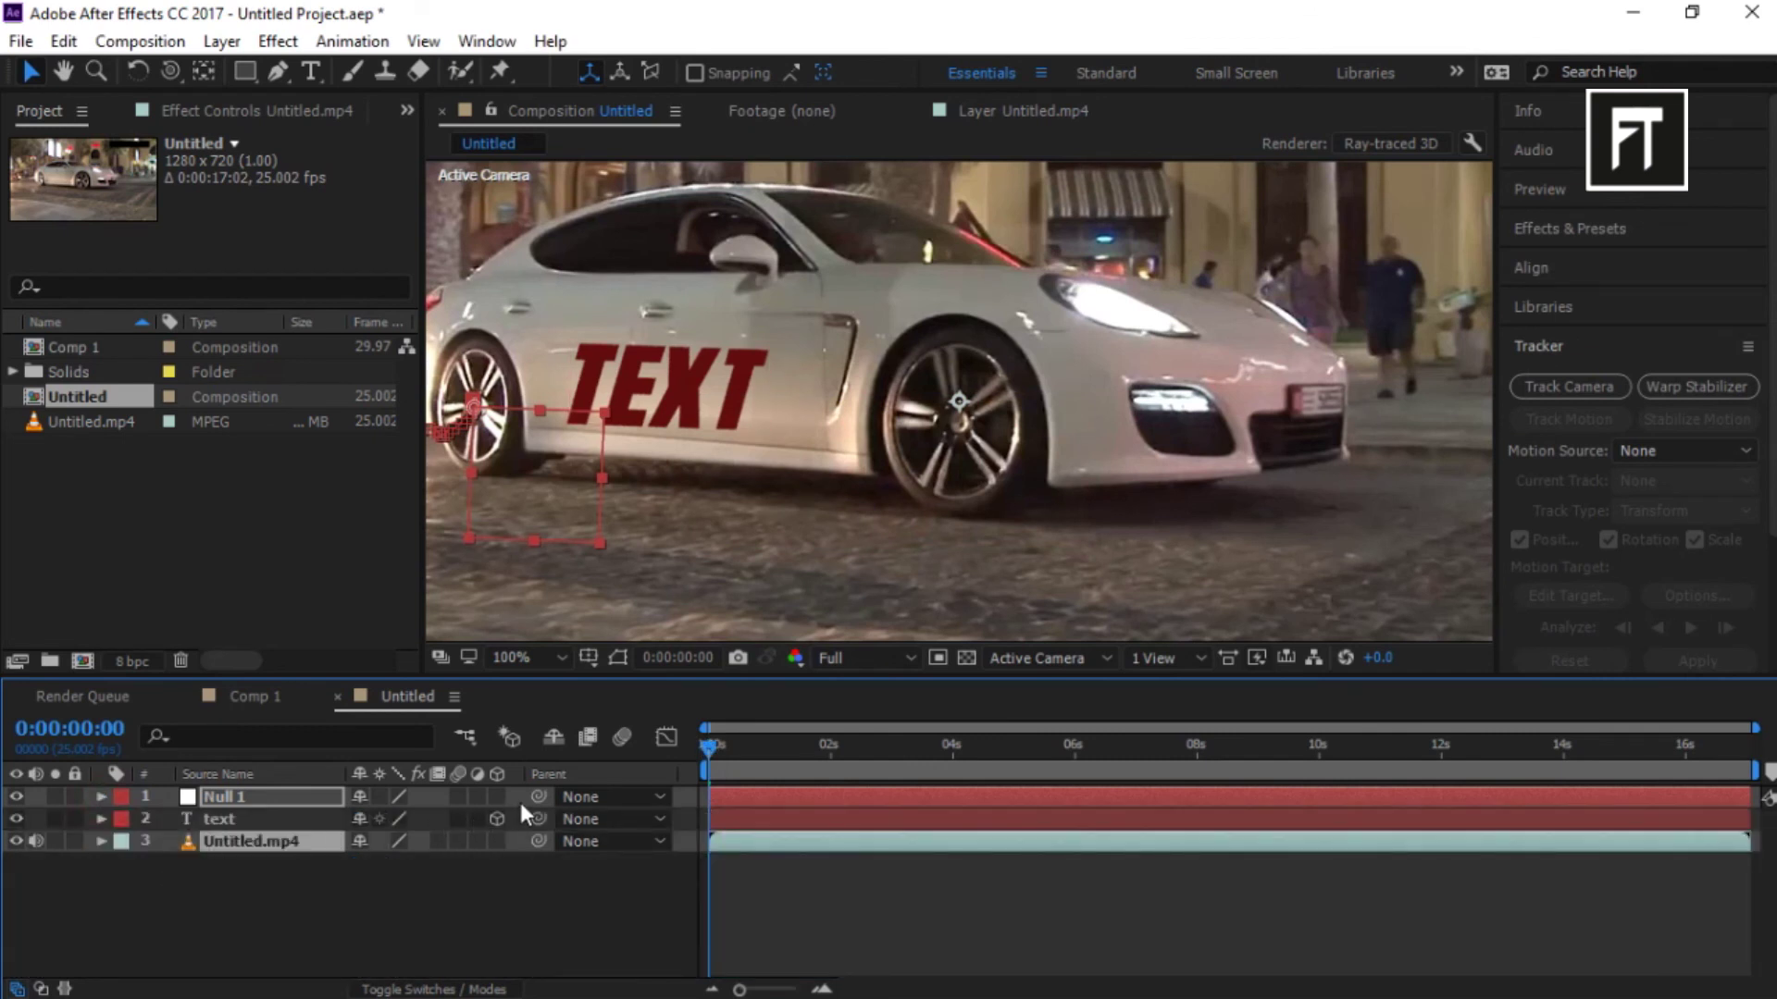
pyautogui.moveTo(541, 819); pyautogui.dragTo(279, 796)
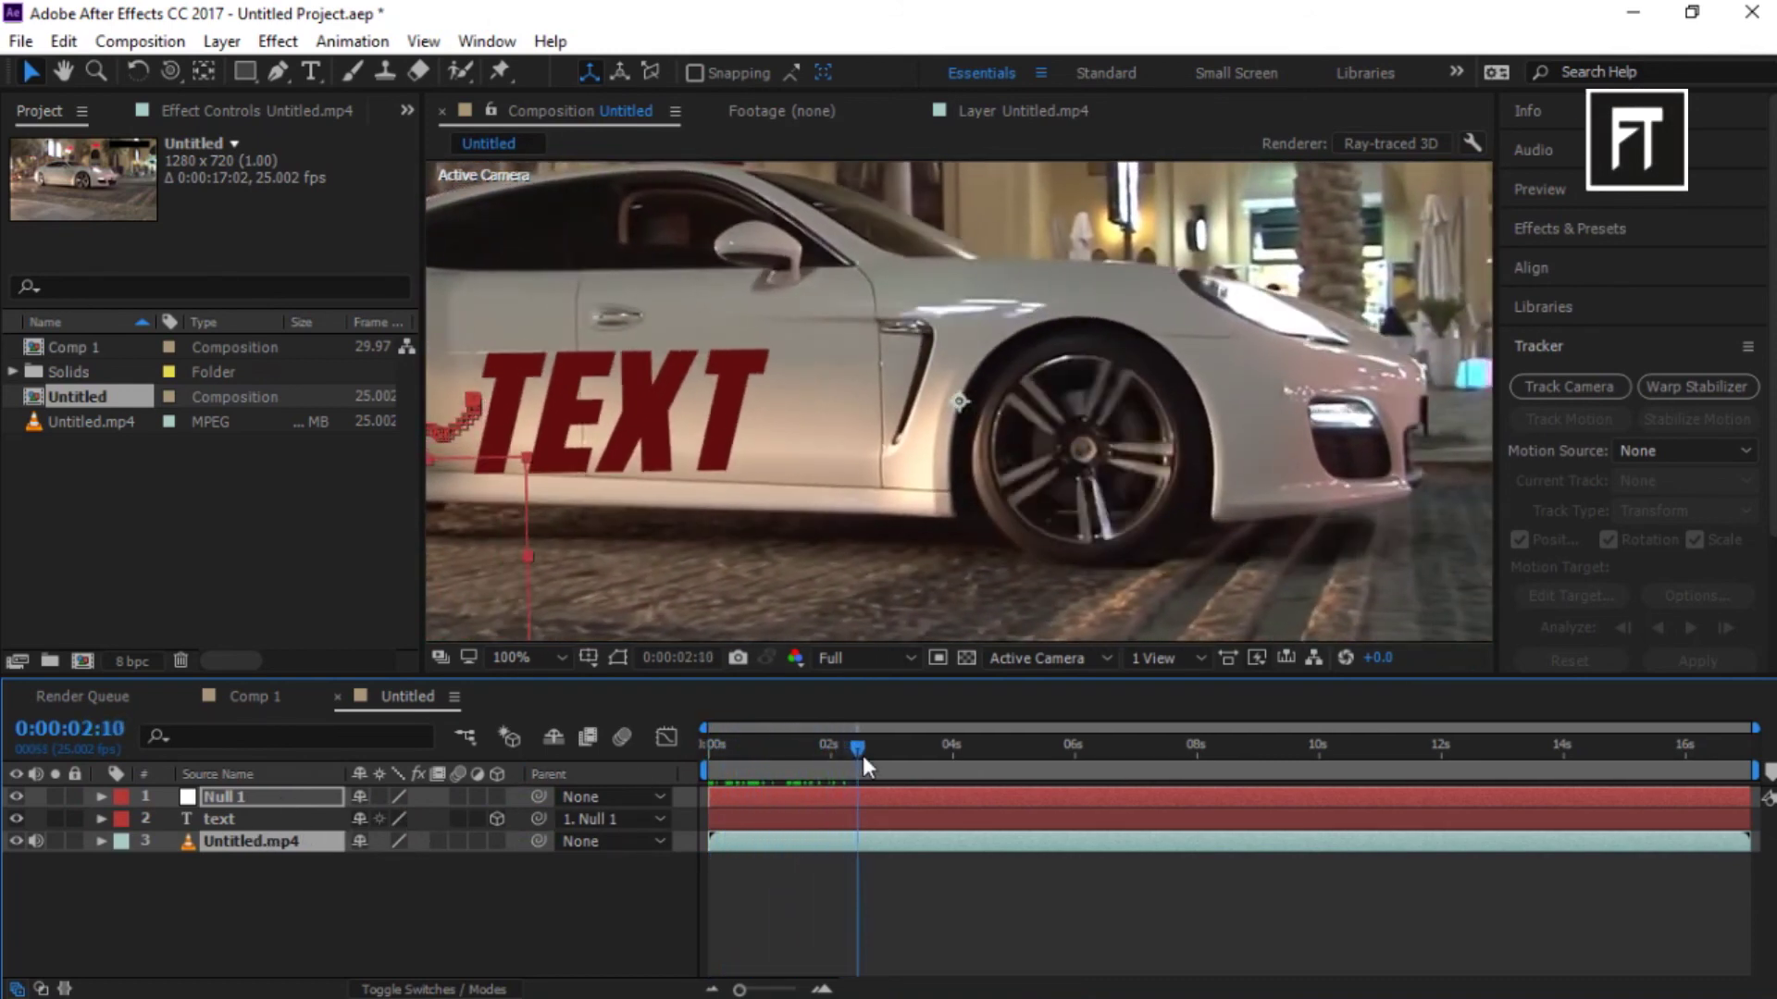
pyautogui.scroll(-2, 864, 548)
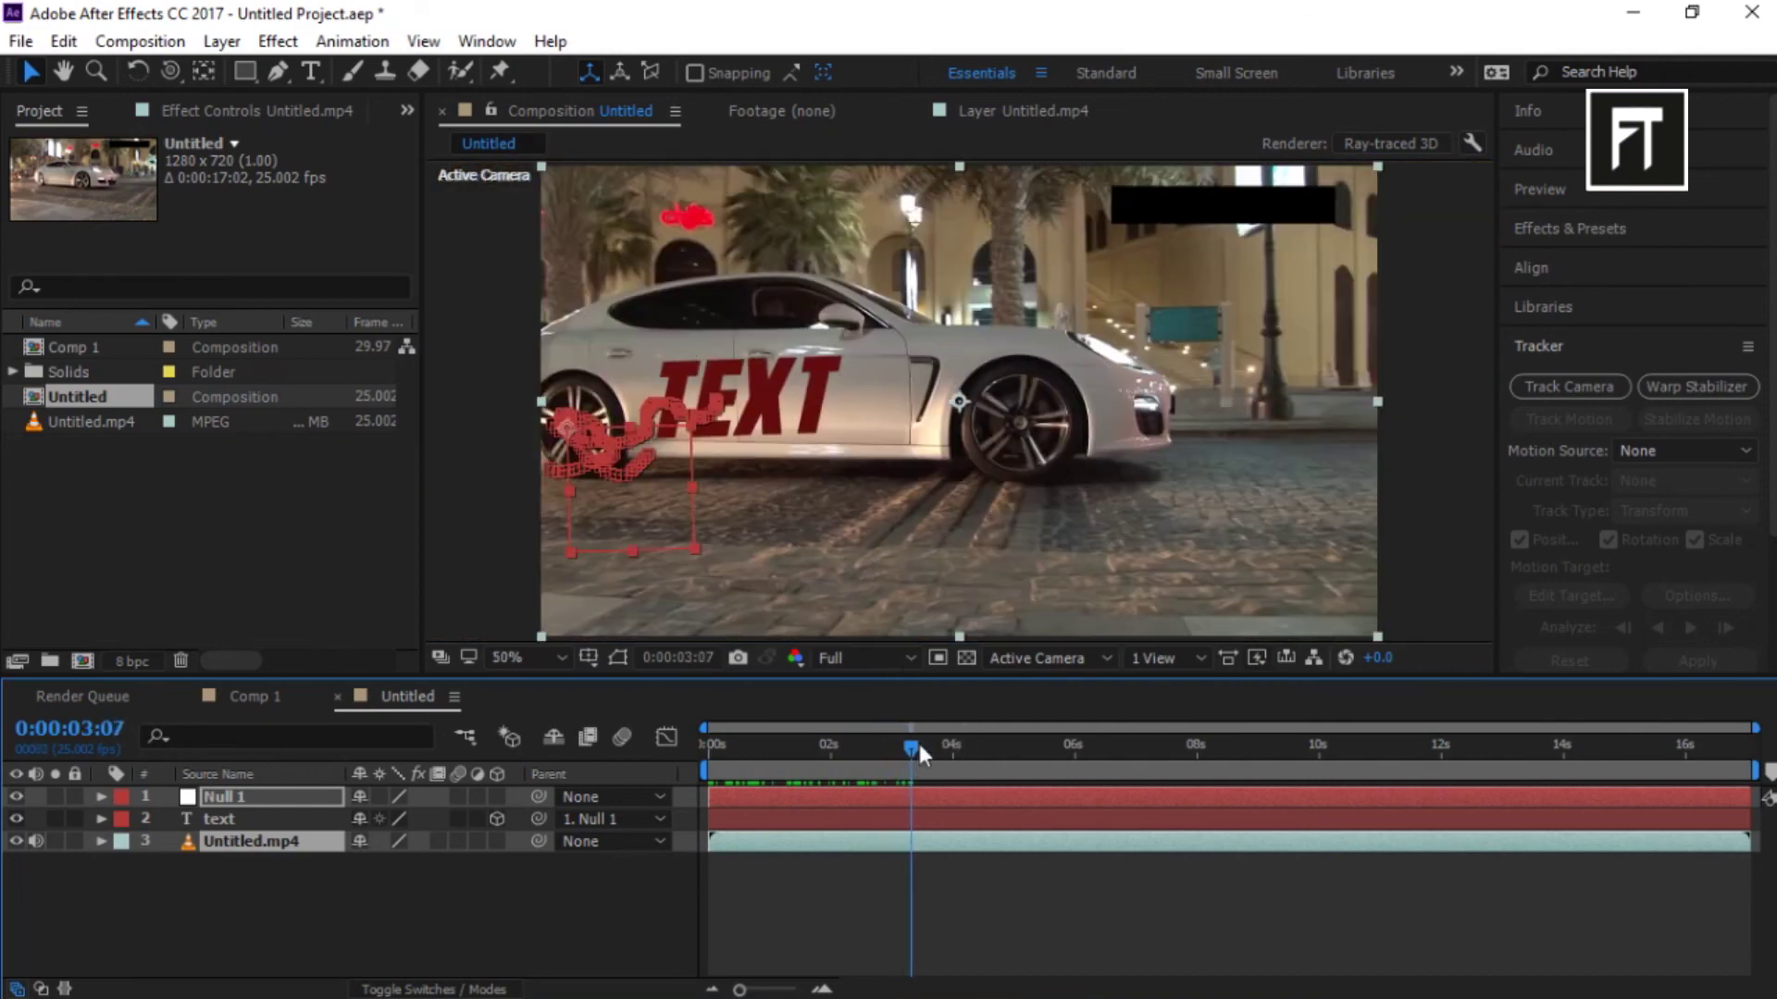